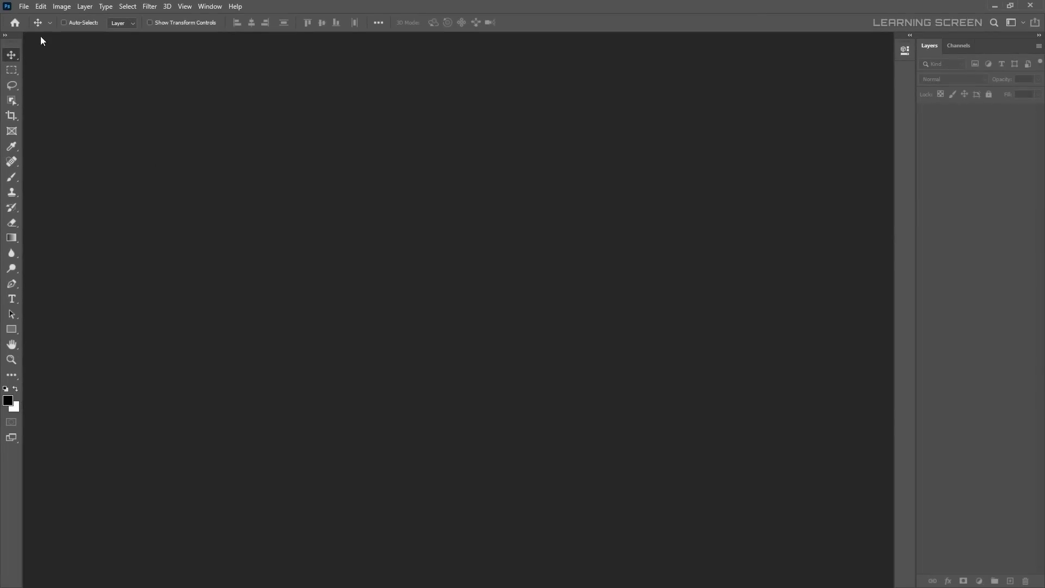
Create a new 2000×2600 px, 300 ppi document with a transparent background
{"action": "left_click", "coordinate": [24, 6]}
{"action": "left_click", "coordinate": [33, 18]}
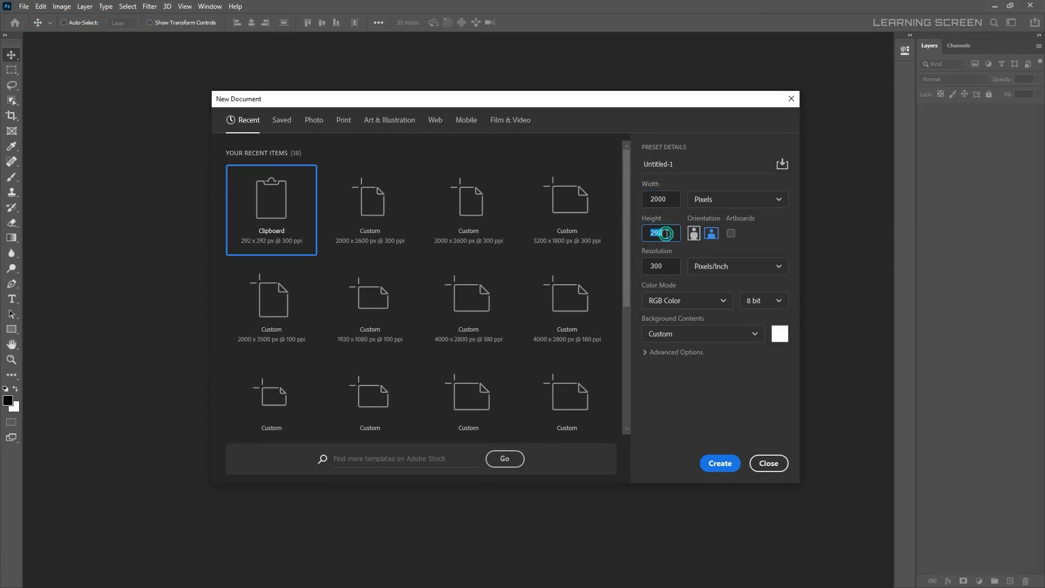
{"action": "left_click", "coordinate": [700, 333]}
{"action": "left_click", "coordinate": [664, 412]}
Open the Background.jpg forest photo from the Manipulation folder
{"action": "left_click", "coordinate": [719, 463]}
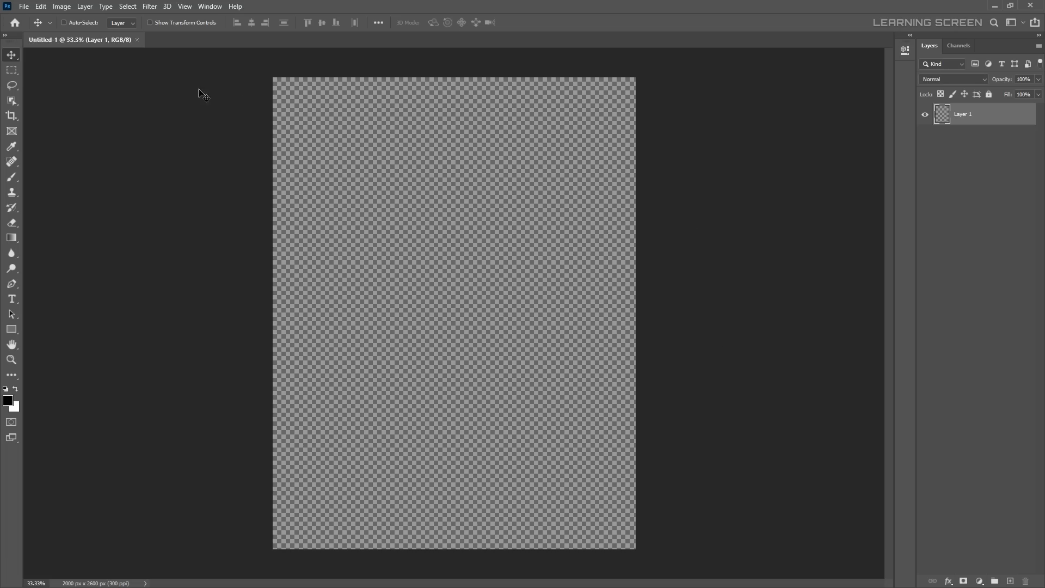
{"action": "left_click", "coordinate": [24, 6]}
{"action": "left_click", "coordinate": [36, 30]}
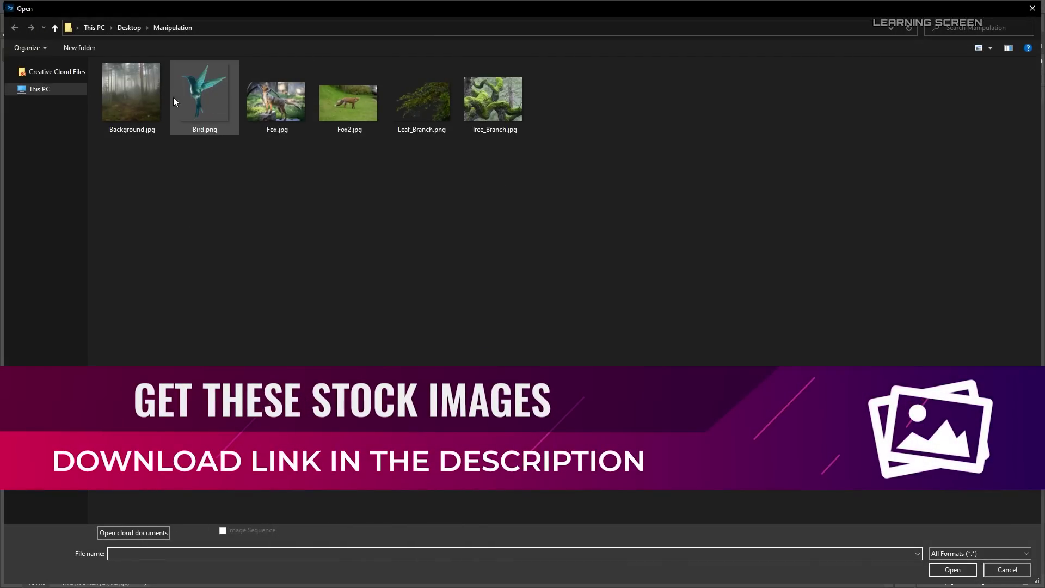
{"action": "double_click", "coordinate": [146, 113]}
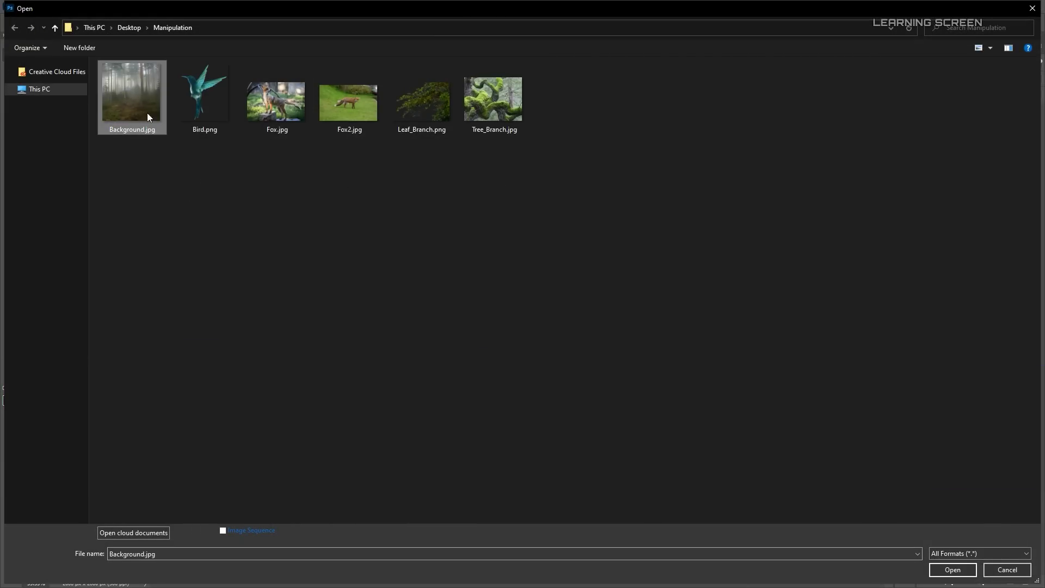
Paste the forest photo into the new canvas, shift it left, and give it a slight Gaussian blur
{"action": "key", "text": "ctrl+a"}
{"action": "key", "text": "ctrl+c"}
{"action": "key", "text": "ctrl+Tab"}
{"action": "key", "text": "ctrl+v"}
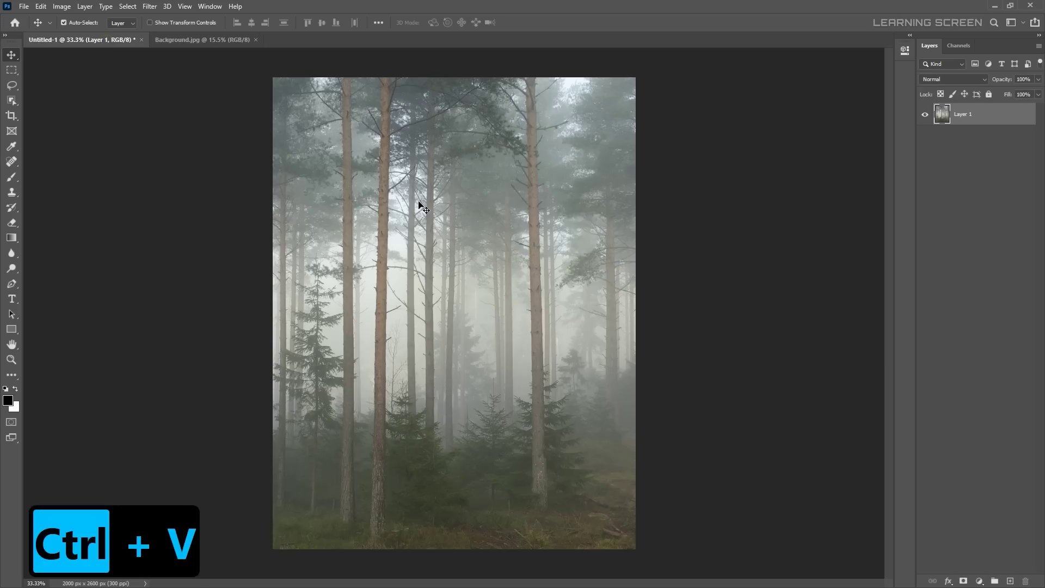
{"action": "key", "text": "ctrl+t"}
{"action": "left_click_drag", "start_coordinate": [410, 204], "coordinate": [358, 211]}
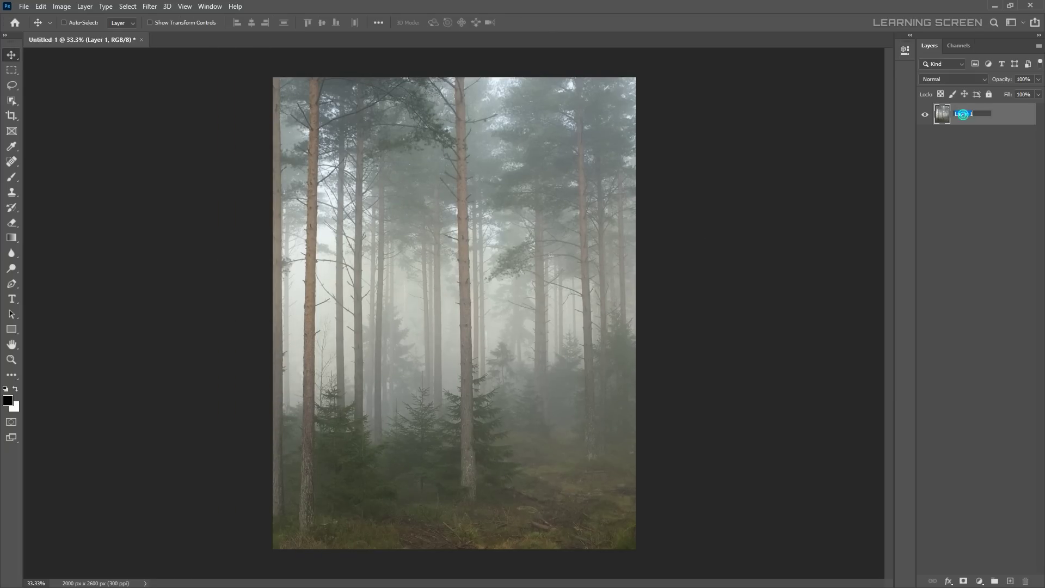
{"action": "type", "text": "Forest"}
{"action": "left_click", "coordinate": [150, 6]}
{"action": "left_click", "coordinate": [338, 168]}
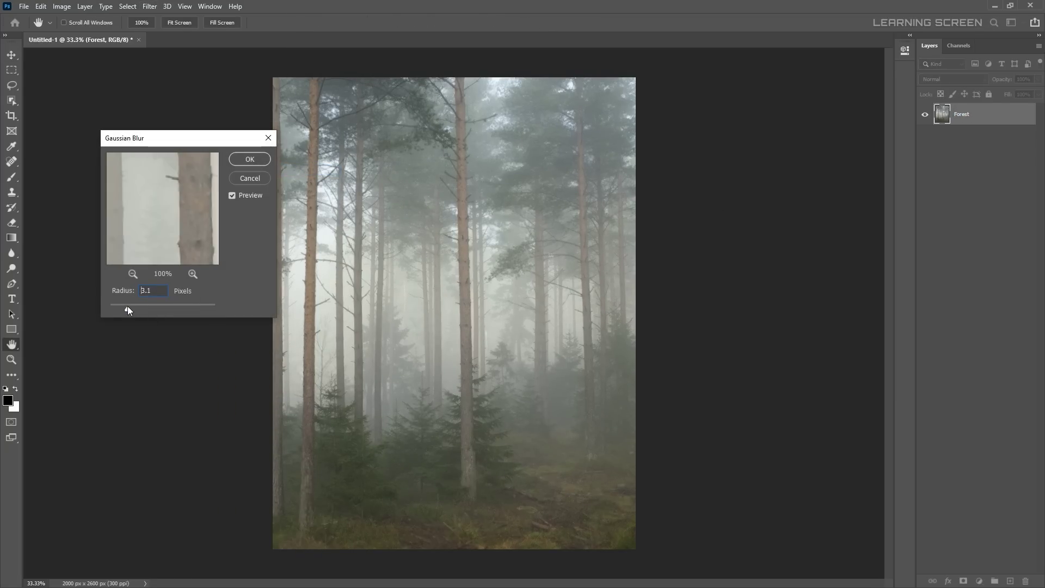
{"action": "left_click", "coordinate": [255, 167]}
Darken the forest with a clipped Levels adjustment by lowering the output whites
{"action": "left_click", "coordinate": [979, 580]}
{"action": "left_click", "coordinate": [974, 430]}
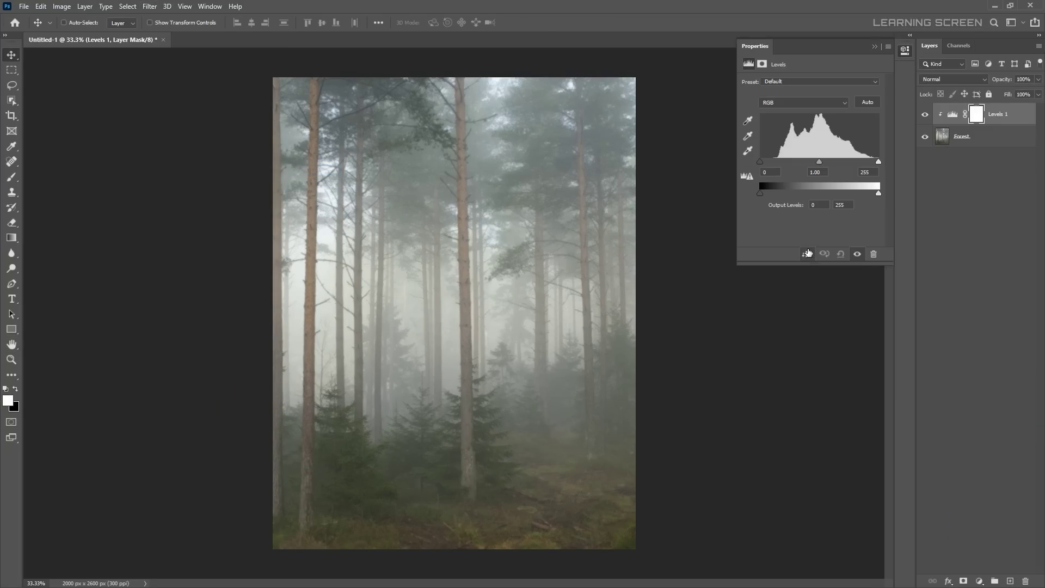
{"action": "left_click_drag", "start_coordinate": [878, 193], "coordinate": [825, 193]}
{"action": "left_click", "coordinate": [840, 117]}
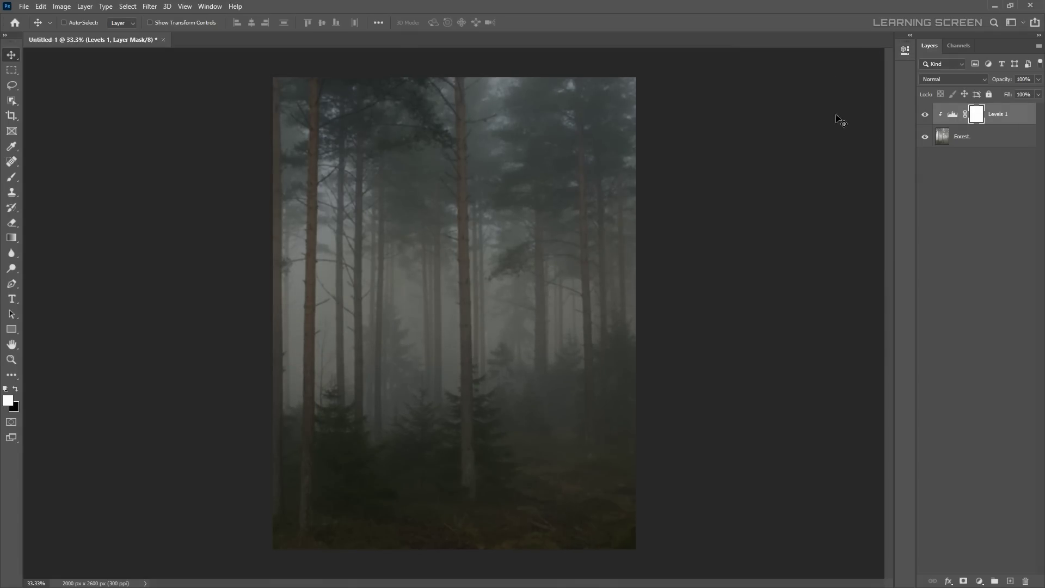
Add a reversed radial black-to-transparent gradient vignette, set to Multiply at 92% fill
{"action": "left_click", "coordinate": [979, 581]}
{"action": "left_click", "coordinate": [978, 399]}
{"action": "left_click", "coordinate": [787, 139]}
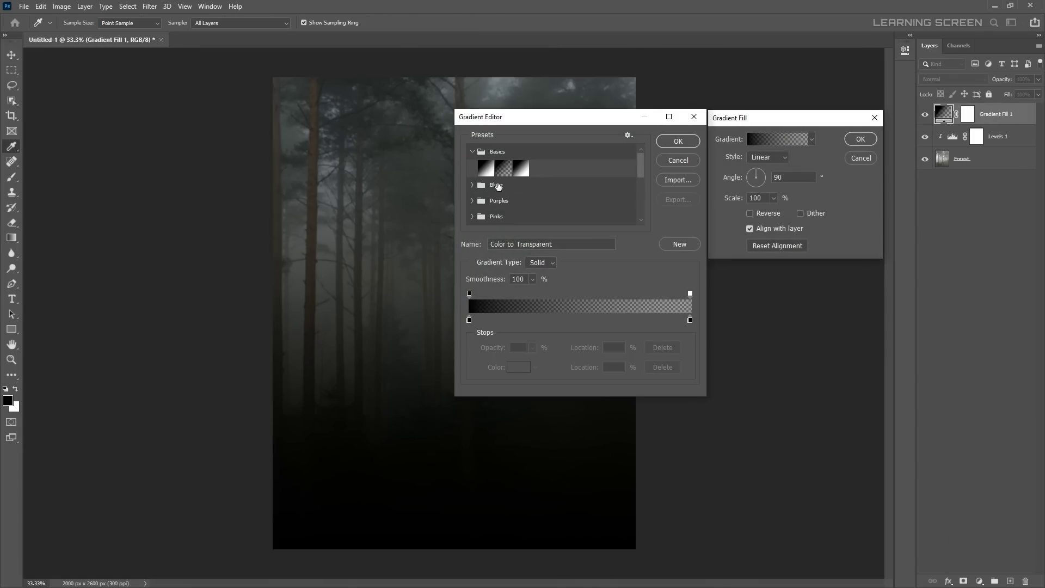
{"action": "left_click", "coordinate": [503, 168]}
{"action": "left_click", "coordinate": [678, 135]}
{"action": "left_click", "coordinate": [768, 156]}
{"action": "left_click", "coordinate": [759, 177]}
{"action": "left_click", "coordinate": [760, 214]}
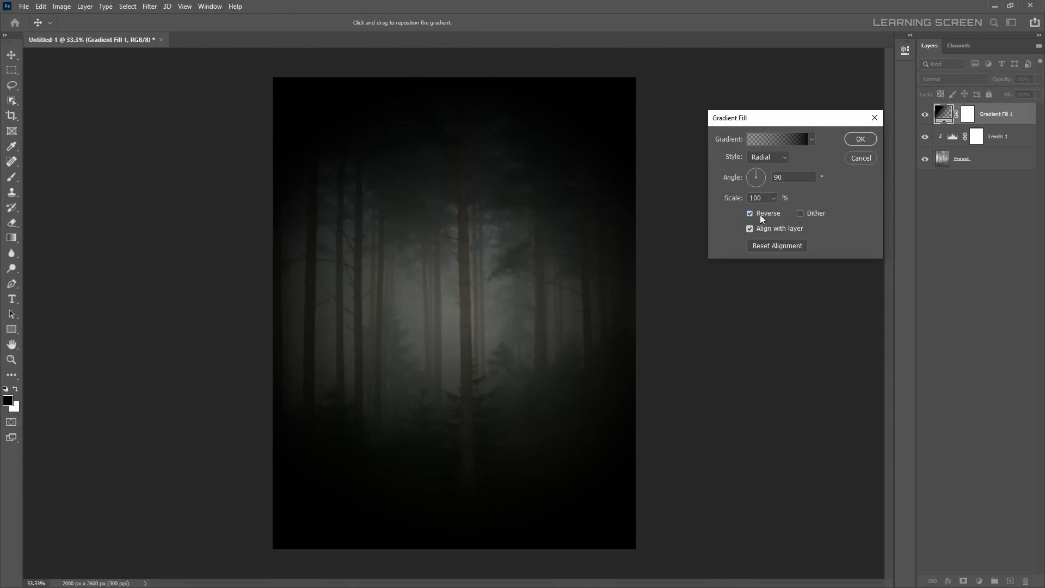
{"action": "left_click", "coordinate": [860, 139]}
{"action": "left_click_drag", "start_coordinate": [1038, 94], "coordinate": [1028, 109]}
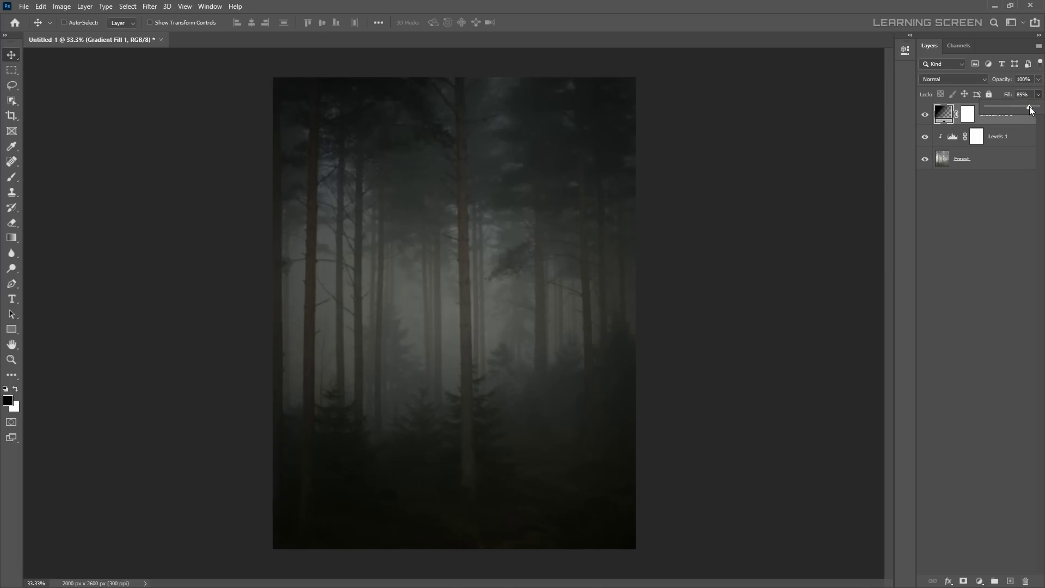
{"action": "left_click", "coordinate": [959, 79]}
{"action": "left_click", "coordinate": [929, 121]}
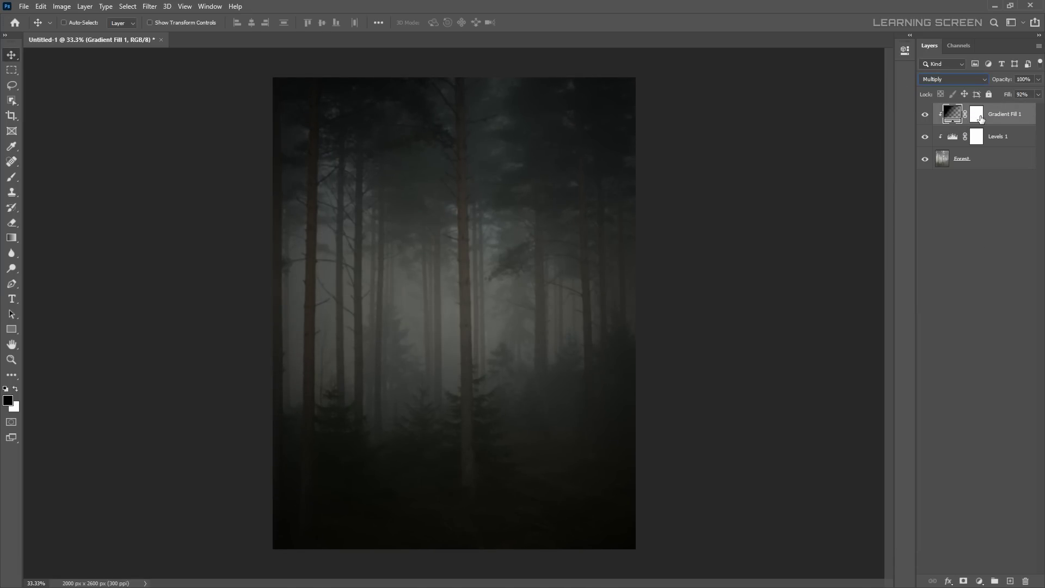
Add a clipped Color Balance pushing the midtones toward cyan and blue
{"action": "double_click", "coordinate": [980, 119]}
{"action": "left_click", "coordinate": [979, 581]}
{"action": "left_click", "coordinate": [979, 488]}
{"action": "mouse_move", "coordinate": [797, 107]}
{"action": "left_mouse_down"}
{"action": "mouse_move", "coordinate": [786, 107]}
{"action": "mouse_move", "coordinate": [806, 140]}
{"action": "mouse_move", "coordinate": [801, 124]}
{"action": "left_mouse_up"}
Tint the shadows teal in the Color Balance adjustment
{"action": "left_click", "coordinate": [819, 83]}
{"action": "left_click", "coordinate": [776, 82]}
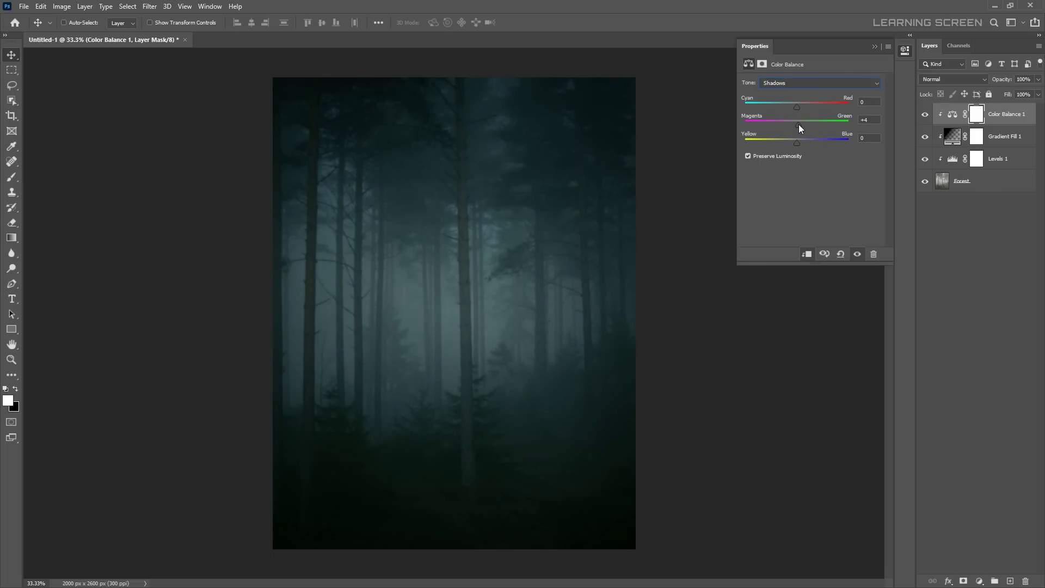
{"action": "left_click", "coordinate": [838, 82]}
Add a second gradient fill whose first stop is pale yellow
{"action": "left_click", "coordinate": [979, 581]}
{"action": "left_click", "coordinate": [966, 404]}
{"action": "left_click", "coordinate": [777, 138]}
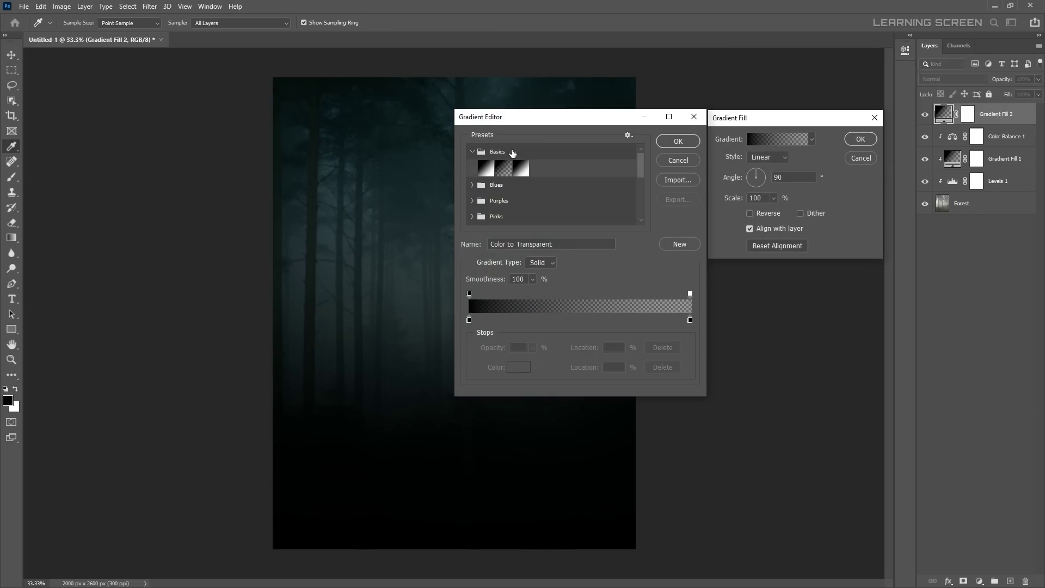
{"action": "double_click", "coordinate": [468, 320]}
{"action": "left_click_drag", "start_coordinate": [325, 342], "coordinate": [325, 322]}
{"action": "left_click", "coordinate": [216, 227]}
{"action": "left_click", "coordinate": [415, 196]}
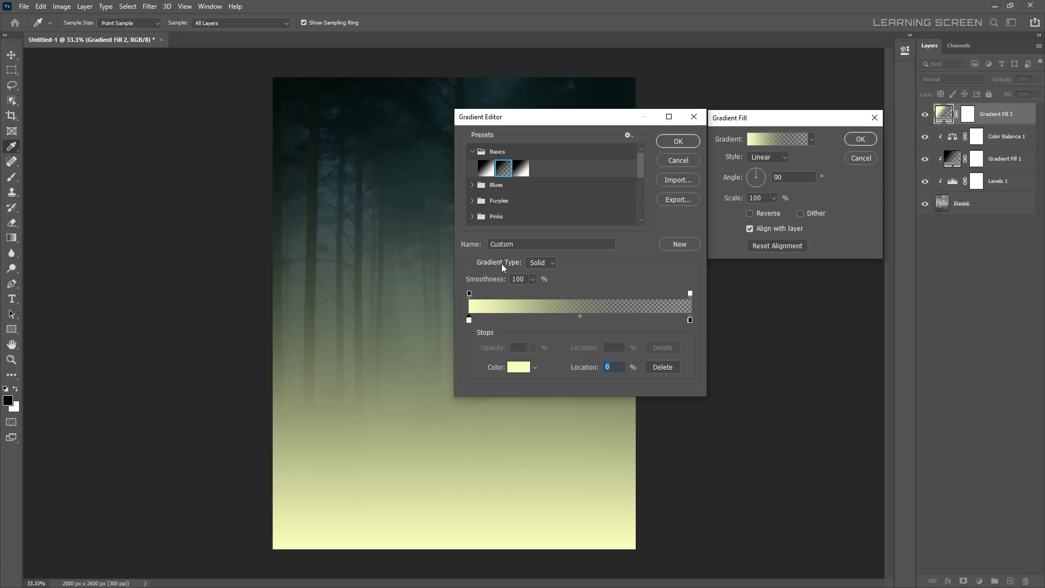
{"action": "left_click", "coordinate": [678, 141]}
Make the glow radial at 166% scale, centred, Color Dodge at 72% fill; select all layers
{"action": "left_click", "coordinate": [772, 158]}
{"action": "left_click", "coordinate": [757, 176]}
{"action": "left_click_drag", "start_coordinate": [734, 197], "coordinate": [772, 198]}
{"action": "left_click_drag", "start_coordinate": [444, 316], "coordinate": [506, 304]}
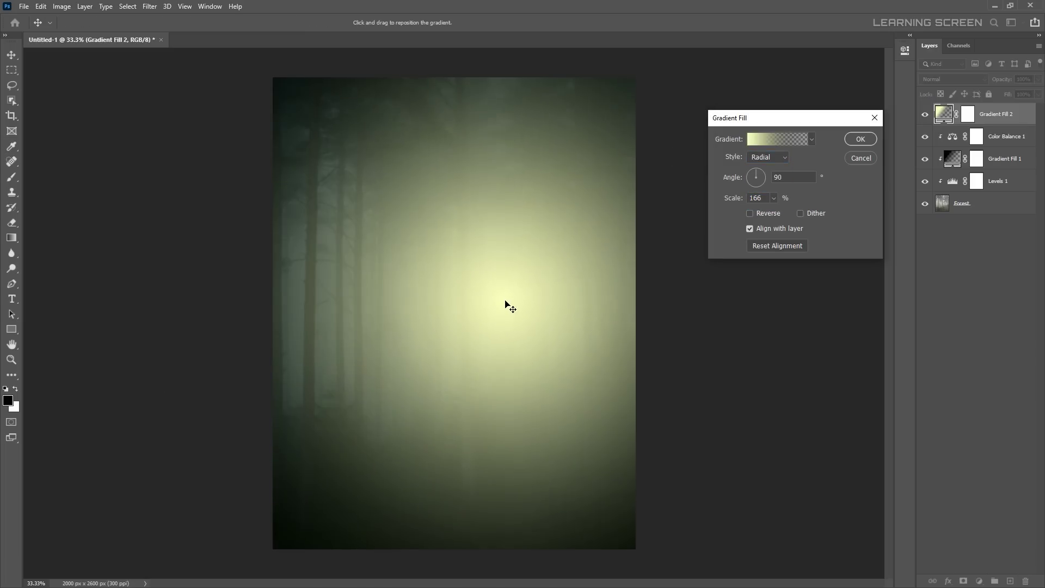
{"action": "left_click", "coordinate": [860, 139]}
{"action": "left_click", "coordinate": [952, 79]}
{"action": "left_click", "coordinate": [947, 180]}
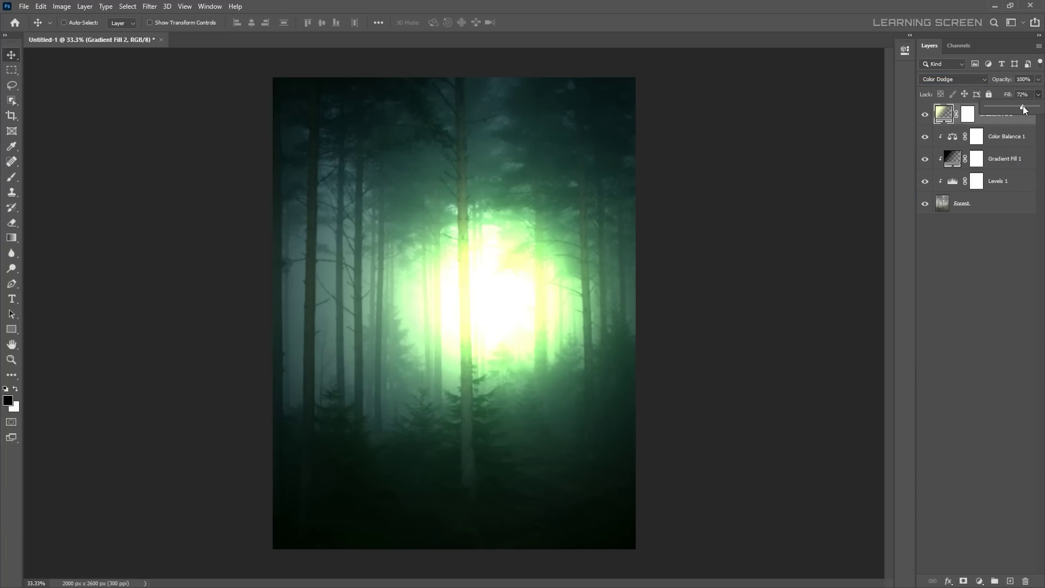
{"action": "left_click_drag", "start_coordinate": [1023, 106], "coordinate": [1021, 105]}
{"action": "left_click", "coordinate": [974, 203], "text": "shift"}
{"action": "right_click", "coordinate": [1009, 136]}
Group the layers as 'Background' and save the composite as Manipulation.psd
{"action": "left_click", "coordinate": [938, 171]}
{"action": "type", "text": "Ba"}
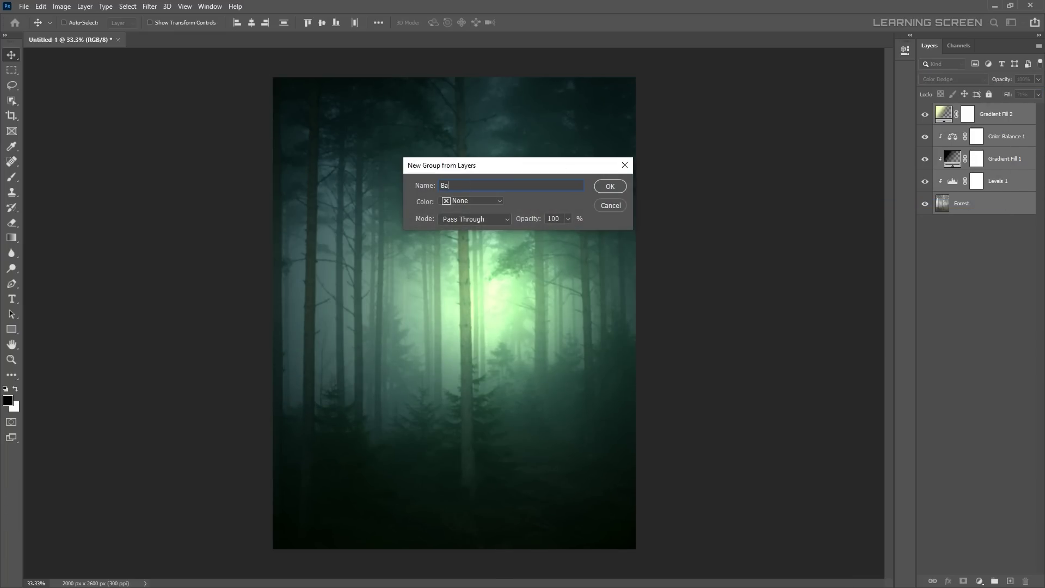
{"action": "type", "text": "ckground"}
{"action": "key", "text": "Return"}
{"action": "key", "text": "ctrl+s"}
{"action": "type", "text": "ulation"}
{"action": "key", "text": "Return"}
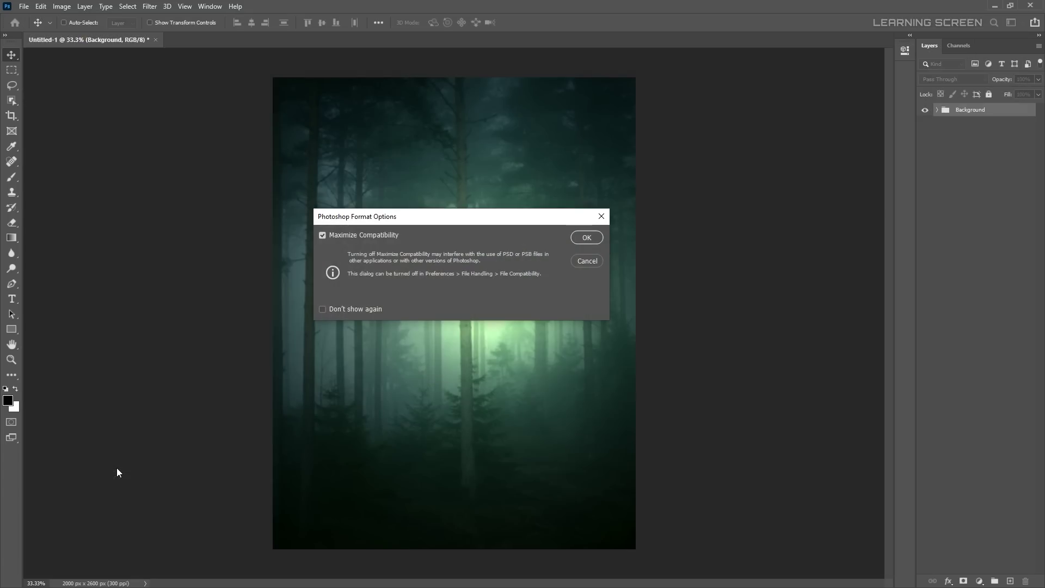
{"action": "key", "text": "Return"}
{"action": "left_click", "coordinate": [23, 6]}
Open Tree_Branch.jpg and begin tracing the mossy branch with the Pen tool
{"action": "left_click", "coordinate": [33, 44]}
{"action": "left_click", "coordinate": [548, 85]}
{"action": "double_click", "coordinate": [549, 85]}
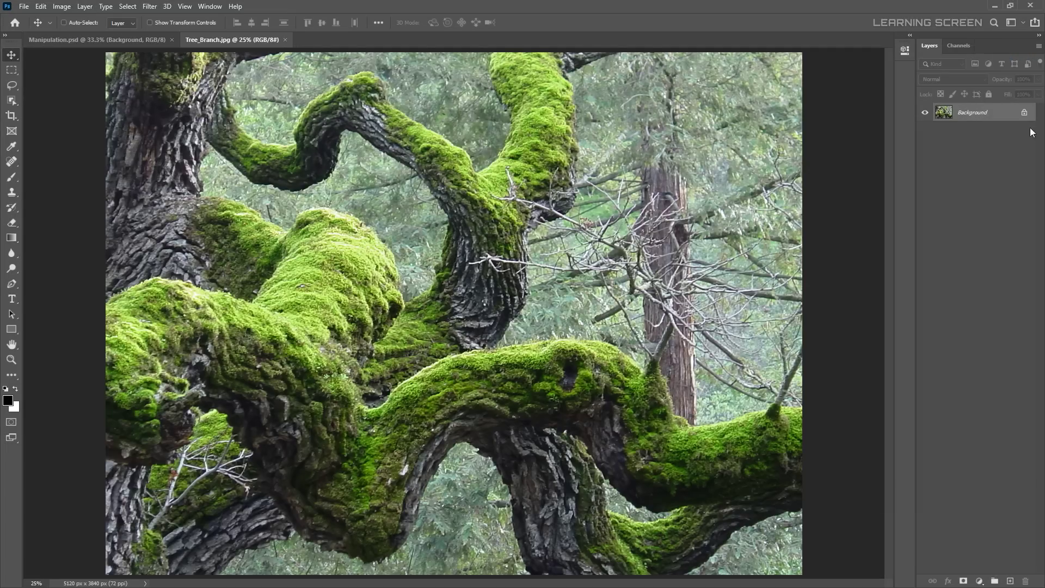
{"action": "left_click", "coordinate": [15, 283]}
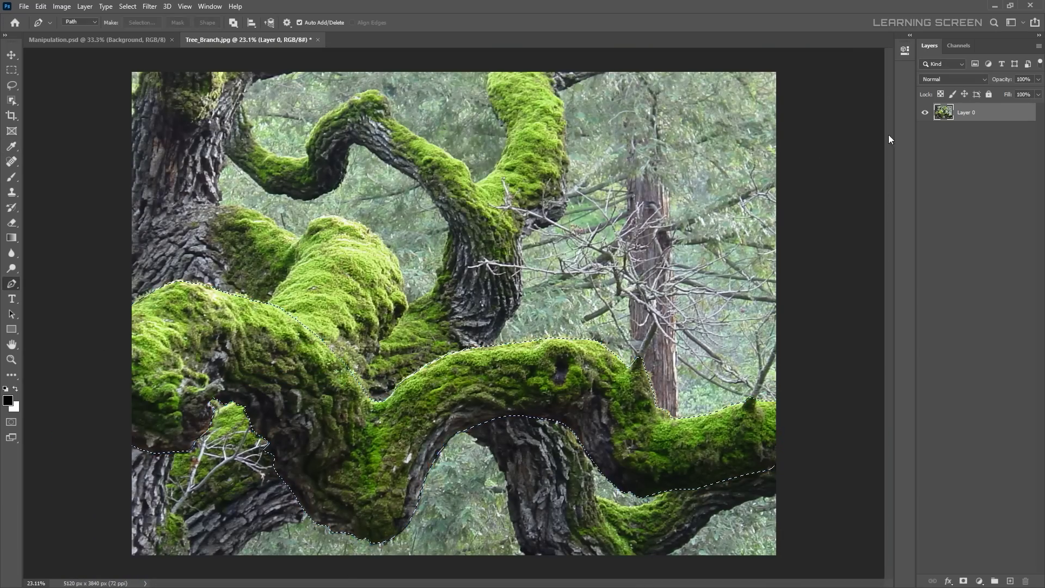
Mask the branch and refine its edge in Select and Mask with an 11 px radius and shifted edge
{"action": "key", "text": "ctrl+alt+r"}
{"action": "key", "text": "ctrl+equal"}
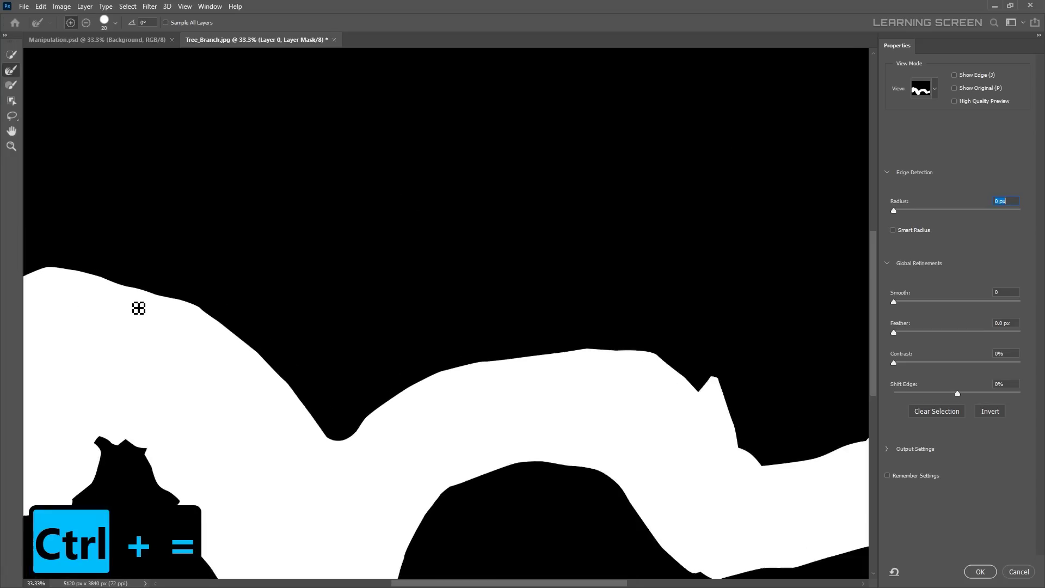
{"action": "key", "text": "ctrl+equal"}
{"action": "left_click_drag", "start_coordinate": [914, 209], "coordinate": [946, 210]}
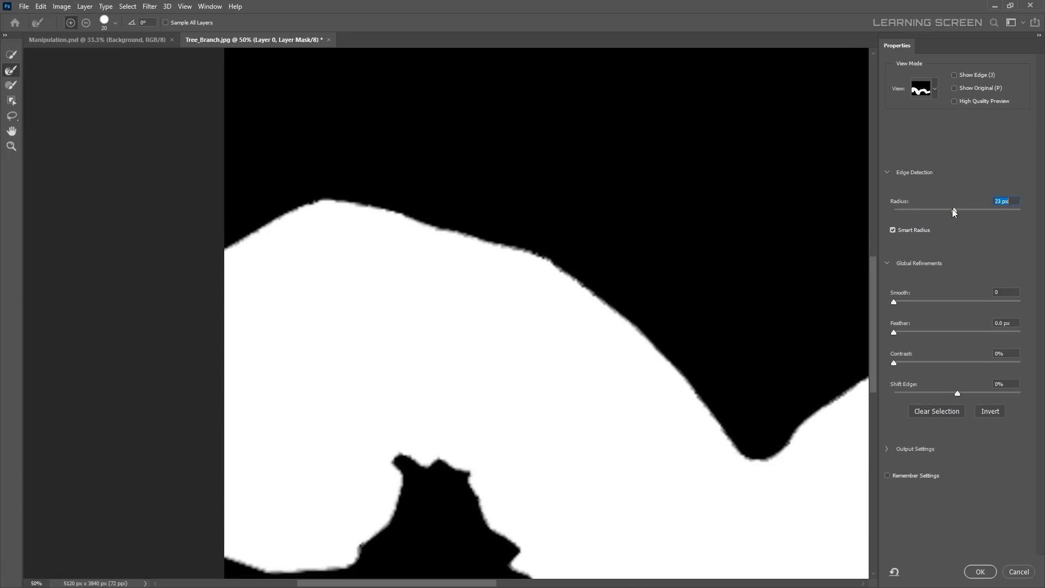
{"action": "mouse_move", "coordinate": [956, 392]}
{"action": "left_mouse_down"}
{"action": "mouse_move", "coordinate": [932, 394]}
{"action": "mouse_move", "coordinate": [960, 394]}
{"action": "left_mouse_up"}
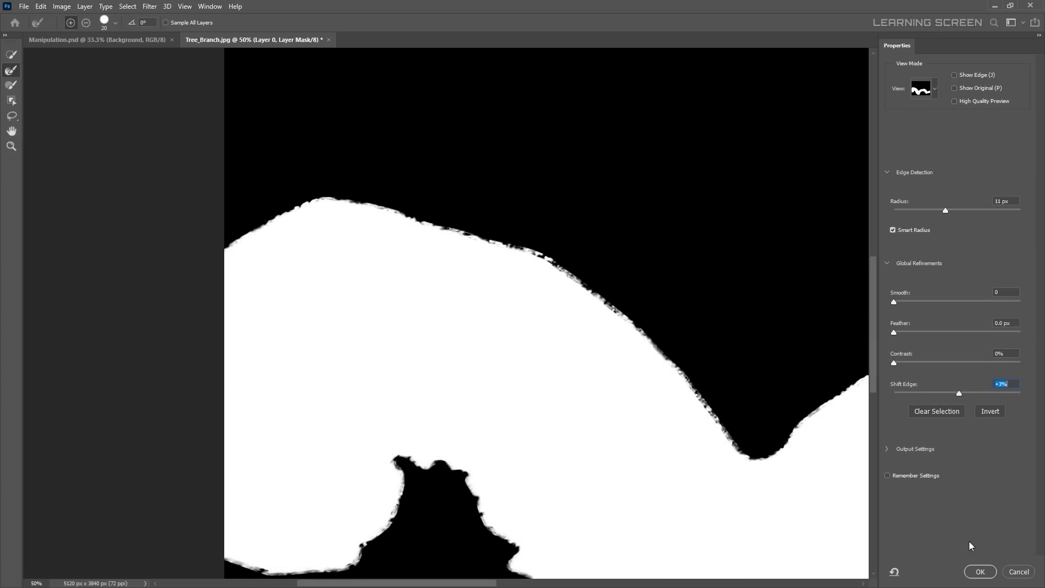
{"action": "left_click", "coordinate": [980, 571]}
{"action": "left_click", "coordinate": [944, 114]}
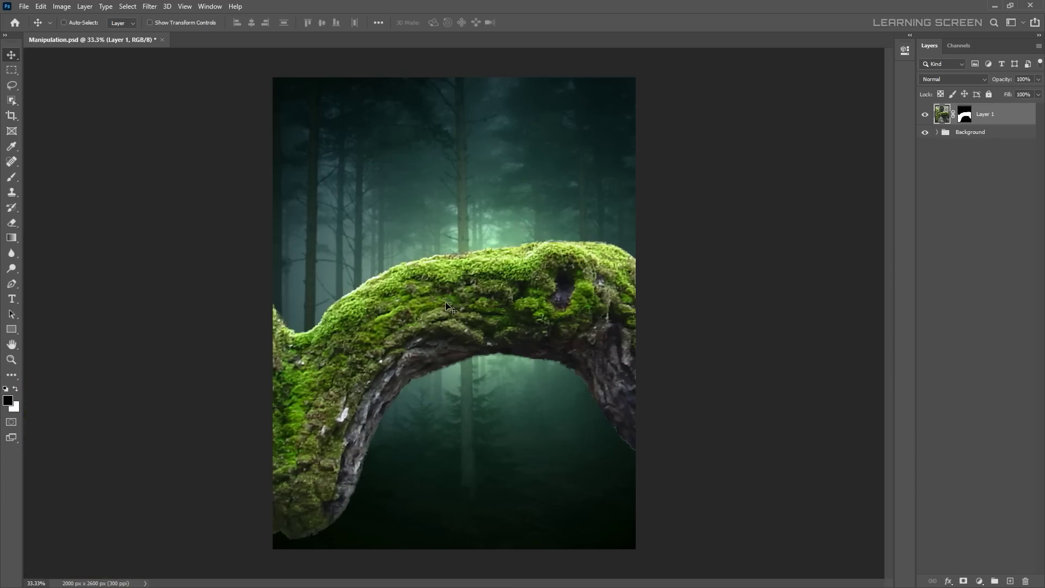
Shrink the branch to fit the lower canvas and rotate it slightly clockwise
{"action": "key", "text": "ctrl+minus"}
{"action": "key", "text": "ctrl+t"}
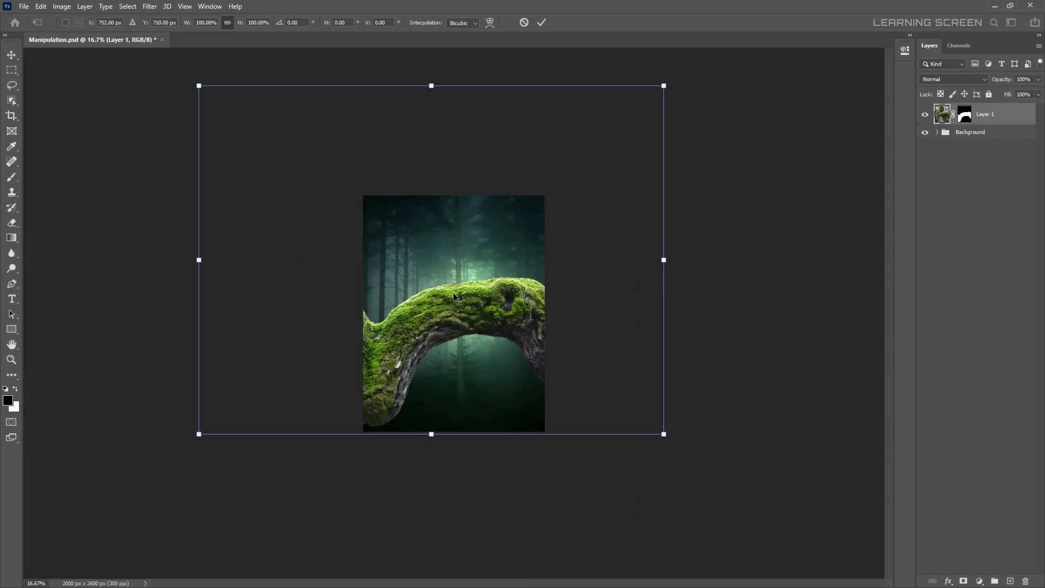
{"action": "left_click_drag", "start_coordinate": [198, 87], "coordinate": [312, 231]}
{"action": "left_click_drag", "start_coordinate": [581, 230], "coordinate": [546, 256]}
{"action": "left_click_drag", "start_coordinate": [310, 250], "coordinate": [338, 268]}
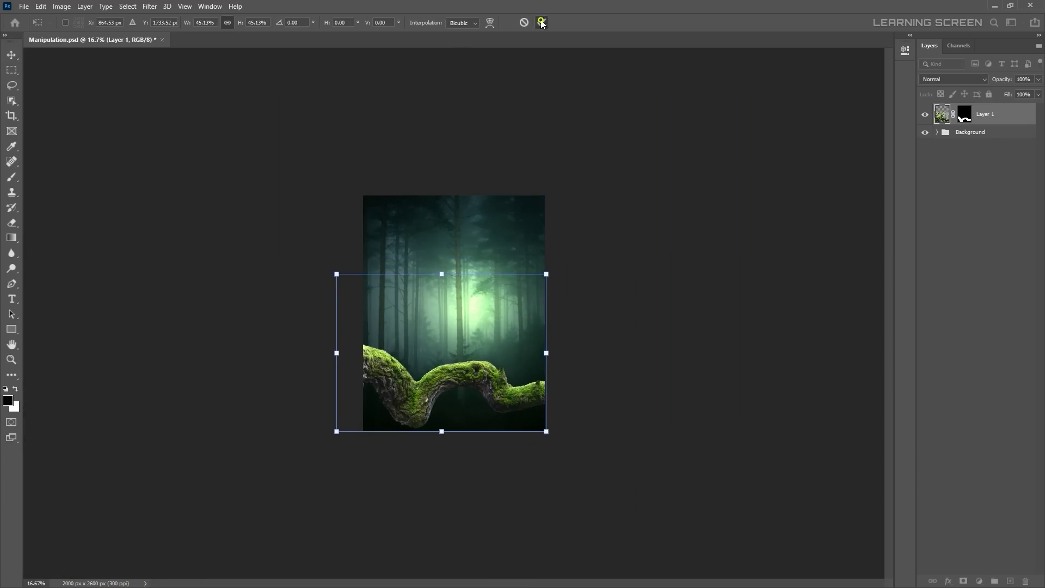
{"action": "key", "text": "Return"}
{"action": "key", "text": "ctrl+plus"}
{"action": "type", "text": "Tree"}
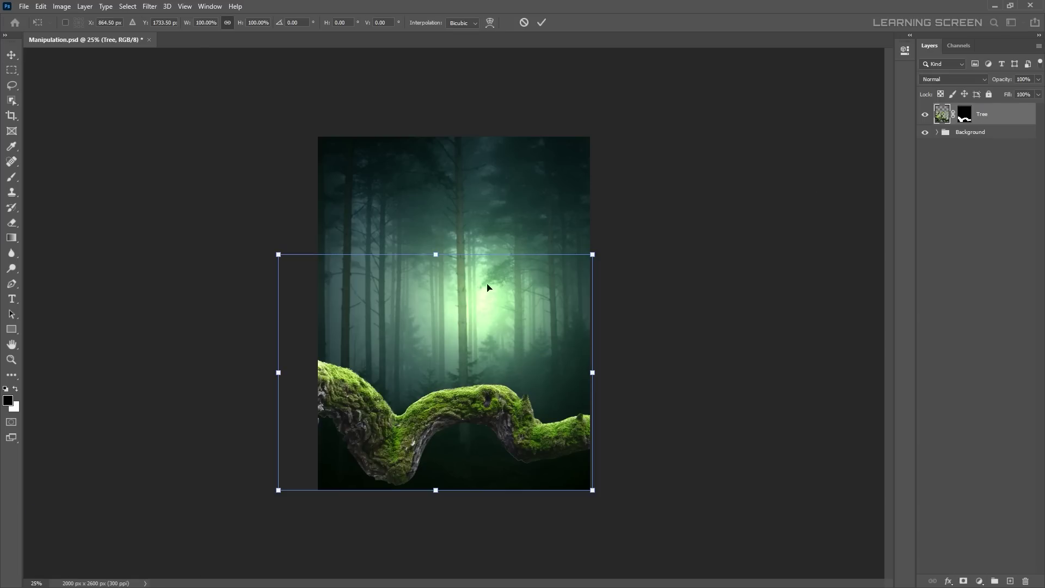
{"action": "mouse_move", "coordinate": [511, 240]}
{"action": "left_mouse_down"}
{"action": "mouse_move", "coordinate": [518, 199]}
{"action": "mouse_move", "coordinate": [653, 362]}
{"action": "mouse_move", "coordinate": [530, 357]}
{"action": "left_mouse_up"}
{"action": "left_click", "coordinate": [542, 22]}
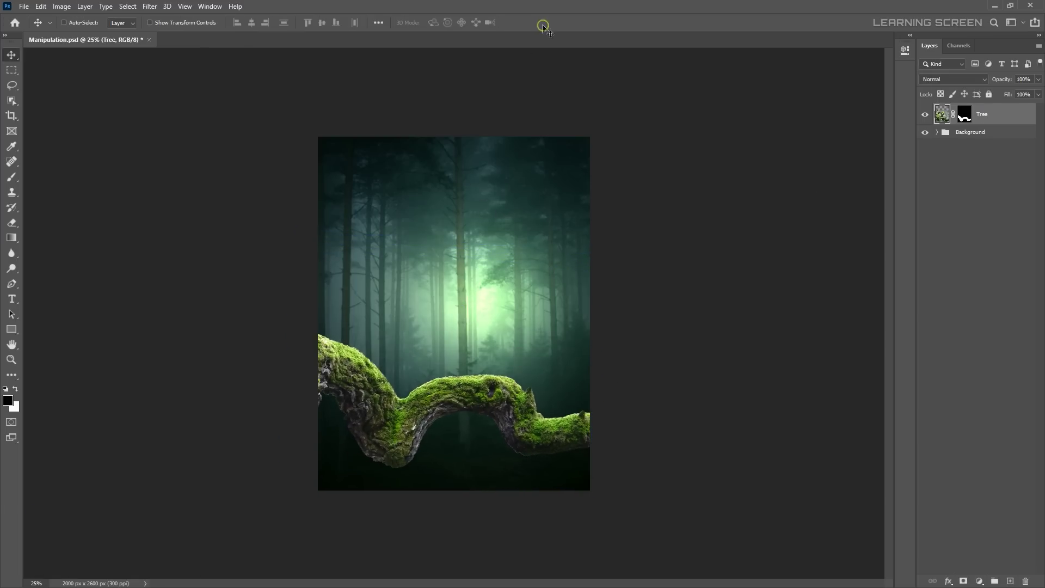
Paint black on the branch mask to hide the light fringe on its left edge
{"action": "key", "text": "x"}
{"action": "scroll", "coordinate": [345, 287], "scroll_direction": "up", "scroll_amount": 2}
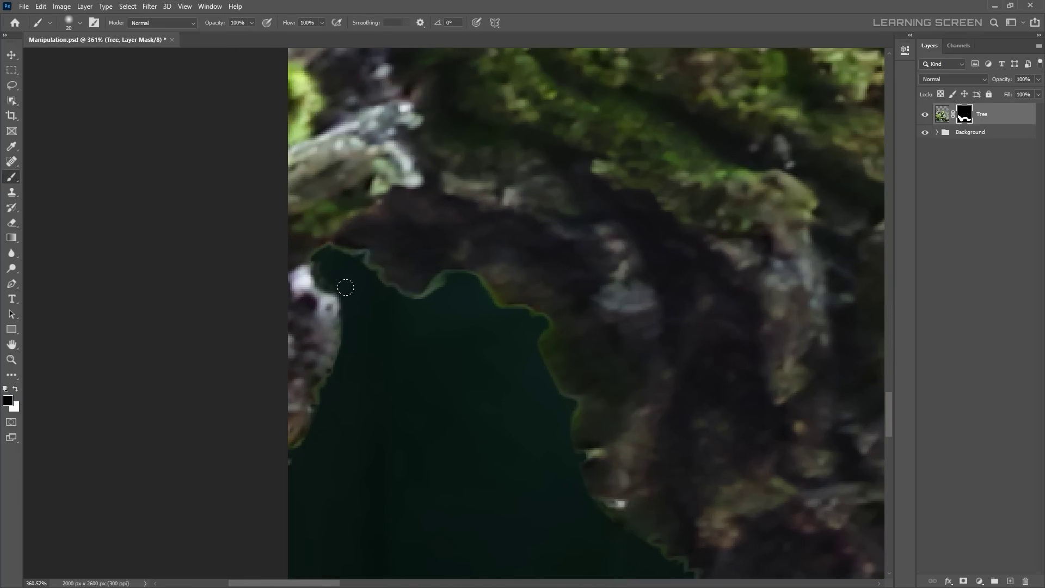
{"action": "key", "text": "bracketright"}
{"action": "key", "text": "bracketright"}
{"action": "key", "text": "bracketright"}
{"action": "left_click_drag", "start_coordinate": [306, 272], "coordinate": [328, 338]}
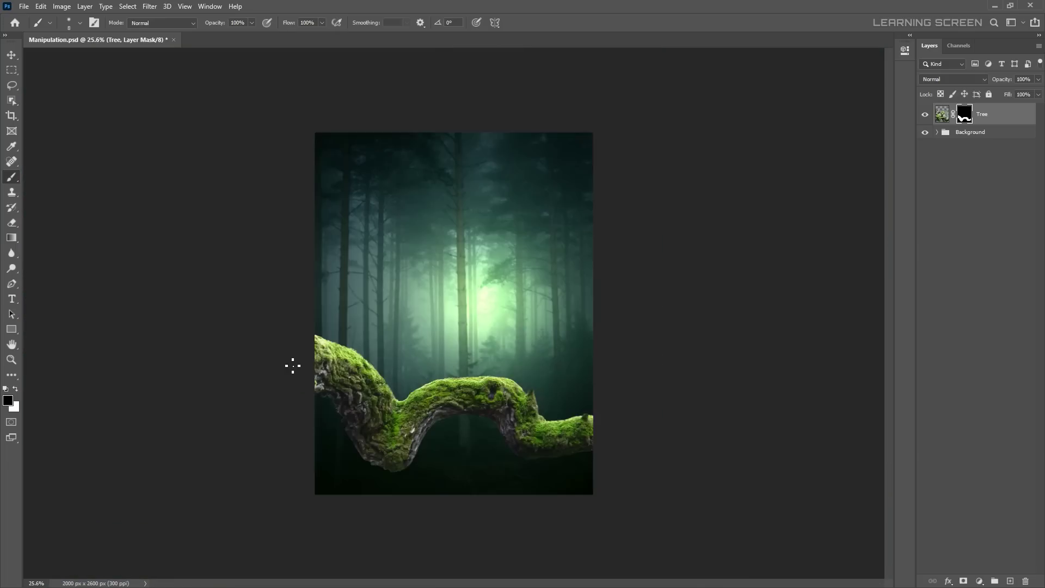
{"action": "left_click", "coordinate": [11, 56]}
Darken the branch with a clipped Levels 2, then paint its mask to restore the moss's top edge
{"action": "left_click", "coordinate": [978, 581]}
{"action": "left_click", "coordinate": [968, 434]}
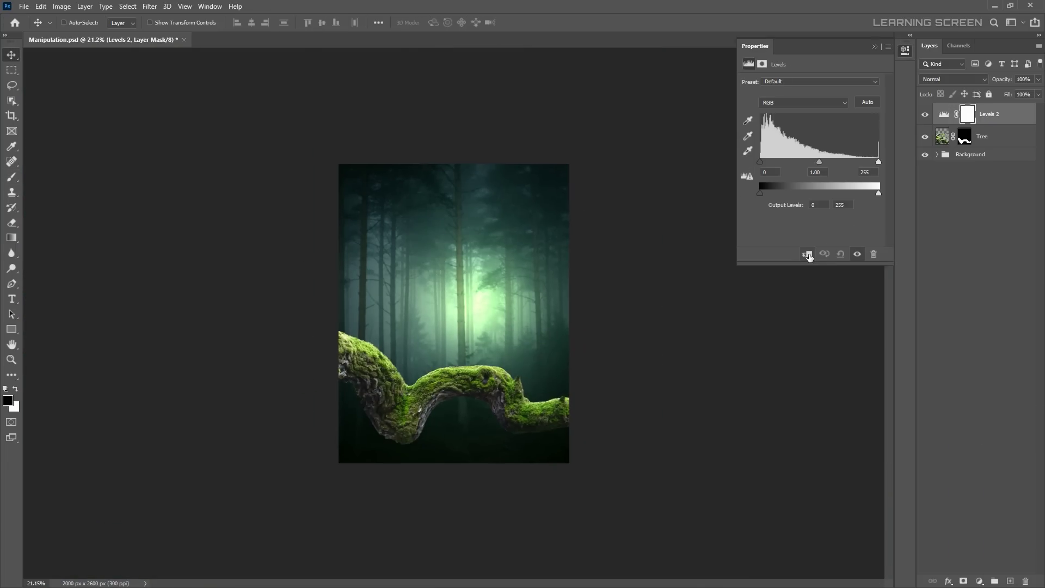
{"action": "left_click", "coordinate": [806, 254]}
{"action": "left_click_drag", "start_coordinate": [878, 193], "coordinate": [826, 193]}
{"action": "left_click", "coordinate": [865, 48]}
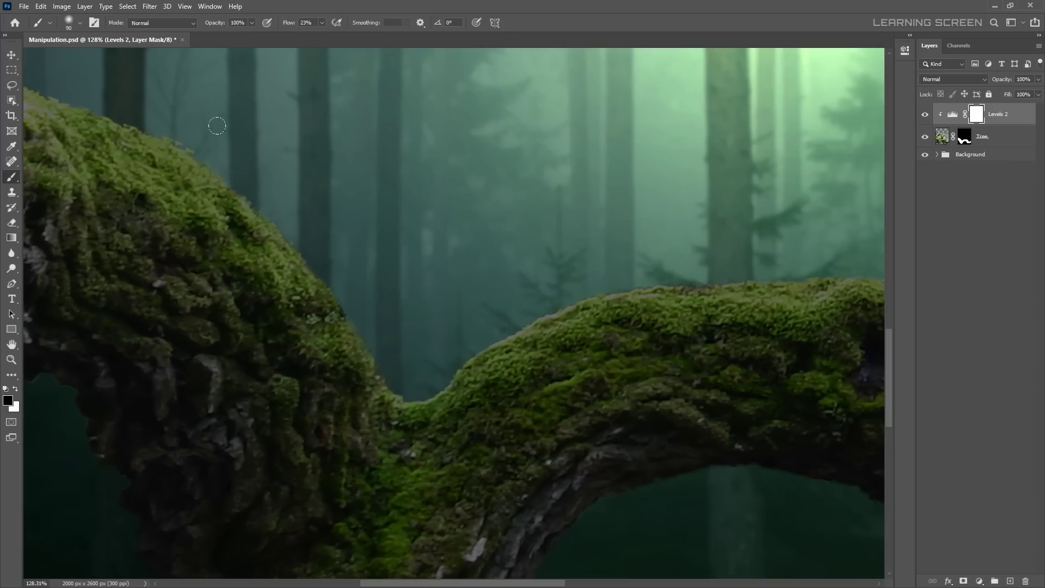
{"action": "left_click_drag", "start_coordinate": [215, 121], "coordinate": [324, 237]}
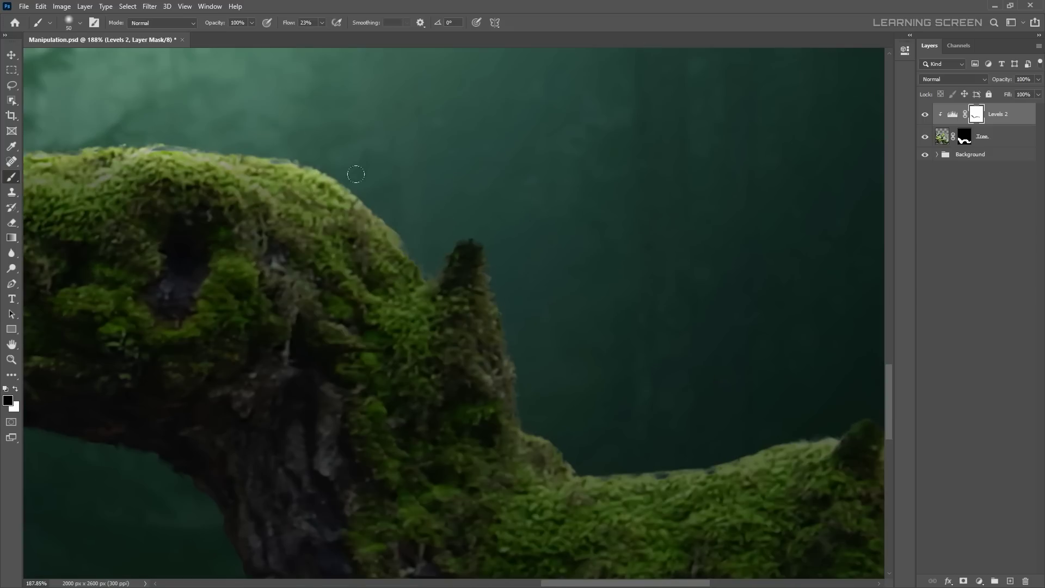
{"action": "scroll", "coordinate": [654, 276], "scroll_direction": "down", "scroll_amount": 3}
{"action": "key", "text": "x"}
{"action": "scroll", "coordinate": [602, 321], "scroll_direction": "down", "scroll_amount": 5}
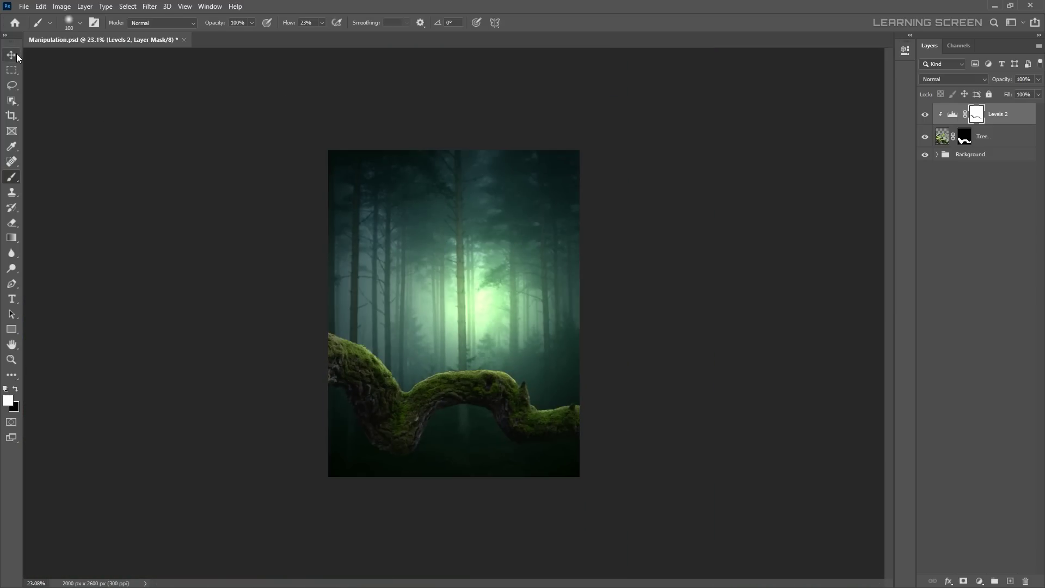
Add an Exposure adjustment with an inverted black mask, ready to paint in with a brush
{"action": "left_click", "coordinate": [979, 581]}
{"action": "left_click", "coordinate": [983, 440]}
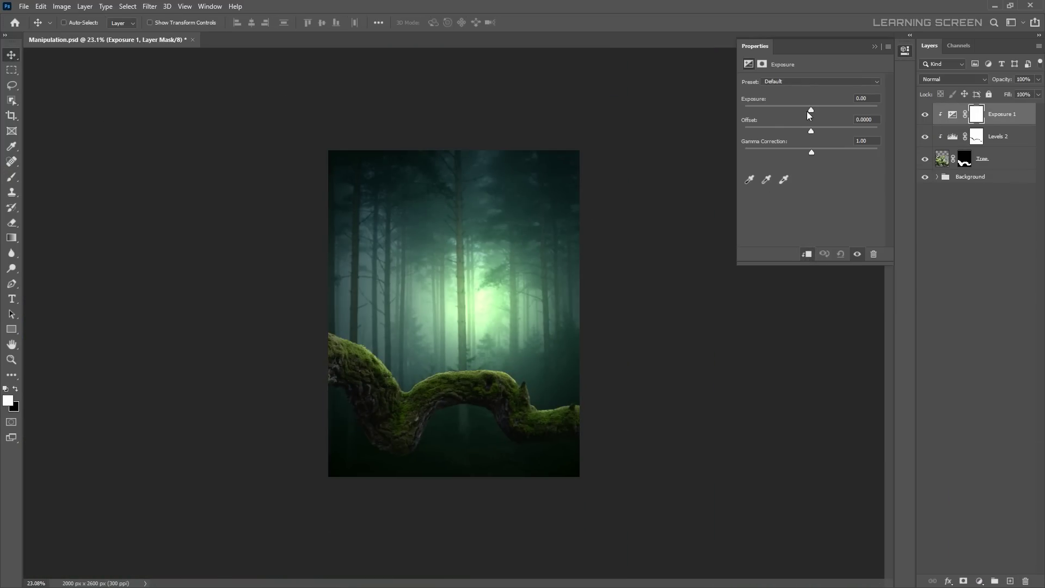
{"action": "left_click", "coordinate": [874, 46]}
{"action": "key", "text": "ctrl+i"}
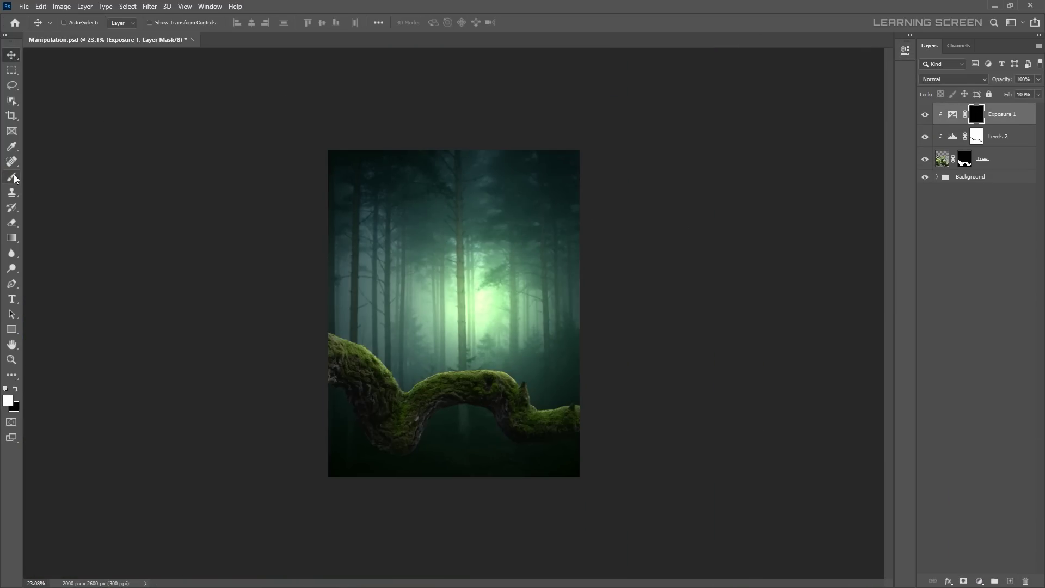
{"action": "left_click", "coordinate": [12, 177]}
{"action": "scroll", "coordinate": [403, 292], "scroll_direction": "up", "scroll_amount": 5}
{"action": "scroll", "coordinate": [806, 236], "scroll_direction": "down", "scroll_amount": 1}
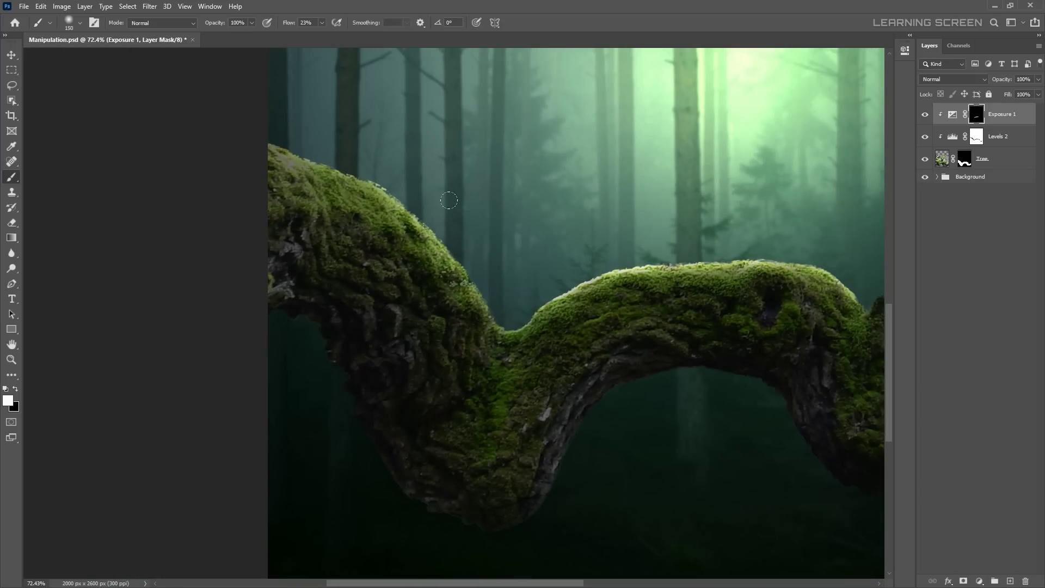
{"action": "scroll", "coordinate": [599, 191], "scroll_direction": "down", "scroll_amount": 2}
{"action": "scroll", "coordinate": [426, 151], "scroll_direction": "down", "scroll_amount": 1}
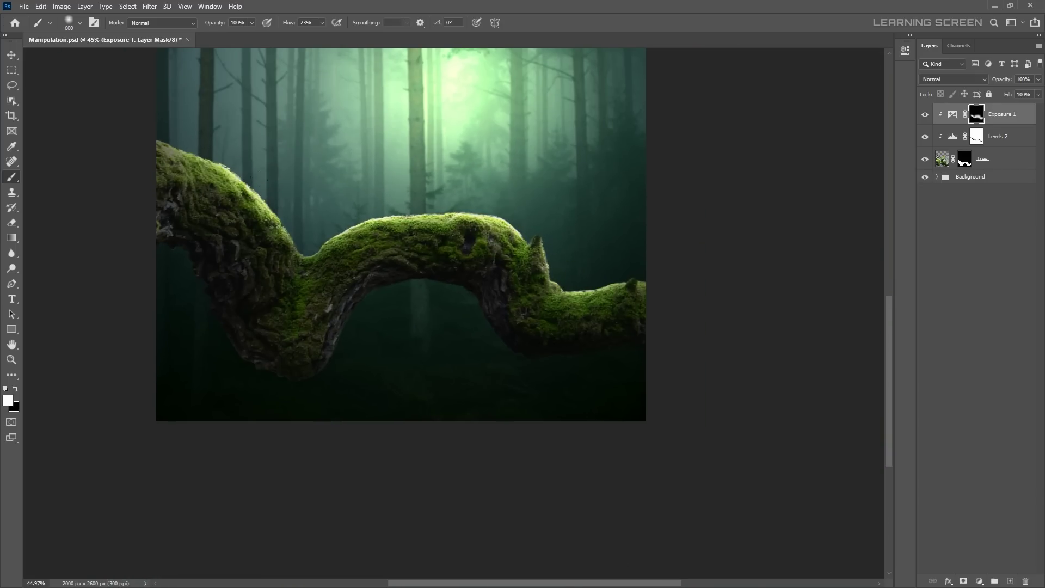
{"action": "scroll", "coordinate": [517, 250], "scroll_direction": "down", "scroll_amount": 2}
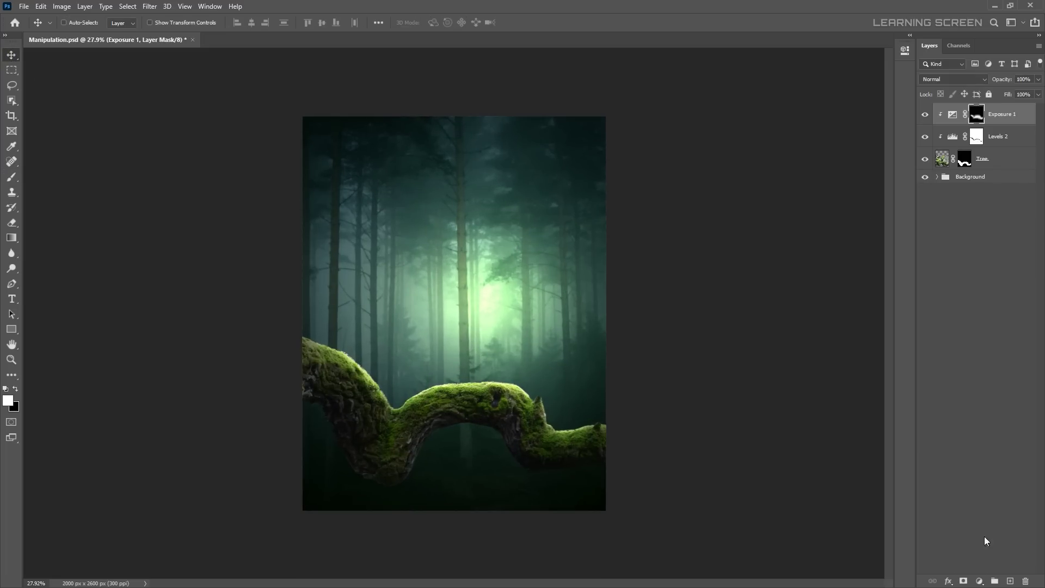
Add a Color Balance shifting the branch's shadows slightly toward cyan
{"action": "left_click", "coordinate": [978, 581]}
{"action": "left_click", "coordinate": [979, 481]}
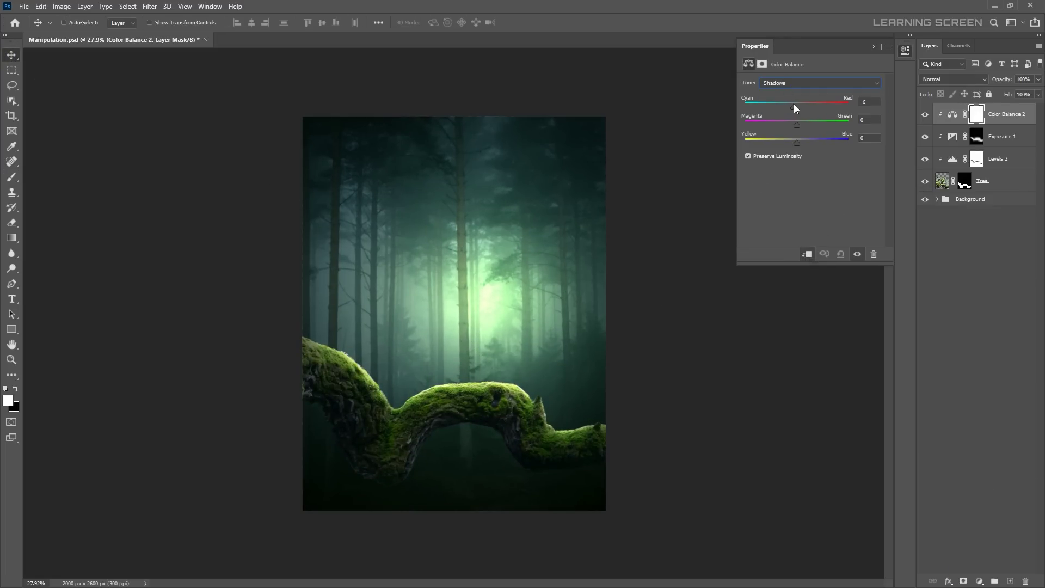
{"action": "left_click", "coordinate": [904, 50]}
{"action": "left_click", "coordinate": [953, 115]}
Add a clipped Hue/Saturation cutting the branch's saturation to -36
{"action": "left_click", "coordinate": [979, 580]}
{"action": "left_click", "coordinate": [988, 472]}
{"action": "left_click", "coordinate": [808, 254]}
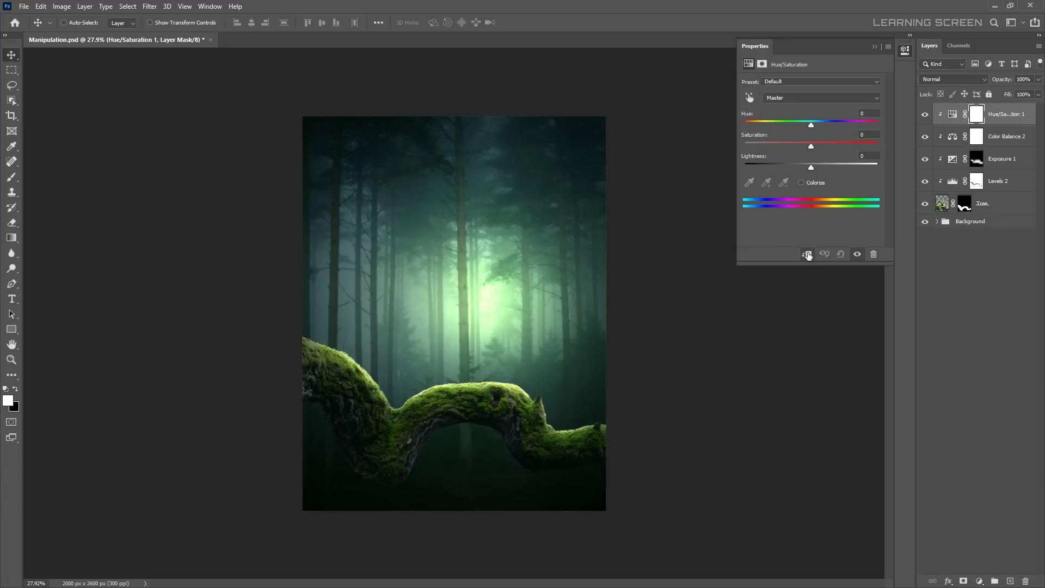
{"action": "left_click", "coordinate": [874, 46]}
Add a clipped Levels 3 with output white 111 and invert its mask to black
{"action": "left_click", "coordinate": [979, 581]}
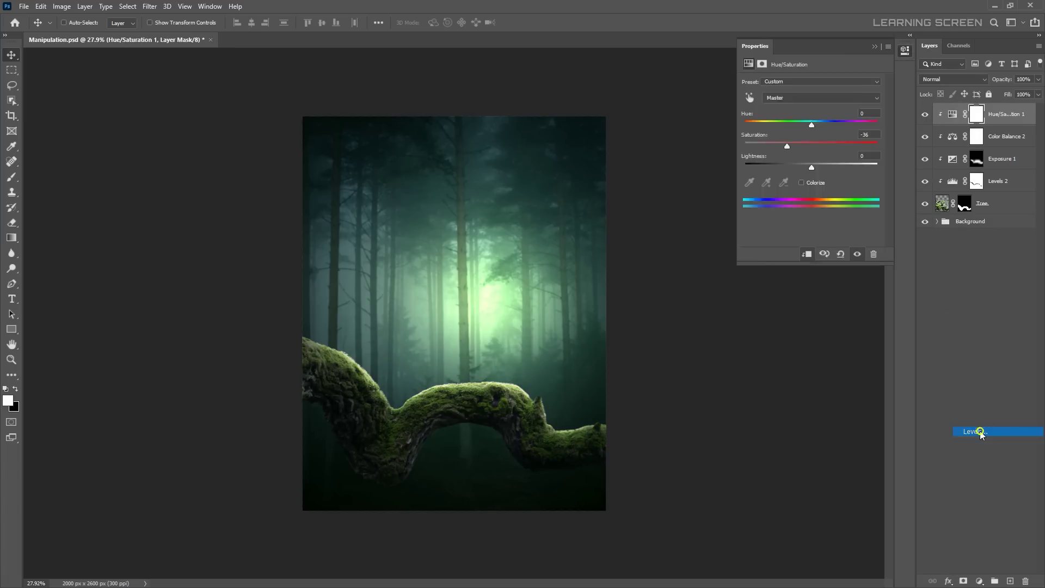
{"action": "left_click", "coordinate": [979, 432]}
{"action": "left_click", "coordinate": [808, 254]}
{"action": "left_click_drag", "start_coordinate": [878, 193], "coordinate": [812, 193]}
{"action": "left_click", "coordinate": [874, 46]}
{"action": "key", "text": "ctrl+i"}
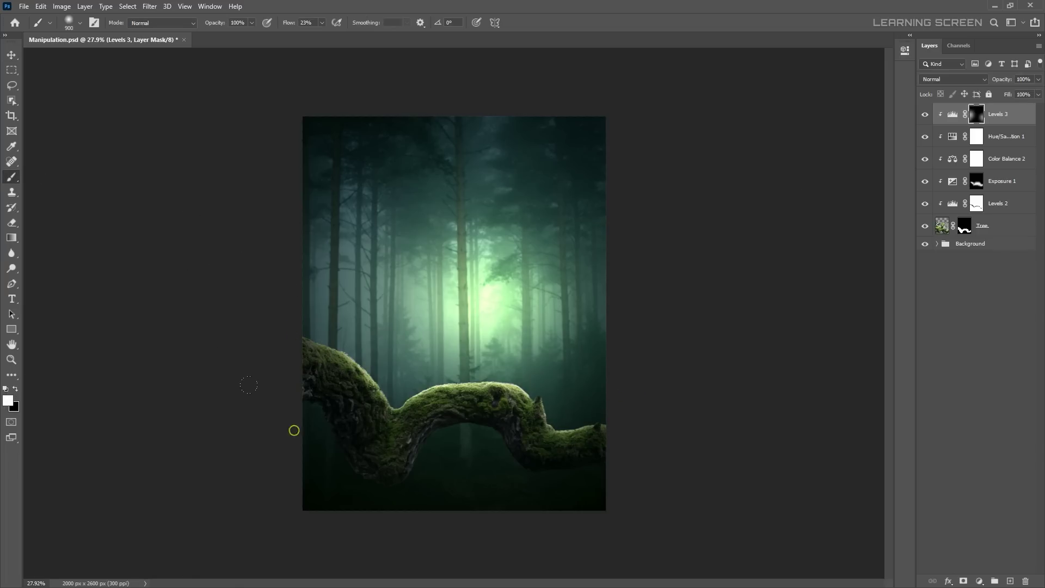
Add a pale yellow f8fcb9 Solid Color fill layer clipped to the branch
{"action": "left_click", "coordinate": [979, 580]}
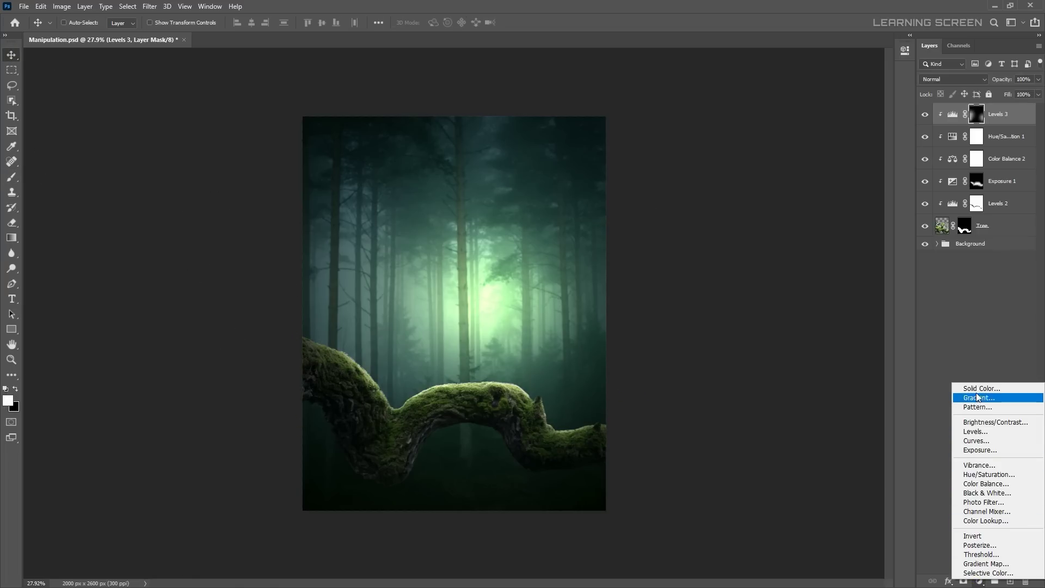
{"action": "left_click", "coordinate": [974, 389]}
{"action": "type", "text": "f8fcb9"}
{"action": "left_click", "coordinate": [414, 201]}
{"action": "right_click", "coordinate": [1007, 115]}
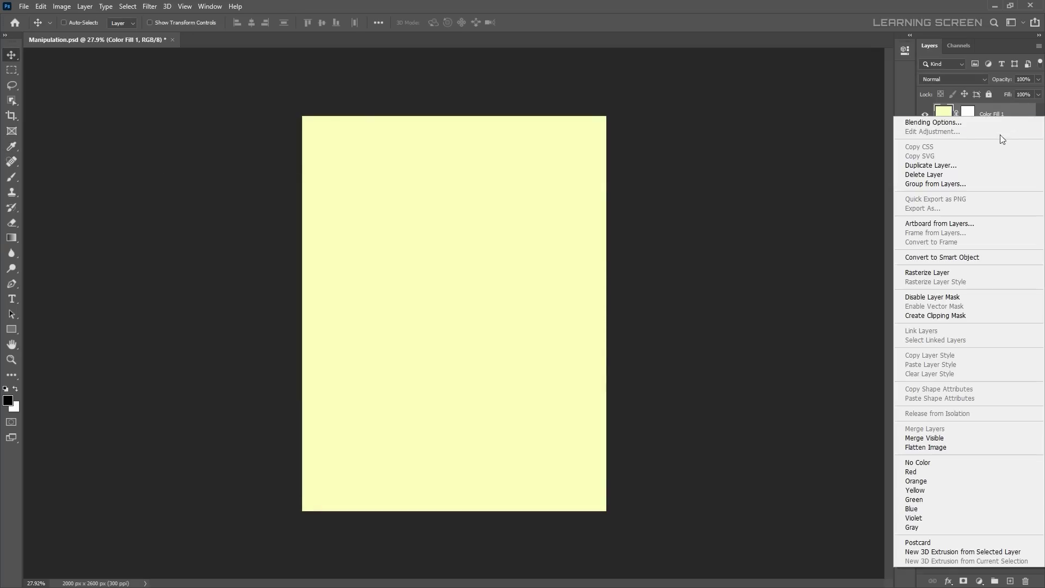
{"action": "left_click", "coordinate": [960, 317]}
Set the yellow fill to Color Dodge at 72% Fill and invert its mask to black
{"action": "left_click_drag", "start_coordinate": [1028, 108], "coordinate": [1023, 107]}
{"action": "left_click", "coordinate": [953, 79]}
{"action": "left_click", "coordinate": [932, 180]}
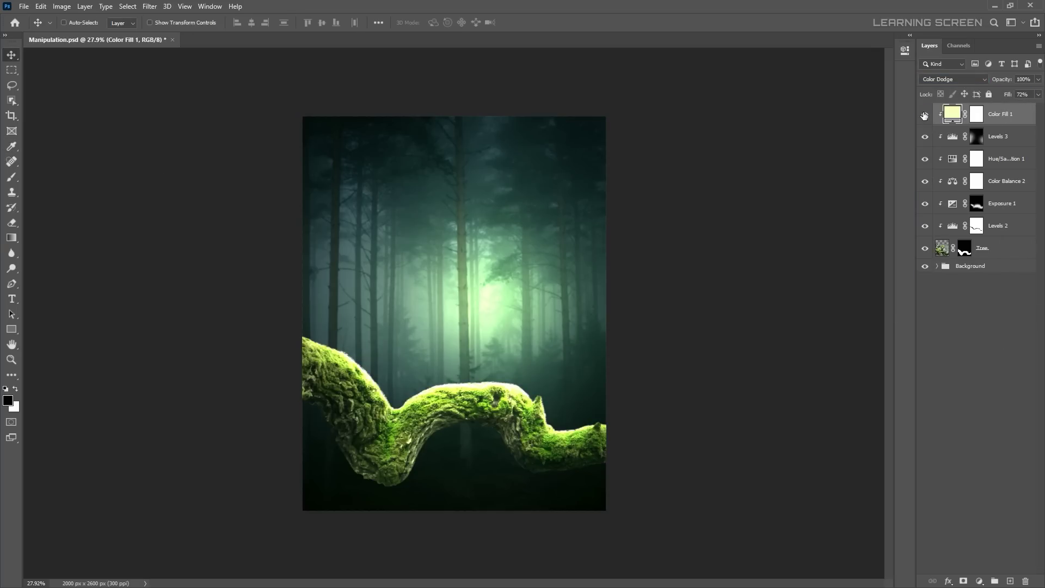
{"action": "key", "text": "ctrl+i"}
Brush white rim light along the moss's top edge, with Color Fill 1 moved below Levels 3
{"action": "key", "text": "b"}
{"action": "scroll", "coordinate": [381, 245], "scroll_direction": "up", "scroll_amount": 10}
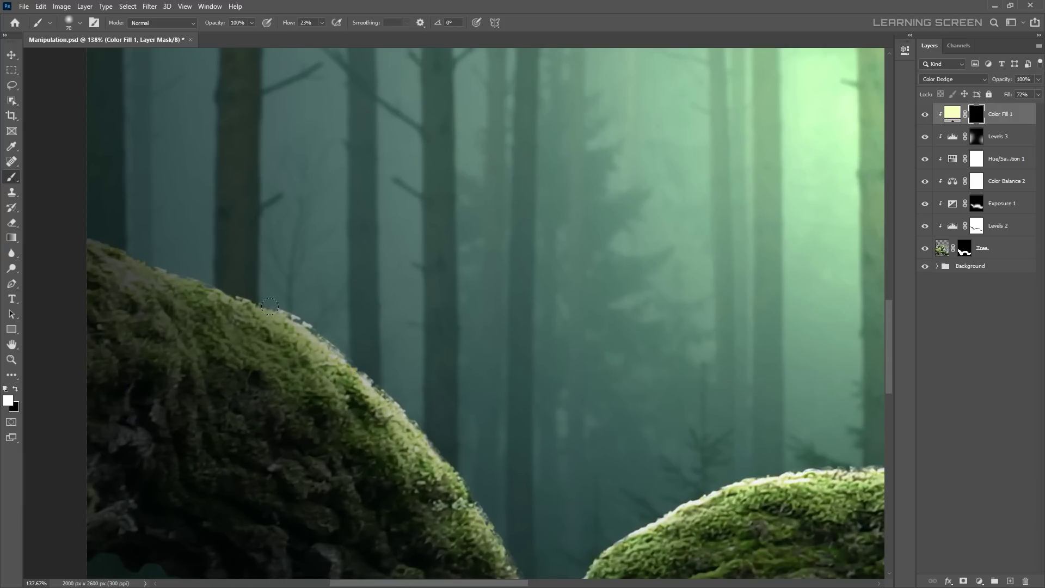
{"action": "left_click_drag", "start_coordinate": [383, 362], "coordinate": [489, 248]}
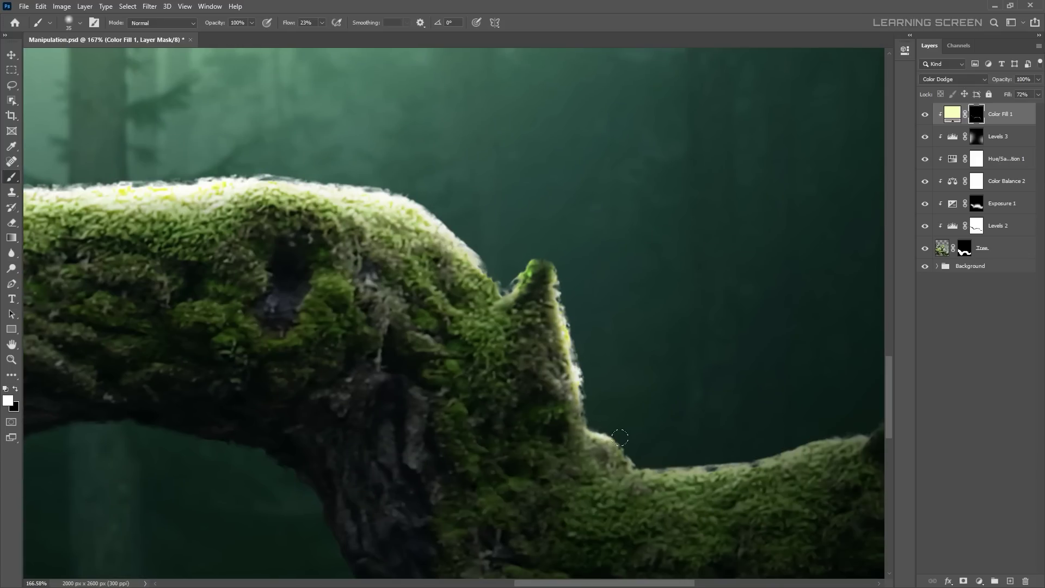
{"action": "left_click_drag", "start_coordinate": [724, 465], "coordinate": [644, 425]}
{"action": "key", "text": "bracketleft"}
{"action": "key", "text": "bracketleft"}
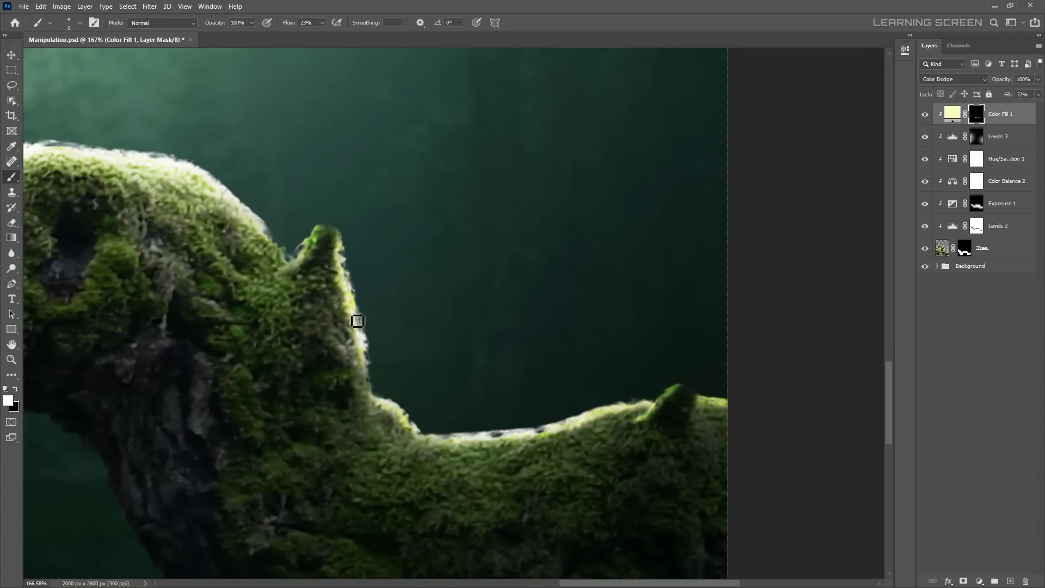
{"action": "key", "text": "ctrl+bracketleft"}
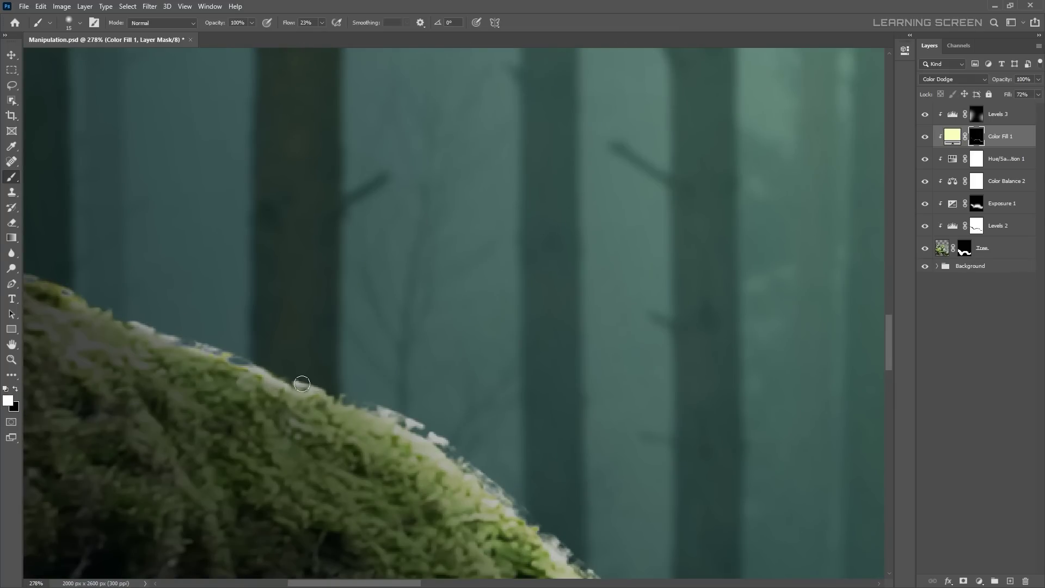
{"action": "left_click_drag", "start_coordinate": [302, 384], "coordinate": [408, 432]}
{"action": "key", "text": "bracketright"}
{"action": "key", "text": "bracketright"}
{"action": "key", "text": "bracketright"}
{"action": "scroll", "coordinate": [574, 344], "scroll_direction": "left", "scroll_amount": 3}
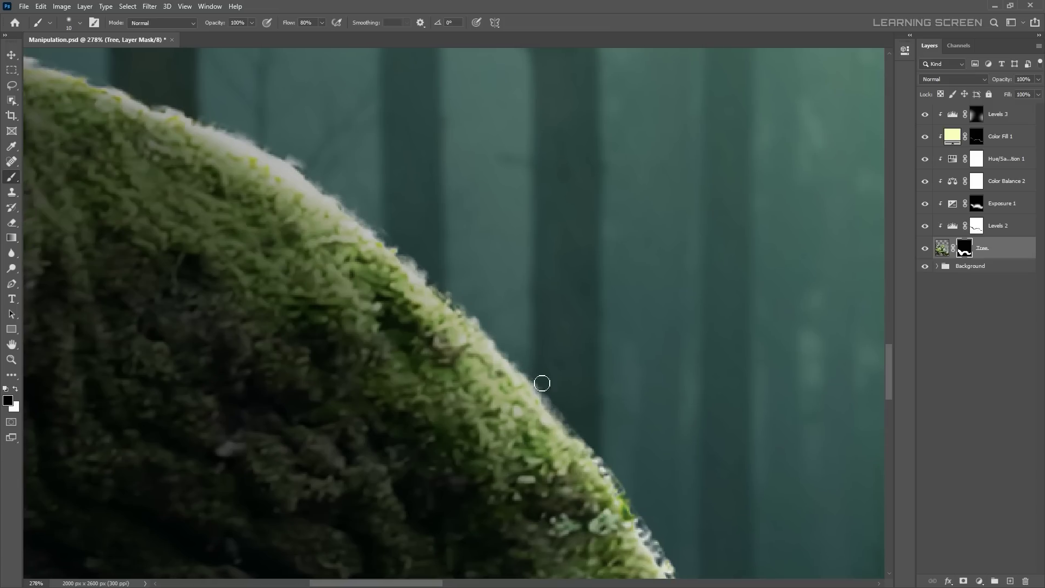
{"action": "key", "text": "ctrl+equal"}
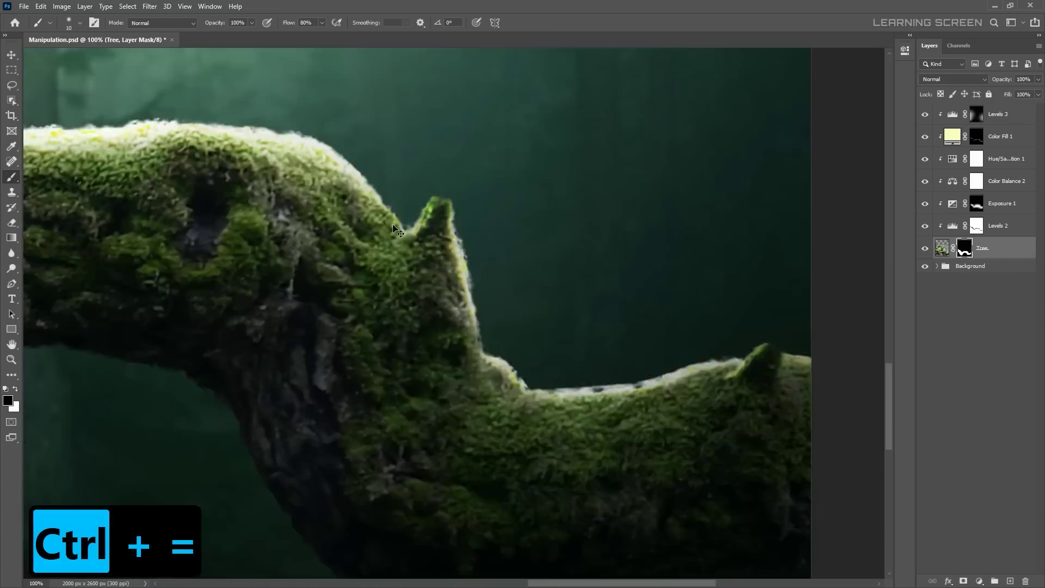
{"action": "key", "text": "ctrl+minus"}
{"action": "key", "text": "ctrl+minus"}
{"action": "key", "text": "ctrl+minus"}
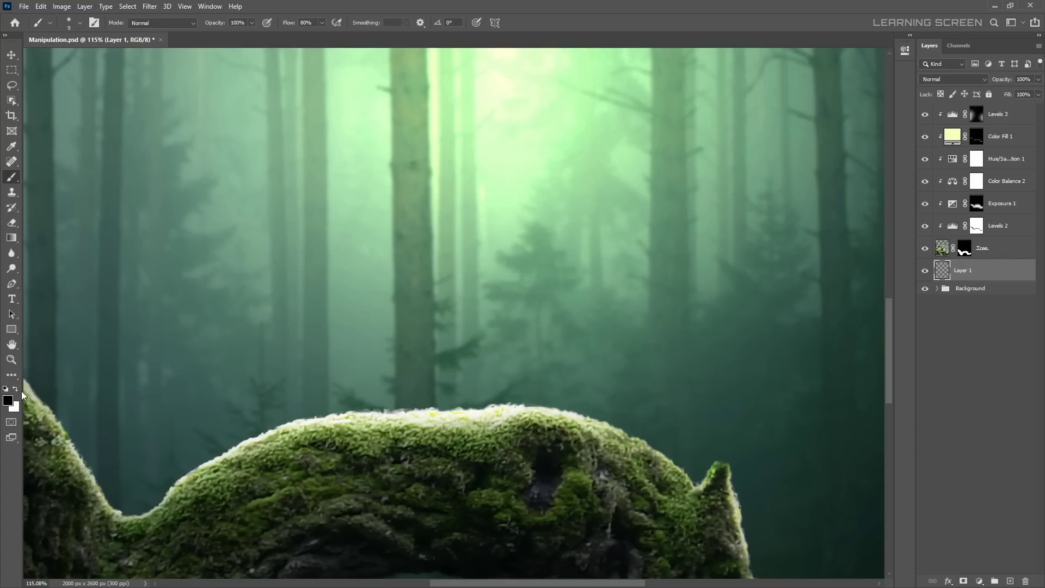
{"action": "left_click", "coordinate": [7, 401]}
Set a light yellow paint colour and import the Grass_Brush_LS brush set
{"action": "left_click", "coordinate": [415, 200]}
{"action": "scroll", "coordinate": [301, 330], "scroll_direction": "up", "scroll_amount": 3}
{"action": "scroll", "coordinate": [319, 331], "scroll_direction": "up", "scroll_amount": 3}
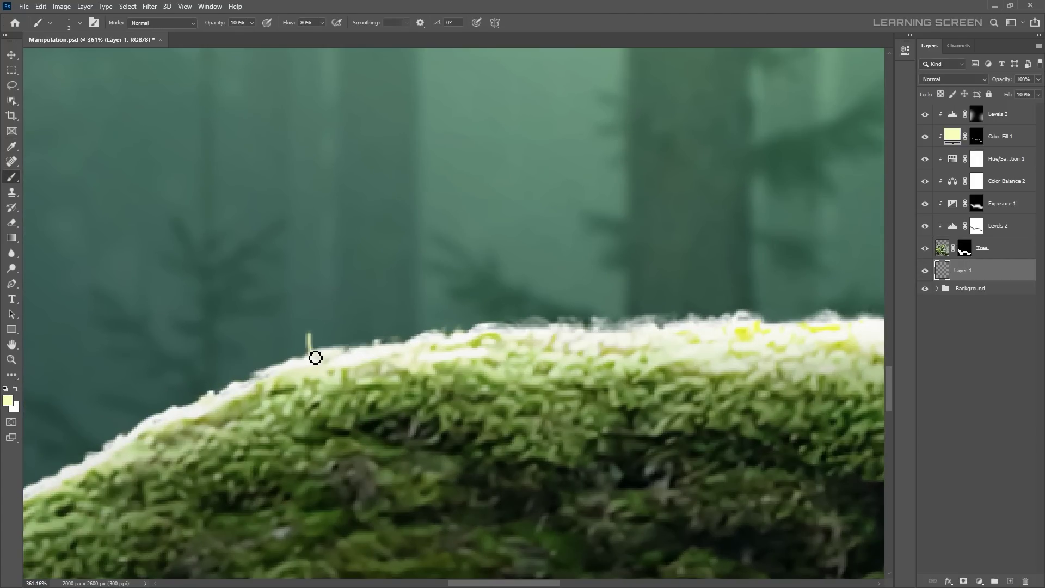
{"action": "key", "text": "ctrl+z"}
{"action": "right_click", "coordinate": [364, 286]}
{"action": "left_click", "coordinate": [511, 308]}
{"action": "left_click", "coordinate": [561, 459]}
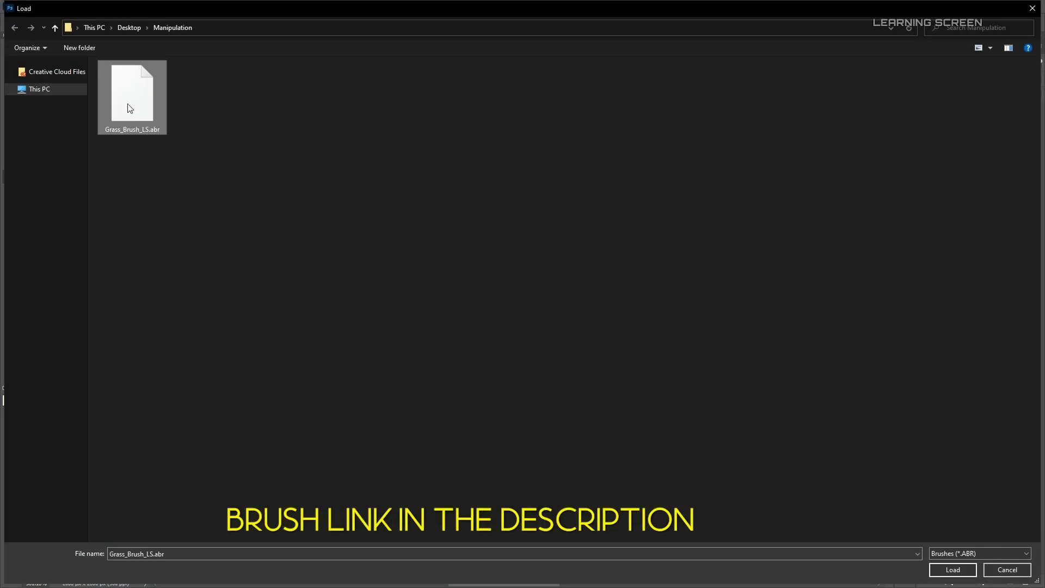
{"action": "double_click", "coordinate": [130, 108]}
{"action": "left_click_drag", "start_coordinate": [272, 340], "coordinate": [370, 324]}
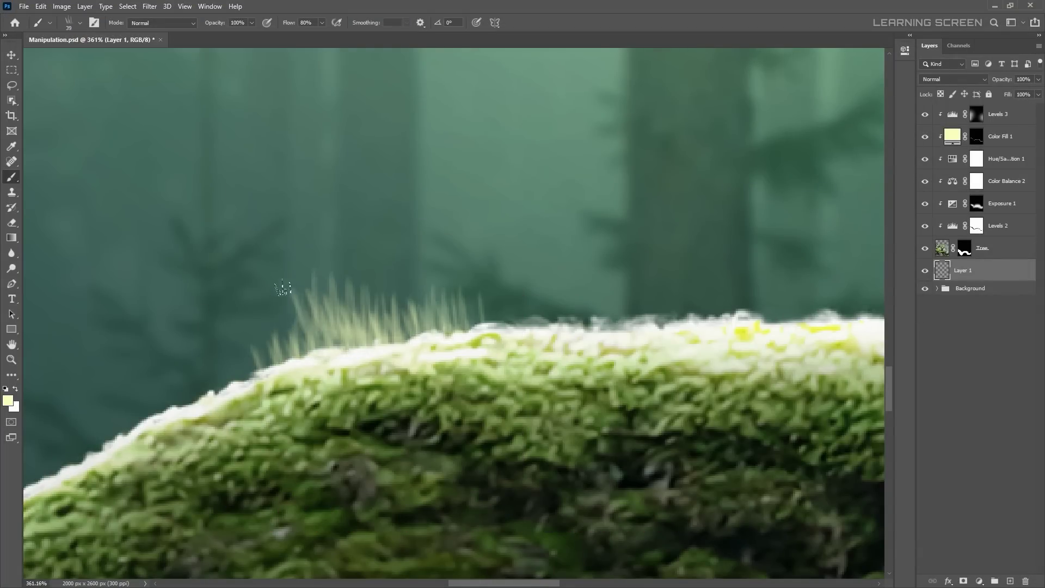
{"action": "key", "text": "ctrl+z"}
{"action": "key", "text": "ctrl+z"}
Adjust the grass brush's Shape Dynamics size variation and paint grass blades along the moss edge
{"action": "key", "text": "F5"}
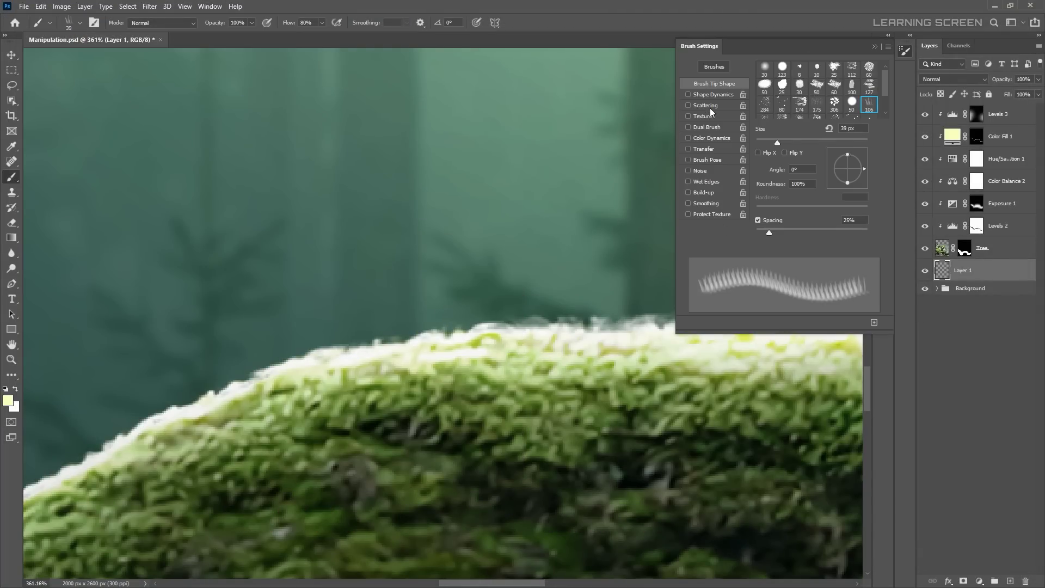
{"action": "left_click", "coordinate": [710, 94]}
{"action": "left_click", "coordinate": [714, 83]}
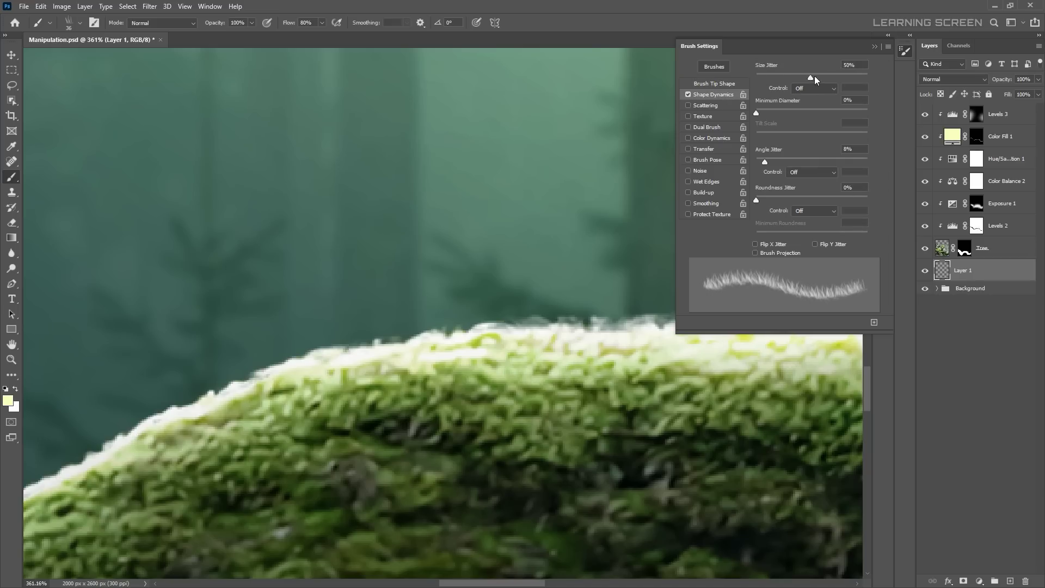
{"action": "key", "text": "F5"}
{"action": "key", "text": "ctrl+z"}
{"action": "left_click_drag", "start_coordinate": [250, 370], "coordinate": [403, 338]}
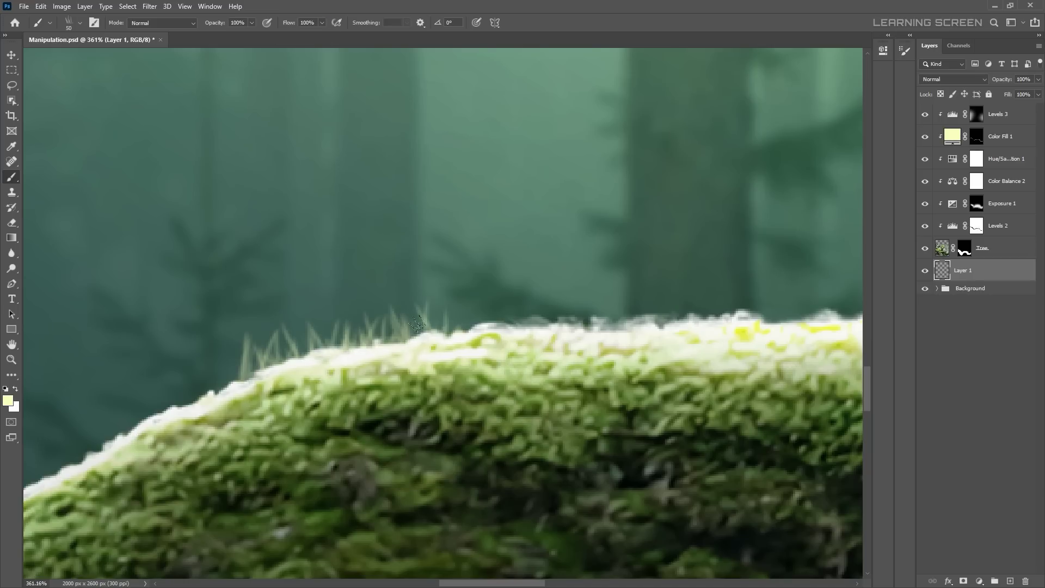
{"action": "scroll", "coordinate": [624, 327], "scroll_direction": "down", "scroll_amount": 2}
{"action": "left_click_drag", "start_coordinate": [625, 327], "coordinate": [573, 286]}
{"action": "scroll", "coordinate": [573, 287], "scroll_direction": "down", "scroll_amount": 5}
{"action": "key", "text": "ctrl+z"}
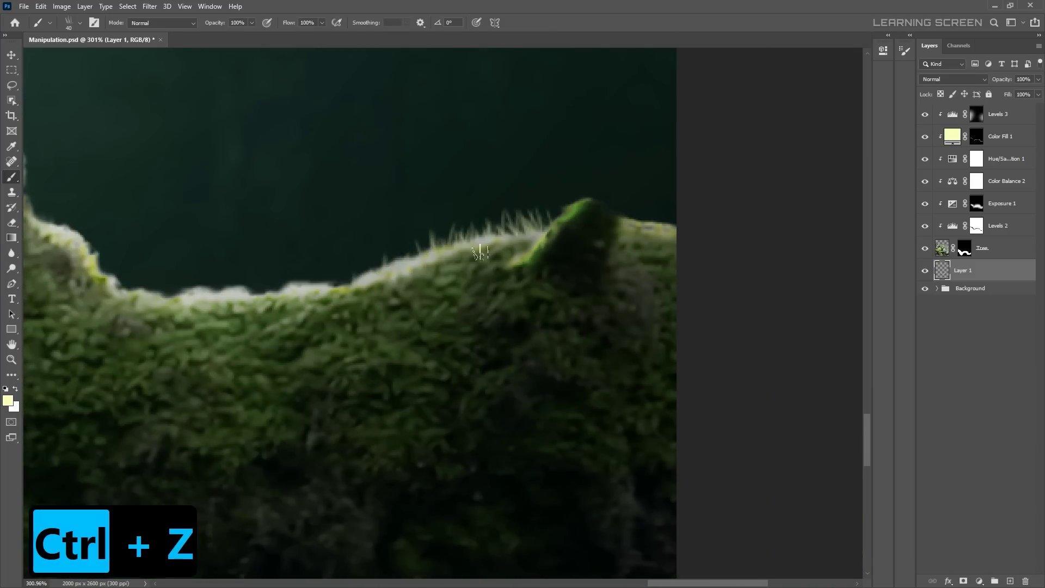
Switch to a moss green colour and paint finer grass blades over the moss ridge
{"action": "left_click", "coordinate": [8, 401]}
{"action": "left_click", "coordinate": [384, 301]}
{"action": "key", "text": "Return"}
{"action": "scroll", "coordinate": [384, 301], "scroll_direction": "up", "scroll_amount": 5}
{"action": "scroll", "coordinate": [384, 301], "scroll_direction": "down", "scroll_amount": 2}
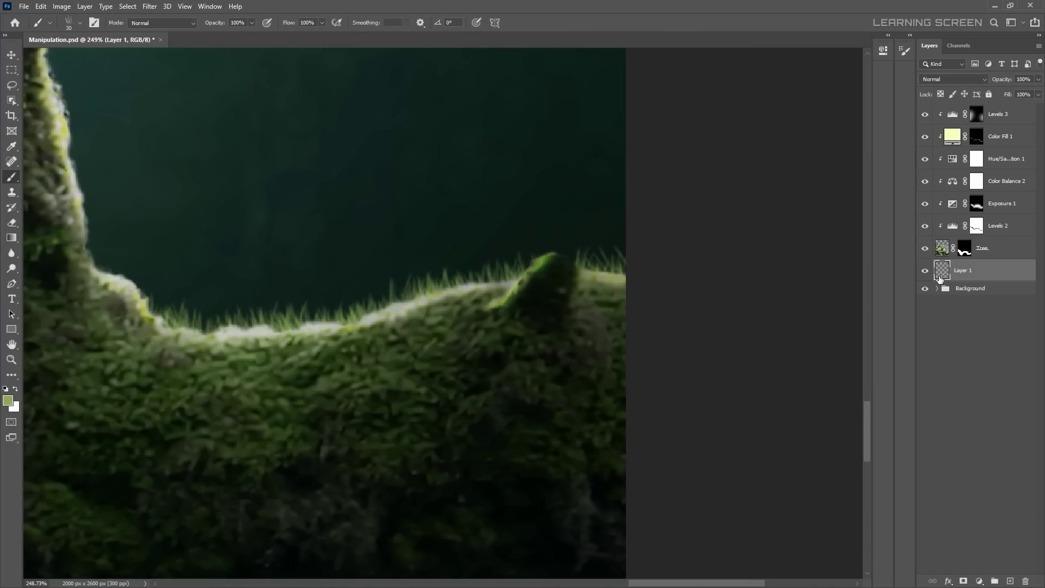
{"action": "scroll", "coordinate": [383, 301], "scroll_direction": "down", "scroll_amount": 2}
{"action": "key", "text": "ctrl+shift+bracketright"}
{"action": "scroll", "coordinate": [510, 220], "scroll_direction": "up", "scroll_amount": 6}
{"action": "scroll", "coordinate": [509, 220], "scroll_direction": "down", "scroll_amount": 4}
{"action": "scroll", "coordinate": [304, 283], "scroll_direction": "up", "scroll_amount": 3}
{"action": "key", "text": "bracketleft"}
{"action": "key", "text": "bracketleft"}
{"action": "key", "text": "bracketleft"}
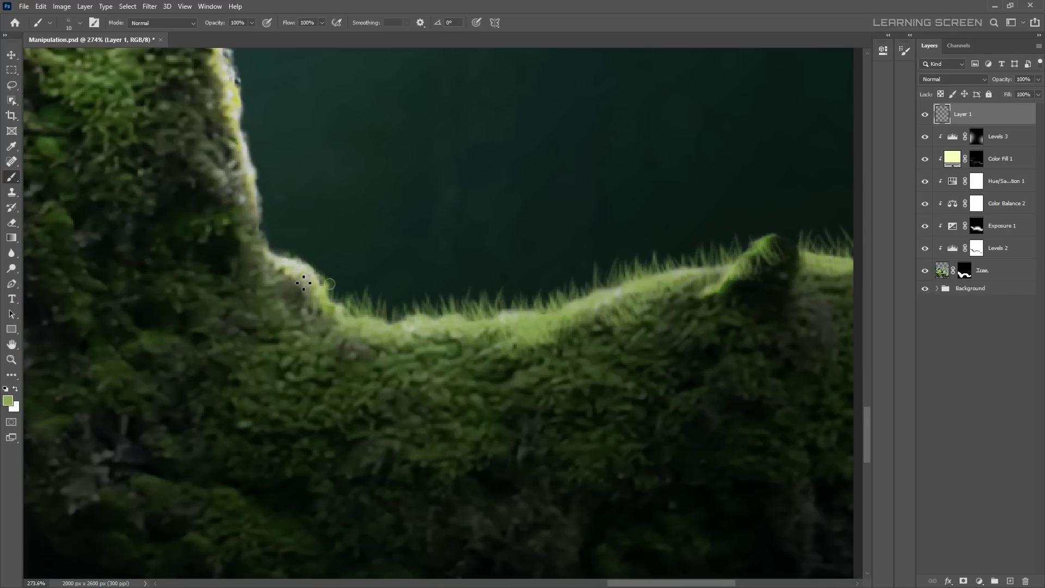
{"action": "scroll", "coordinate": [269, 237], "scroll_direction": "down", "scroll_amount": 3}
{"action": "scroll", "coordinate": [269, 238], "scroll_direction": "up", "scroll_amount": 3}
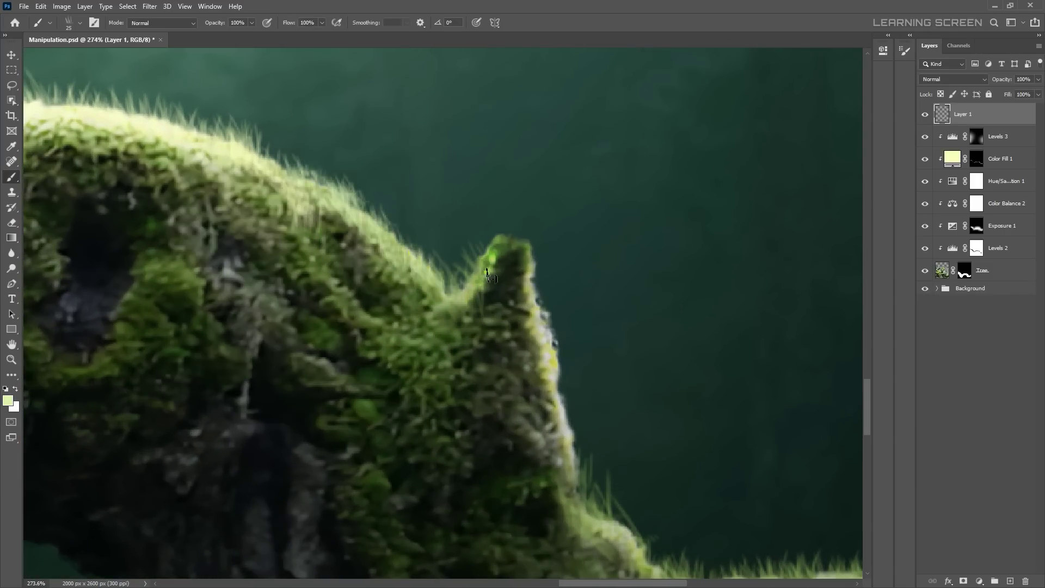
{"action": "mouse_move", "coordinate": [305, 272]}
{"action": "left_mouse_down"}
{"action": "mouse_move", "coordinate": [206, 248]}
{"action": "mouse_move", "coordinate": [392, 404]}
{"action": "left_mouse_up"}
{"action": "scroll", "coordinate": [206, 248], "scroll_direction": "down", "scroll_amount": 2}
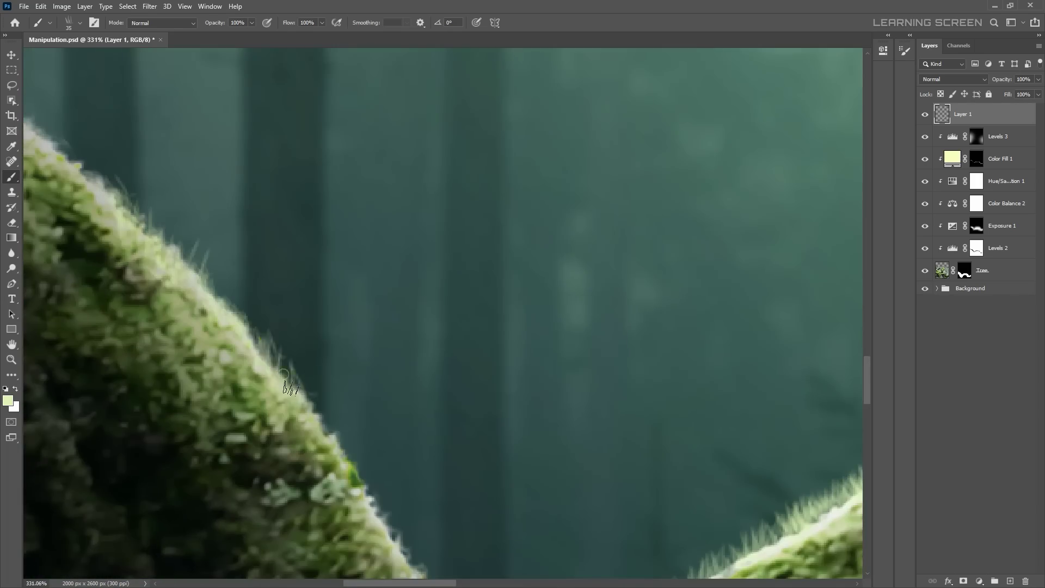
{"action": "key", "text": "bracketright"}
{"action": "key", "text": "bracketright"}
{"action": "key", "text": "bracketright"}
{"action": "scroll", "coordinate": [392, 403], "scroll_direction": "down", "scroll_amount": 3}
{"action": "scroll", "coordinate": [443, 420], "scroll_direction": "up", "scroll_amount": 3}
{"action": "scroll", "coordinate": [431, 181], "scroll_direction": "down", "scroll_amount": 2}
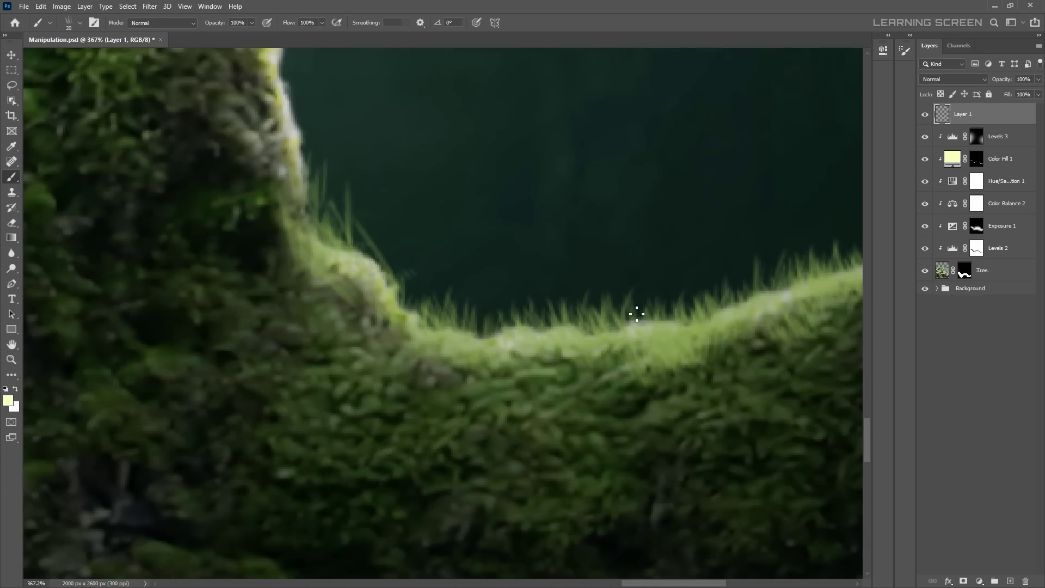
{"action": "key", "text": "bracketright"}
{"action": "scroll", "coordinate": [837, 275], "scroll_direction": "down", "scroll_amount": 5}
{"action": "scroll", "coordinate": [560, 408], "scroll_direction": "up", "scroll_amount": 3}
{"action": "scroll", "coordinate": [820, 257], "scroll_direction": "down", "scroll_amount": 2}
{"action": "key", "text": "bracketleft"}
{"action": "key", "text": "bracketleft"}
{"action": "key", "text": "bracketleft"}
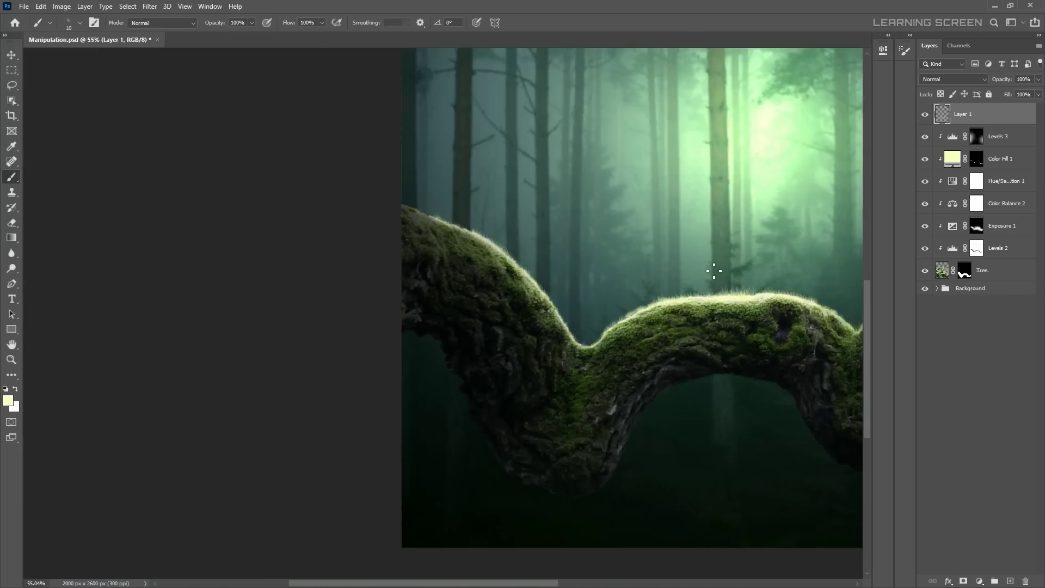
Rename the grass layer Moss_Grass and group the branch layers into a group named Tree
{"action": "double_click", "coordinate": [962, 114]}
{"action": "type", "text": "Moss_Grass"}
{"action": "left_click", "coordinate": [982, 270], "text": "shift"}
{"action": "right_click", "coordinate": [981, 270]}
{"action": "left_click", "coordinate": [905, 233]}
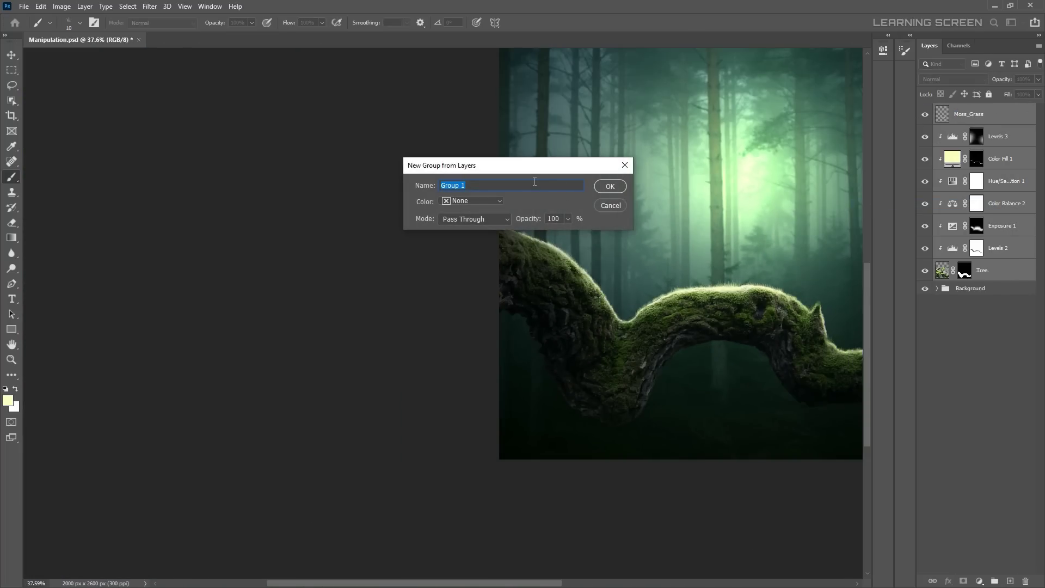
{"action": "type", "text": "Tree"}
{"action": "key", "text": "Return"}
{"action": "left_click", "coordinate": [24, 6]}
Open Fox.jpg and select the fox with the Quick Selection tool
{"action": "left_click", "coordinate": [33, 25]}
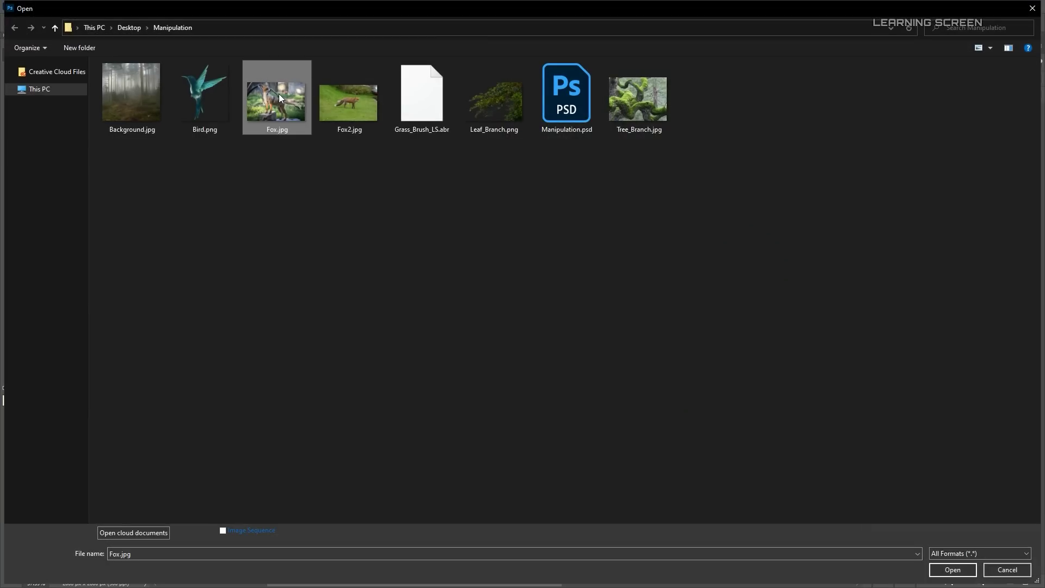
{"action": "double_click", "coordinate": [278, 94]}
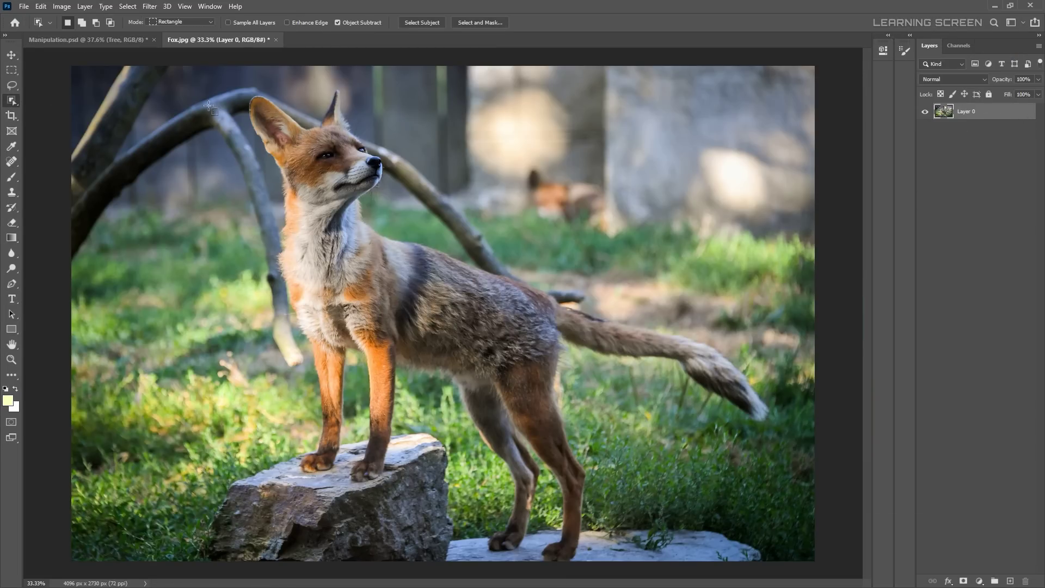
{"action": "left_click", "coordinate": [68, 112]}
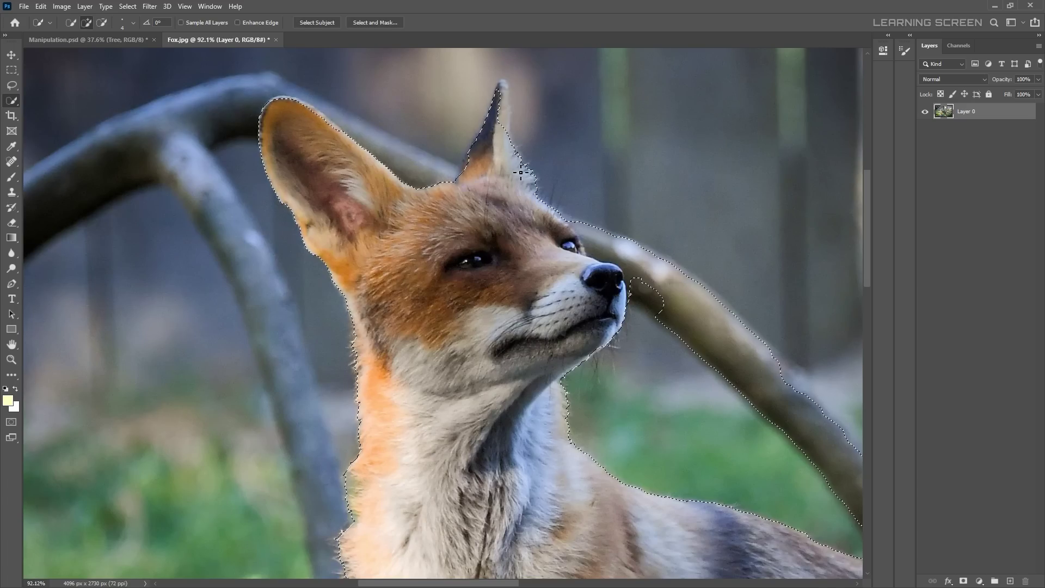
{"action": "scroll", "coordinate": [435, 235], "scroll_direction": "up", "scroll_amount": 3}
{"action": "scroll", "coordinate": [320, 233], "scroll_direction": "up", "scroll_amount": 3}
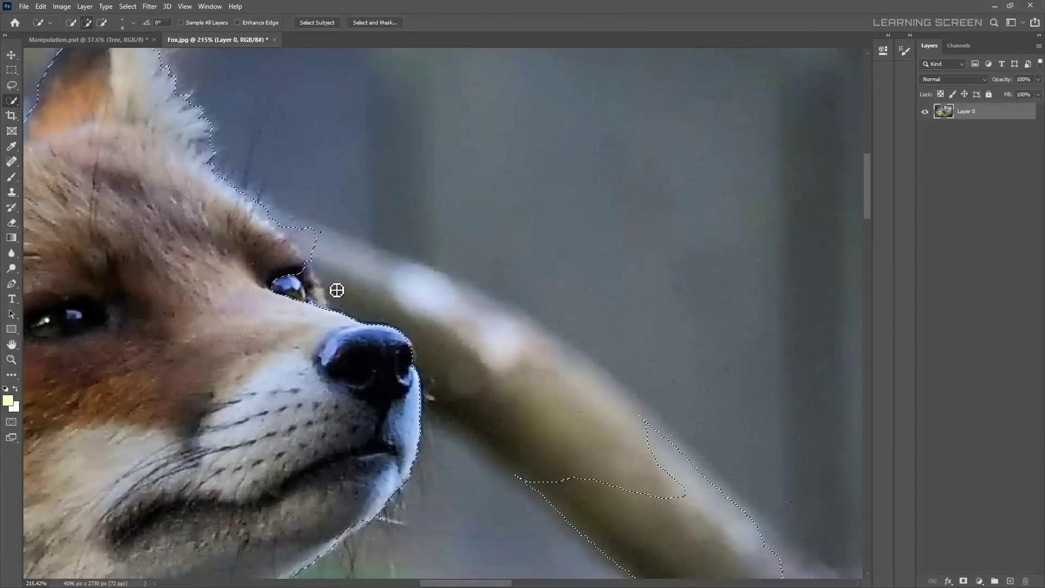
{"action": "scroll", "coordinate": [546, 401], "scroll_direction": "down", "scroll_amount": 5}
{"action": "scroll", "coordinate": [529, 380], "scroll_direction": "down", "scroll_amount": 2}
{"action": "scroll", "coordinate": [221, 413], "scroll_direction": "up", "scroll_amount": 4}
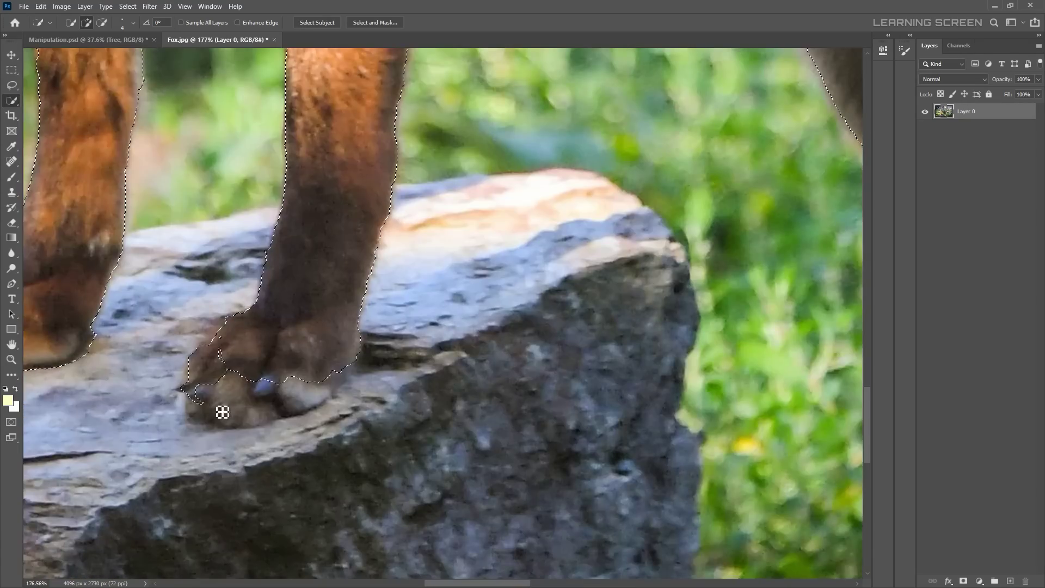
{"action": "scroll", "coordinate": [448, 272], "scroll_direction": "down", "scroll_amount": 2}
{"action": "scroll", "coordinate": [447, 272], "scroll_direction": "down", "scroll_amount": 4}
{"action": "scroll", "coordinate": [439, 250], "scroll_direction": "down", "scroll_amount": 2}
Mask out the fox's background and add a new empty layer
{"action": "left_click", "coordinate": [963, 581]}
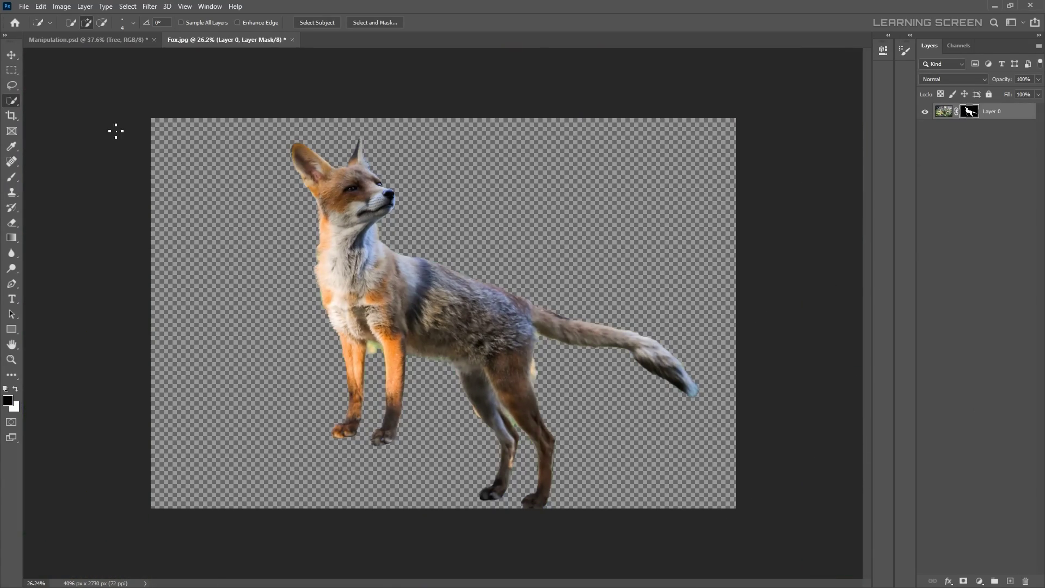
{"action": "left_click", "coordinate": [616, 307]}
{"action": "key", "text": "ctrl+z"}
Fill a layer with black, move it beneath the fox, and target the fox's layer mask
{"action": "left_click", "coordinate": [8, 401]}
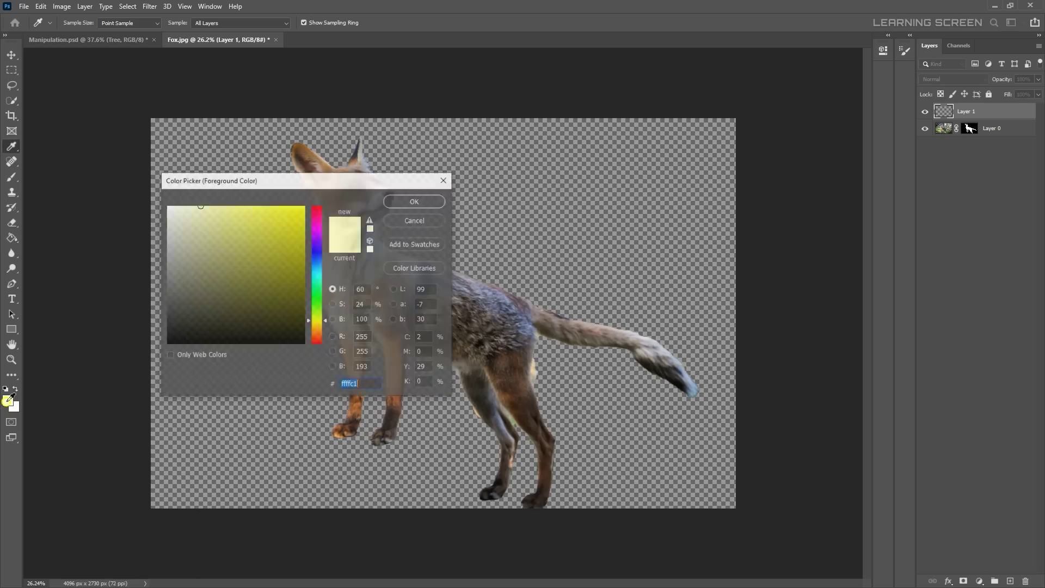
{"action": "left_click", "coordinate": [492, 236]}
{"action": "key", "text": "v"}
{"action": "left_click_drag", "start_coordinate": [966, 111], "coordinate": [952, 142]}
{"action": "left_click", "coordinate": [969, 111]}
Choose a small round brush for cleaning up the mask
{"action": "scroll", "coordinate": [397, 229], "scroll_direction": "up", "scroll_amount": 3}
{"action": "scroll", "coordinate": [406, 164], "scroll_direction": "up", "scroll_amount": 2}
{"action": "key", "text": "b"}
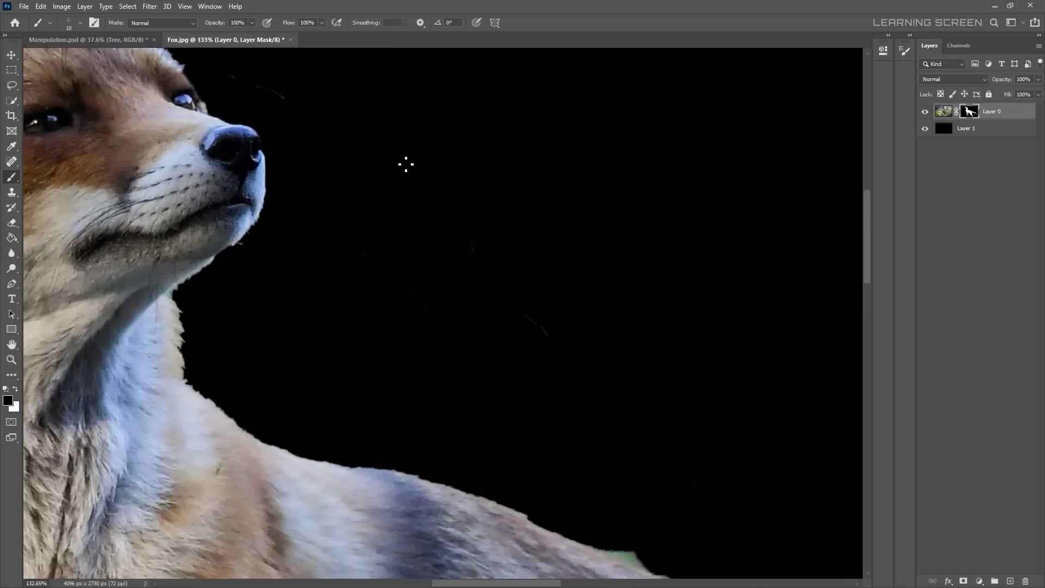
{"action": "right_click", "coordinate": [406, 163]}
{"action": "left_click", "coordinate": [554, 344]}
{"action": "scroll", "coordinate": [461, 285], "scroll_direction": "down", "scroll_amount": 5}
{"action": "scroll", "coordinate": [461, 284], "scroll_direction": "up", "scroll_amount": 10}
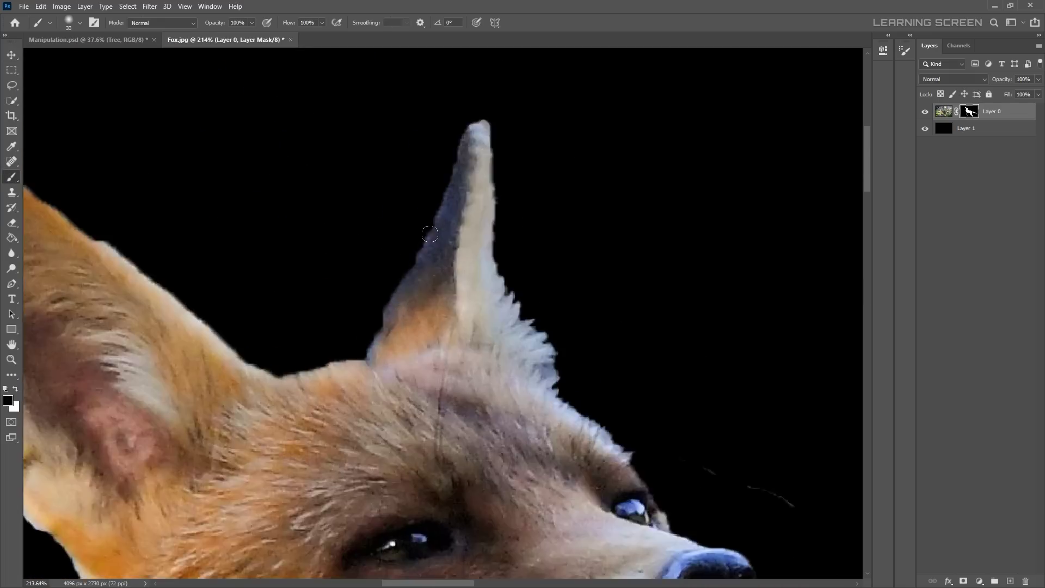
{"action": "scroll", "coordinate": [497, 259], "scroll_direction": "up", "scroll_amount": 3}
{"action": "scroll", "coordinate": [412, 266], "scroll_direction": "up", "scroll_amount": 3}
{"action": "key", "text": "bracketleft"}
{"action": "key", "text": "bracketleft"}
{"action": "key", "text": "bracketleft"}
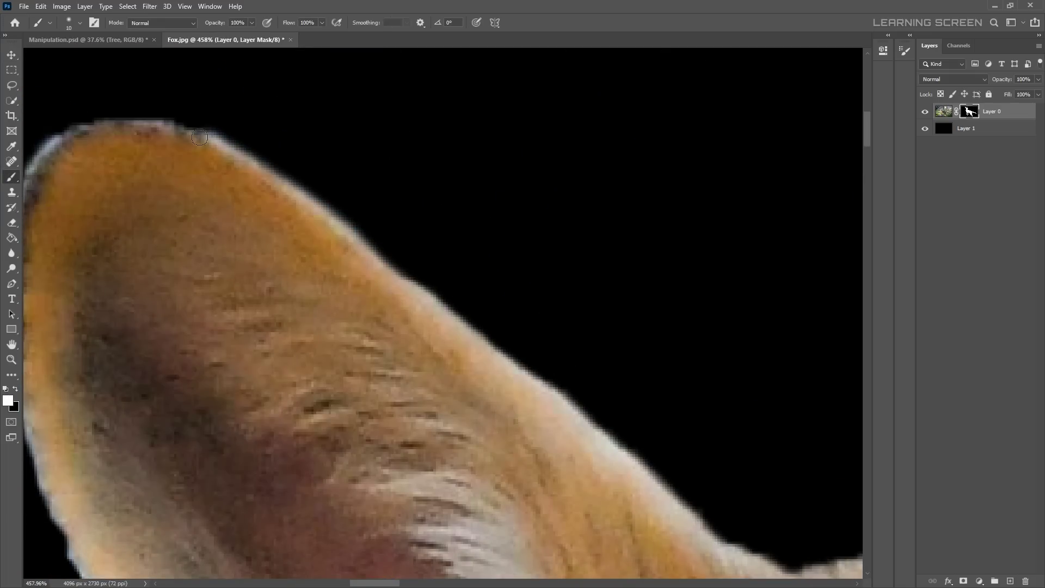
{"action": "scroll", "coordinate": [304, 155], "scroll_direction": "left", "scroll_amount": 5}
{"action": "scroll", "coordinate": [208, 331], "scroll_direction": "down", "scroll_amount": 5}
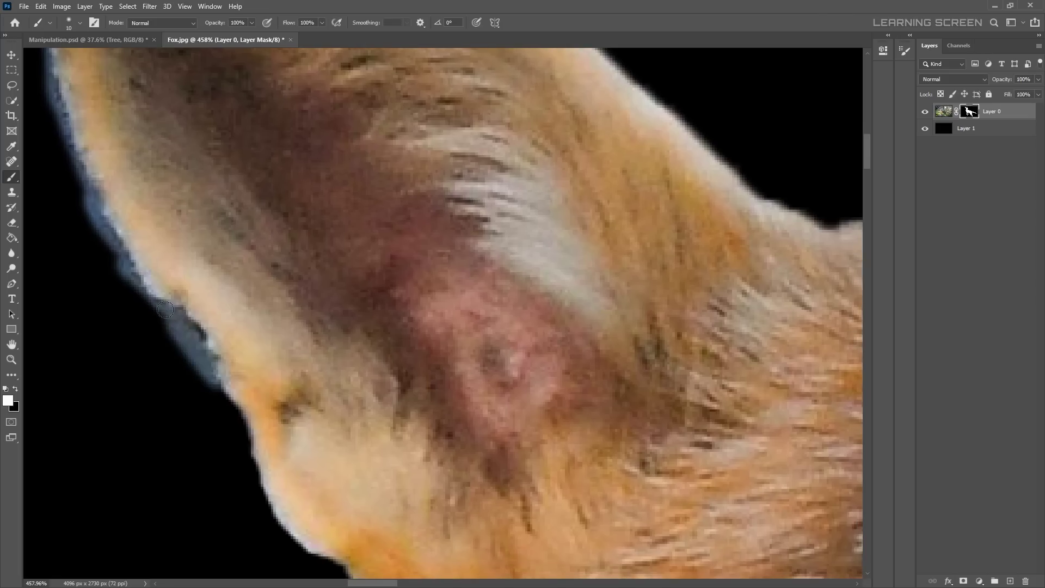
{"action": "scroll", "coordinate": [131, 272], "scroll_direction": "up", "scroll_amount": 3}
{"action": "scroll", "coordinate": [142, 327], "scroll_direction": "up", "scroll_amount": 1}
{"action": "scroll", "coordinate": [163, 299], "scroll_direction": "up", "scroll_amount": 3}
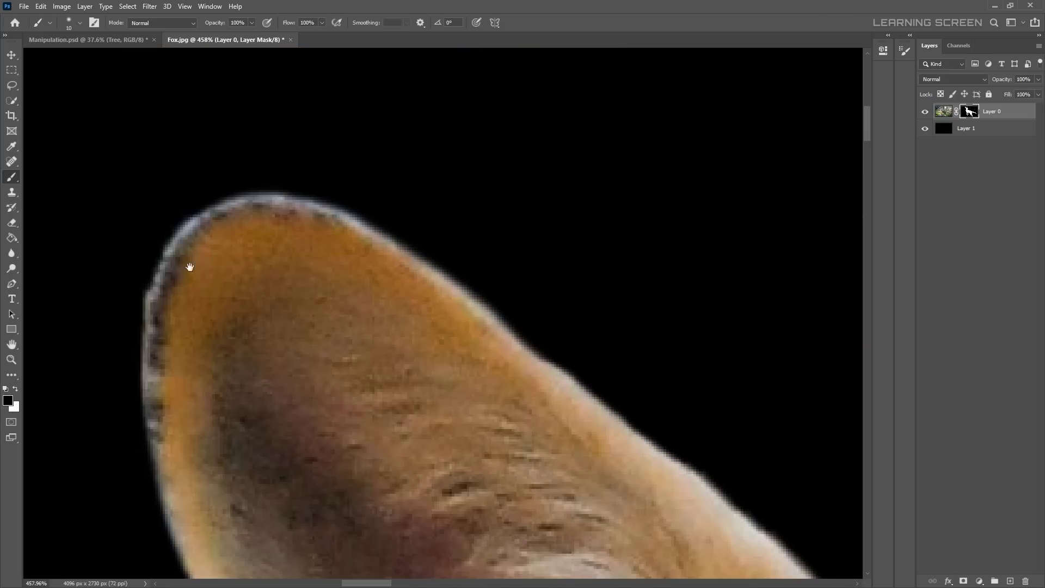
{"action": "scroll", "coordinate": [196, 218], "scroll_direction": "right", "scroll_amount": 3}
Paint white on the mask to restore the fox's fur edge
{"action": "key", "text": "x"}
{"action": "mouse_move", "coordinate": [205, 134]}
{"action": "left_mouse_down"}
{"action": "mouse_move", "coordinate": [625, 310]}
{"action": "mouse_move", "coordinate": [392, 272]}
{"action": "left_mouse_up"}
{"action": "key", "text": "bracketleft"}
{"action": "scroll", "coordinate": [517, 217], "scroll_direction": "up", "scroll_amount": 3}
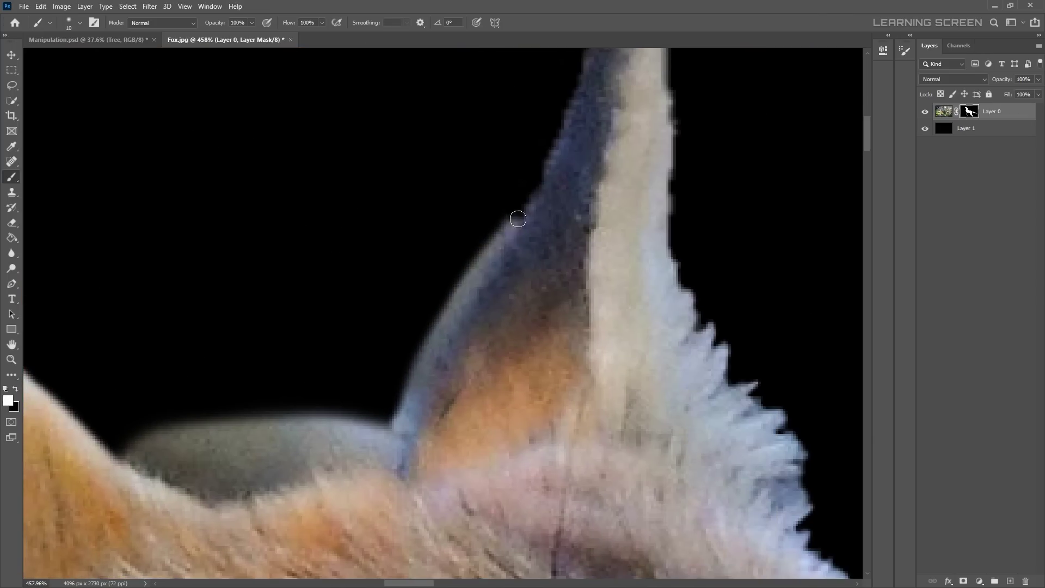
{"action": "scroll", "coordinate": [496, 193], "scroll_direction": "up", "scroll_amount": 3}
{"action": "scroll", "coordinate": [496, 193], "scroll_direction": "down", "scroll_amount": 5}
{"action": "scroll", "coordinate": [381, 272], "scroll_direction": "left", "scroll_amount": 3}
{"action": "scroll", "coordinate": [381, 272], "scroll_direction": "right", "scroll_amount": 5}
Paint black to hide the grey fringe along the ear edge and ear base
{"action": "key", "text": "x"}
{"action": "key", "text": "bracketright"}
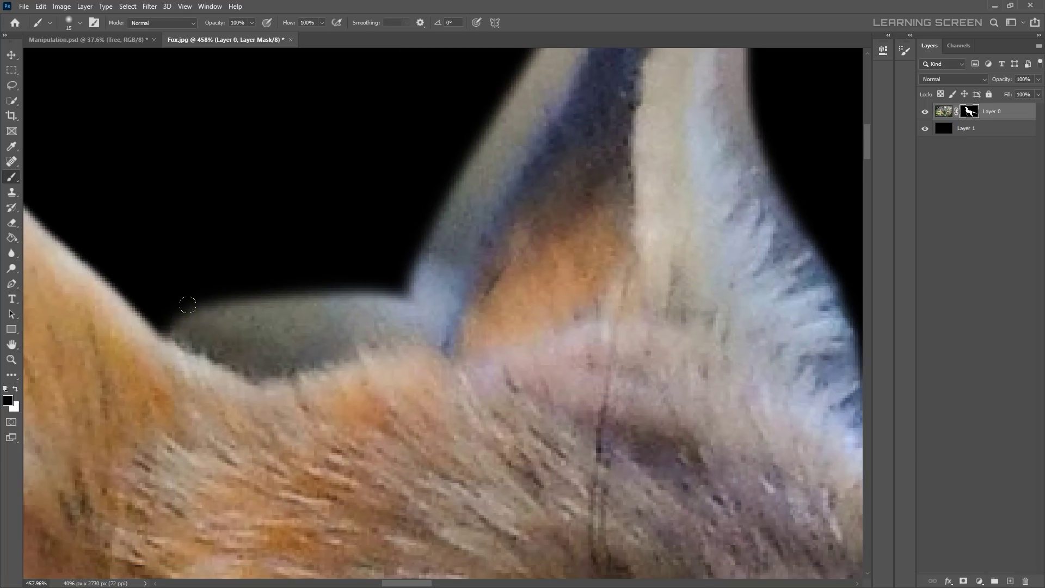
{"action": "mouse_move", "coordinate": [517, 88]}
{"action": "left_mouse_down"}
{"action": "mouse_move", "coordinate": [434, 314]}
{"action": "mouse_move", "coordinate": [250, 348]}
{"action": "left_mouse_up"}
{"action": "scroll", "coordinate": [499, 112], "scroll_direction": "up", "scroll_amount": 3}
{"action": "left_click_drag", "start_coordinate": [499, 112], "coordinate": [468, 272]}
{"action": "scroll", "coordinate": [438, 168], "scroll_direction": "up", "scroll_amount": 3}
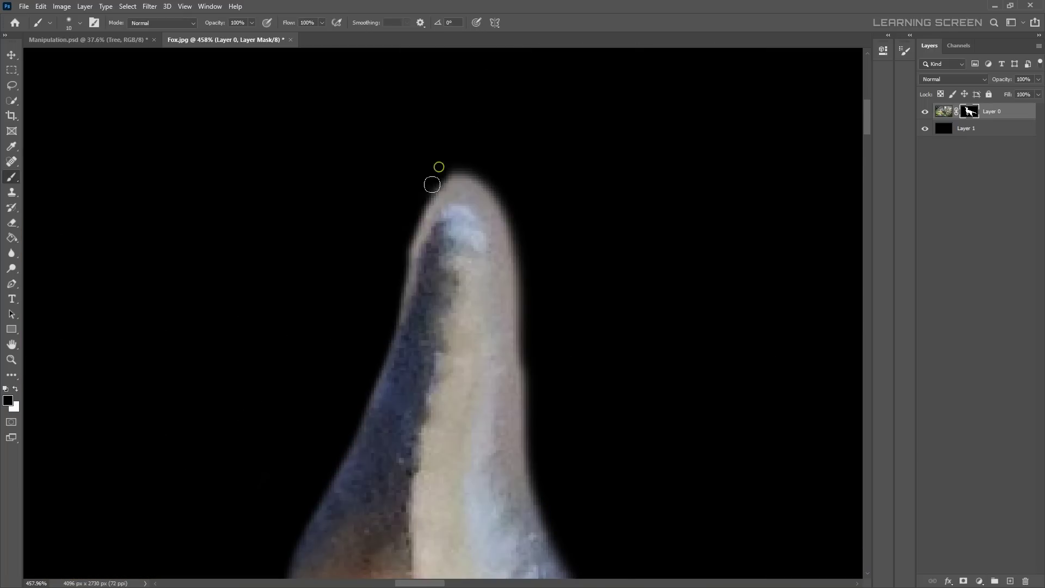
{"action": "key", "text": "bracketright"}
{"action": "scroll", "coordinate": [398, 354], "scroll_direction": "down", "scroll_amount": 3}
{"action": "scroll", "coordinate": [397, 355], "scroll_direction": "down", "scroll_amount": 2}
{"action": "scroll", "coordinate": [303, 193], "scroll_direction": "down", "scroll_amount": 5}
{"action": "scroll", "coordinate": [381, 364], "scroll_direction": "down", "scroll_amount": 5}
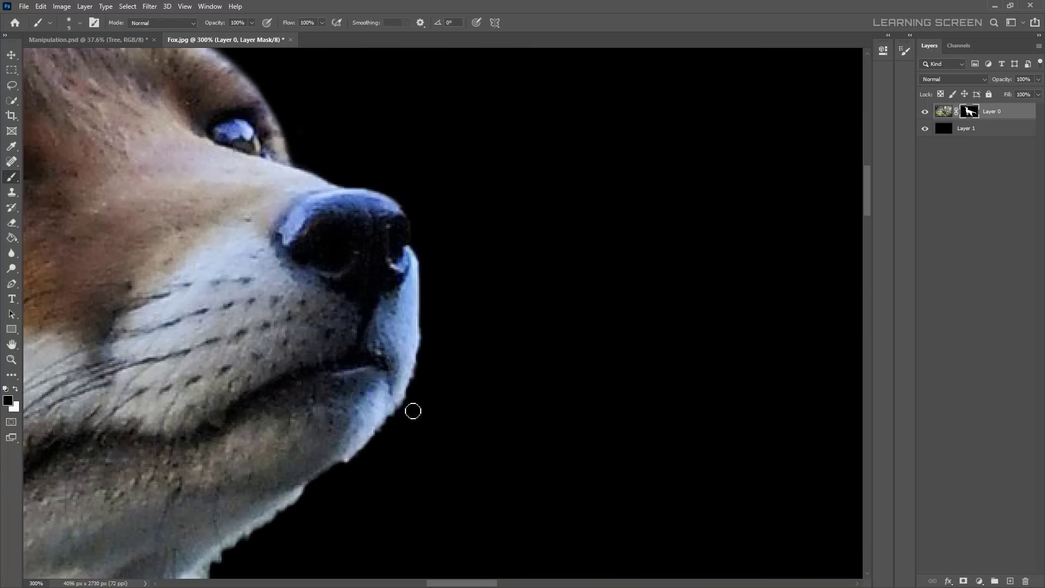
{"action": "scroll", "coordinate": [412, 410], "scroll_direction": "left", "scroll_amount": 3}
Adjust the brush size and hardness, then paint black along the fur edge
{"action": "key", "text": "x"}
{"action": "key", "text": "bracketleft"}
{"action": "key", "text": "bracketleft"}
{"action": "scroll", "coordinate": [499, 115], "scroll_direction": "down", "scroll_amount": 5}
{"action": "scroll", "coordinate": [366, 385], "scroll_direction": "down", "scroll_amount": 5}
{"action": "scroll", "coordinate": [366, 385], "scroll_direction": "right", "scroll_amount": 3}
{"action": "key", "text": "x"}
{"action": "key", "text": "bracketright"}
{"action": "key", "text": "bracketright"}
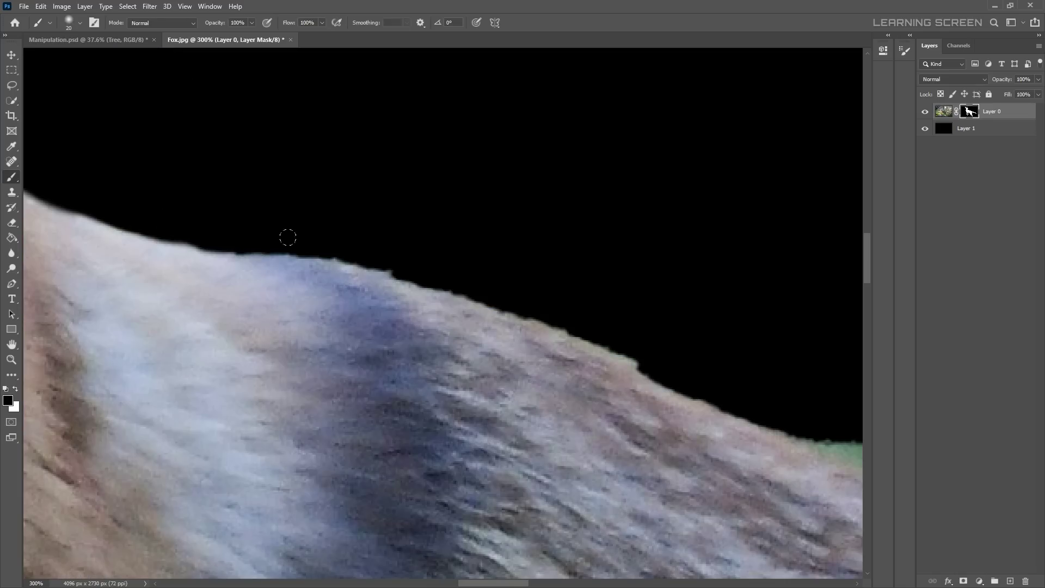
{"action": "scroll", "coordinate": [700, 396], "scroll_direction": "down", "scroll_amount": 5}
{"action": "scroll", "coordinate": [606, 256], "scroll_direction": "down", "scroll_amount": 5}
{"action": "scroll", "coordinate": [606, 256], "scroll_direction": "down", "scroll_amount": 2}
{"action": "right_click", "coordinate": [561, 283]}
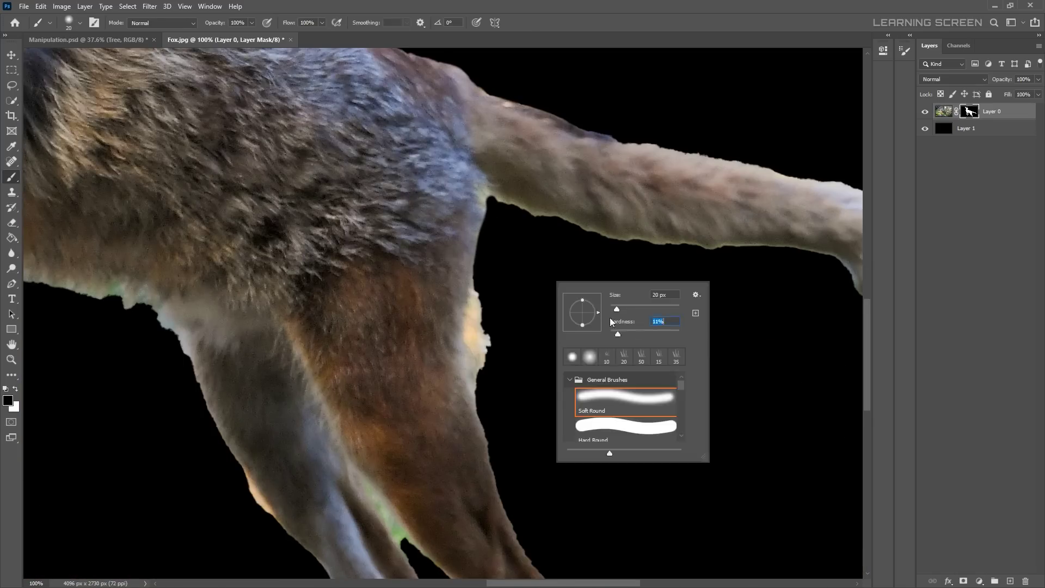
{"action": "key", "text": "Return"}
{"action": "scroll", "coordinate": [427, 379], "scroll_direction": "down", "scroll_amount": 5}
{"action": "scroll", "coordinate": [248, 292], "scroll_direction": "left", "scroll_amount": 2}
Touch up the mask along the leg and chest edges, restoring fur with white
{"action": "key", "text": "bracketleft"}
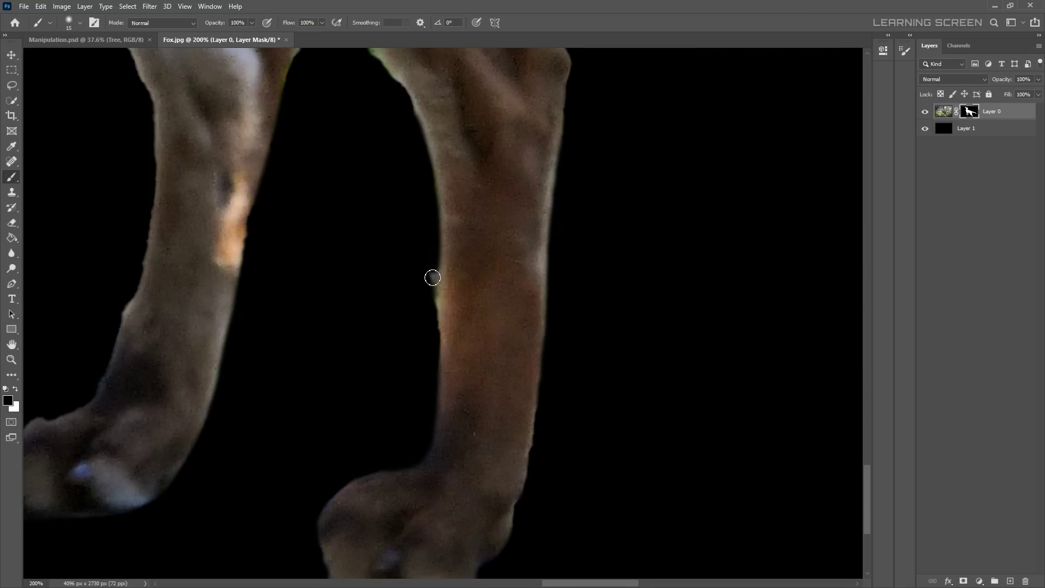
{"action": "scroll", "coordinate": [432, 277], "scroll_direction": "up", "scroll_amount": 5}
{"action": "scroll", "coordinate": [381, 244], "scroll_direction": "up", "scroll_amount": 3}
{"action": "scroll", "coordinate": [462, 245], "scroll_direction": "down", "scroll_amount": 5}
{"action": "scroll", "coordinate": [498, 230], "scroll_direction": "up", "scroll_amount": 5}
{"action": "key", "text": "x"}
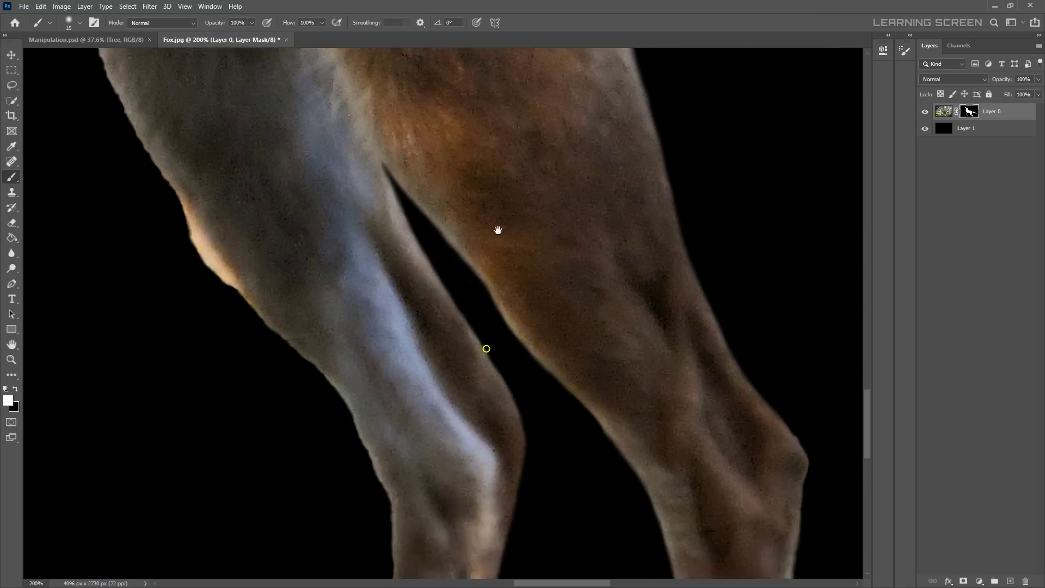
{"action": "scroll", "coordinate": [497, 230], "scroll_direction": "down", "scroll_amount": 5}
{"action": "scroll", "coordinate": [349, 392], "scroll_direction": "up", "scroll_amount": 10}
{"action": "key", "text": "bracketright"}
{"action": "key", "text": "bracketright"}
{"action": "key", "text": "bracketright"}
{"action": "scroll", "coordinate": [369, 404], "scroll_direction": "up", "scroll_amount": 5}
{"action": "scroll", "coordinate": [272, 327], "scroll_direction": "left", "scroll_amount": 2}
{"action": "key", "text": "bracketright"}
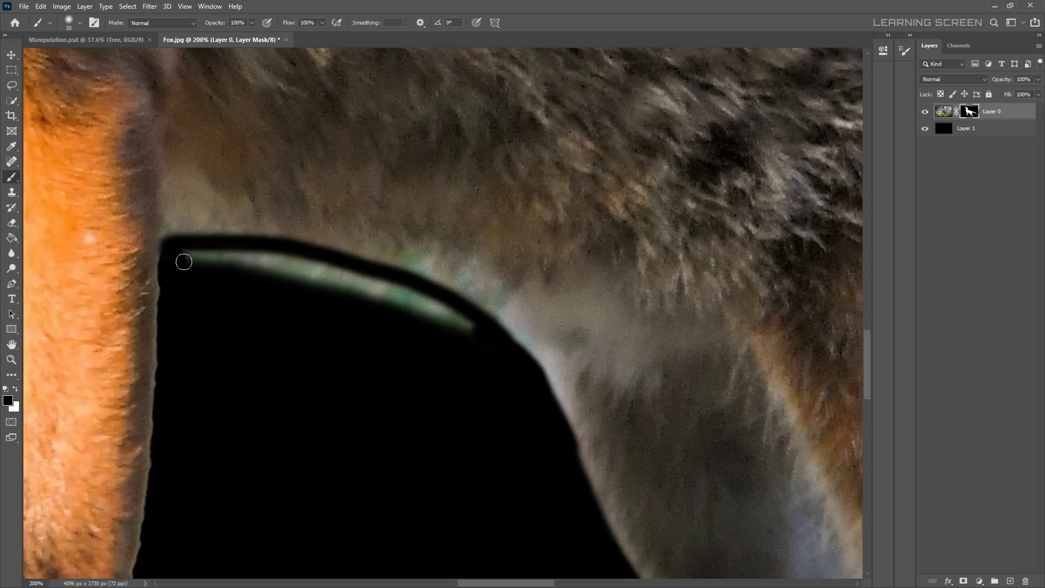
{"action": "scroll", "coordinate": [471, 297], "scroll_direction": "down", "scroll_amount": 5}
{"action": "scroll", "coordinate": [380, 182], "scroll_direction": "down", "scroll_amount": 5}
{"action": "scroll", "coordinate": [443, 378], "scroll_direction": "down", "scroll_amount": 2}
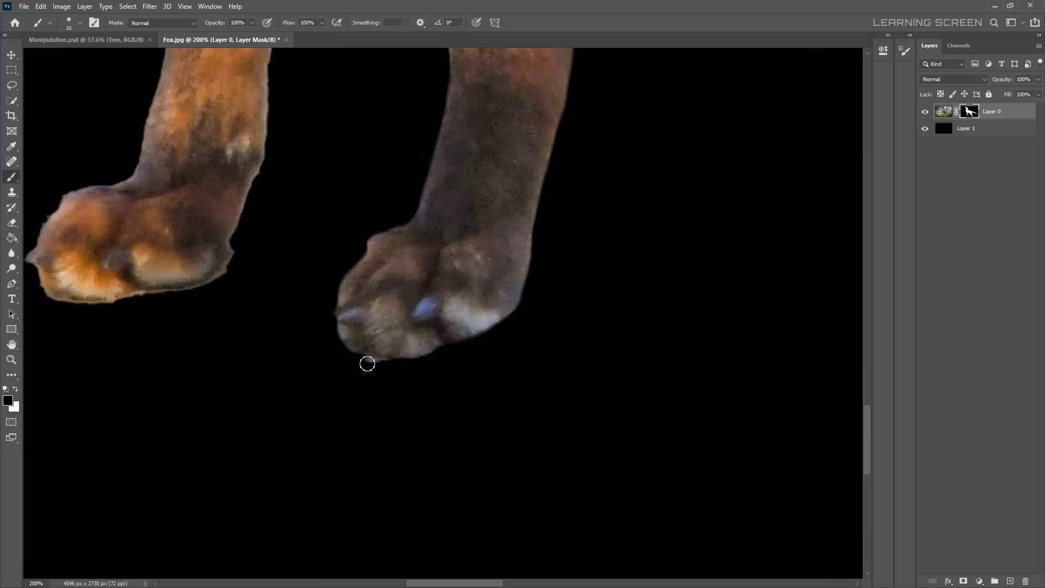
{"action": "scroll", "coordinate": [367, 362], "scroll_direction": "up", "scroll_amount": 10}
Refine the mask around the paw edges with a small brush
{"action": "key", "text": "bracketleft"}
{"action": "scroll", "coordinate": [240, 143], "scroll_direction": "down", "scroll_amount": 5}
{"action": "scroll", "coordinate": [402, 355], "scroll_direction": "up", "scroll_amount": 8}
{"action": "key", "text": "bracketright"}
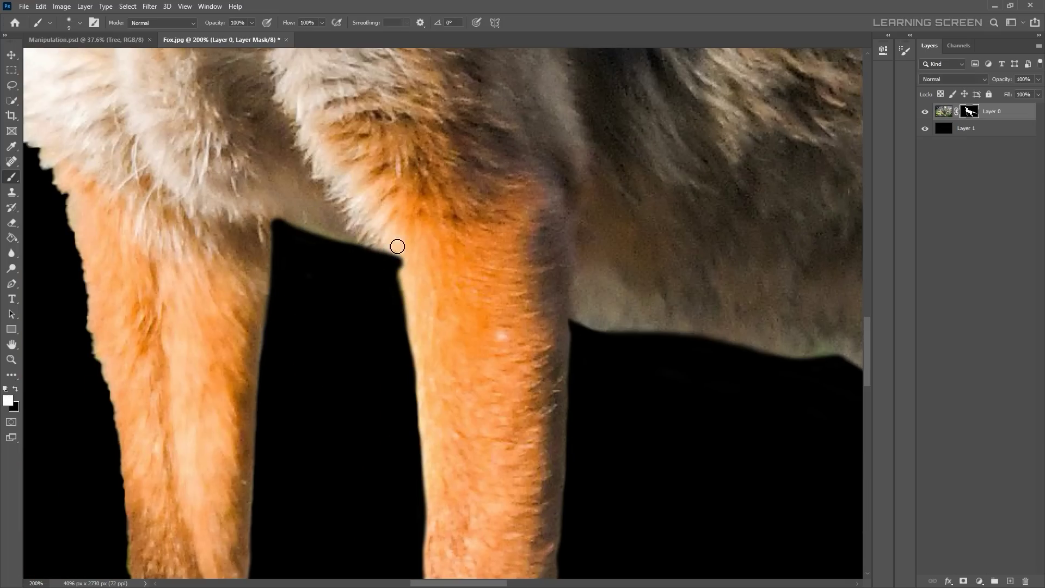
{"action": "scroll", "coordinate": [309, 128], "scroll_direction": "left", "scroll_amount": 5}
{"action": "scroll", "coordinate": [310, 128], "scroll_direction": "down", "scroll_amount": 2}
{"action": "scroll", "coordinate": [289, 368], "scroll_direction": "down", "scroll_amount": 5}
{"action": "scroll", "coordinate": [392, 416], "scroll_direction": "up", "scroll_amount": 8}
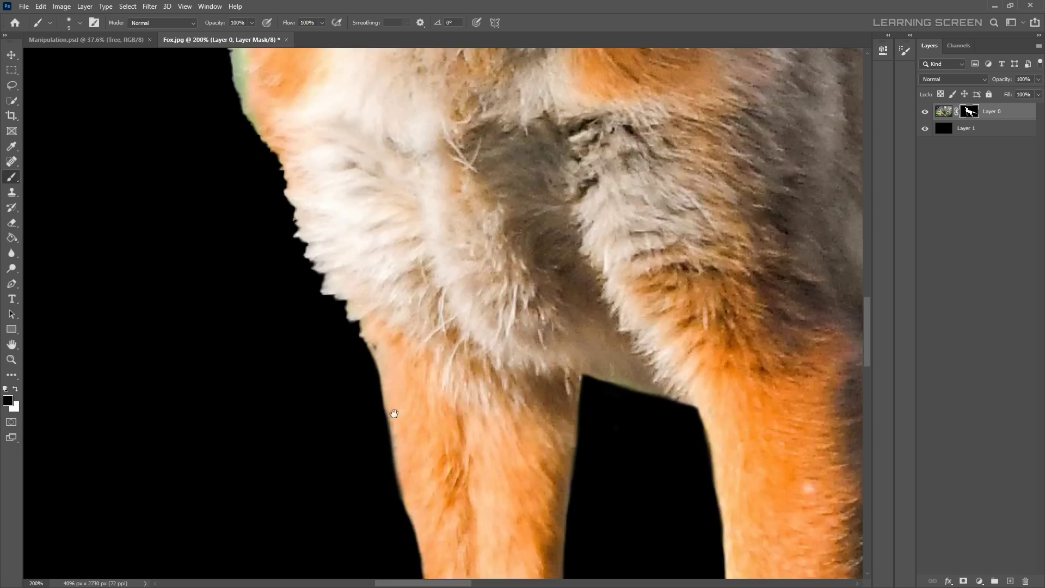
{"action": "scroll", "coordinate": [345, 168], "scroll_direction": "up", "scroll_amount": 4}
{"action": "scroll", "coordinate": [319, 260], "scroll_direction": "up", "scroll_amount": 5}
{"action": "scroll", "coordinate": [319, 260], "scroll_direction": "down", "scroll_amount": 5}
{"action": "scroll", "coordinate": [305, 261], "scroll_direction": "up", "scroll_amount": 6}
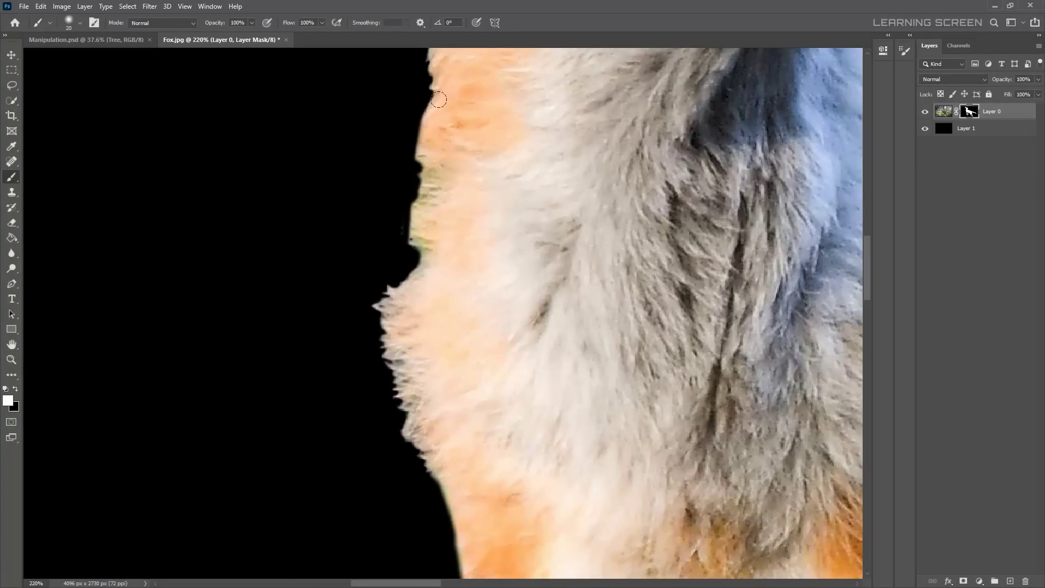
{"action": "scroll", "coordinate": [300, 261], "scroll_direction": "down", "scroll_amount": 1}
{"action": "scroll", "coordinate": [292, 260], "scroll_direction": "down", "scroll_amount": 3}
{"action": "key", "text": "bracketleft"}
{"action": "scroll", "coordinate": [292, 261], "scroll_direction": "up", "scroll_amount": 4}
{"action": "key", "text": "bracketright"}
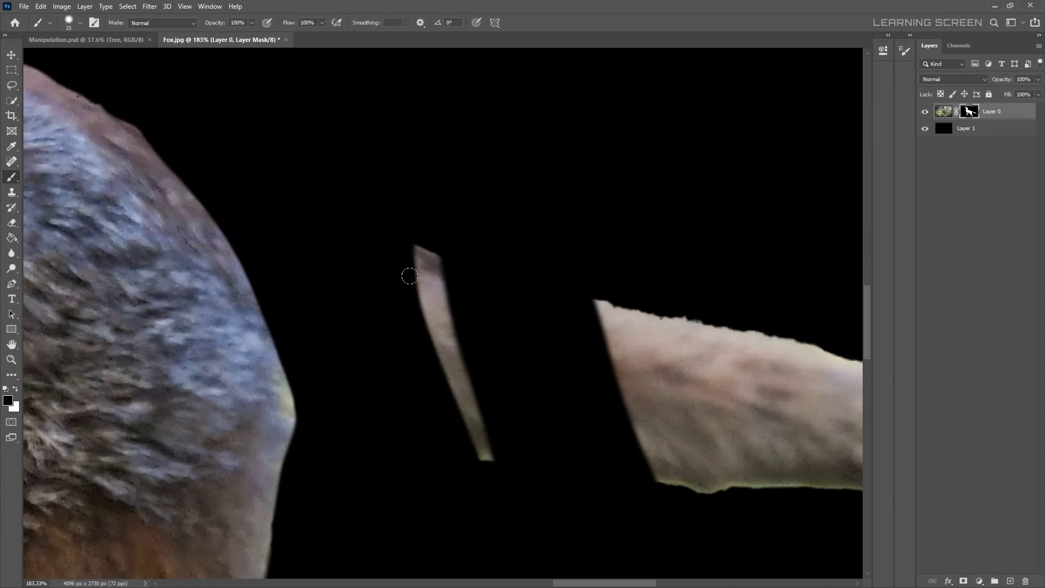
{"action": "scroll", "coordinate": [370, 391], "scroll_direction": "down", "scroll_amount": 10}
{"action": "scroll", "coordinate": [397, 236], "scroll_direction": "up", "scroll_amount": 5}
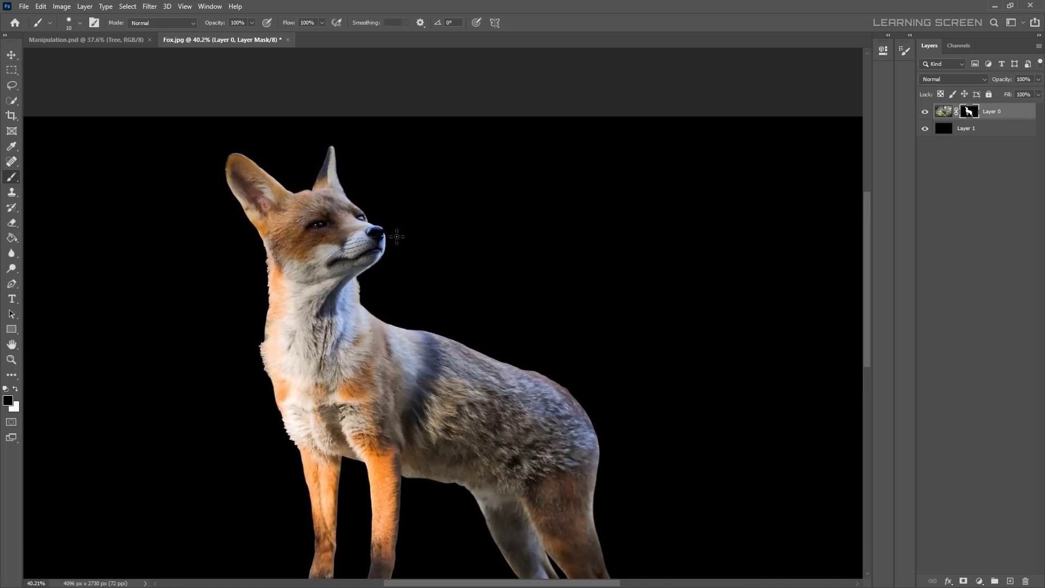
Delete the black layer, copy the fox into Manipulation.psd, and save the cut-out as Fox.psd
{"action": "key", "text": "Delete"}
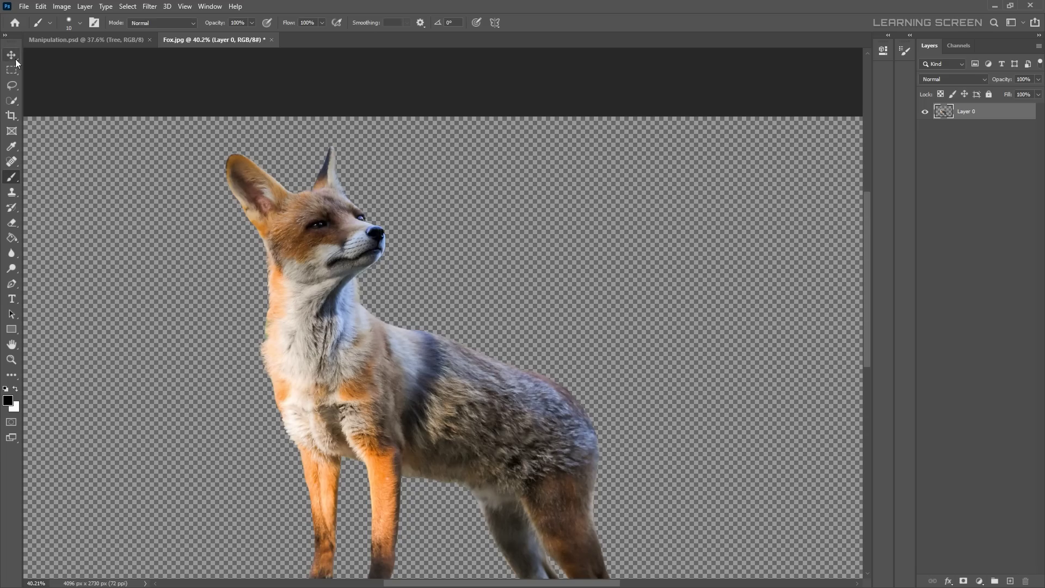
{"action": "left_click_drag", "start_coordinate": [966, 111], "coordinate": [380, 244]}
{"action": "left_click", "coordinate": [327, 40]}
{"action": "key", "text": "ctrl+s"}
{"action": "key", "text": "Return"}
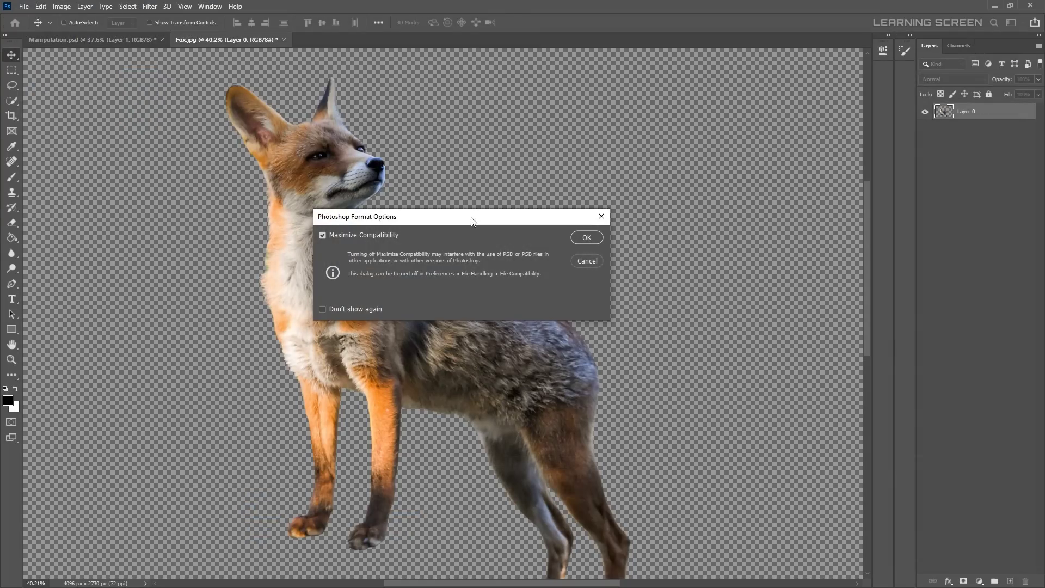
{"action": "key", "text": "Return"}
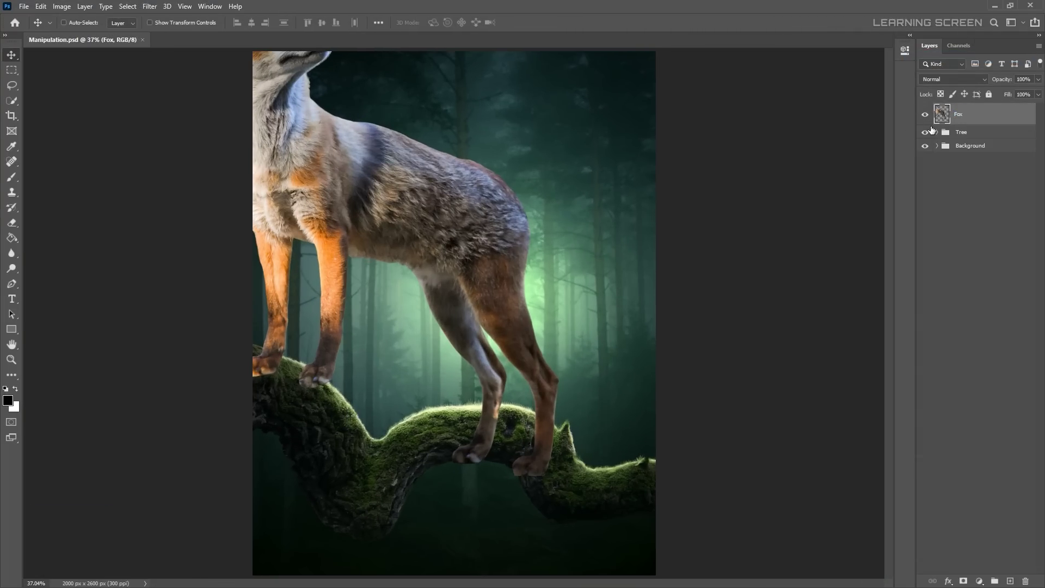
Flip the fox horizontally, scale it to about 49.8%, and place it on the mossy branch
{"action": "key", "text": "ctrl+minus"}
{"action": "key", "text": "ctrl+t"}
{"action": "right_click", "coordinate": [467, 242]}
{"action": "left_click", "coordinate": [501, 424]}
{"action": "mouse_move", "coordinate": [548, 455]}
{"action": "left_mouse_down"}
{"action": "mouse_move", "coordinate": [381, 376]}
{"action": "mouse_move", "coordinate": [490, 259]}
{"action": "left_mouse_up"}
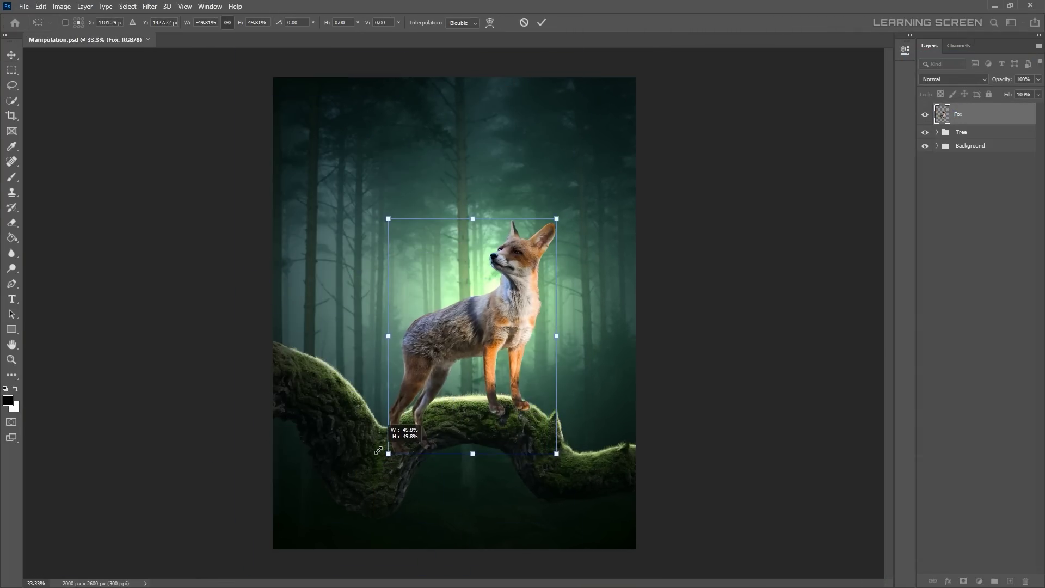
{"action": "left_click_drag", "start_coordinate": [560, 222], "coordinate": [552, 218]}
{"action": "key", "text": "Return"}
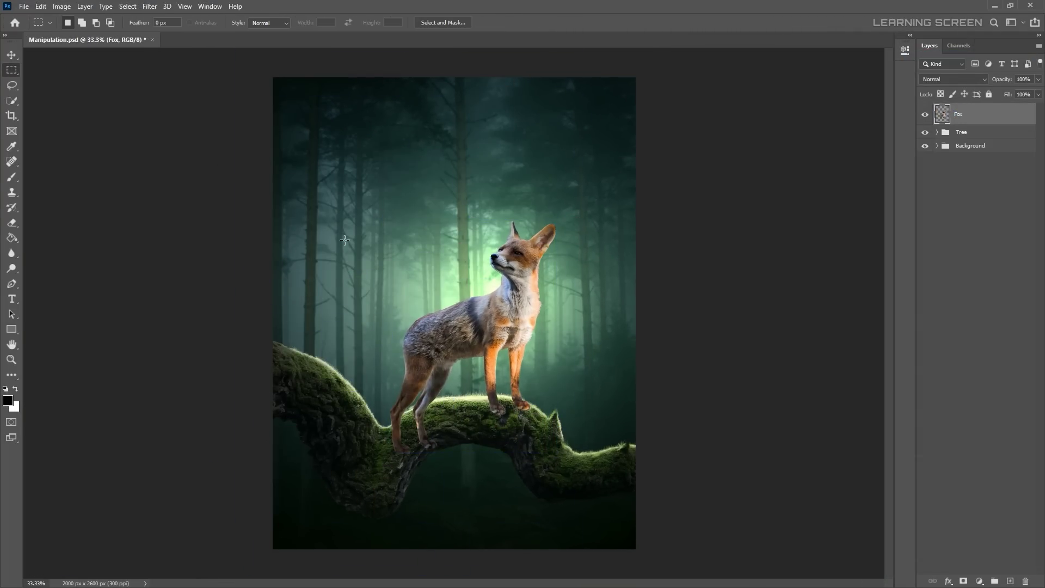
Skew and warp the fox's hind legs to rest on the branch, undoing the last warp
{"action": "key", "text": "ctrl+t"}
{"action": "right_click", "coordinate": [433, 331]}
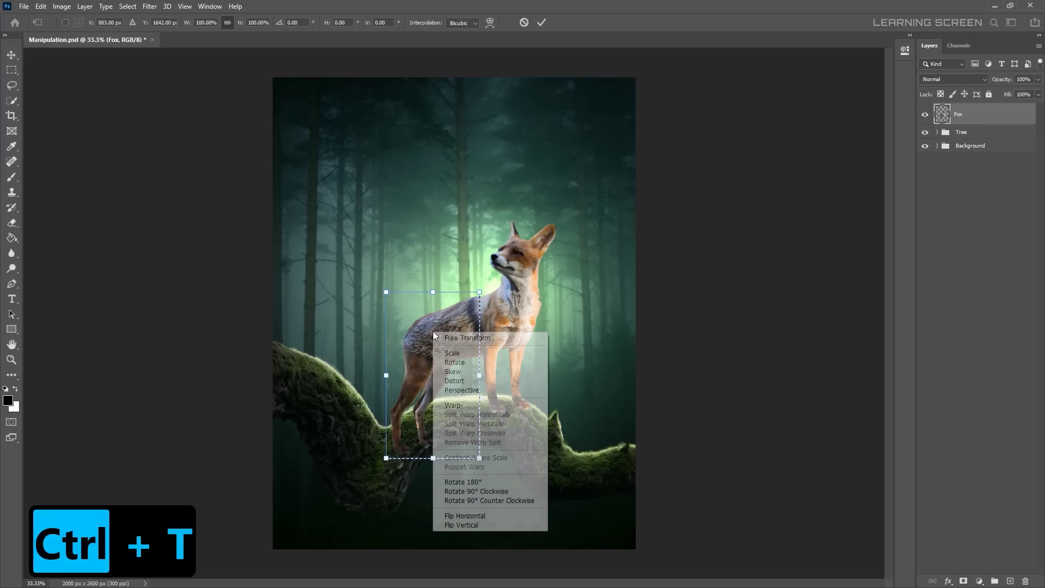
{"action": "left_click", "coordinate": [457, 368]}
{"action": "left_click_drag", "start_coordinate": [380, 374], "coordinate": [385, 365]}
{"action": "right_click", "coordinate": [423, 358]}
{"action": "left_click", "coordinate": [452, 428]}
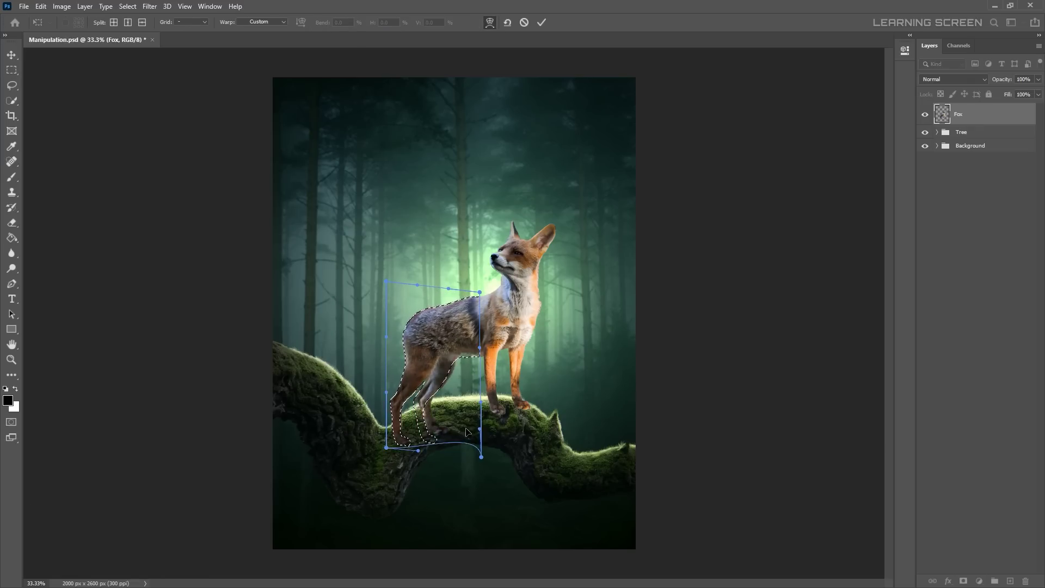
{"action": "mouse_move", "coordinate": [427, 422]}
{"action": "left_mouse_down"}
{"action": "mouse_move", "coordinate": [437, 413]}
{"action": "mouse_move", "coordinate": [430, 424]}
{"action": "left_mouse_up"}
{"action": "key", "text": "ctrl+z"}
{"action": "scroll", "coordinate": [439, 371], "scroll_direction": "up", "scroll_amount": 6}
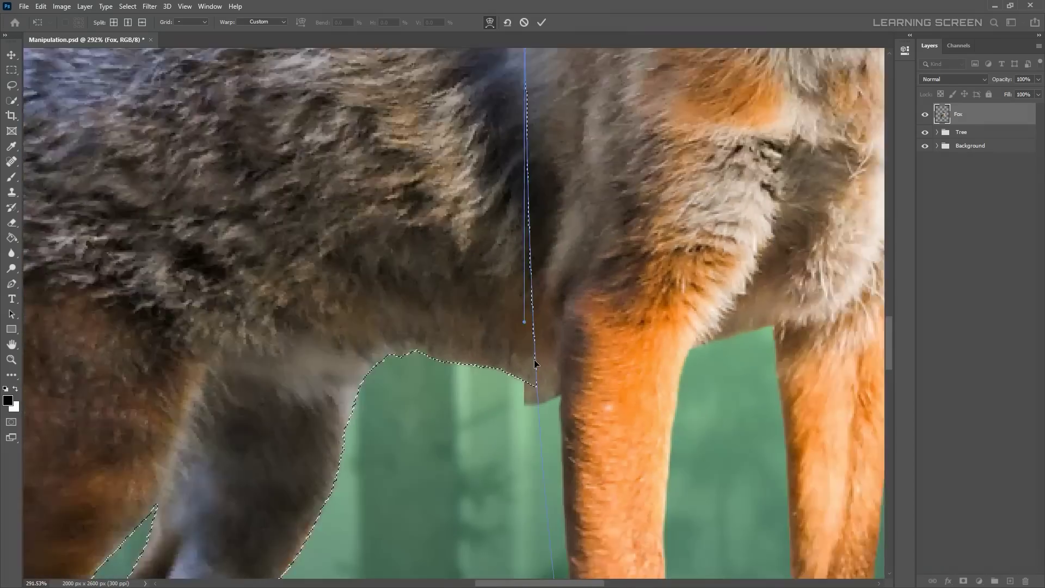
{"action": "scroll", "coordinate": [524, 307], "scroll_direction": "down", "scroll_amount": 5}
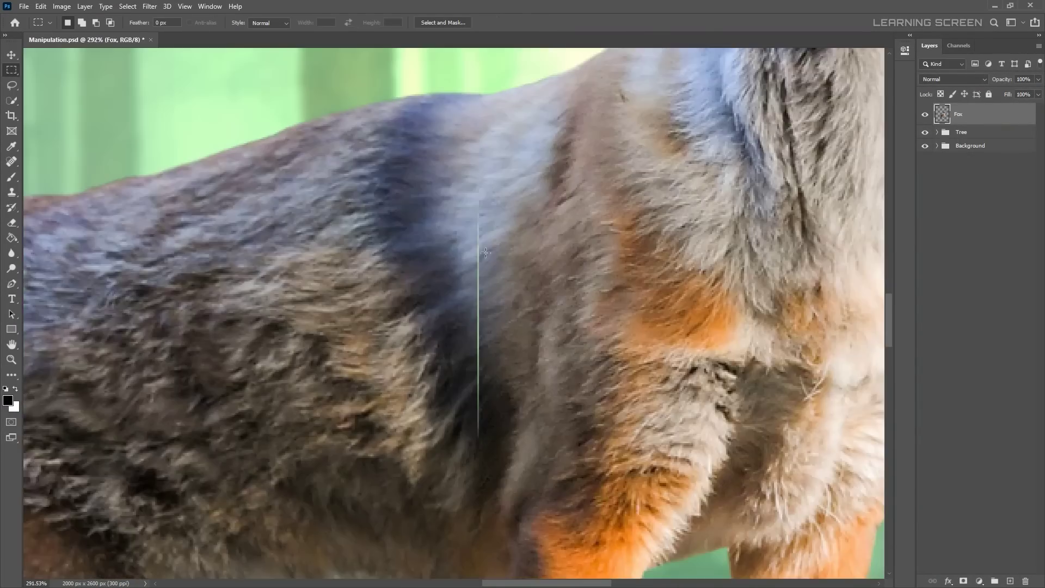
{"action": "scroll", "coordinate": [458, 207], "scroll_direction": "down", "scroll_amount": 3}
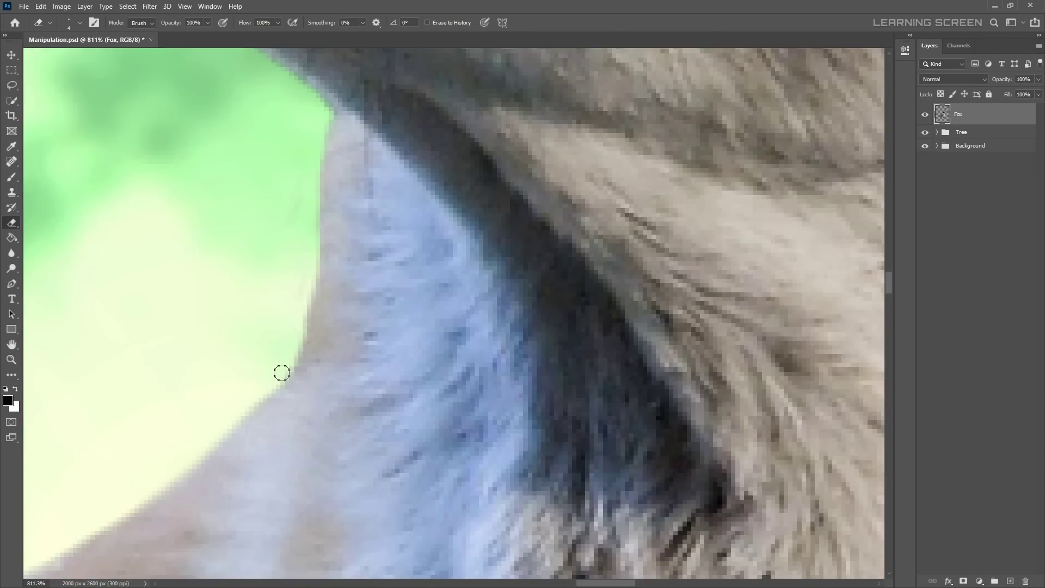
{"action": "key", "text": "ctrl+0"}
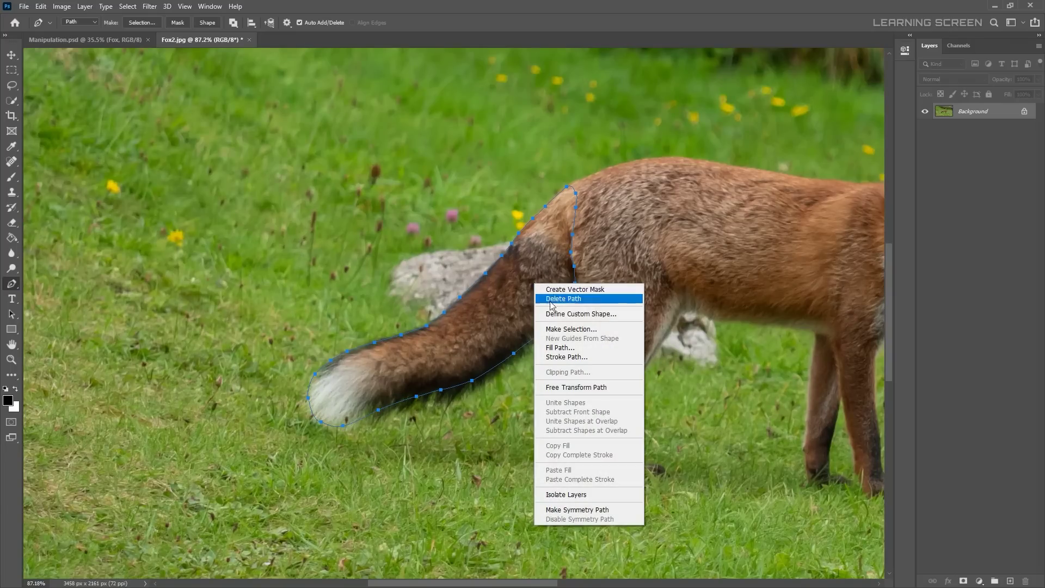
Paste the copied tail into the composite, nudge it into place and move it below the fox
{"action": "key", "text": "ctrl+Tab"}
{"action": "key", "text": "ctrl+v"}
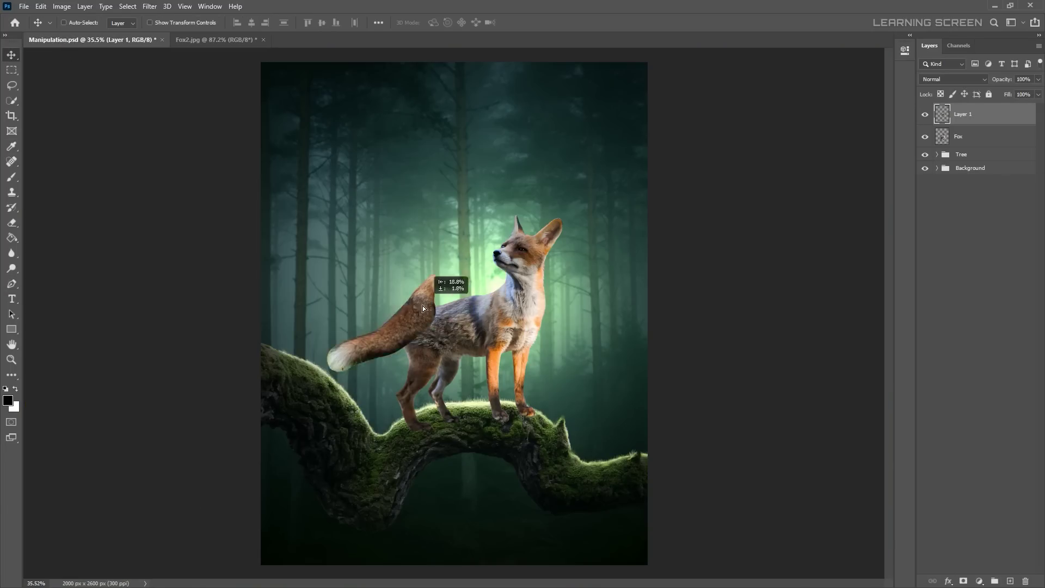
{"action": "key", "text": "ctrl+t"}
{"action": "left_click_drag", "start_coordinate": [397, 337], "coordinate": [400, 339]}
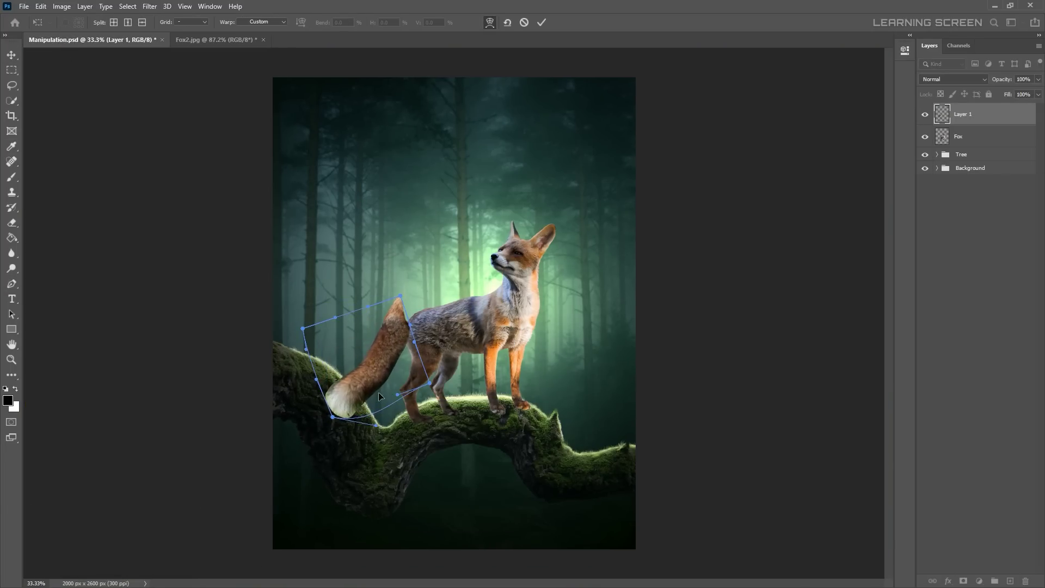
{"action": "key", "text": "Return"}
{"action": "scroll", "coordinate": [435, 327], "scroll_direction": "up", "scroll_amount": 5}
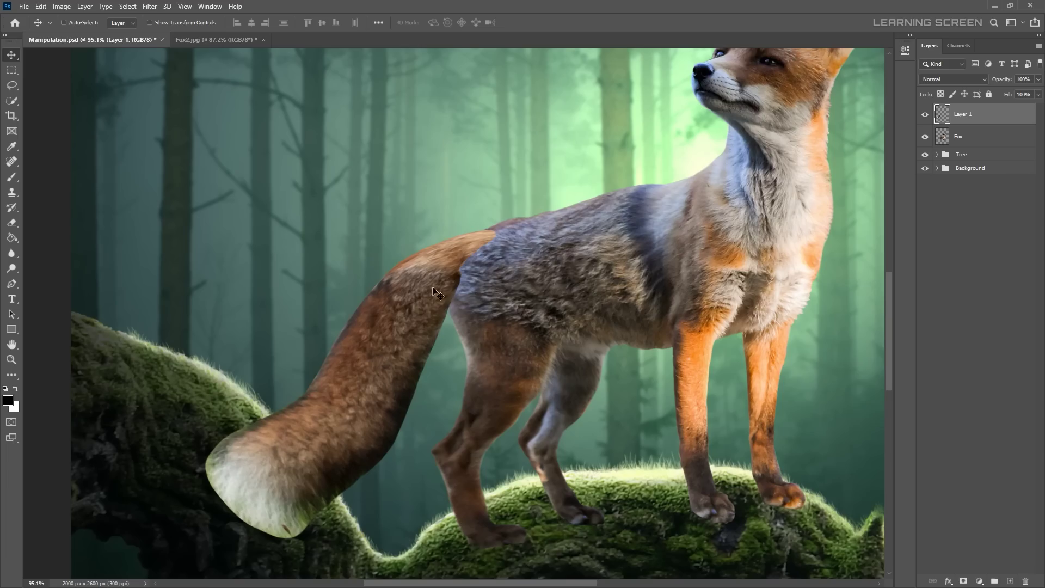
{"action": "key", "text": "ctrl+bracketleft"}
{"action": "scroll", "coordinate": [436, 327], "scroll_direction": "down", "scroll_amount": 5}
{"action": "scroll", "coordinate": [460, 194], "scroll_direction": "up", "scroll_amount": 5}
{"action": "scroll", "coordinate": [460, 194], "scroll_direction": "up", "scroll_amount": 3}
Erase the stray tail edges on Layer 1, resizing the eraser brush as needed
{"action": "key", "text": "e"}
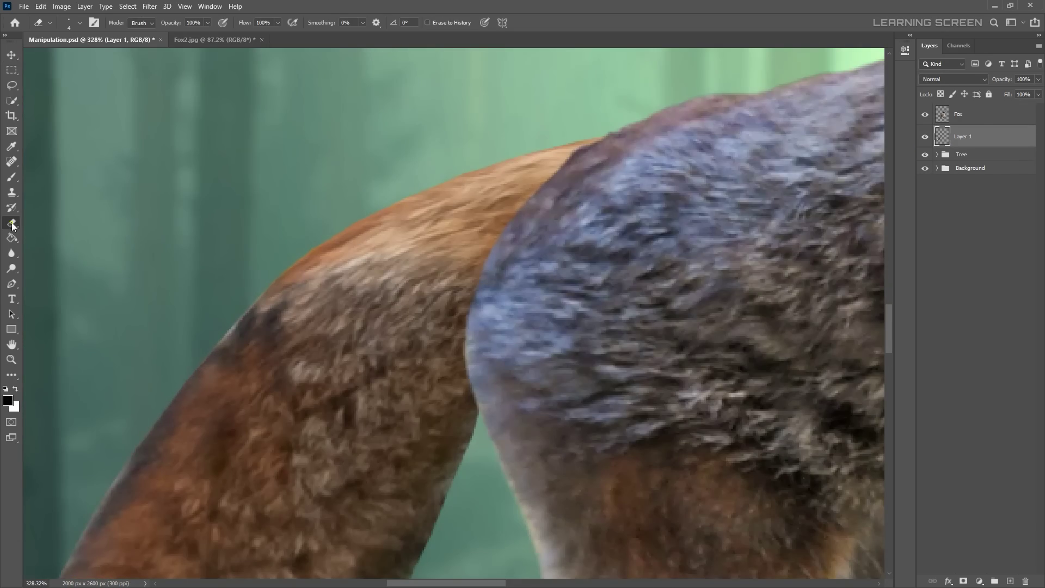
{"action": "scroll", "coordinate": [390, 202], "scroll_direction": "up", "scroll_amount": 2}
{"action": "scroll", "coordinate": [616, 128], "scroll_direction": "down", "scroll_amount": 2}
{"action": "scroll", "coordinate": [595, 261], "scroll_direction": "down", "scroll_amount": 3}
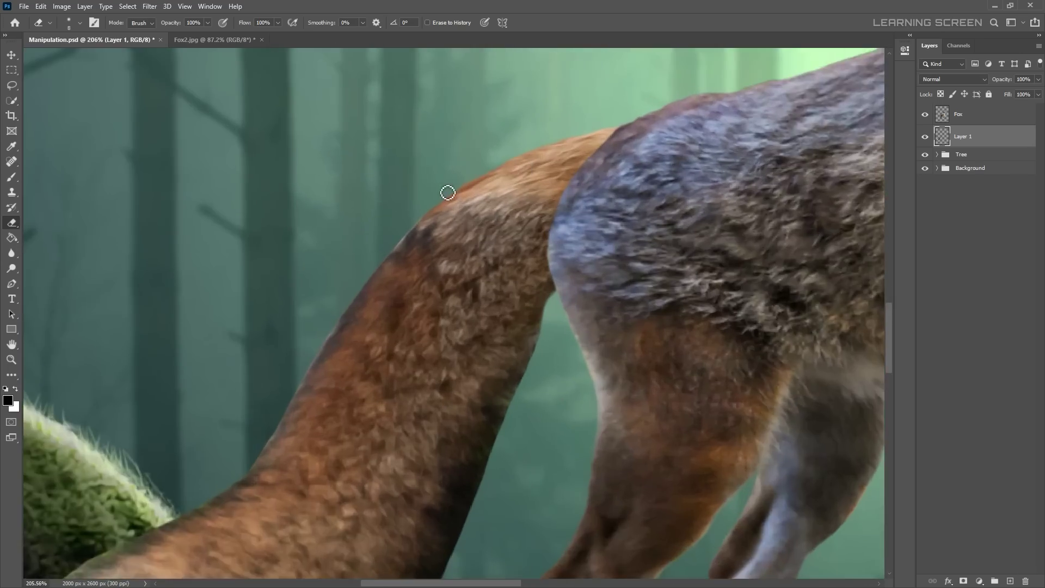
{"action": "scroll", "coordinate": [448, 191], "scroll_direction": "up", "scroll_amount": 1}
{"action": "key", "text": "bracketright"}
{"action": "key", "text": "bracketright"}
{"action": "key", "text": "bracketright"}
{"action": "scroll", "coordinate": [547, 144], "scroll_direction": "down", "scroll_amount": 2}
{"action": "scroll", "coordinate": [572, 186], "scroll_direction": "up", "scroll_amount": 5}
{"action": "scroll", "coordinate": [488, 174], "scroll_direction": "up", "scroll_amount": 2}
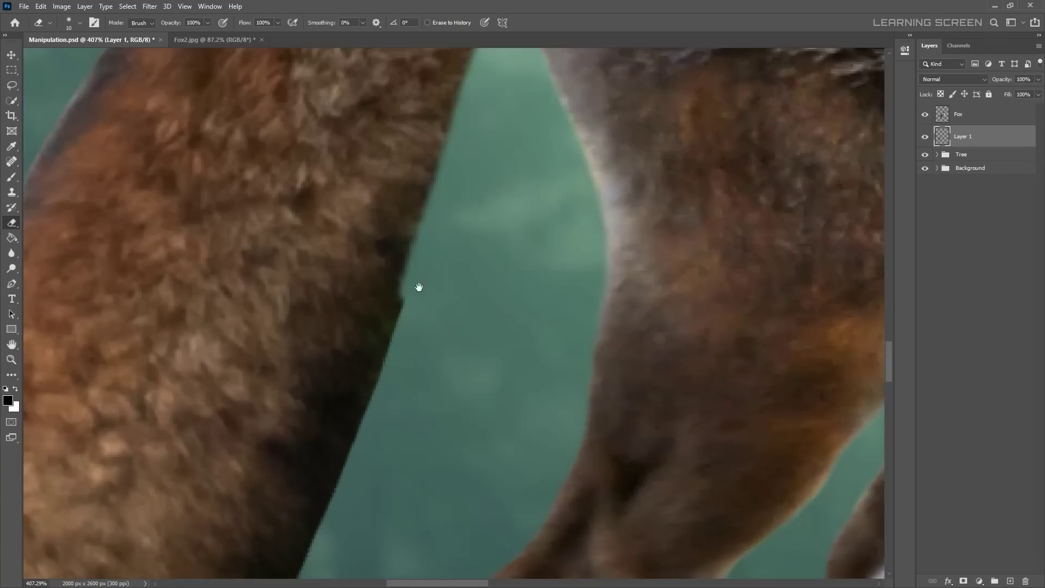
{"action": "scroll", "coordinate": [417, 287], "scroll_direction": "down", "scroll_amount": 2}
{"action": "key", "text": "bracketright"}
{"action": "key", "text": "bracketright"}
{"action": "scroll", "coordinate": [432, 252], "scroll_direction": "down", "scroll_amount": 1}
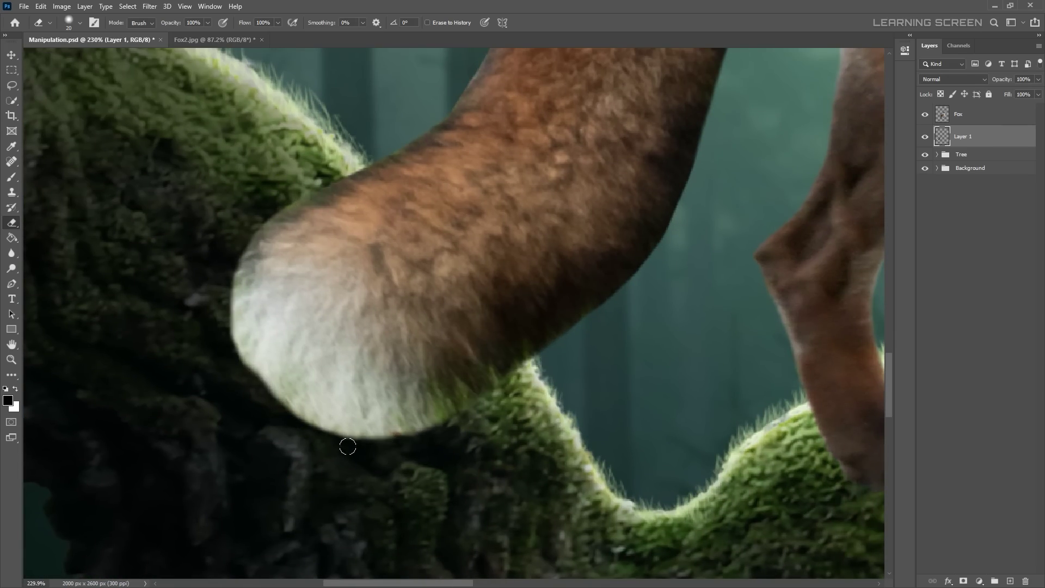
{"action": "scroll", "coordinate": [347, 446], "scroll_direction": "down", "scroll_amount": 5}
{"action": "scroll", "coordinate": [427, 369], "scroll_direction": "up", "scroll_amount": 4}
{"action": "right_click", "coordinate": [427, 368]}
{"action": "key", "text": "Escape"}
{"action": "scroll", "coordinate": [412, 105], "scroll_direction": "up", "scroll_amount": 2}
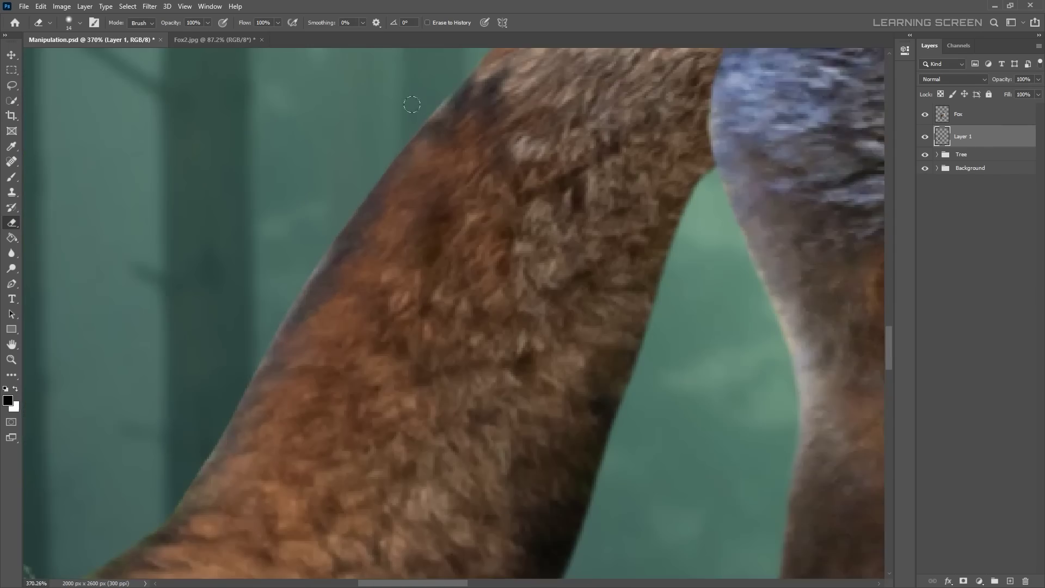
{"action": "scroll", "coordinate": [412, 104], "scroll_direction": "down", "scroll_amount": 1}
{"action": "scroll", "coordinate": [408, 154], "scroll_direction": "down", "scroll_amount": 2}
{"action": "scroll", "coordinate": [392, 272], "scroll_direction": "down", "scroll_amount": 2}
{"action": "scroll", "coordinate": [374, 381], "scroll_direction": "down", "scroll_amount": 1}
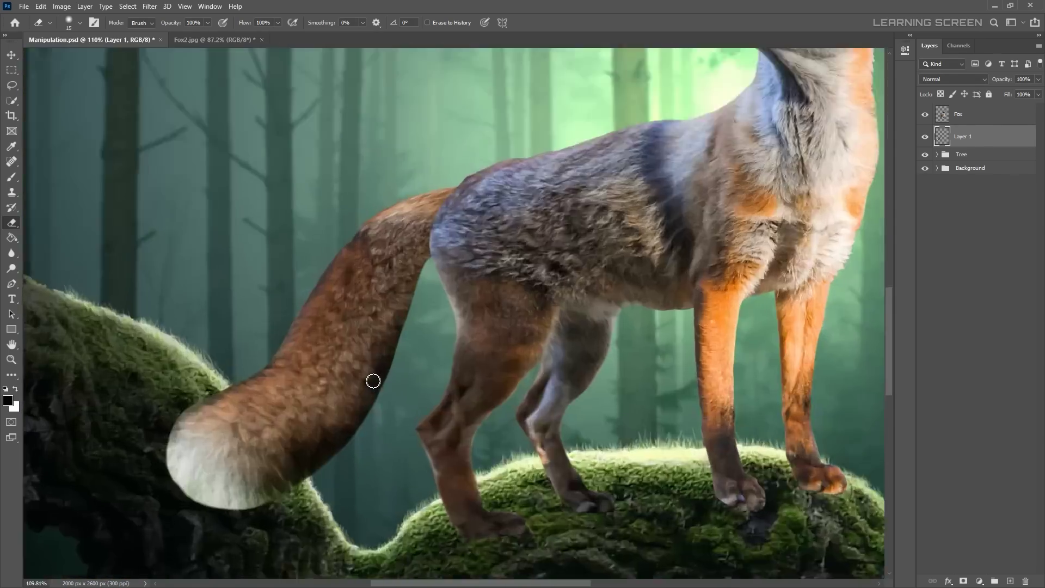
{"action": "scroll", "coordinate": [373, 381], "scroll_direction": "down", "scroll_amount": 3}
{"action": "scroll", "coordinate": [427, 284], "scroll_direction": "up", "scroll_amount": 5}
{"action": "scroll", "coordinate": [415, 215], "scroll_direction": "up", "scroll_amount": 1}
{"action": "key", "text": "bracketleft"}
{"action": "key", "text": "bracketleft"}
{"action": "key", "text": "bracketleft"}
Merge the tail layer into the Fox layer and save the document
{"action": "key", "text": "alt+bracketright"}
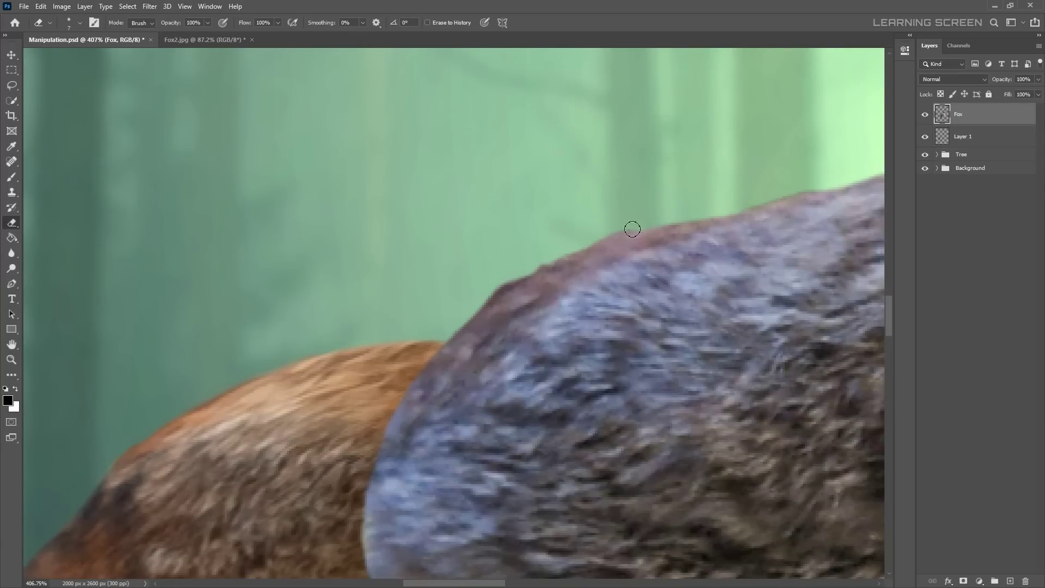
{"action": "scroll", "coordinate": [448, 322], "scroll_direction": "down", "scroll_amount": 5}
{"action": "scroll", "coordinate": [447, 322], "scroll_direction": "down", "scroll_amount": 3}
{"action": "scroll", "coordinate": [448, 322], "scroll_direction": "down", "scroll_amount": 2}
{"action": "key", "text": "ctrl+equal"}
{"action": "key", "text": "ctrl+equal"}
{"action": "key", "text": "ctrl+equal"}
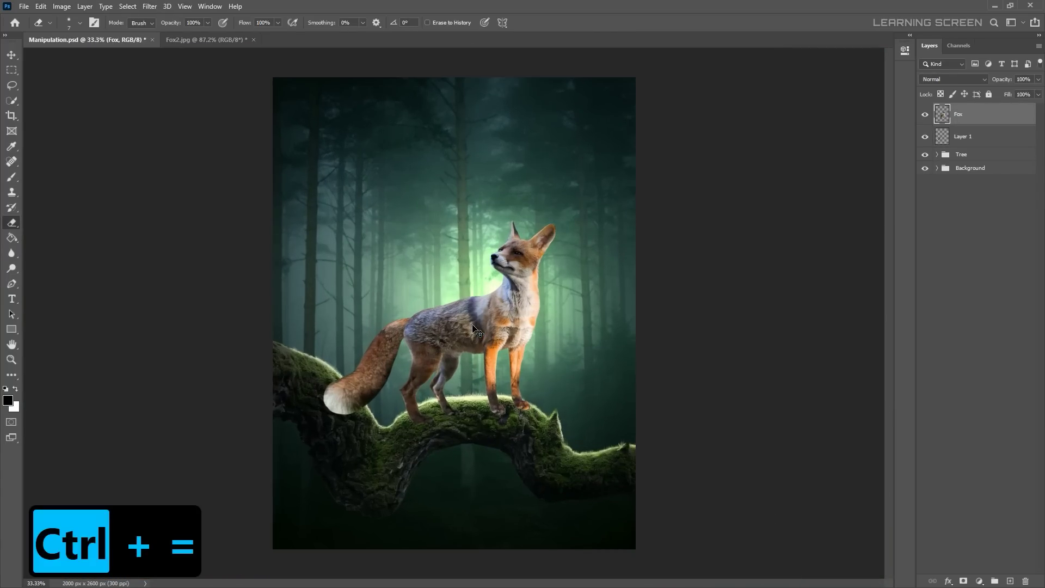
{"action": "key", "text": "v"}
{"action": "key", "text": "ctrl+s"}
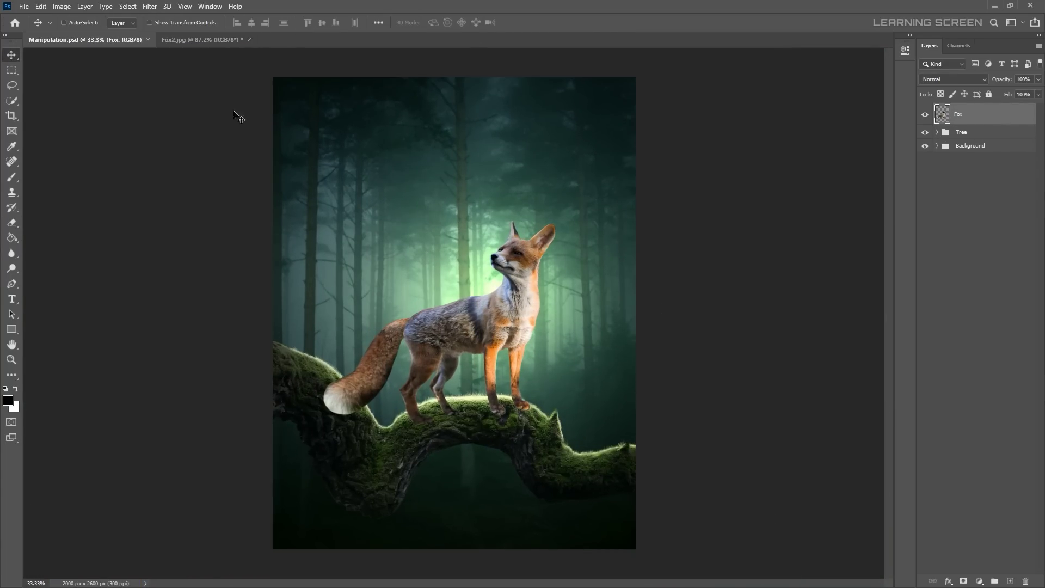
Subtly warp the fox's cheek and chin with Forward Warp in Liquify
{"action": "key", "text": "ctrl+shift+x"}
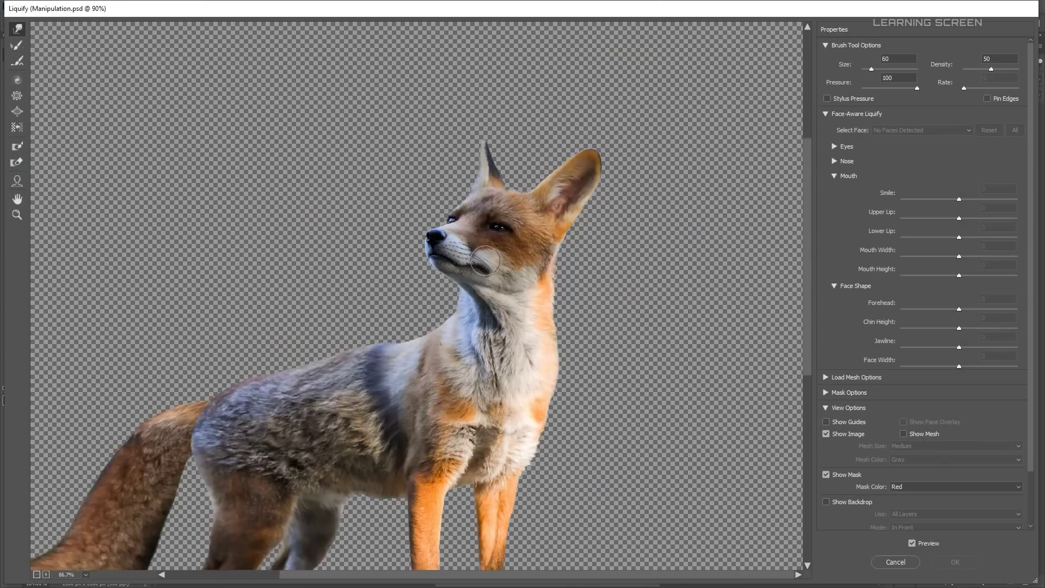
{"action": "scroll", "coordinate": [483, 260], "scroll_direction": "up", "scroll_amount": 3}
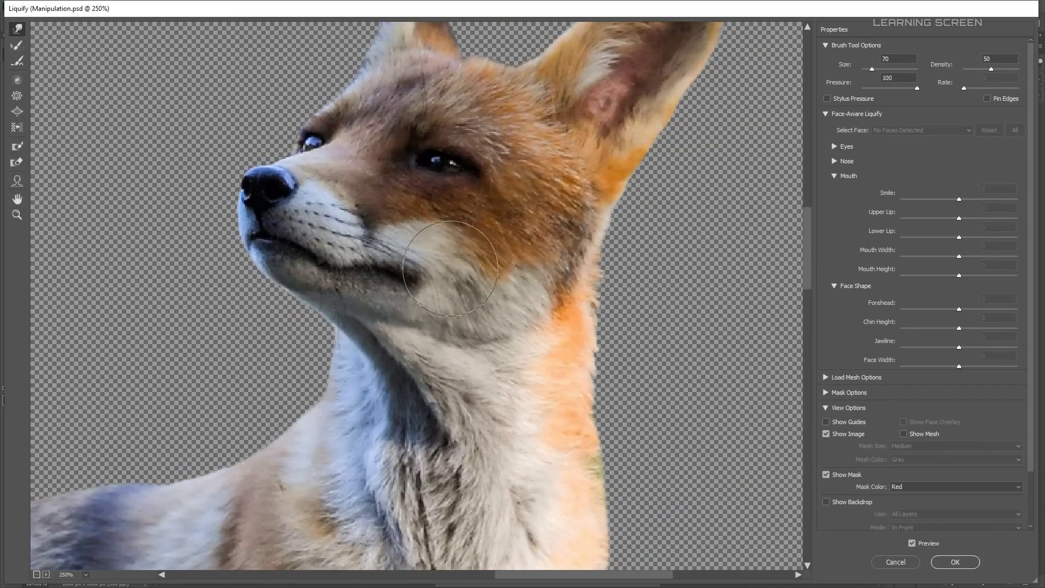
{"action": "scroll", "coordinate": [432, 279], "scroll_direction": "down", "scroll_amount": 5}
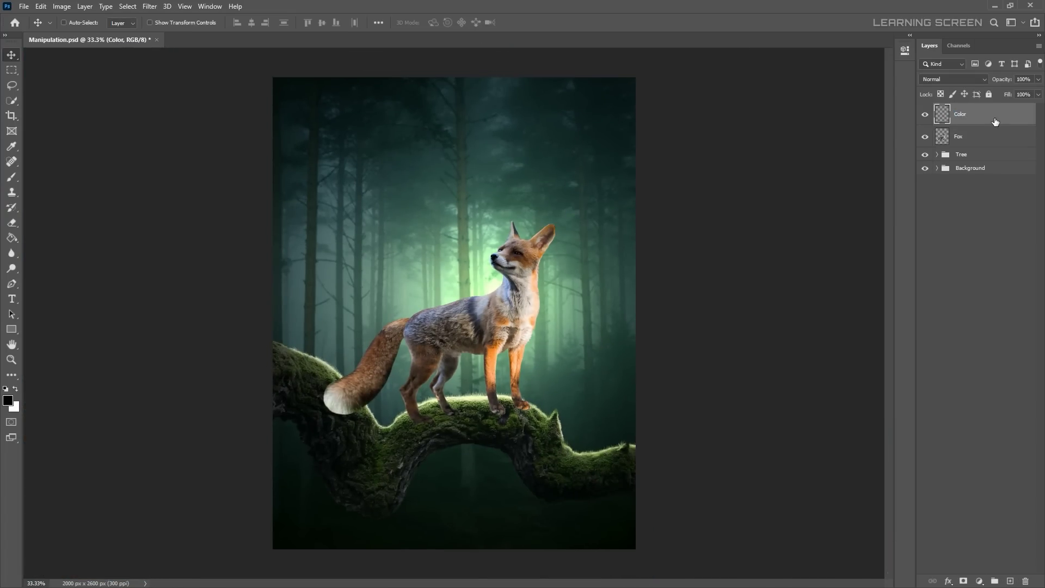
Clip the Color layer to the Fox layer and set its blend mode to Color
{"action": "right_click", "coordinate": [995, 121]}
{"action": "left_click", "coordinate": [943, 320]}
{"action": "left_click", "coordinate": [8, 400]}
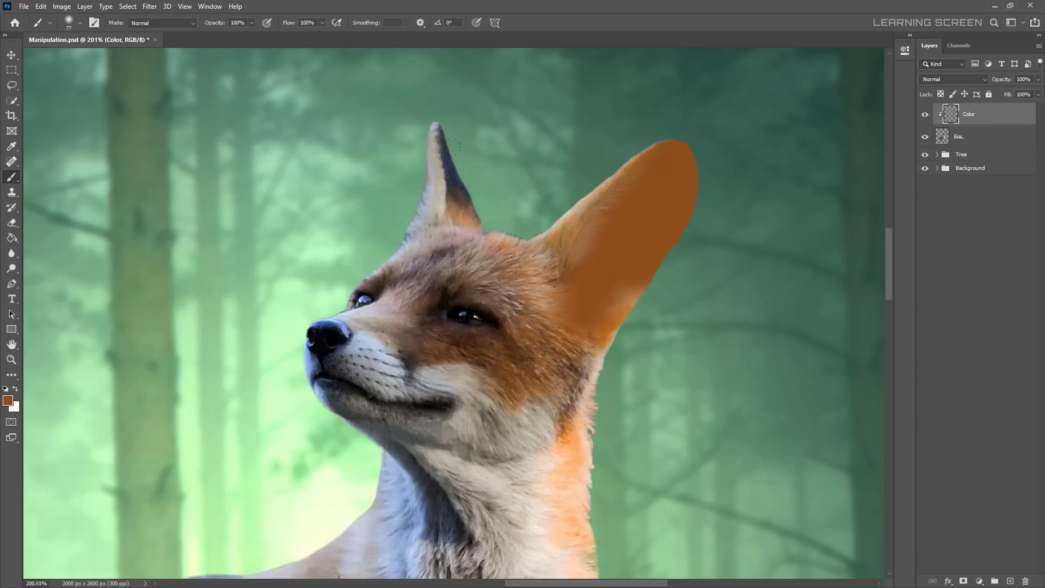
{"action": "left_click", "coordinate": [932, 79]}
{"action": "left_click", "coordinate": [941, 332]}
Paint orange over the fox's head, cheek, ears, body and tail
{"action": "scroll", "coordinate": [276, 353], "scroll_direction": "up", "scroll_amount": 3}
{"action": "scroll", "coordinate": [277, 353], "scroll_direction": "up", "scroll_amount": 3}
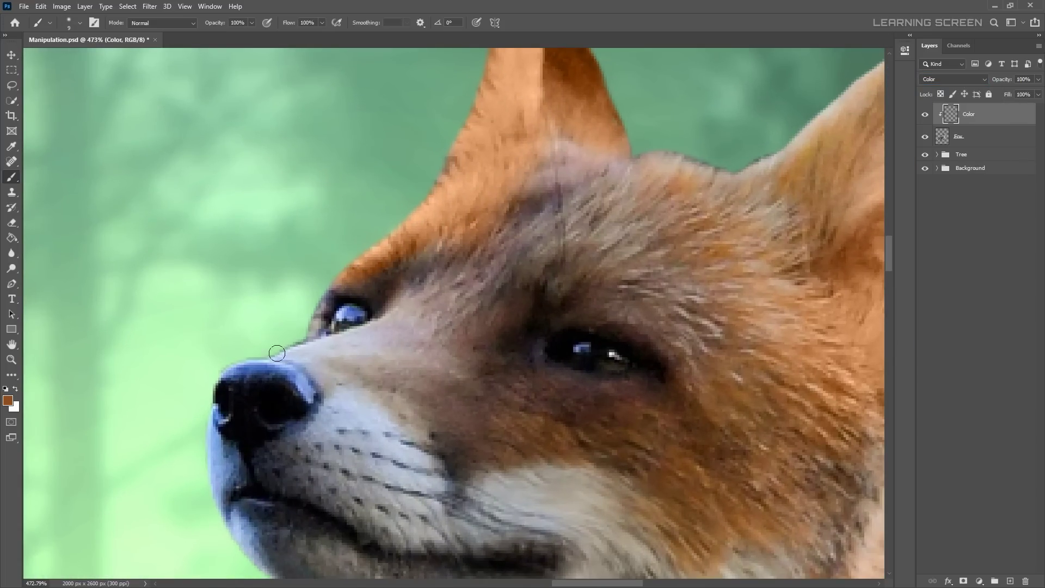
{"action": "scroll", "coordinate": [473, 363], "scroll_direction": "down", "scroll_amount": 5}
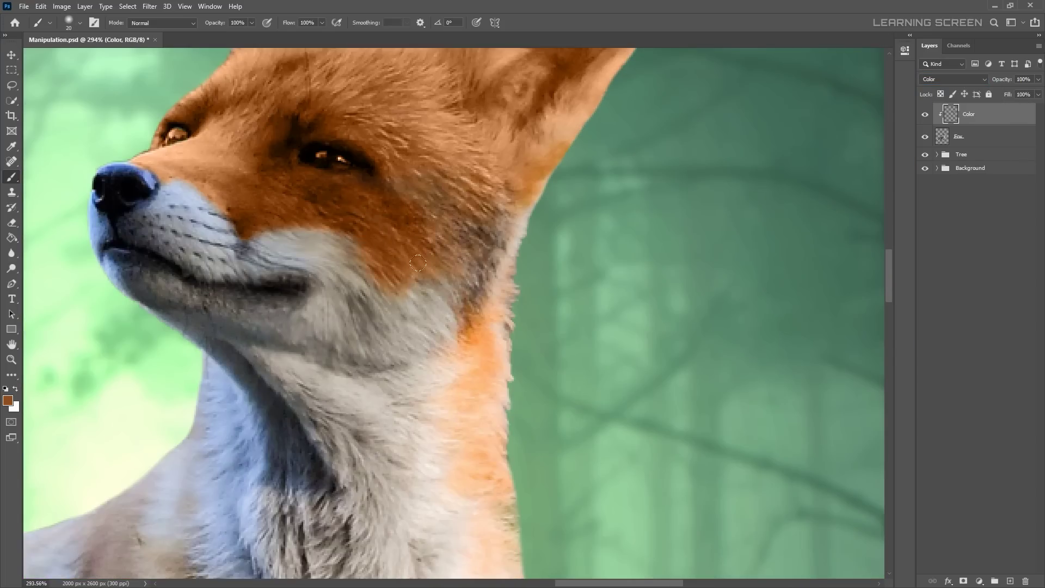
{"action": "left_click_drag", "start_coordinate": [472, 363], "coordinate": [450, 343]}
{"action": "scroll", "coordinate": [450, 343], "scroll_direction": "up", "scroll_amount": 4}
{"action": "scroll", "coordinate": [388, 478], "scroll_direction": "down", "scroll_amount": 5}
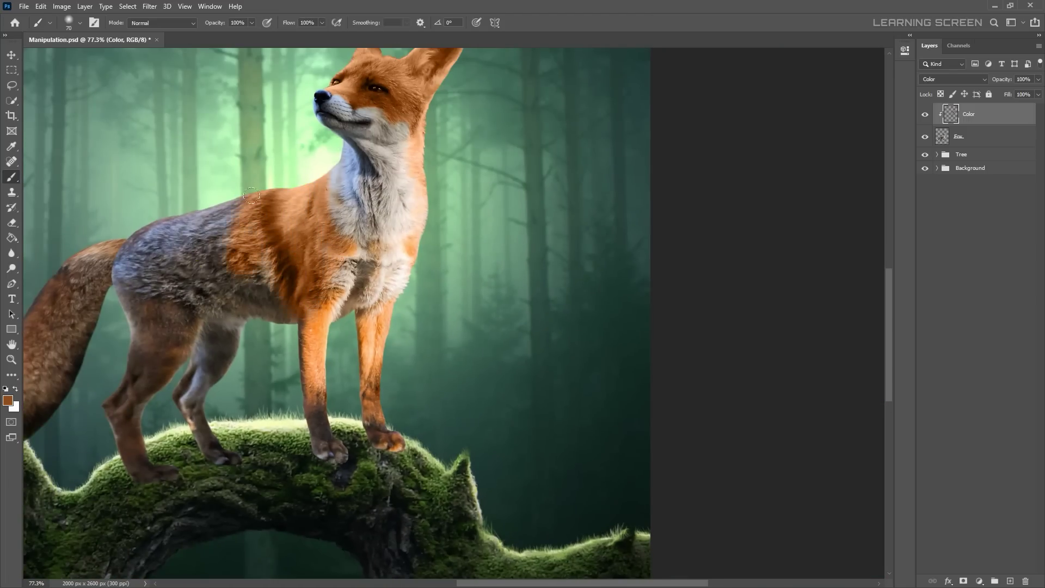
{"action": "scroll", "coordinate": [181, 280], "scroll_direction": "down", "scroll_amount": 2}
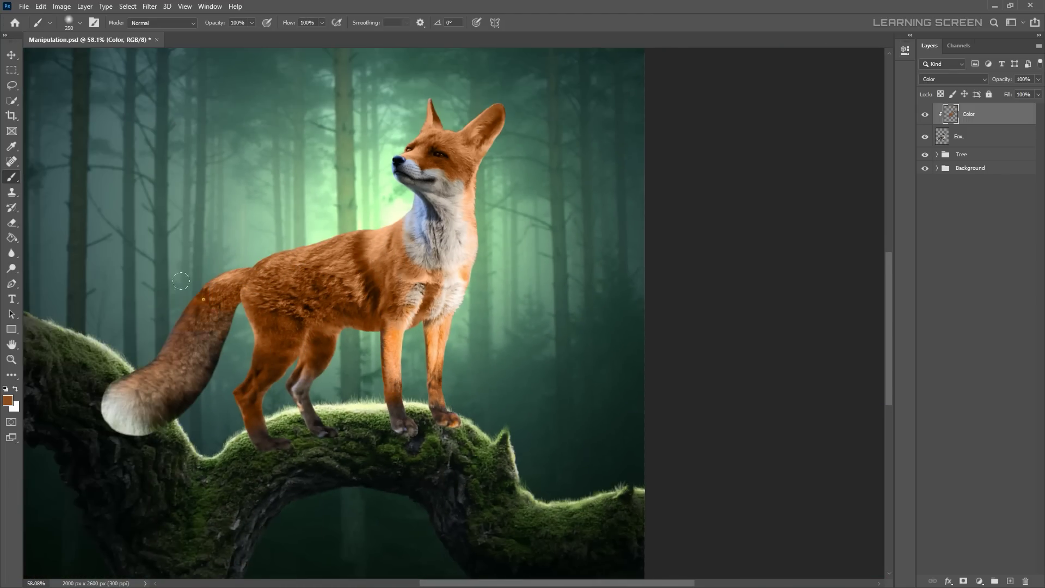
{"action": "scroll", "coordinate": [322, 383], "scroll_direction": "down", "scroll_amount": 1}
{"action": "scroll", "coordinate": [476, 253], "scroll_direction": "up", "scroll_amount": 5}
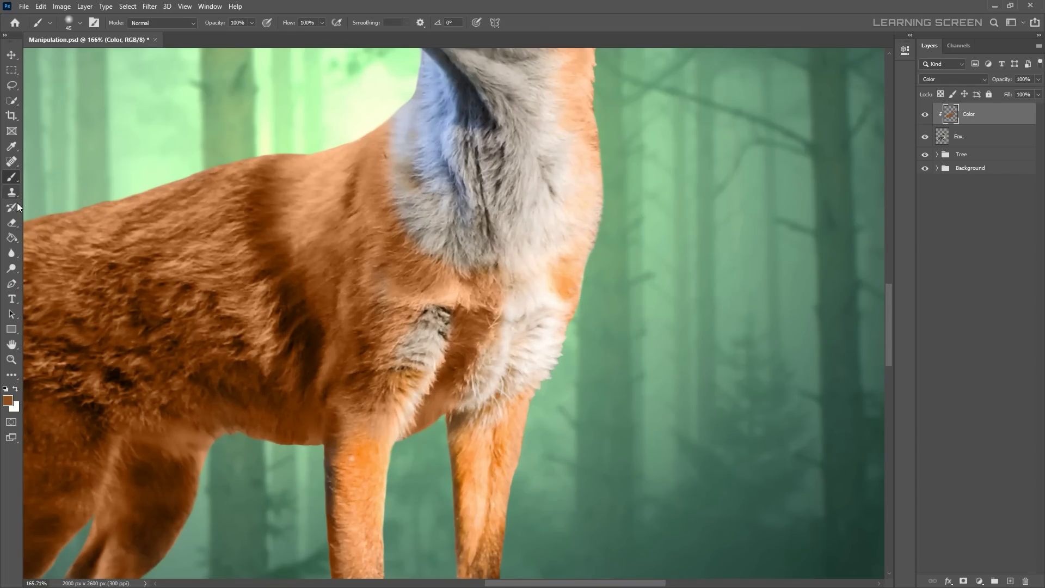
Erase the orange tint from the fox's chest
{"action": "key", "text": "e"}
{"action": "scroll", "coordinate": [468, 272], "scroll_direction": "up", "scroll_amount": 2}
{"action": "right_click", "coordinate": [488, 355]}
{"action": "left_click_drag", "start_coordinate": [487, 348], "coordinate": [450, 383]}
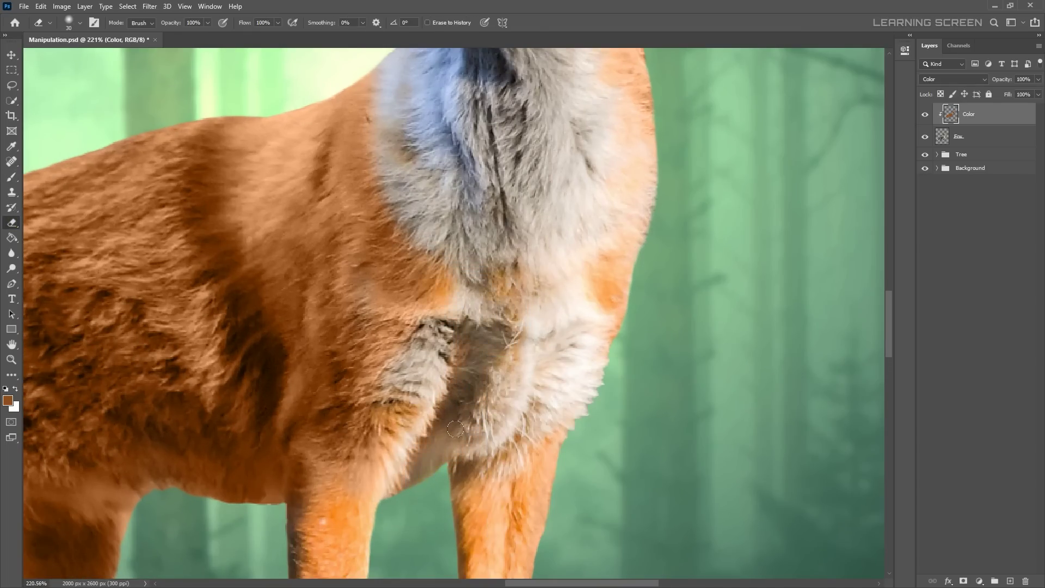
{"action": "scroll", "coordinate": [455, 429], "scroll_direction": "down", "scroll_amount": 3}
{"action": "scroll", "coordinate": [434, 243], "scroll_direction": "up", "scroll_amount": 4}
{"action": "scroll", "coordinate": [433, 243], "scroll_direction": "down", "scroll_amount": 2}
{"action": "scroll", "coordinate": [491, 119], "scroll_direction": "down", "scroll_amount": 2}
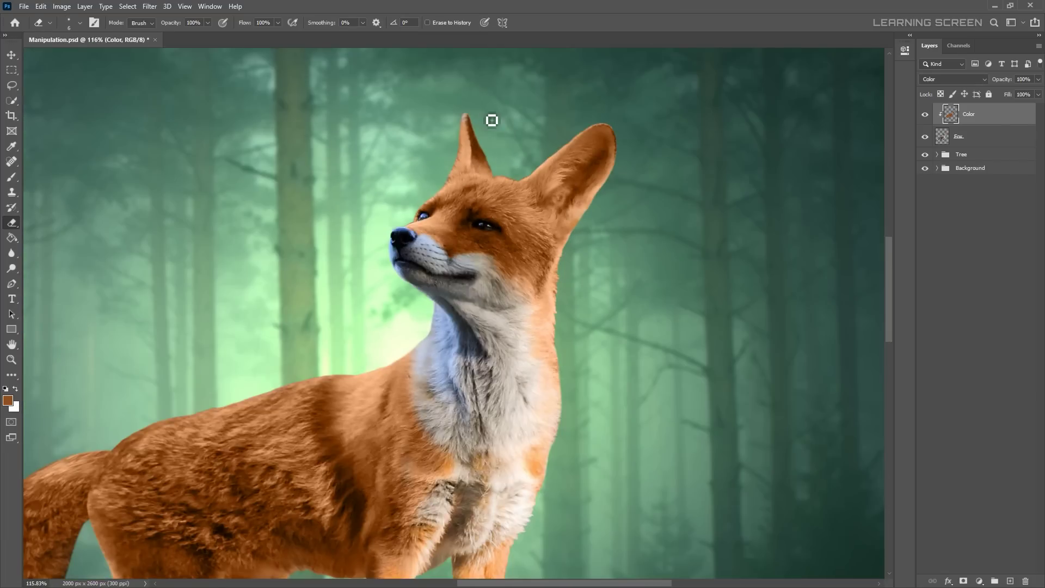
{"action": "scroll", "coordinate": [491, 120], "scroll_direction": "up", "scroll_amount": 5}
{"action": "scroll", "coordinate": [380, 230], "scroll_direction": "down", "scroll_amount": 2}
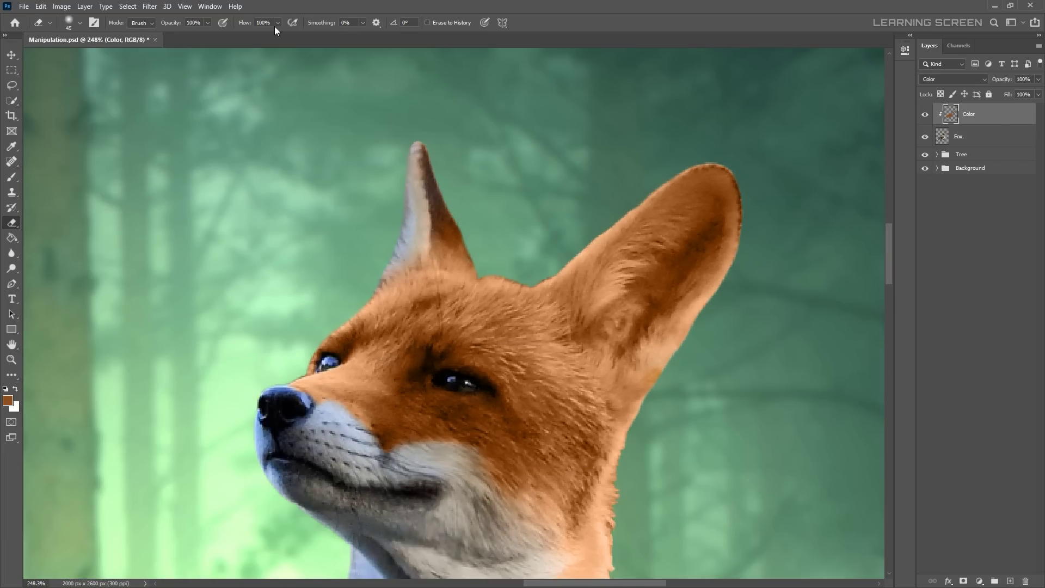
{"action": "scroll", "coordinate": [659, 260], "scroll_direction": "down", "scroll_amount": 5}
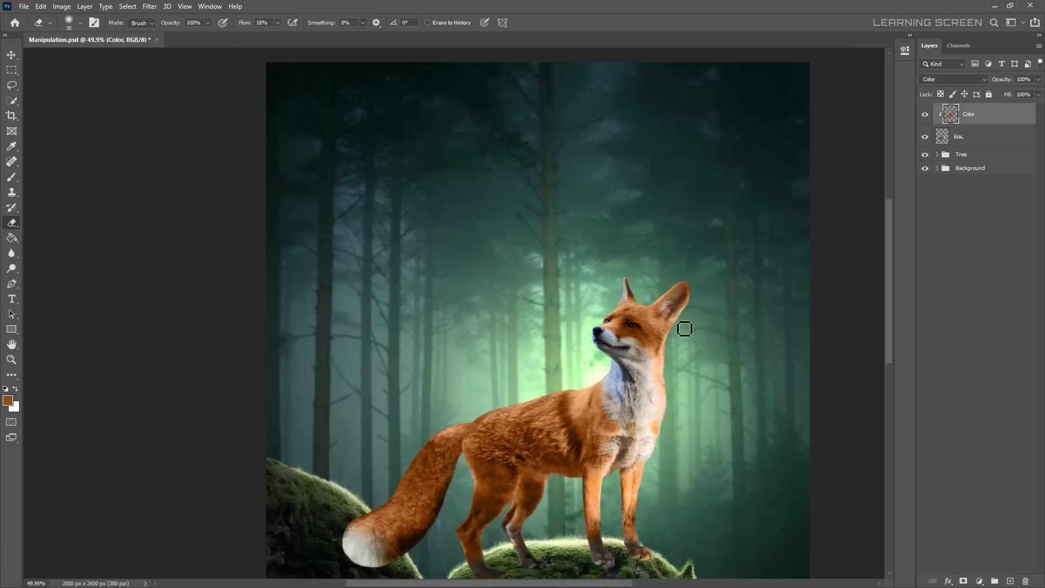
{"action": "scroll", "coordinate": [684, 326], "scroll_direction": "up", "scroll_amount": 5}
Set the brush to a light grey colour at 38% flow
{"action": "key", "text": "x"}
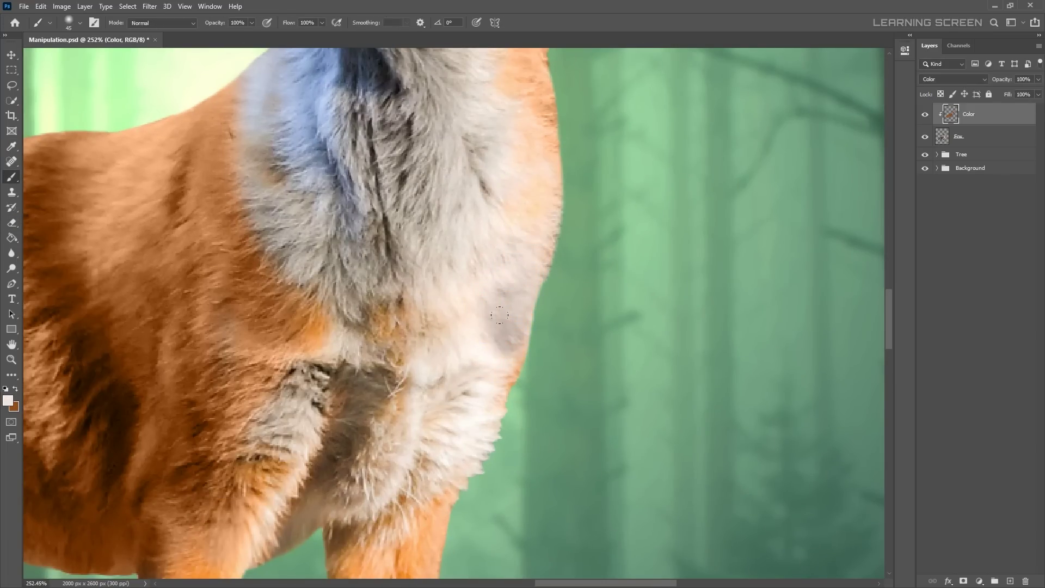
{"action": "scroll", "coordinate": [283, 109], "scroll_direction": "up", "scroll_amount": 2}
{"action": "left_click", "coordinate": [8, 401]}
{"action": "left_click", "coordinate": [278, 301]}
{"action": "key", "text": "ctrl+z"}
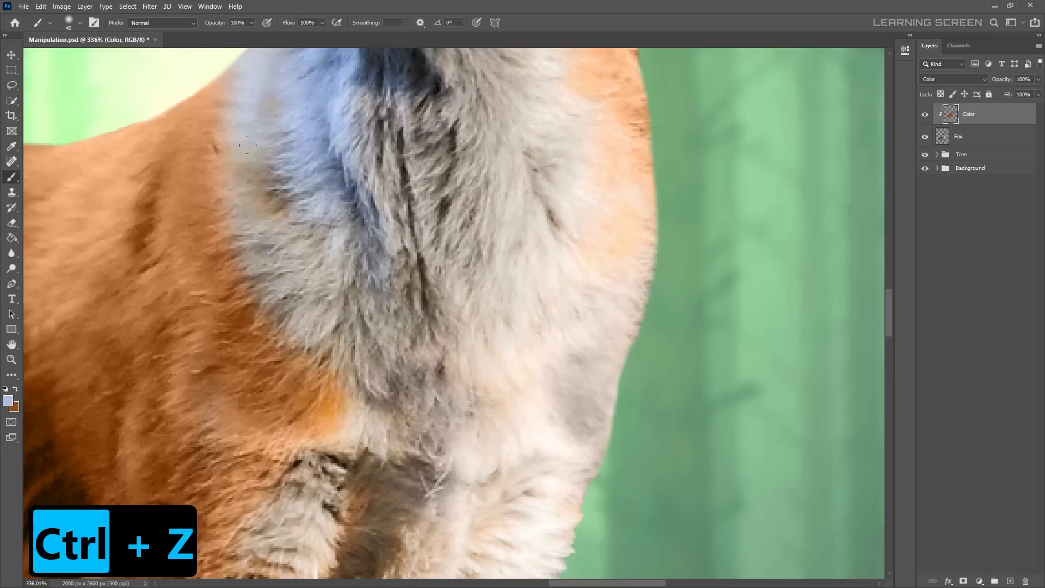
{"action": "key", "text": "shift+3"}
{"action": "key", "text": "shift+8"}
{"action": "scroll", "coordinate": [527, 301], "scroll_direction": "down", "scroll_amount": 3}
{"action": "scroll", "coordinate": [526, 301], "scroll_direction": "down", "scroll_amount": 2}
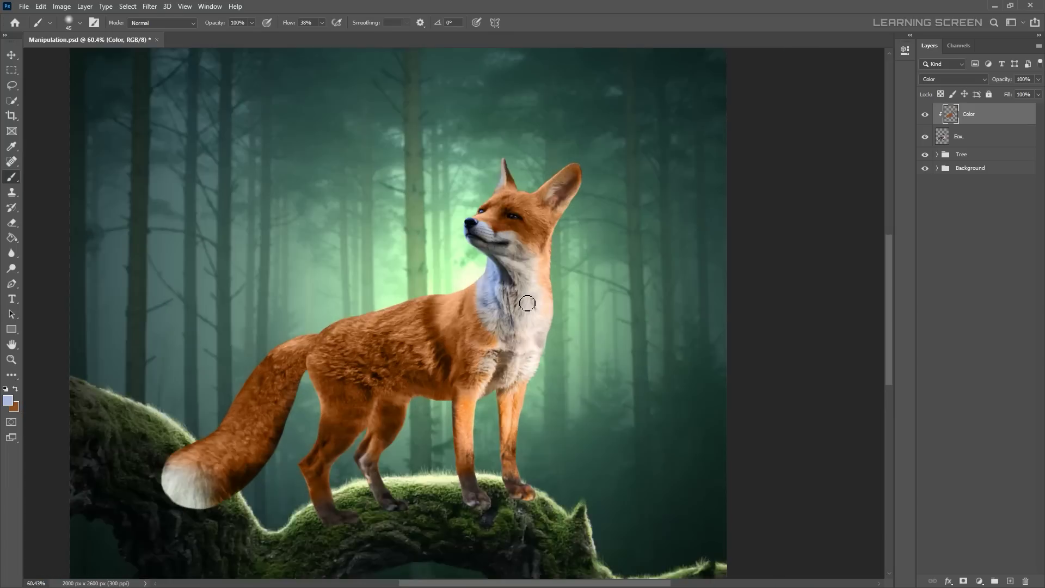
{"action": "scroll", "coordinate": [514, 251], "scroll_direction": "up", "scroll_amount": 5}
{"action": "left_click", "coordinate": [8, 400]}
{"action": "left_click", "coordinate": [632, 243]}
{"action": "key", "text": "Return"}
Paint the chest and throat light grey and save the document
{"action": "scroll", "coordinate": [426, 188], "scroll_direction": "down", "scroll_amount": 2}
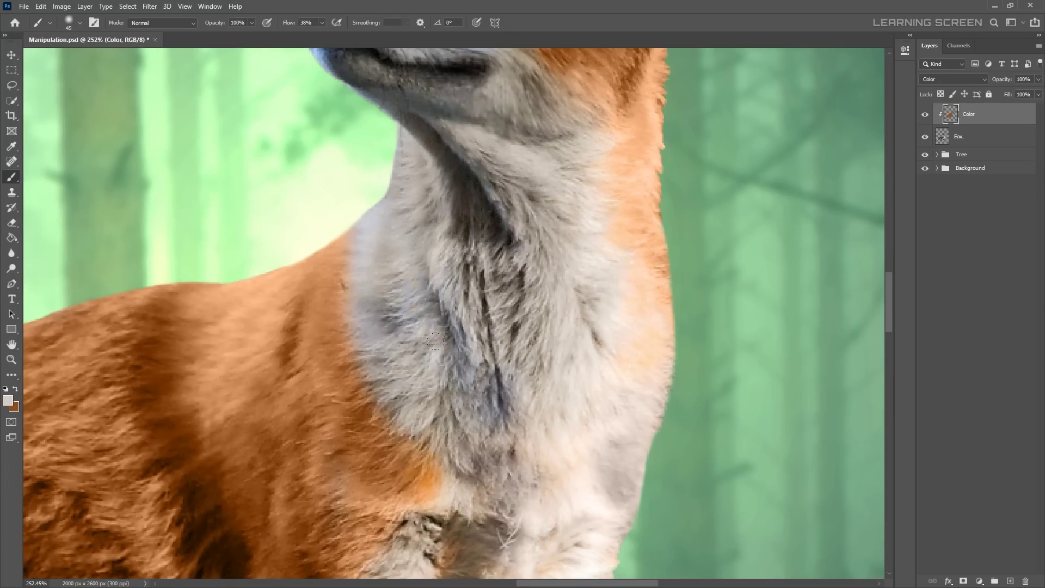
{"action": "scroll", "coordinate": [436, 341], "scroll_direction": "down", "scroll_amount": 2}
{"action": "key", "text": "bracketleft"}
{"action": "scroll", "coordinate": [393, 153], "scroll_direction": "up", "scroll_amount": 4}
{"action": "scroll", "coordinate": [466, 69], "scroll_direction": "down", "scroll_amount": 5}
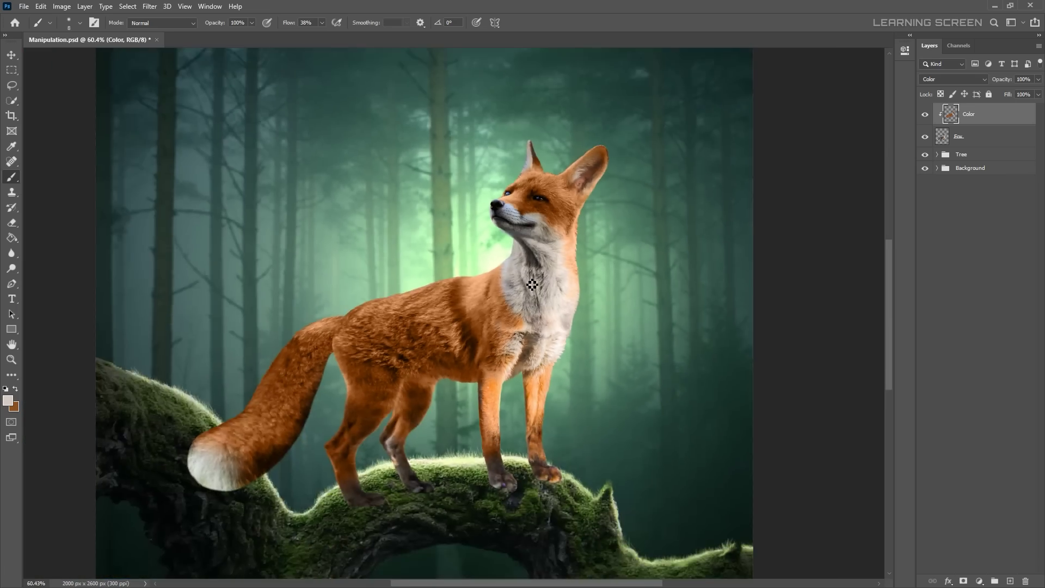
{"action": "scroll", "coordinate": [653, 299], "scroll_direction": "up", "scroll_amount": 4}
{"action": "scroll", "coordinate": [762, 316], "scroll_direction": "down", "scroll_amount": 2}
{"action": "key", "text": "bracketright"}
{"action": "key", "text": "bracketright"}
{"action": "key", "text": "bracketright"}
{"action": "scroll", "coordinate": [714, 178], "scroll_direction": "up", "scroll_amount": 2}
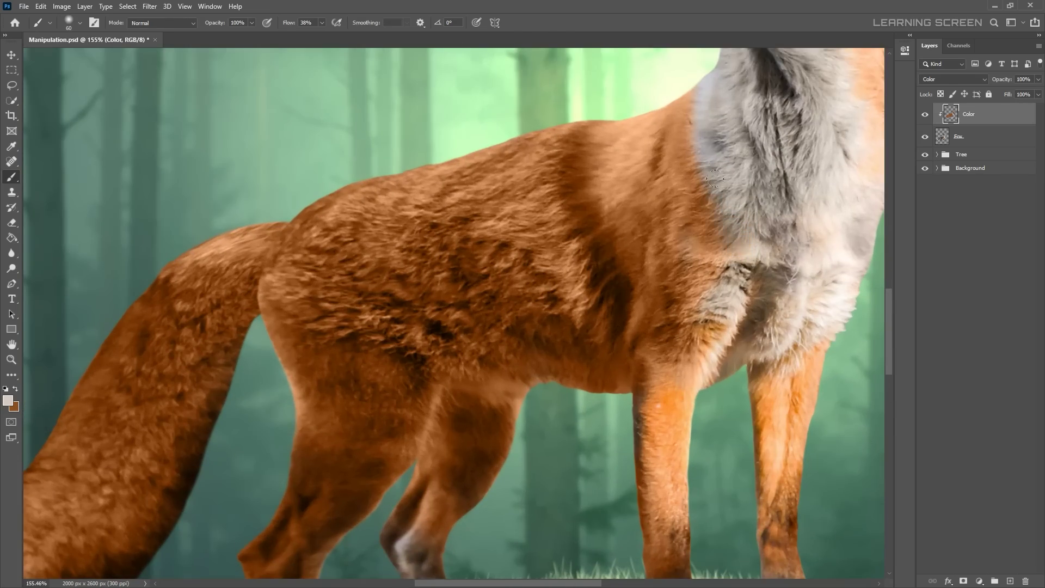
{"action": "scroll", "coordinate": [761, 217], "scroll_direction": "down", "scroll_amount": 3}
{"action": "scroll", "coordinate": [652, 245], "scroll_direction": "up", "scroll_amount": 3}
{"action": "scroll", "coordinate": [629, 252], "scroll_direction": "down", "scroll_amount": 4}
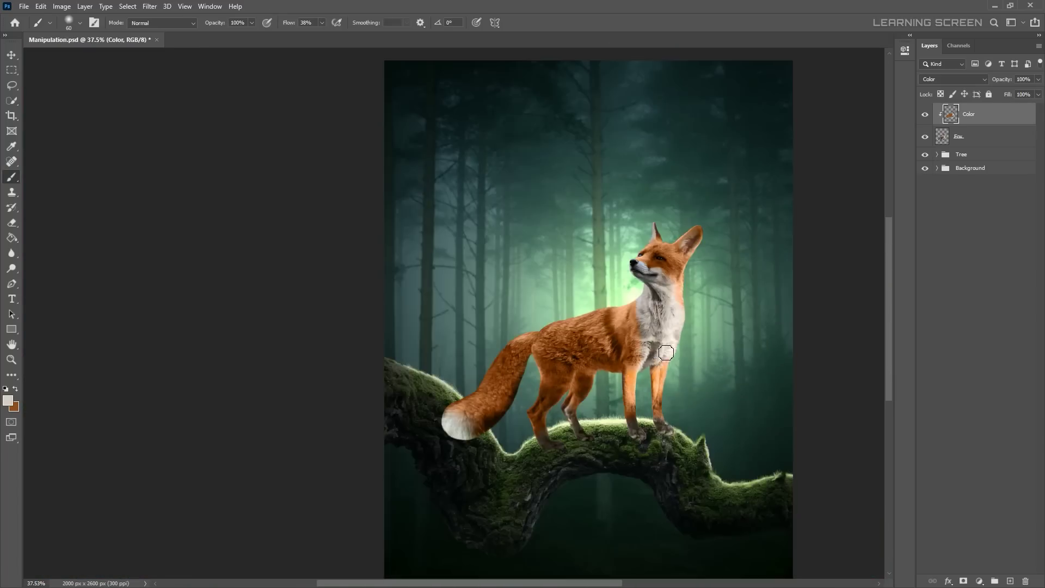
{"action": "left_click_drag", "start_coordinate": [630, 252], "coordinate": [489, 252]}
{"action": "scroll", "coordinate": [336, 413], "scroll_direction": "up", "scroll_amount": 2}
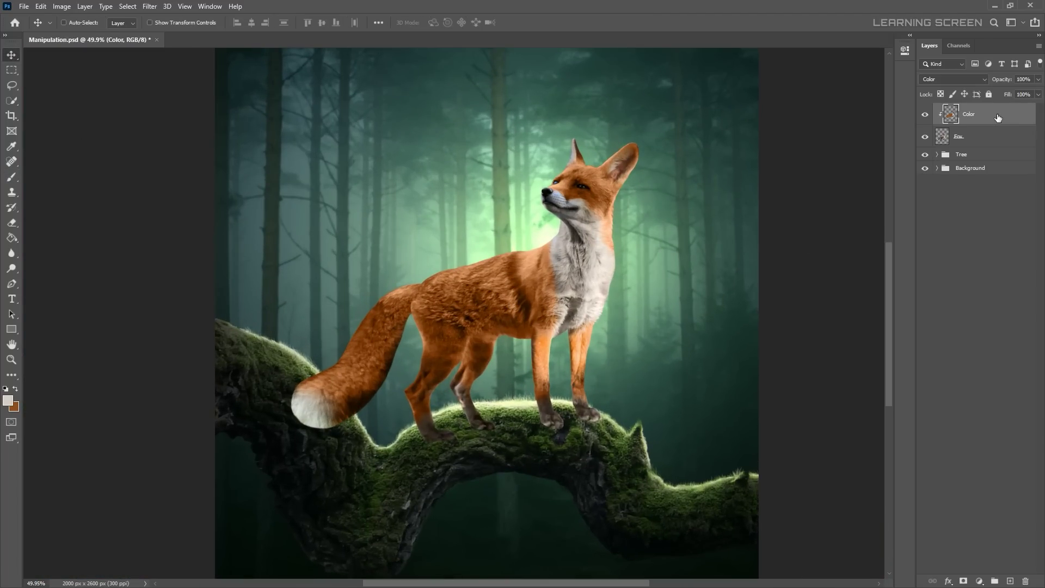
{"action": "key", "text": "ctrl+s"}
Add a Levels adjustment clipped to the fox, lowering the output white level to darken it
{"action": "left_click", "coordinate": [979, 581]}
{"action": "left_click", "coordinate": [974, 434]}
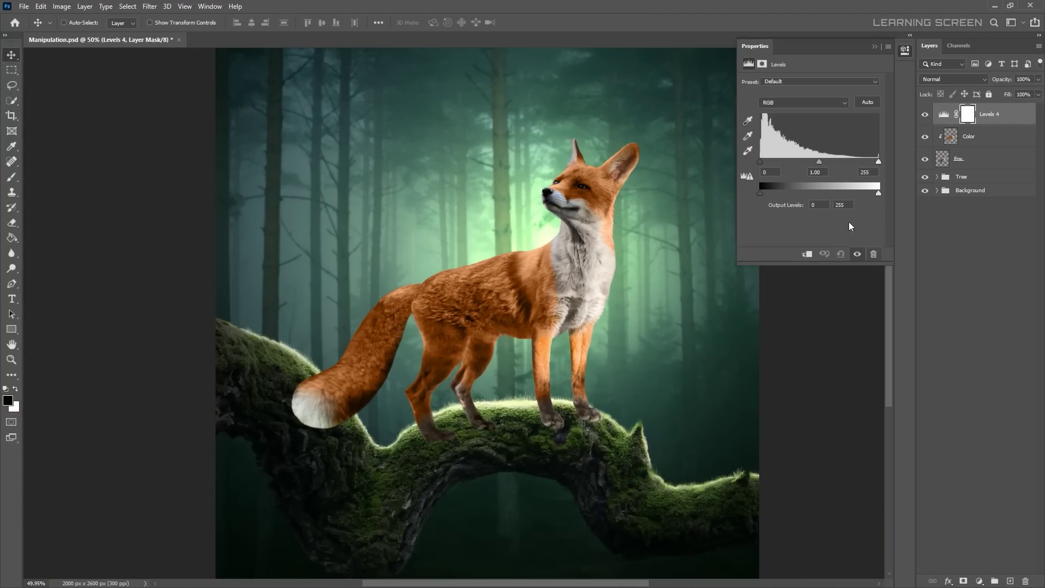
{"action": "left_click_drag", "start_coordinate": [878, 192], "coordinate": [807, 193]}
{"action": "left_click", "coordinate": [876, 47]}
Paint the Levels 4 mask white along the fox's edges for a bright rim light
{"action": "key", "text": "b"}
{"action": "scroll", "coordinate": [568, 151], "scroll_direction": "up", "scroll_amount": 5}
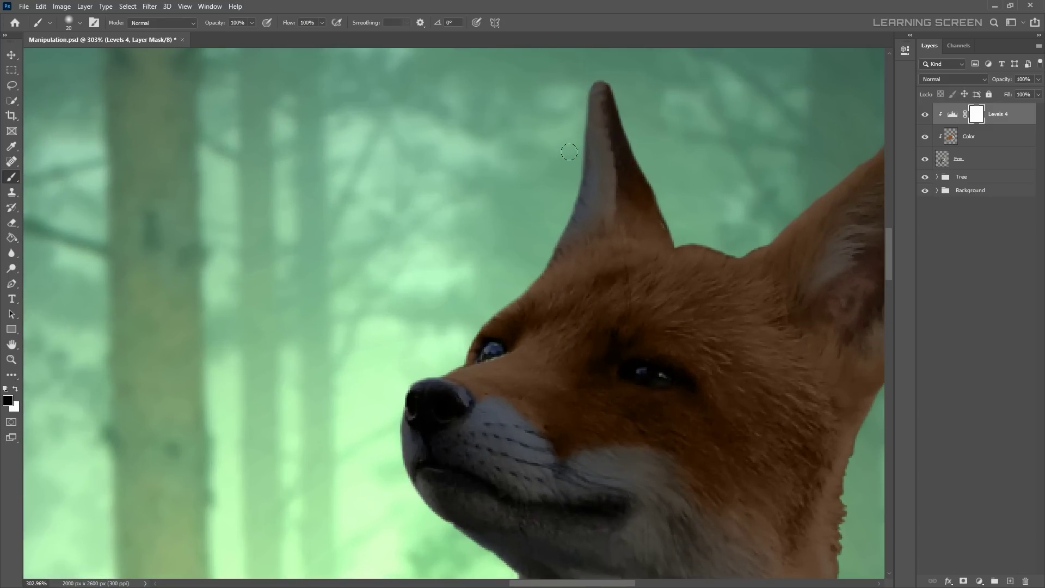
{"action": "scroll", "coordinate": [576, 236], "scroll_direction": "up", "scroll_amount": 5}
{"action": "scroll", "coordinate": [802, 285], "scroll_direction": "down", "scroll_amount": 4}
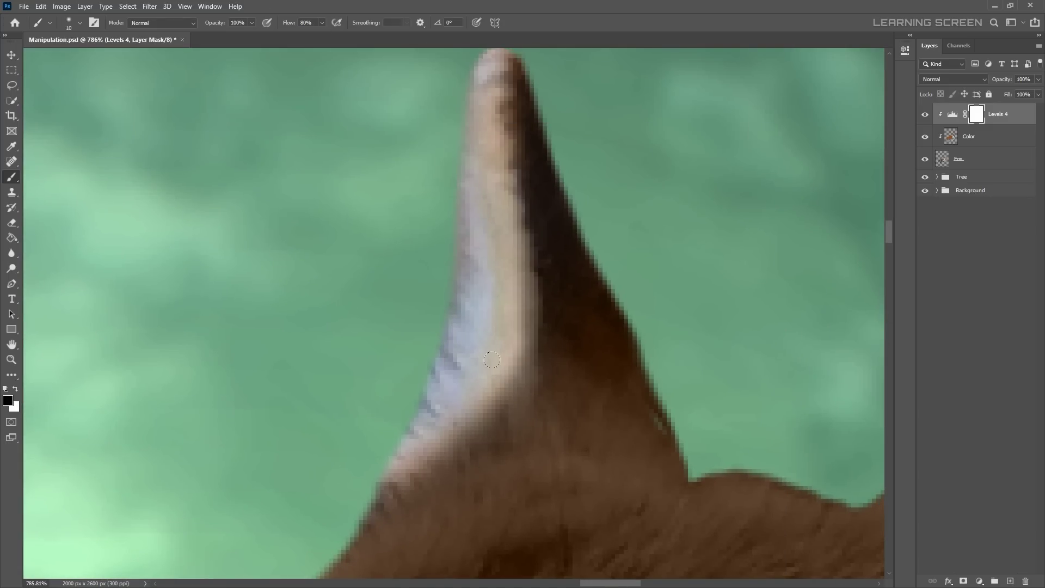
{"action": "scroll", "coordinate": [681, 383], "scroll_direction": "down", "scroll_amount": 3}
{"action": "scroll", "coordinate": [466, 305], "scroll_direction": "down", "scroll_amount": 3}
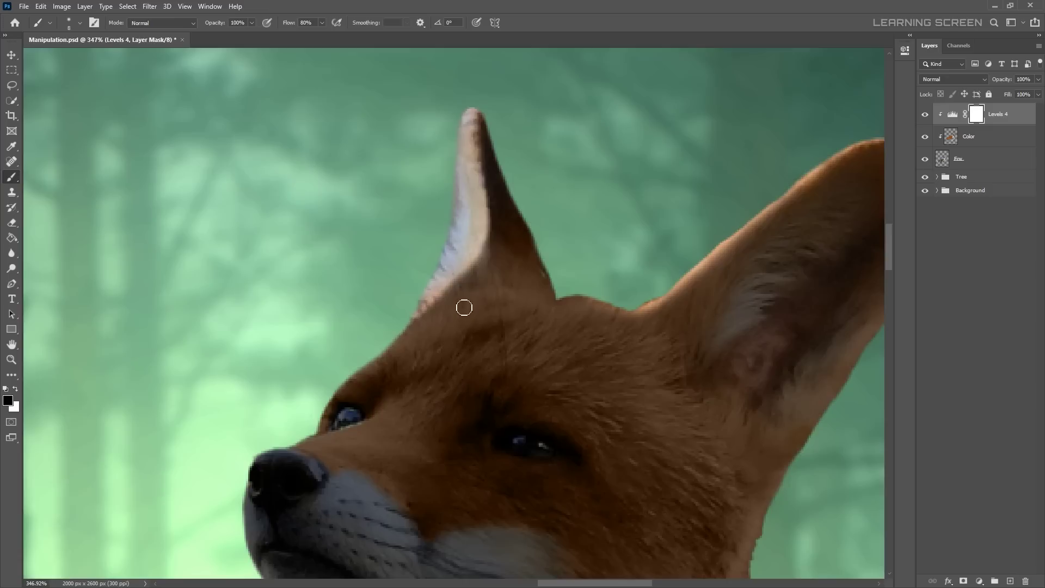
{"action": "scroll", "coordinate": [425, 422], "scroll_direction": "right", "scroll_amount": 3}
{"action": "key", "text": "bracketright"}
{"action": "key", "text": "bracketright"}
{"action": "left_click_drag", "start_coordinate": [370, 201], "coordinate": [334, 430]}
{"action": "scroll", "coordinate": [334, 430], "scroll_direction": "up", "scroll_amount": 2}
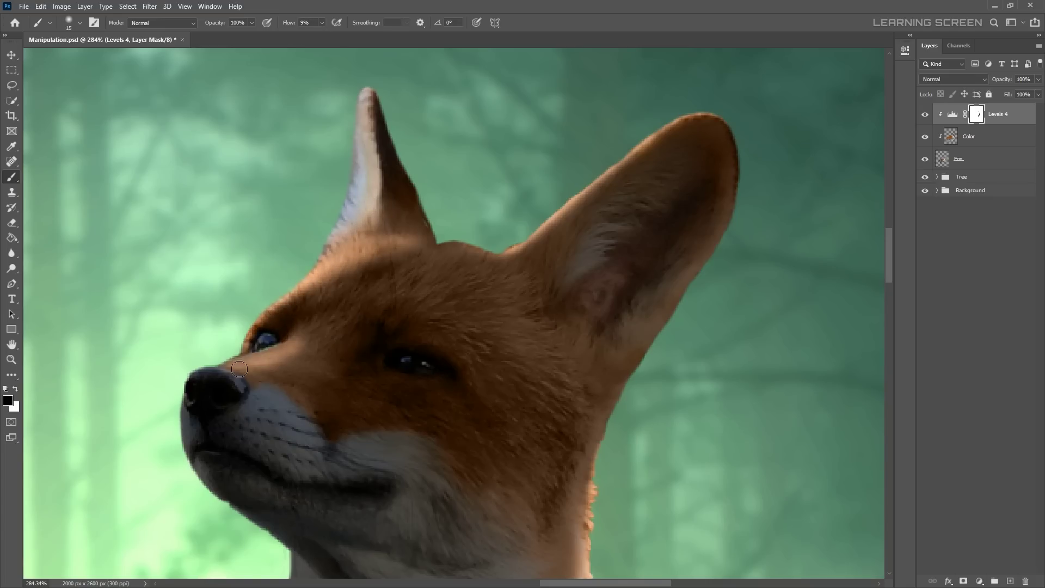
{"action": "scroll", "coordinate": [314, 332], "scroll_direction": "down", "scroll_amount": 2}
{"action": "scroll", "coordinate": [294, 324], "scroll_direction": "left", "scroll_amount": 2}
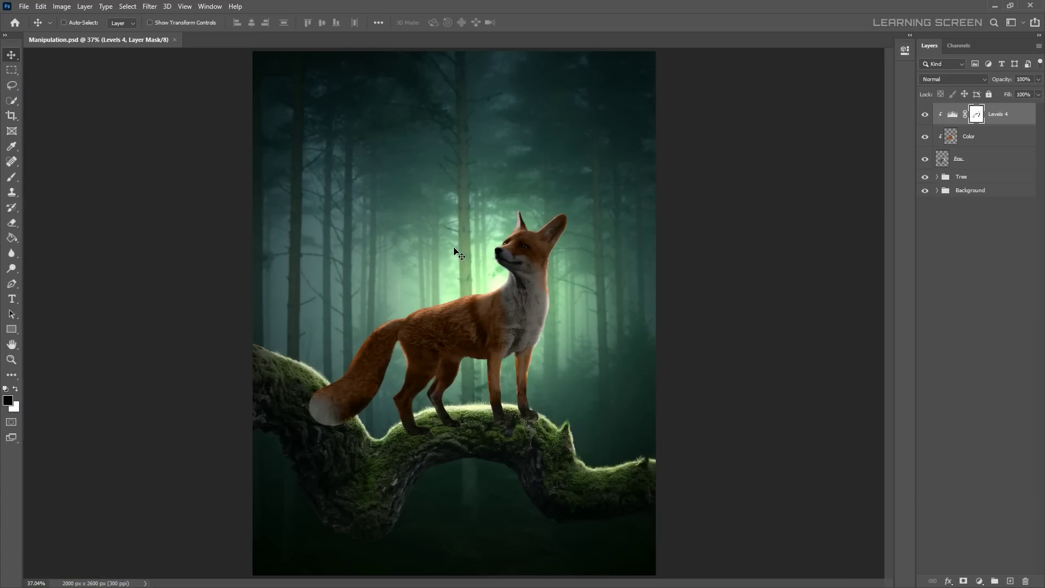
Add a white mask to the Fox layer and pick a small fur-strand brush for the tail and leg edges
{"action": "left_click", "coordinate": [979, 159]}
{"action": "left_click", "coordinate": [962, 580]}
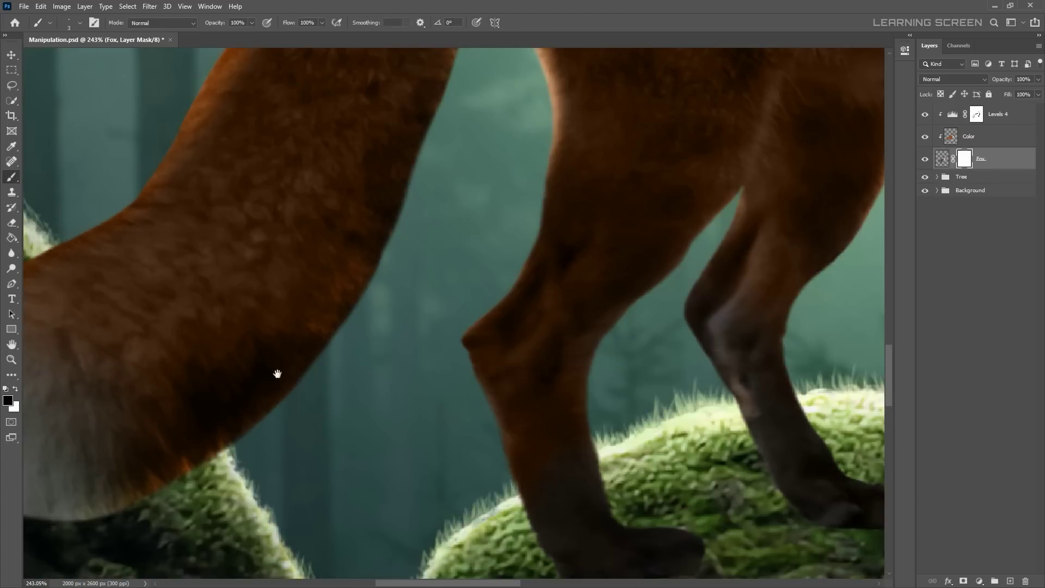
{"action": "right_click", "coordinate": [294, 298]}
{"action": "key", "text": "Escape"}
{"action": "key", "text": "bracketleft"}
{"action": "key", "text": "bracketleft"}
{"action": "key", "text": "bracketleft"}
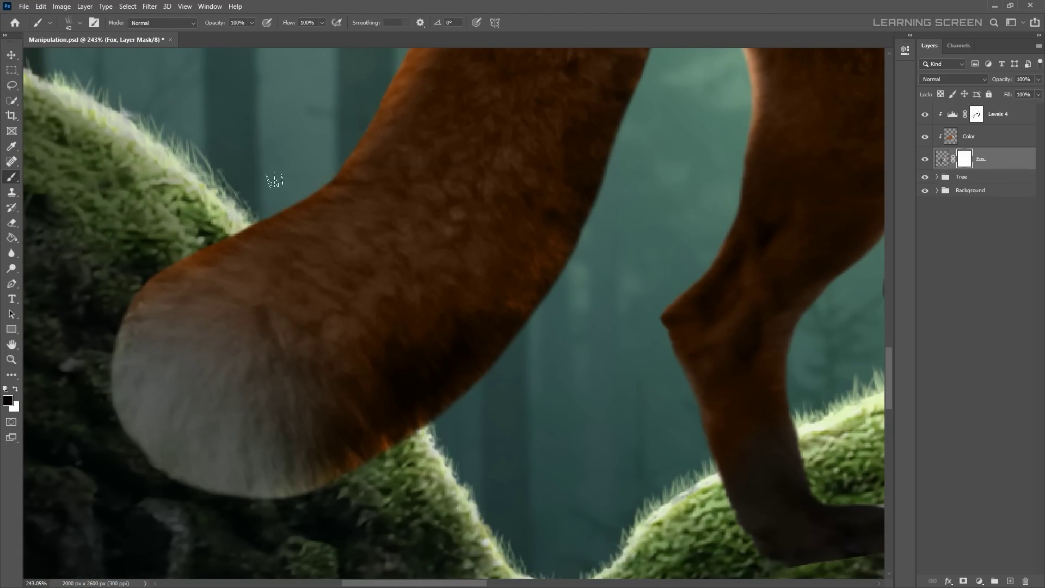
{"action": "scroll", "coordinate": [514, 343], "scroll_direction": "up", "scroll_amount": 3}
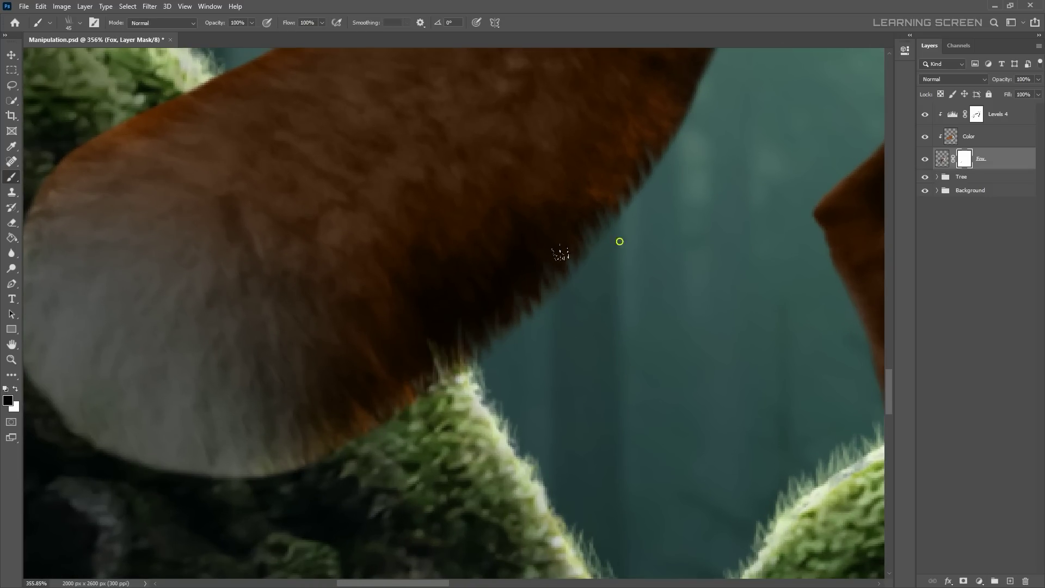
{"action": "scroll", "coordinate": [560, 253], "scroll_direction": "down", "scroll_amount": 3}
{"action": "scroll", "coordinate": [261, 228], "scroll_direction": "down", "scroll_amount": 2}
{"action": "scroll", "coordinate": [431, 98], "scroll_direction": "up", "scroll_amount": 4}
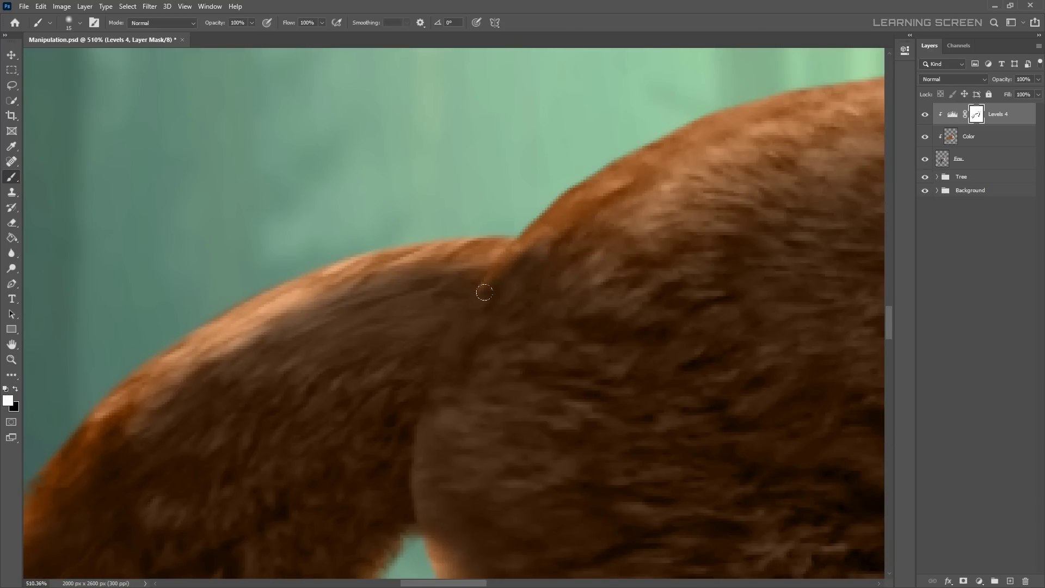
{"action": "scroll", "coordinate": [484, 292], "scroll_direction": "down", "scroll_amount": 10}
Add an Exposure 2 adjustment at +1.48 and invert its mask to hide the brightening
{"action": "key", "text": "v"}
{"action": "left_click", "coordinate": [979, 581]}
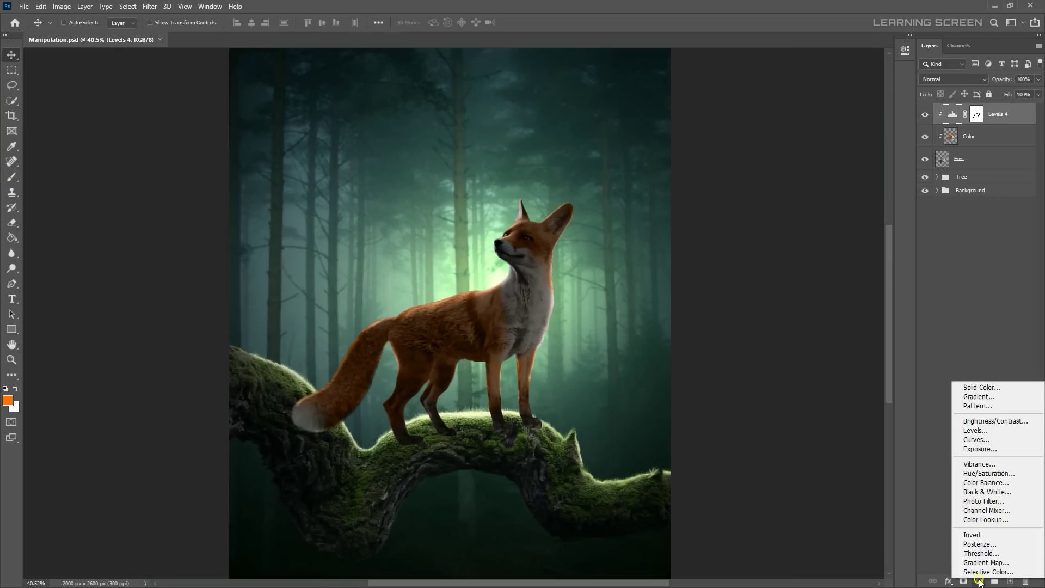
{"action": "left_click", "coordinate": [974, 452]}
{"action": "left_click_drag", "start_coordinate": [811, 109], "coordinate": [825, 110]}
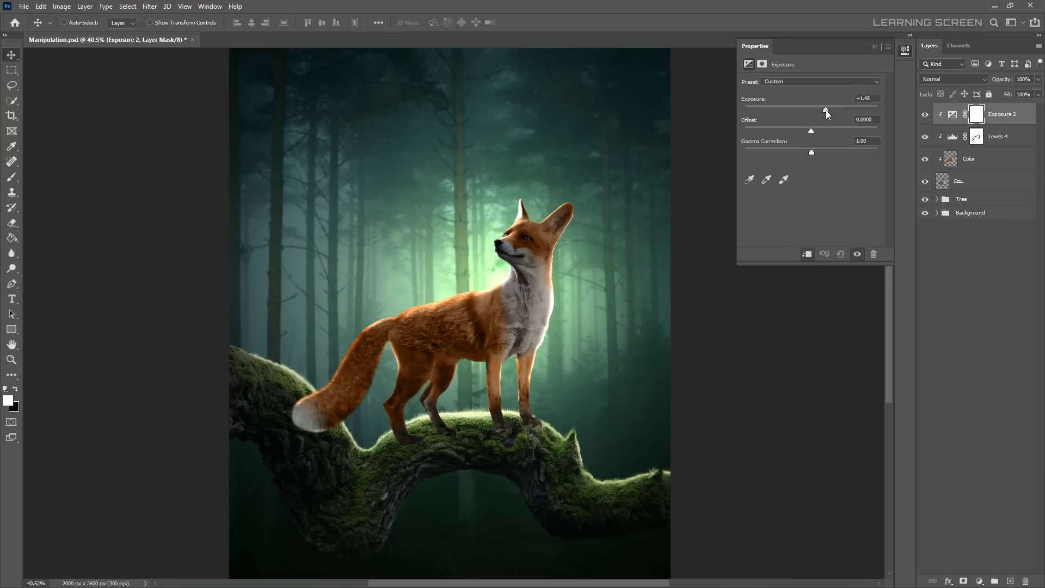
{"action": "left_click", "coordinate": [875, 47]}
{"action": "key", "text": "ctrl+plus"}
{"action": "key", "text": "ctrl+plus"}
{"action": "key", "text": "ctrl+i"}
Paint a bright highlight along the ear tip on the Exposure mask with a small white brush
{"action": "scroll", "coordinate": [675, 173], "scroll_direction": "up", "scroll_amount": 5}
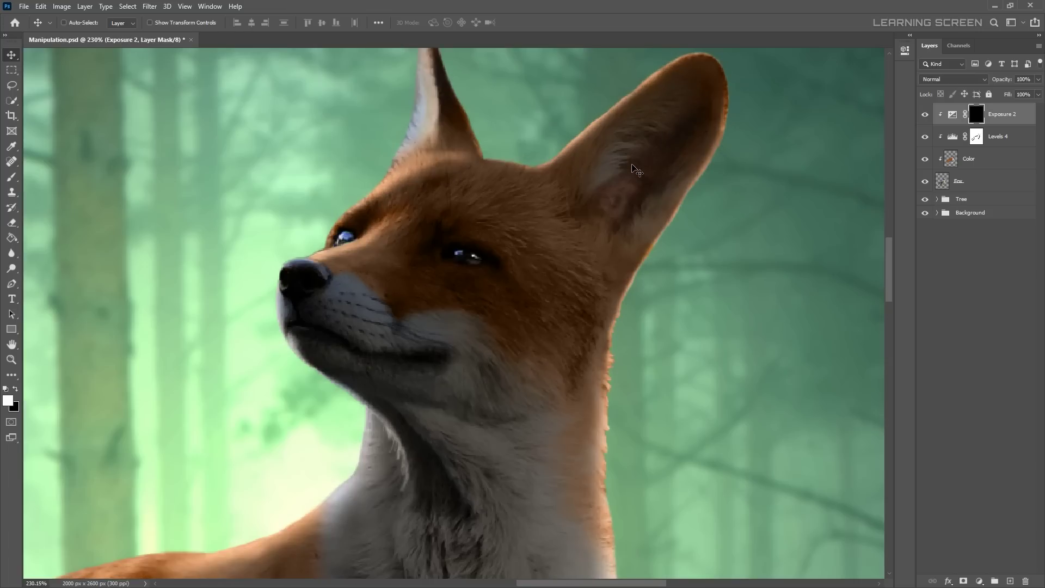
{"action": "scroll", "coordinate": [653, 179], "scroll_direction": "down", "scroll_amount": 1}
{"action": "scroll", "coordinate": [653, 180], "scroll_direction": "up", "scroll_amount": 1}
{"action": "key", "text": "b"}
{"action": "scroll", "coordinate": [702, 196], "scroll_direction": "up", "scroll_amount": 4}
{"action": "scroll", "coordinate": [492, 160], "scroll_direction": "down", "scroll_amount": 1}
{"action": "key", "text": "bracketleft"}
{"action": "key", "text": "bracketleft"}
{"action": "key", "text": "bracketleft"}
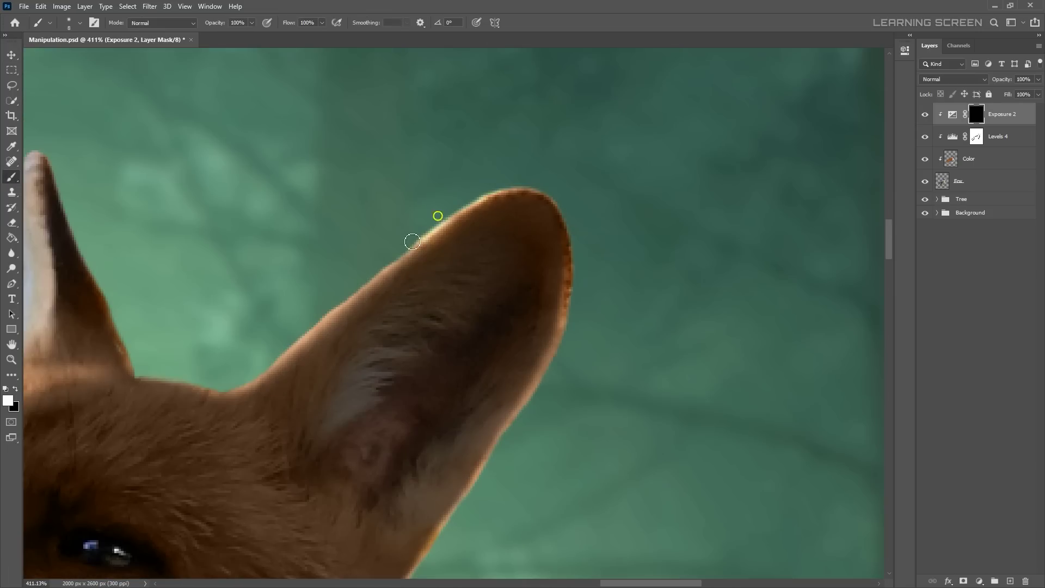
{"action": "scroll", "coordinate": [436, 215], "scroll_direction": "up", "scroll_amount": 2}
{"action": "scroll", "coordinate": [270, 375], "scroll_direction": "up", "scroll_amount": 1}
{"action": "scroll", "coordinate": [130, 342], "scroll_direction": "down", "scroll_amount": 2}
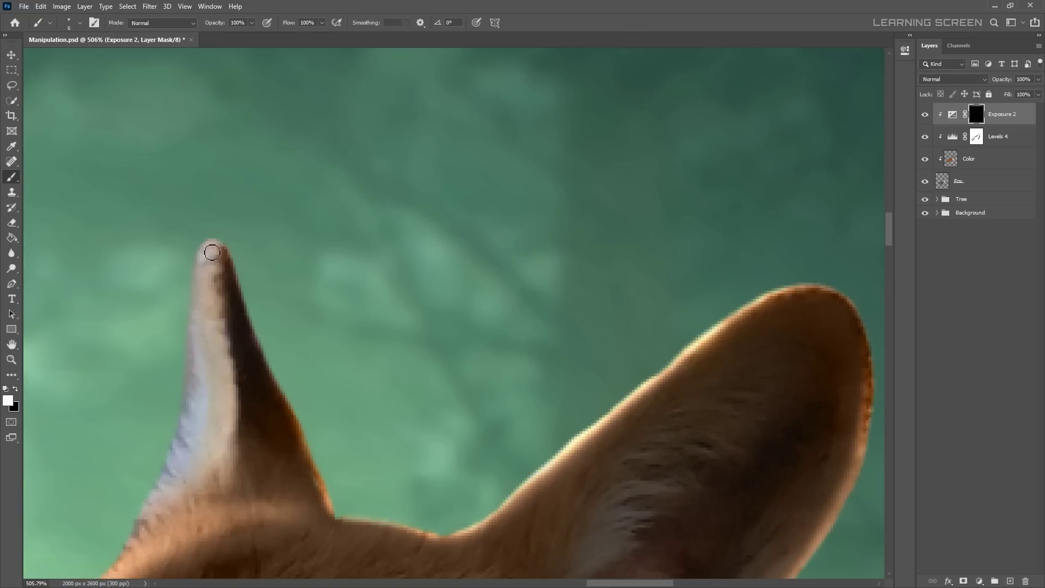
{"action": "left_click_drag", "start_coordinate": [252, 396], "coordinate": [336, 235]}
{"action": "left_click_drag", "start_coordinate": [283, 88], "coordinate": [281, 117]}
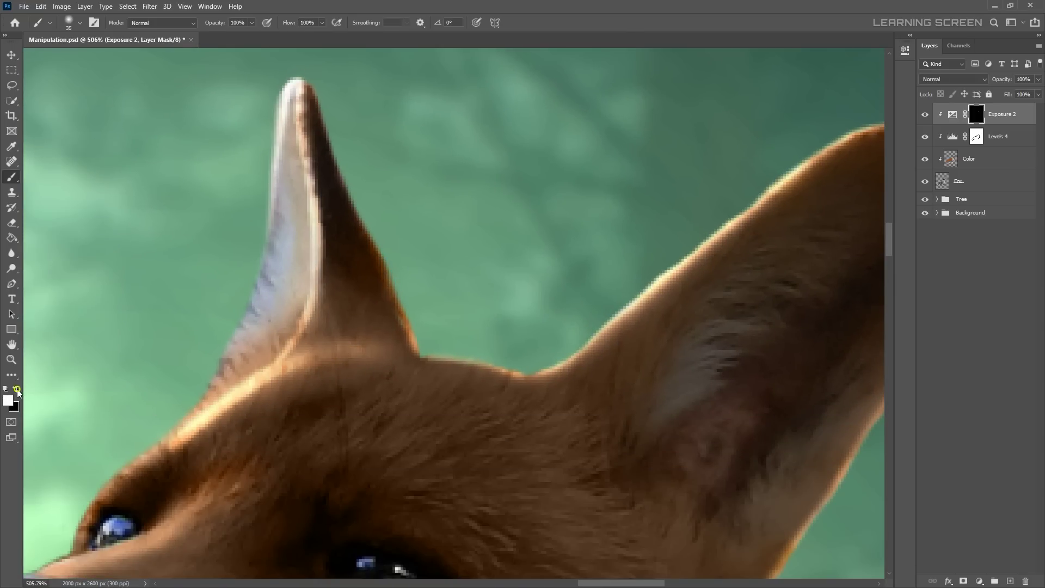
With a finer brush, brighten the lower eyelid rim and several neck fur strands
{"action": "key", "text": "["}
{"action": "key", "text": "["}
{"action": "key", "text": "["}
{"action": "scroll", "coordinate": [327, 229], "scroll_direction": "down", "scroll_amount": 3}
{"action": "scroll", "coordinate": [327, 229], "scroll_direction": "up", "scroll_amount": 4}
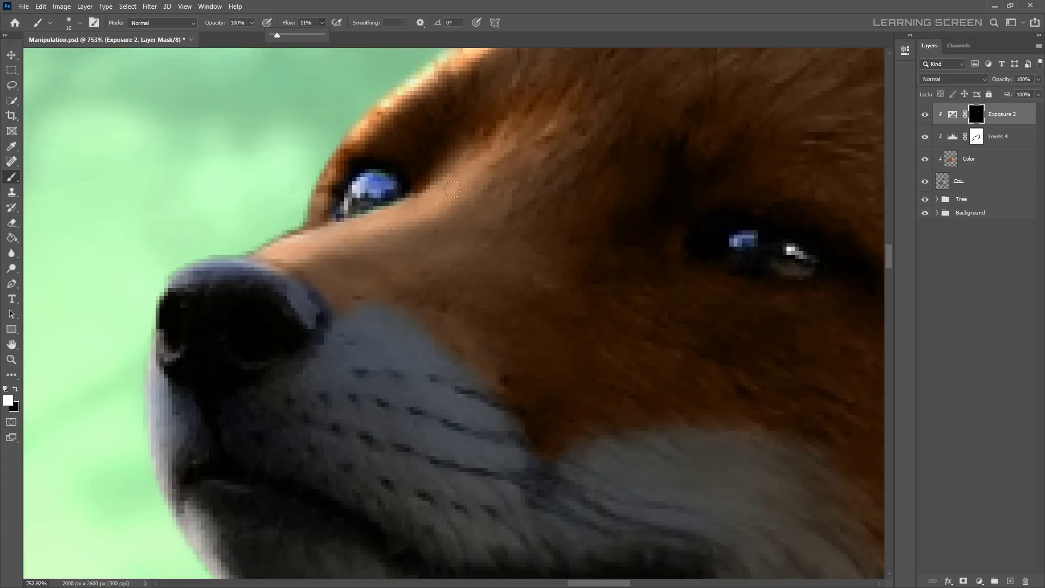
{"action": "key", "text": "["}
{"action": "key", "text": "["}
{"action": "key", "text": "["}
{"action": "left_click_drag", "start_coordinate": [452, 189], "coordinate": [411, 207]}
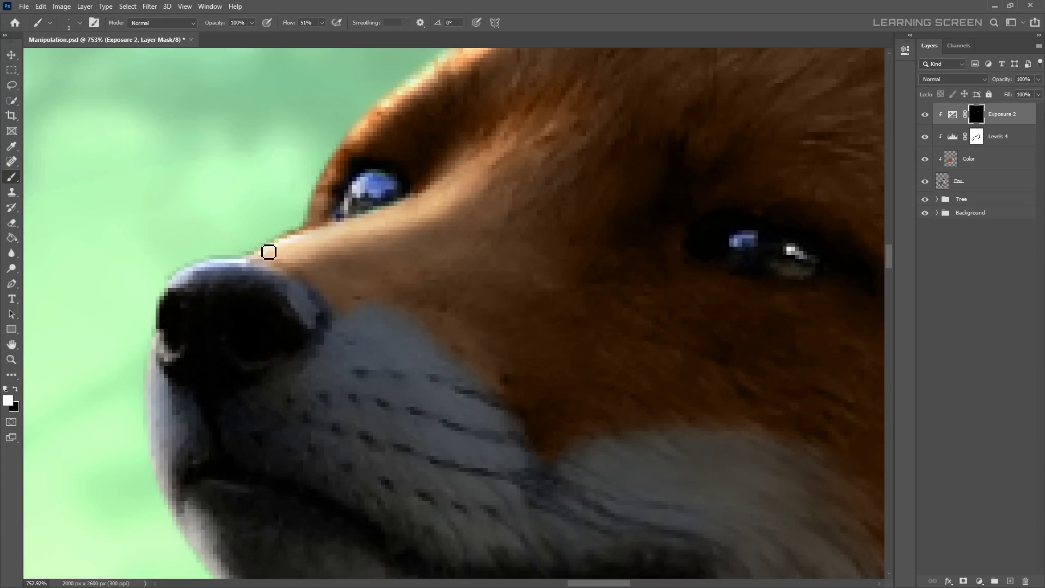
{"action": "left_click_drag", "start_coordinate": [269, 252], "coordinate": [268, 279]}
{"action": "left_click_drag", "start_coordinate": [158, 348], "coordinate": [198, 518]}
{"action": "key", "text": "["}
{"action": "scroll", "coordinate": [205, 252], "scroll_direction": "down", "scroll_amount": 5}
{"action": "left_click_drag", "start_coordinate": [205, 253], "coordinate": [305, 479]}
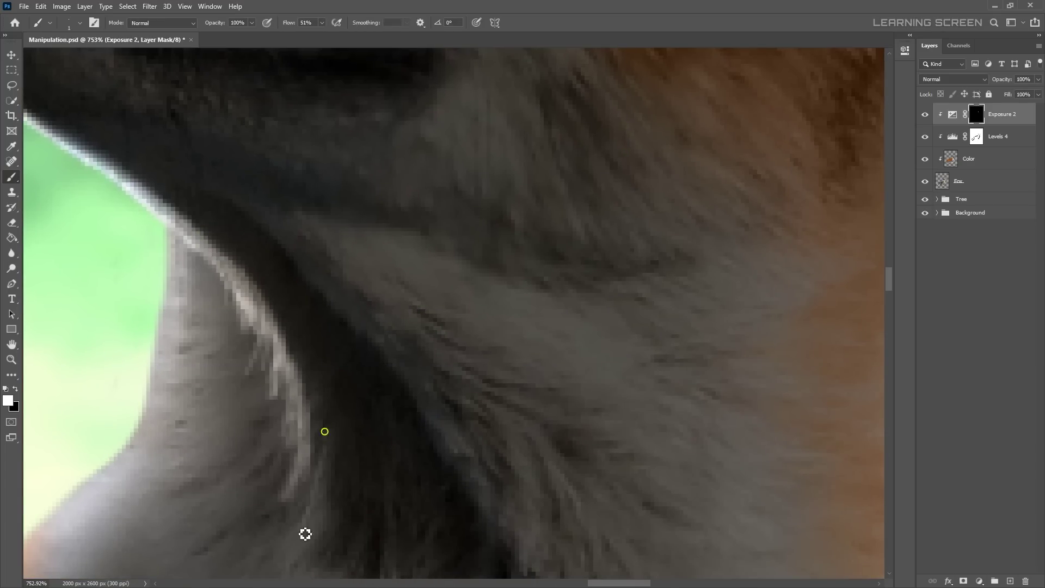
{"action": "scroll", "coordinate": [306, 534], "scroll_direction": "down", "scroll_amount": 5}
{"action": "scroll", "coordinate": [367, 263], "scroll_direction": "down", "scroll_amount": 3}
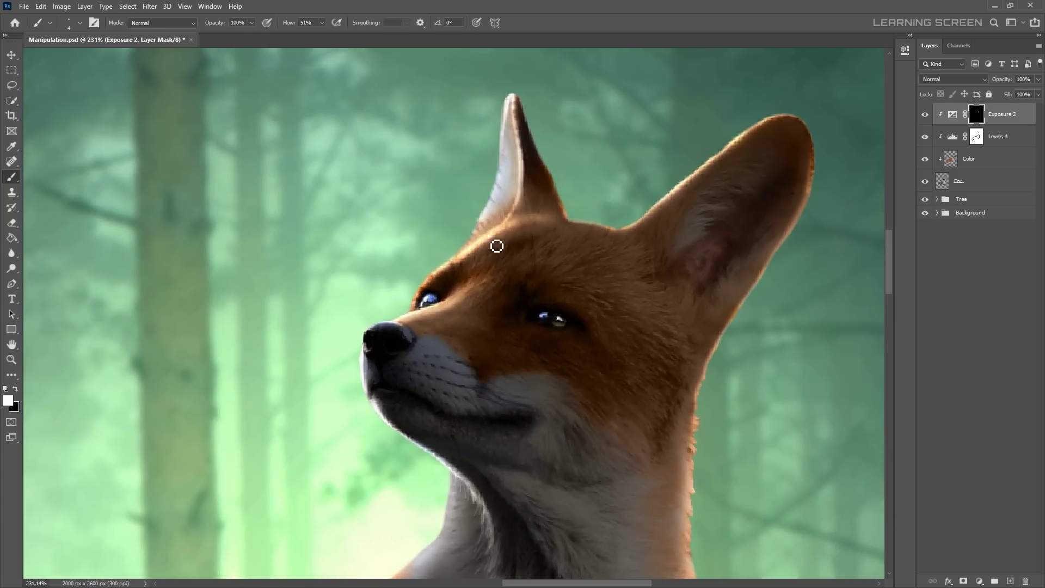
{"action": "scroll", "coordinate": [508, 165], "scroll_direction": "up", "scroll_amount": 3}
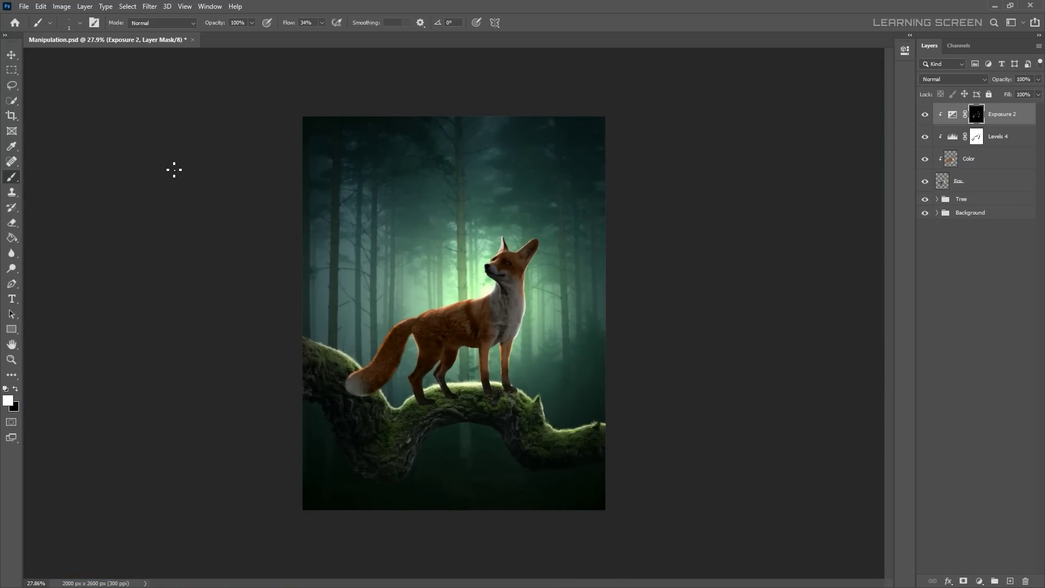
Add Levels 5 with white input 142 and midtone 2.25, then invert its mask
{"action": "key", "text": "v"}
{"action": "left_click", "coordinate": [979, 580]}
{"action": "left_click", "coordinate": [979, 439]}
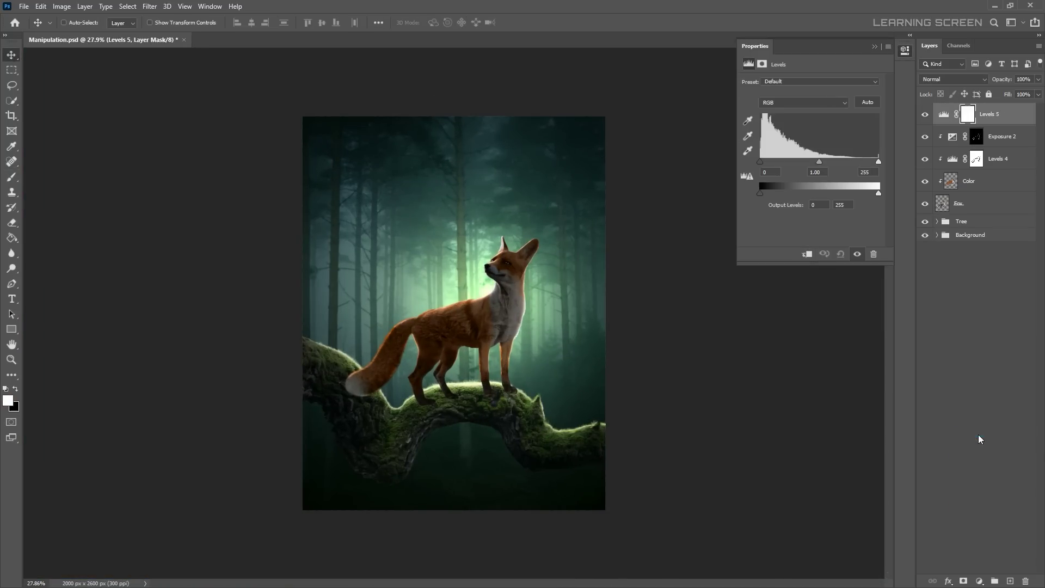
{"action": "left_click_drag", "start_coordinate": [878, 162], "coordinate": [775, 164]}
{"action": "left_click", "coordinate": [904, 51]}
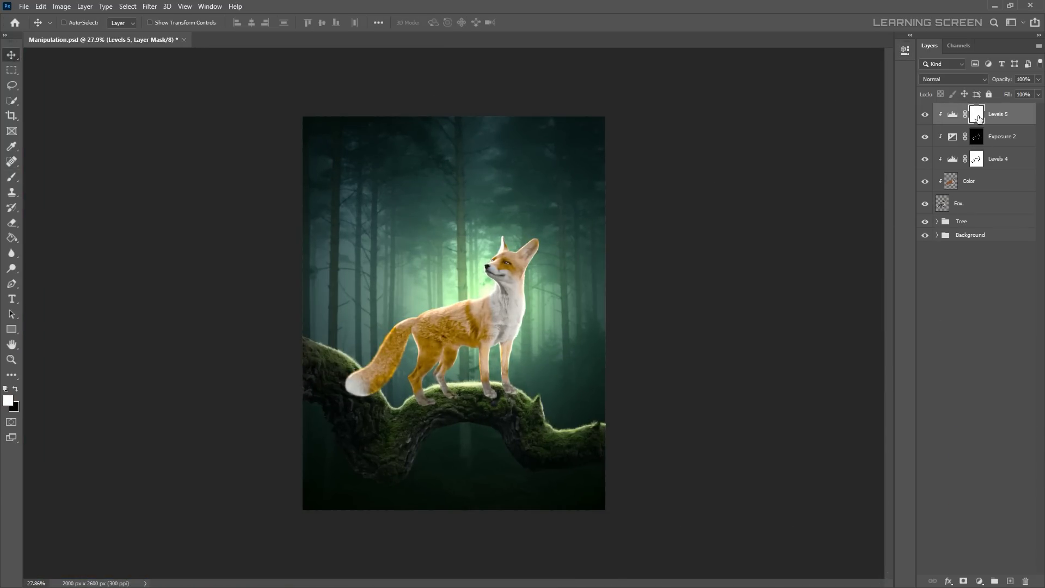
{"action": "key", "text": "ctrl+i"}
Paint the Levels 5 brightening back along the fox's neck fur edge
{"action": "scroll", "coordinate": [567, 264], "scroll_direction": "up", "scroll_amount": 5}
{"action": "scroll", "coordinate": [451, 299], "scroll_direction": "up", "scroll_amount": 3}
{"action": "scroll", "coordinate": [333, 269], "scroll_direction": "up", "scroll_amount": 3}
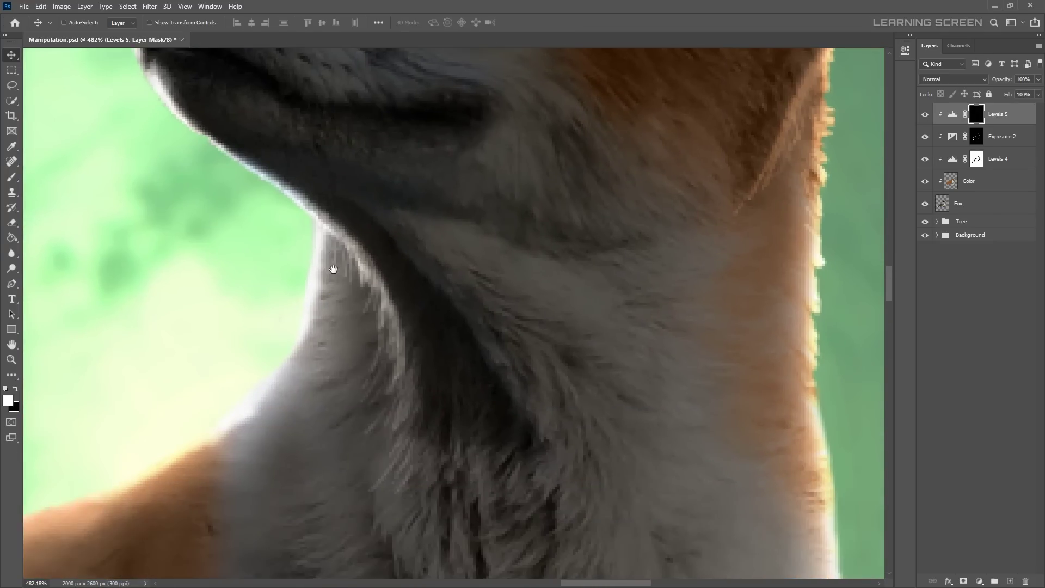
{"action": "left_click", "coordinate": [12, 178]}
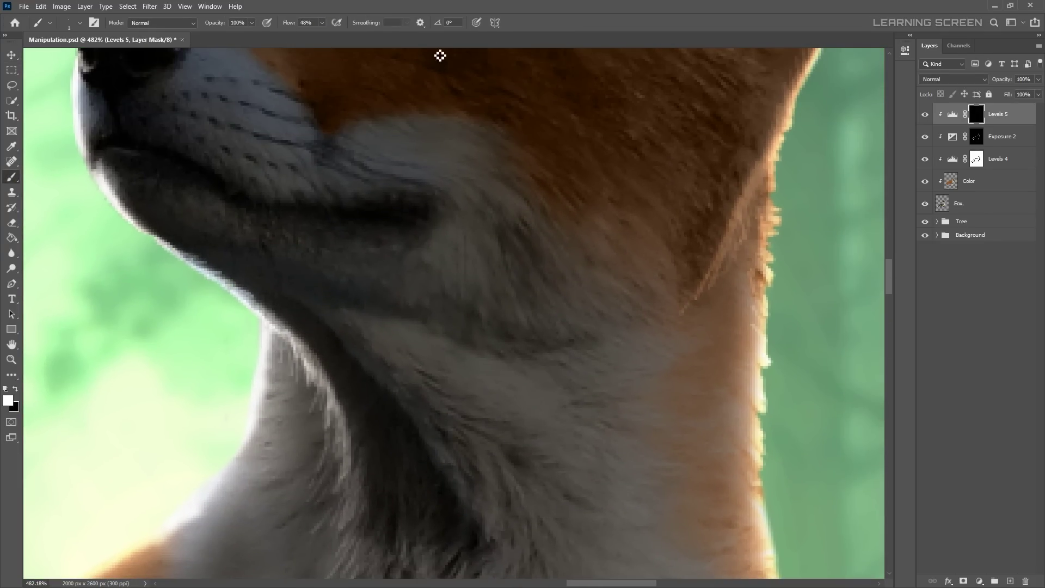
{"action": "left_click_drag", "start_coordinate": [340, 484], "coordinate": [449, 332]}
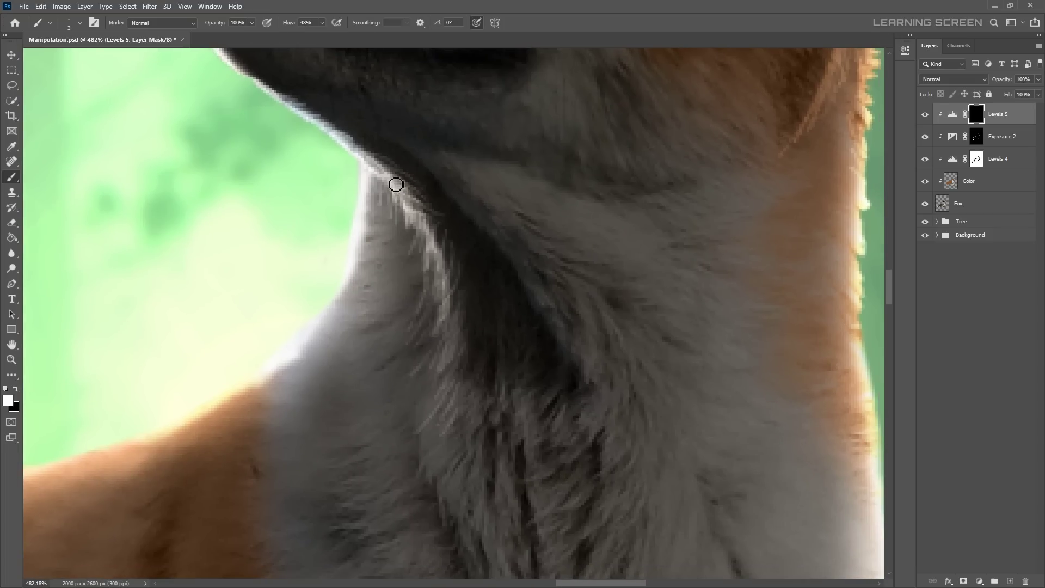
{"action": "left_click_drag", "start_coordinate": [431, 253], "coordinate": [460, 335]}
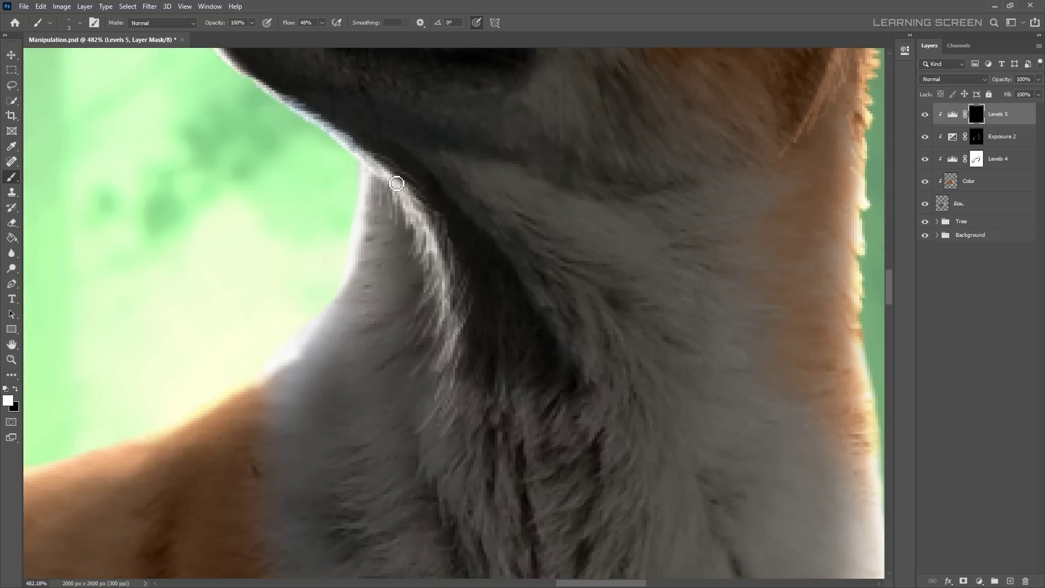
{"action": "scroll", "coordinate": [428, 235], "scroll_direction": "down", "scroll_amount": 1}
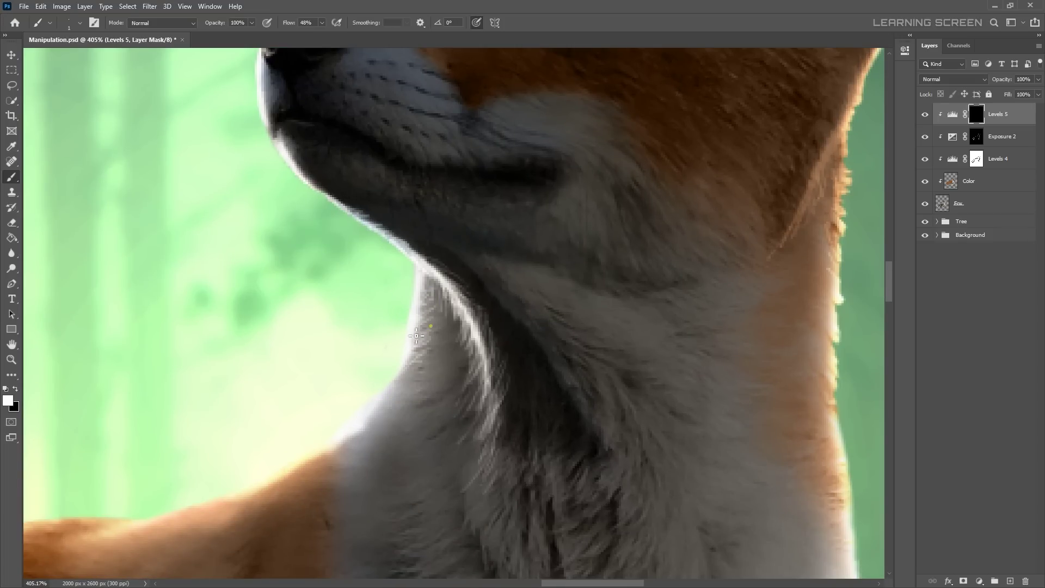
{"action": "left_click_drag", "start_coordinate": [396, 412], "coordinate": [511, 338]}
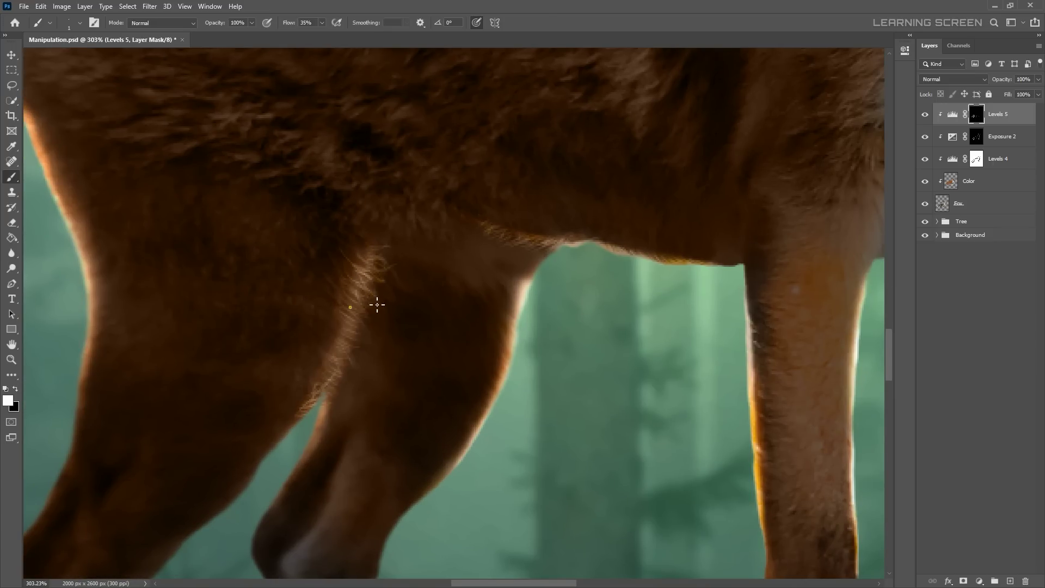
Swap the foreground and background colours and set Levels 5 to Luminosity blending
{"action": "left_click", "coordinate": [19, 389]}
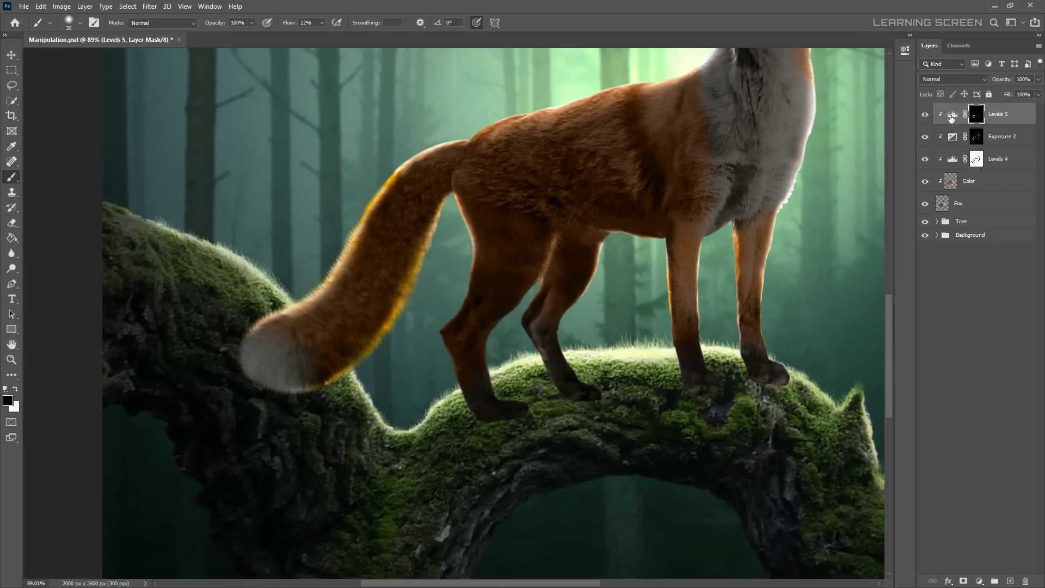
{"action": "left_click", "coordinate": [952, 79]}
{"action": "left_click", "coordinate": [929, 345]}
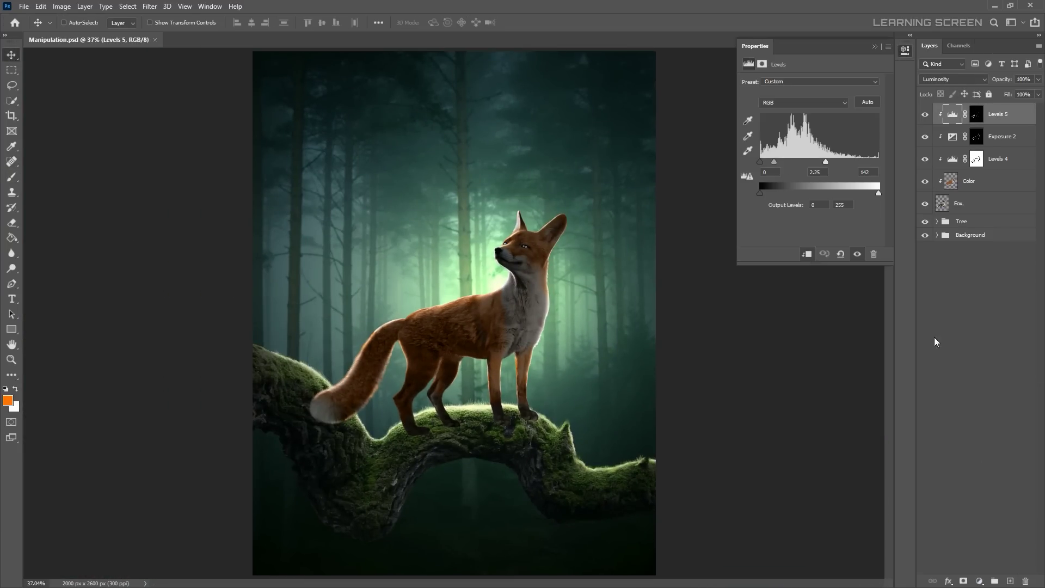
Add Hue/Saturation 2 set to Color Dodge at 52% fill, with its mask inverted
{"action": "left_click", "coordinate": [988, 474]}
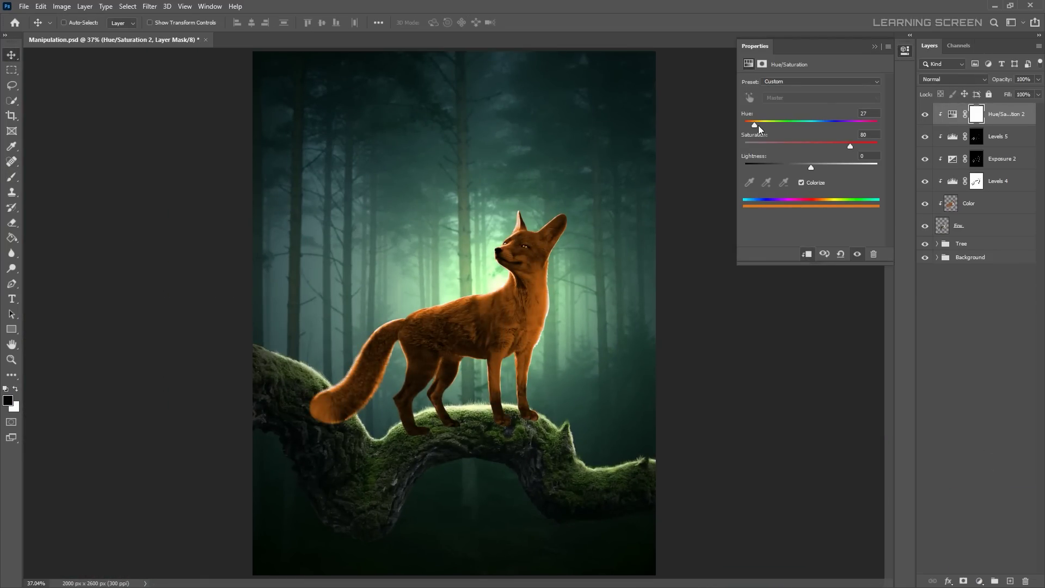
{"action": "left_click", "coordinate": [978, 117]}
{"action": "left_click", "coordinate": [952, 79]}
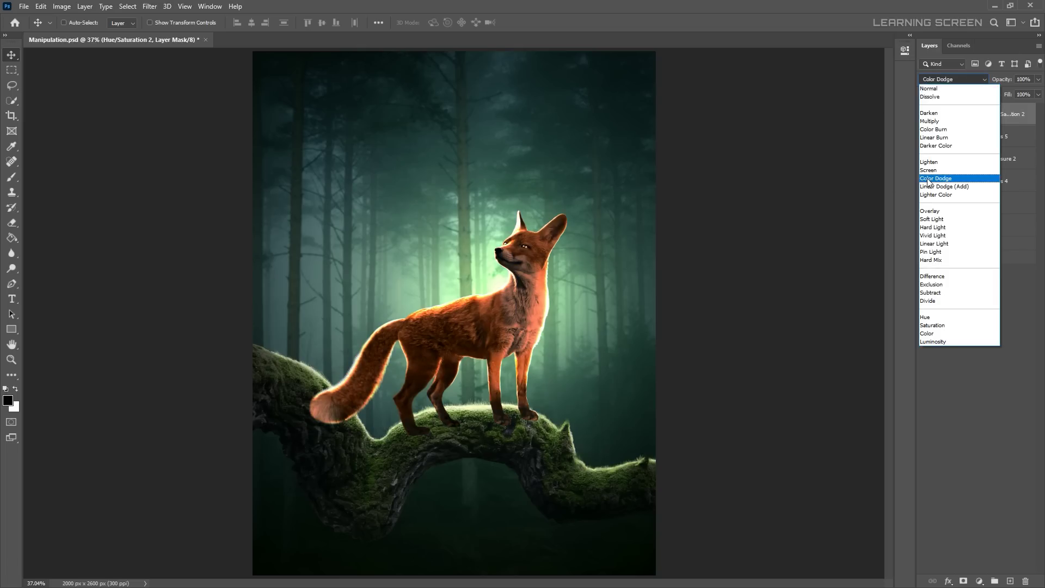
{"action": "left_click", "coordinate": [941, 174]}
{"action": "left_click_drag", "start_coordinate": [1037, 94], "coordinate": [1013, 106]}
{"action": "key", "text": "ctrl+i"}
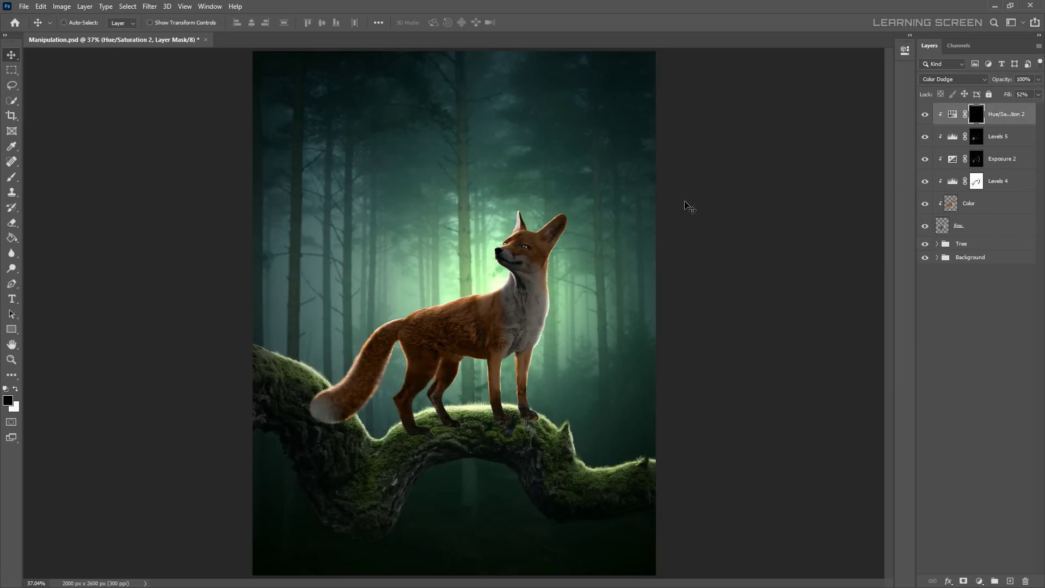
Paint white on the Hue/Saturation 2 mask to reveal a glow along the ear's outer edge
{"action": "key", "text": "b"}
{"action": "scroll", "coordinate": [577, 180], "scroll_direction": "up", "scroll_amount": 5}
{"action": "left_click_drag", "start_coordinate": [581, 179], "coordinate": [511, 326]}
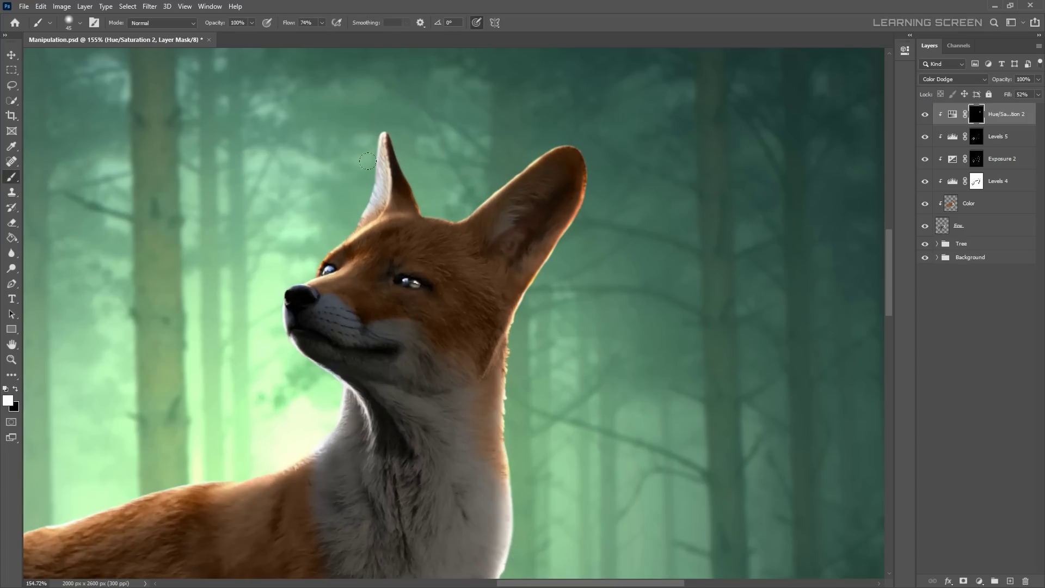
{"action": "scroll", "coordinate": [381, 190], "scroll_direction": "down", "scroll_amount": 5}
{"action": "scroll", "coordinate": [654, 242], "scroll_direction": "up", "scroll_amount": 5}
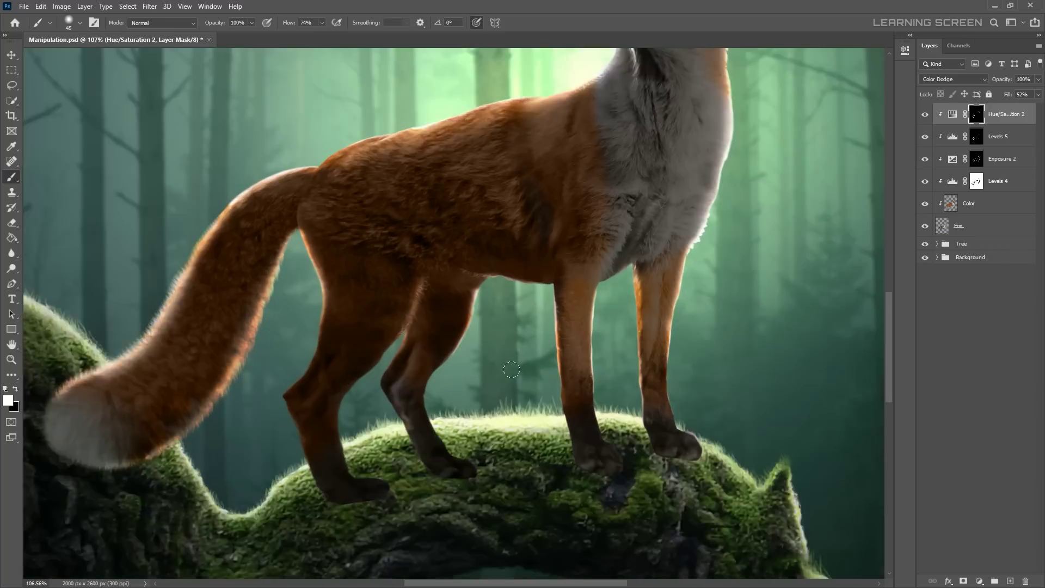
{"action": "scroll", "coordinate": [654, 242], "scroll_direction": "down", "scroll_amount": 5}
{"action": "scroll", "coordinate": [696, 294], "scroll_direction": "up", "scroll_amount": 8}
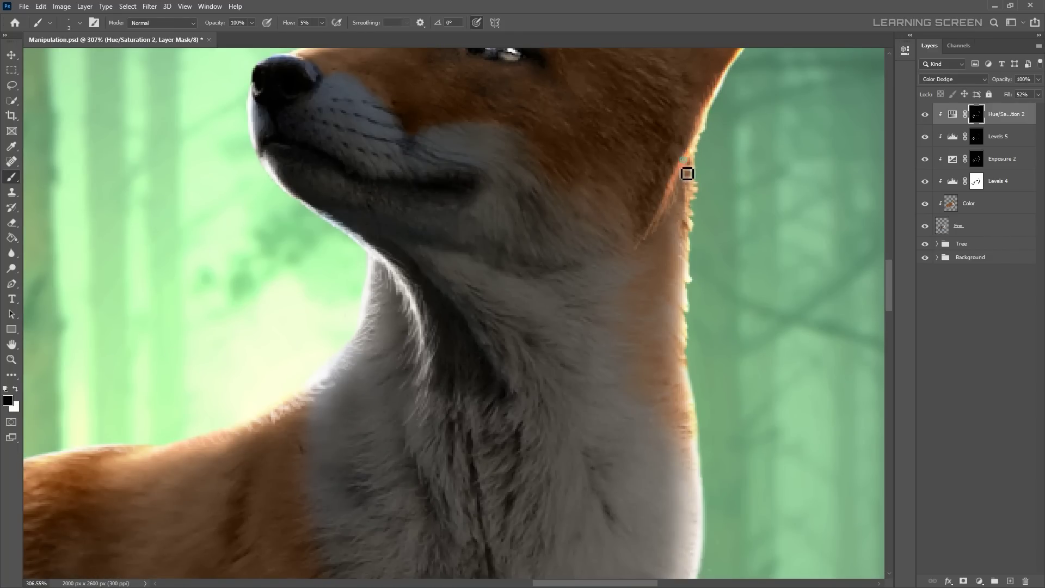
{"action": "scroll", "coordinate": [689, 174], "scroll_direction": "down", "scroll_amount": 15}
{"action": "key", "text": "v"}
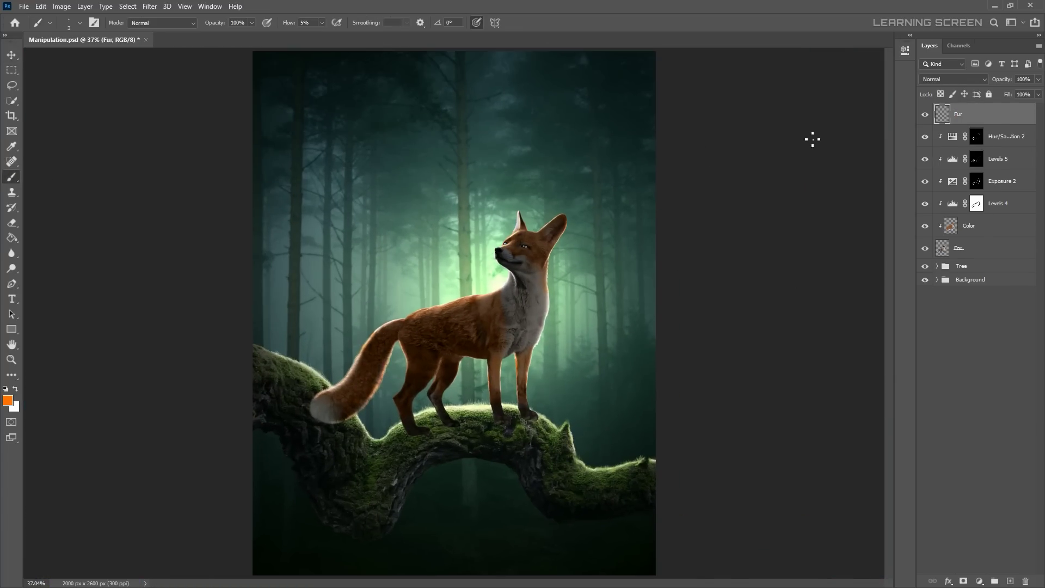
Set a white 1 px brush at 80% flow and paint fine hairs along the ear edge
{"action": "scroll", "coordinate": [487, 222], "scroll_direction": "up", "scroll_amount": 20}
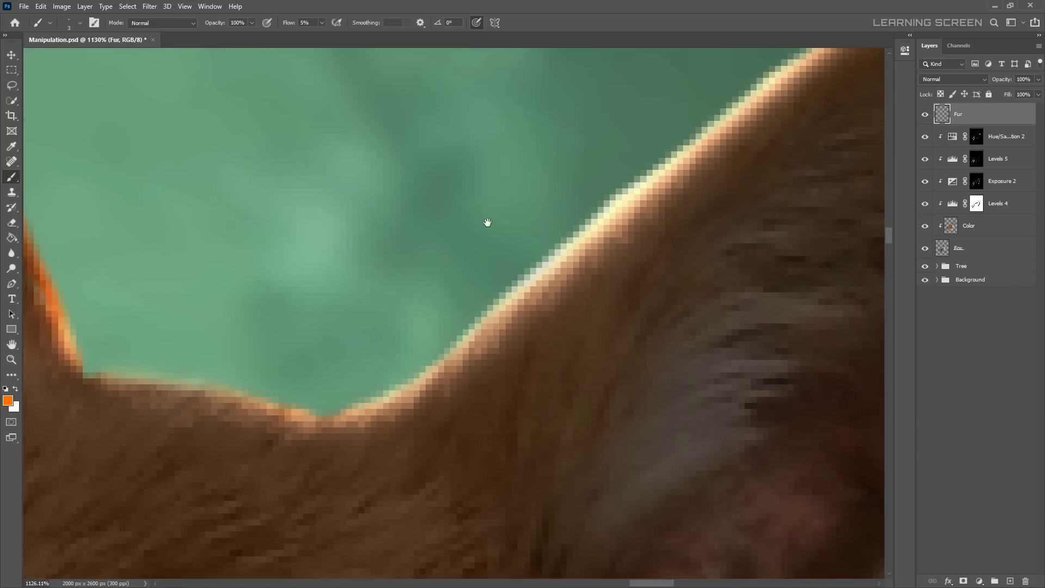
{"action": "left_click_drag", "start_coordinate": [322, 23], "coordinate": [341, 50]}
{"action": "key", "text": "x"}
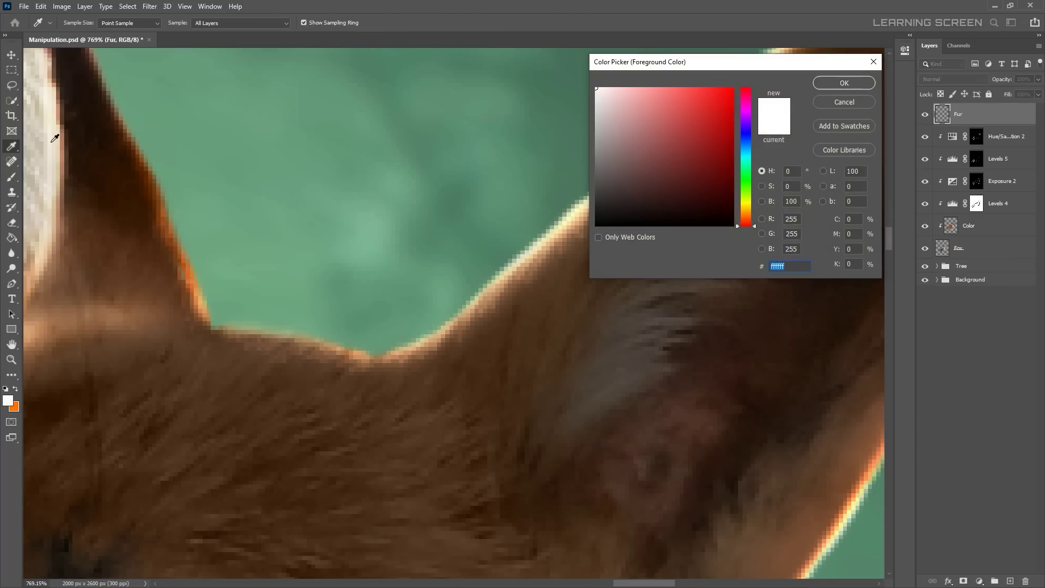
{"action": "left_click_drag", "start_coordinate": [594, 198], "coordinate": [425, 362]}
{"action": "key", "text": "shift+8"}
{"action": "key", "text": "bracketleft"}
{"action": "key", "text": "bracketleft"}
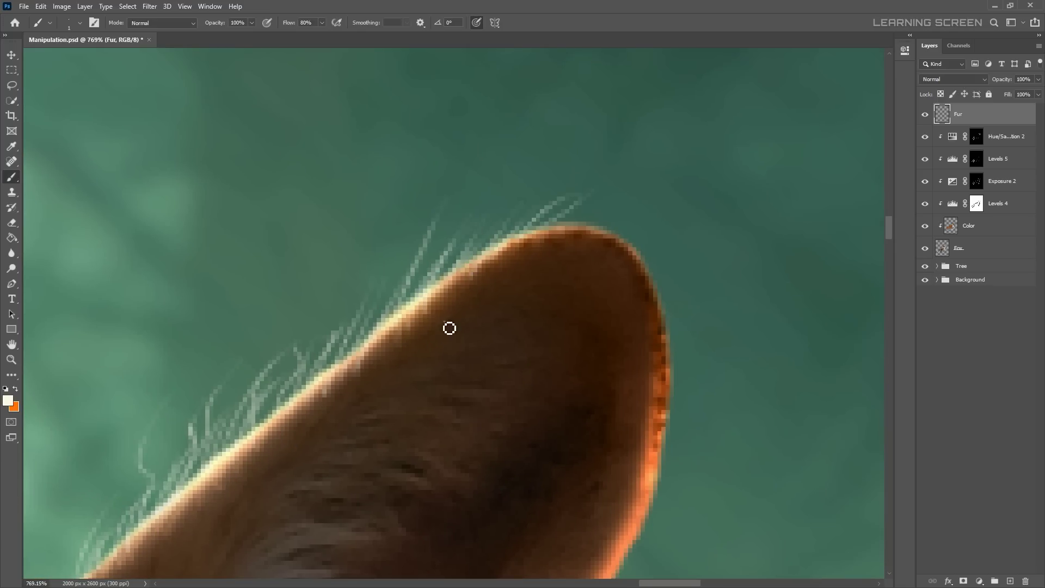
{"action": "scroll", "coordinate": [450, 328], "scroll_direction": "down", "scroll_amount": 3}
{"action": "scroll", "coordinate": [450, 329], "scroll_direction": "left", "scroll_amount": 5}
{"action": "scroll", "coordinate": [455, 306], "scroll_direction": "down", "scroll_amount": 3}
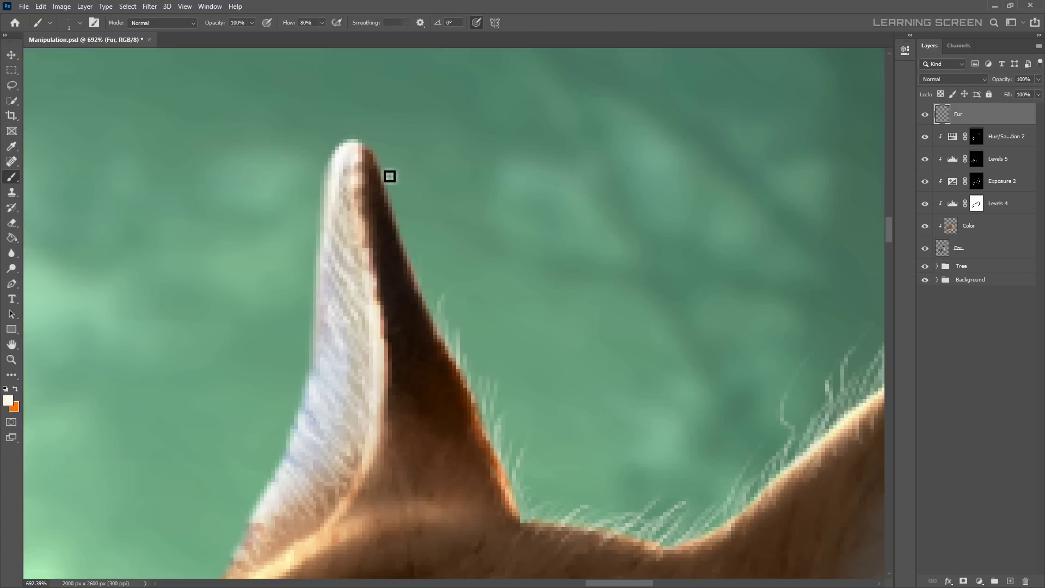
{"action": "left_click_drag", "start_coordinate": [389, 177], "coordinate": [449, 337]}
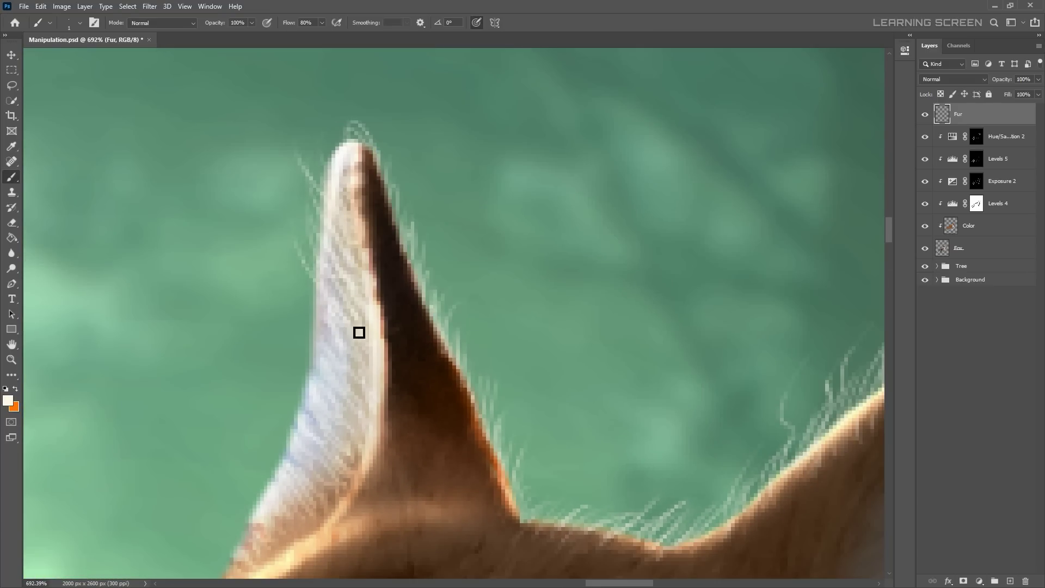
Paint light hair strands along the underside of the fox's snout
{"action": "scroll", "coordinate": [359, 333], "scroll_direction": "down", "scroll_amount": 5}
{"action": "scroll", "coordinate": [279, 322], "scroll_direction": "up", "scroll_amount": 4}
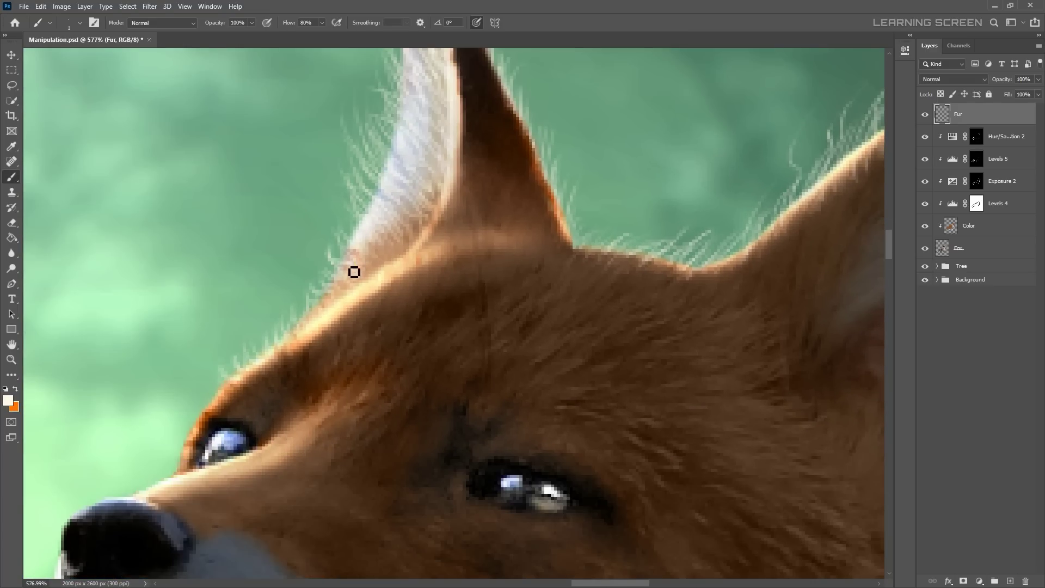
{"action": "scroll", "coordinate": [354, 272], "scroll_direction": "down", "scroll_amount": 3}
{"action": "scroll", "coordinate": [308, 409], "scroll_direction": "down", "scroll_amount": 2}
{"action": "scroll", "coordinate": [472, 469], "scroll_direction": "up", "scroll_amount": 5}
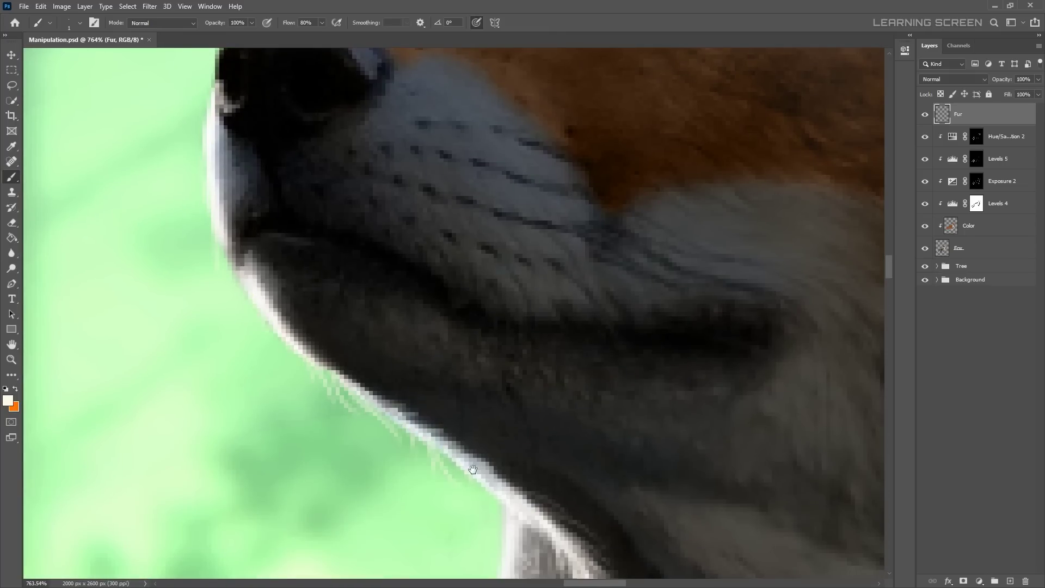
{"action": "scroll", "coordinate": [472, 469], "scroll_direction": "down", "scroll_amount": 2}
{"action": "left_click_drag", "start_coordinate": [414, 354], "coordinate": [327, 261]}
Paint white fur strands along the fox's back edge
{"action": "scroll", "coordinate": [326, 285], "scroll_direction": "up", "scroll_amount": 2}
{"action": "scroll", "coordinate": [415, 337], "scroll_direction": "up", "scroll_amount": 1}
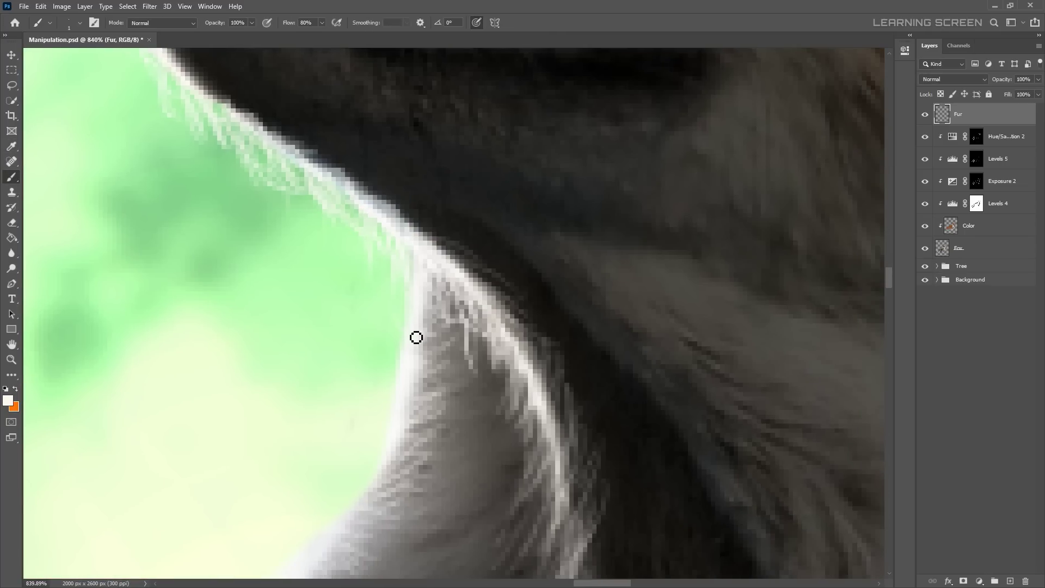
{"action": "scroll", "coordinate": [416, 337], "scroll_direction": "down", "scroll_amount": 2}
{"action": "scroll", "coordinate": [577, 335], "scroll_direction": "up", "scroll_amount": 2}
{"action": "scroll", "coordinate": [474, 355], "scroll_direction": "down", "scroll_amount": 2}
{"action": "scroll", "coordinate": [601, 337], "scroll_direction": "up", "scroll_amount": 2}
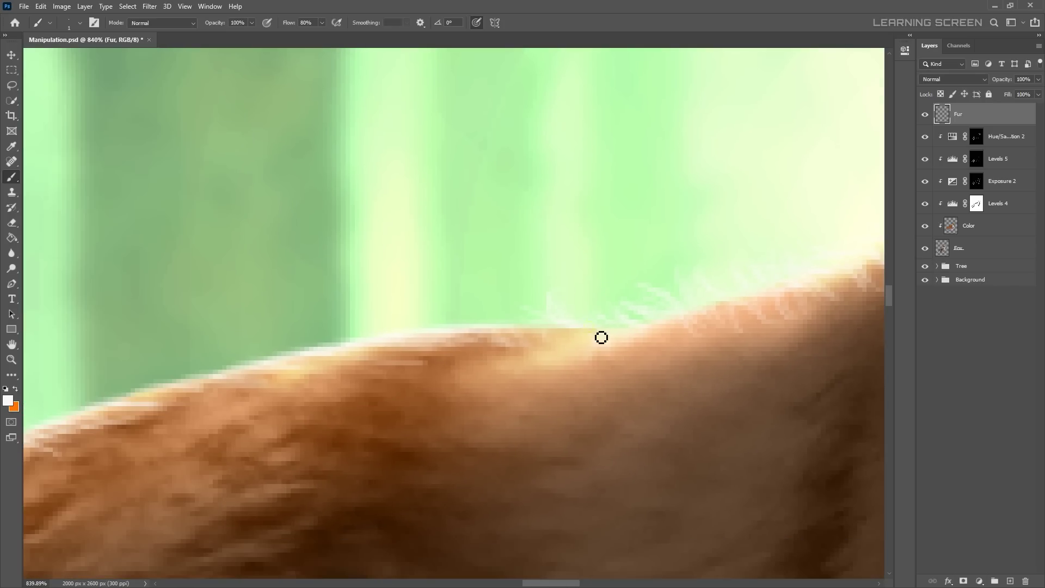
{"action": "scroll", "coordinate": [474, 313], "scroll_direction": "down", "scroll_amount": 2}
{"action": "scroll", "coordinate": [546, 257], "scroll_direction": "down", "scroll_amount": 1}
{"action": "scroll", "coordinate": [691, 273], "scroll_direction": "up", "scroll_amount": 1}
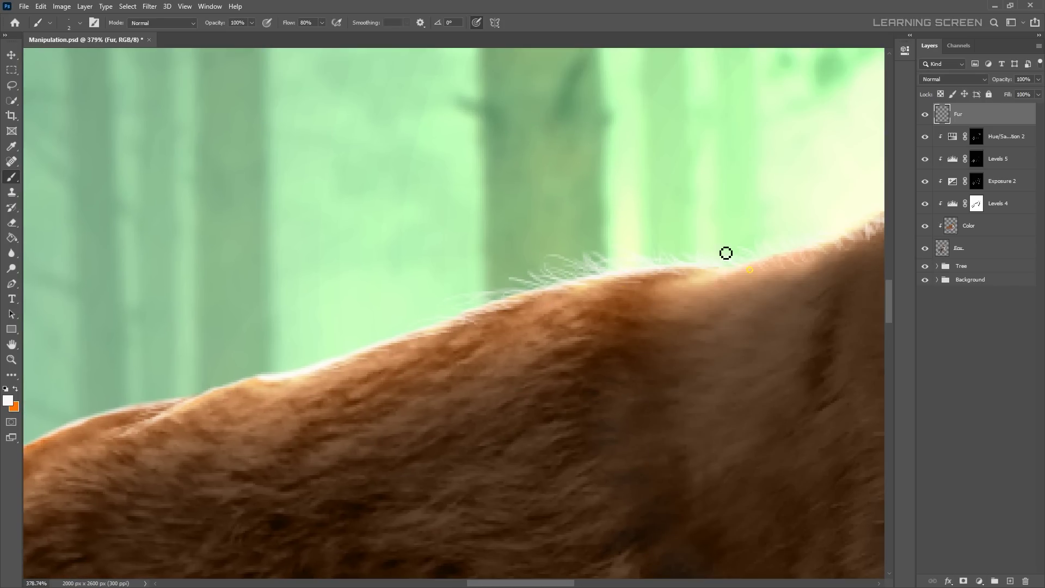
{"action": "scroll", "coordinate": [725, 252], "scroll_direction": "down", "scroll_amount": 1}
{"action": "scroll", "coordinate": [365, 360], "scroll_direction": "down", "scroll_amount": 1}
{"action": "mouse_move", "coordinate": [391, 362]}
{"action": "left_mouse_down"}
{"action": "mouse_move", "coordinate": [365, 360]}
{"action": "mouse_move", "coordinate": [452, 306]}
{"action": "left_mouse_up"}
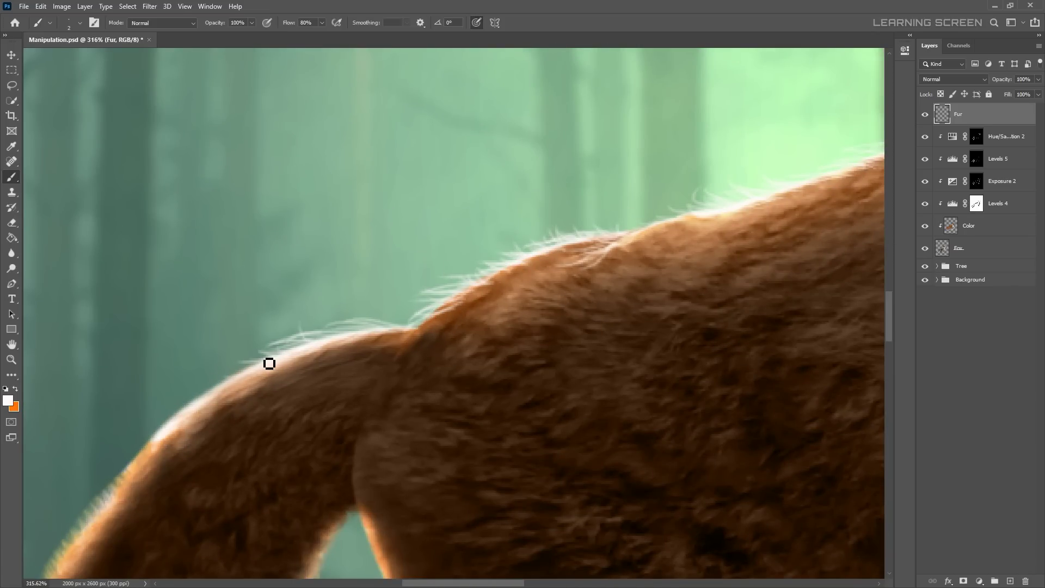
{"action": "left_click_drag", "start_coordinate": [270, 363], "coordinate": [214, 392]}
{"action": "scroll", "coordinate": [240, 408], "scroll_direction": "down", "scroll_amount": 1}
{"action": "scroll", "coordinate": [327, 408], "scroll_direction": "down", "scroll_amount": 1}
{"action": "scroll", "coordinate": [386, 370], "scroll_direction": "down", "scroll_amount": 1}
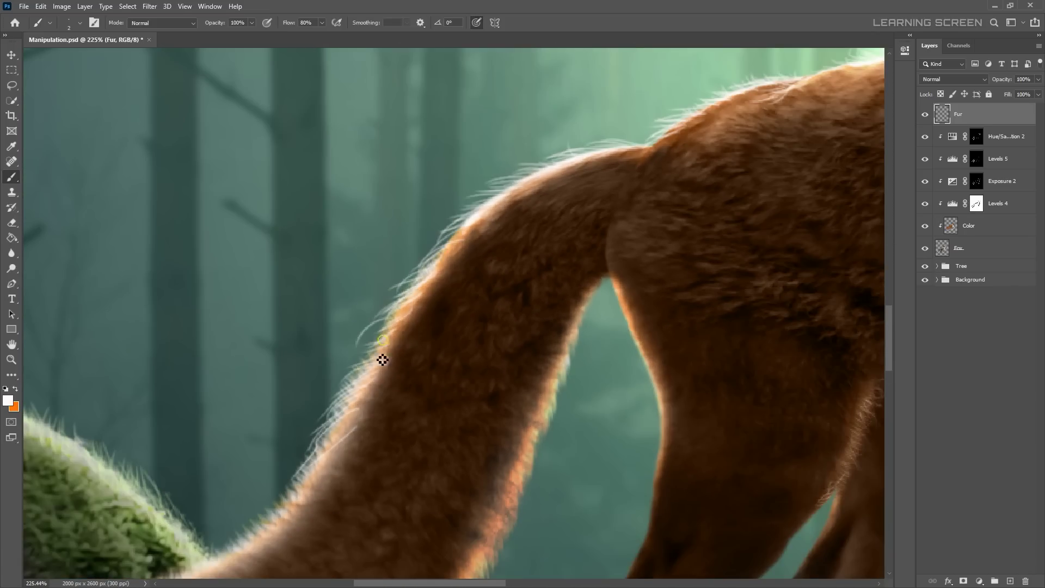
{"action": "left_click_drag", "start_coordinate": [298, 460], "coordinate": [474, 368]}
Paint thin light fur strands along the tail edge and near the tail tip
{"action": "mouse_move", "coordinate": [789, 141]}
{"action": "left_mouse_down"}
{"action": "mouse_move", "coordinate": [746, 304]}
{"action": "mouse_move", "coordinate": [636, 490]}
{"action": "mouse_move", "coordinate": [533, 577]}
{"action": "left_mouse_up"}
{"action": "left_click_drag", "start_coordinate": [734, 267], "coordinate": [701, 381]}
{"action": "left_click_drag", "start_coordinate": [653, 412], "coordinate": [609, 512]}
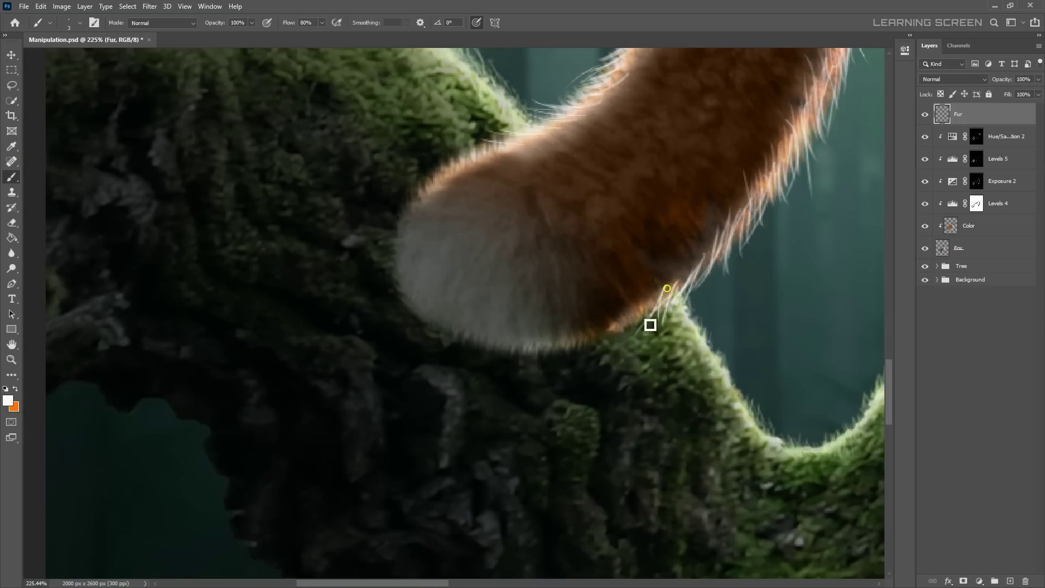
{"action": "scroll", "coordinate": [648, 324], "scroll_direction": "up", "scroll_amount": 2}
{"action": "key", "text": "bracketright"}
{"action": "left_click_drag", "start_coordinate": [756, 111], "coordinate": [715, 218]}
{"action": "left_click_drag", "start_coordinate": [598, 95], "coordinate": [514, 224]}
{"action": "mouse_move", "coordinate": [436, 289]}
{"action": "left_mouse_down"}
{"action": "mouse_move", "coordinate": [356, 328]}
{"action": "mouse_move", "coordinate": [497, 186]}
{"action": "left_mouse_up"}
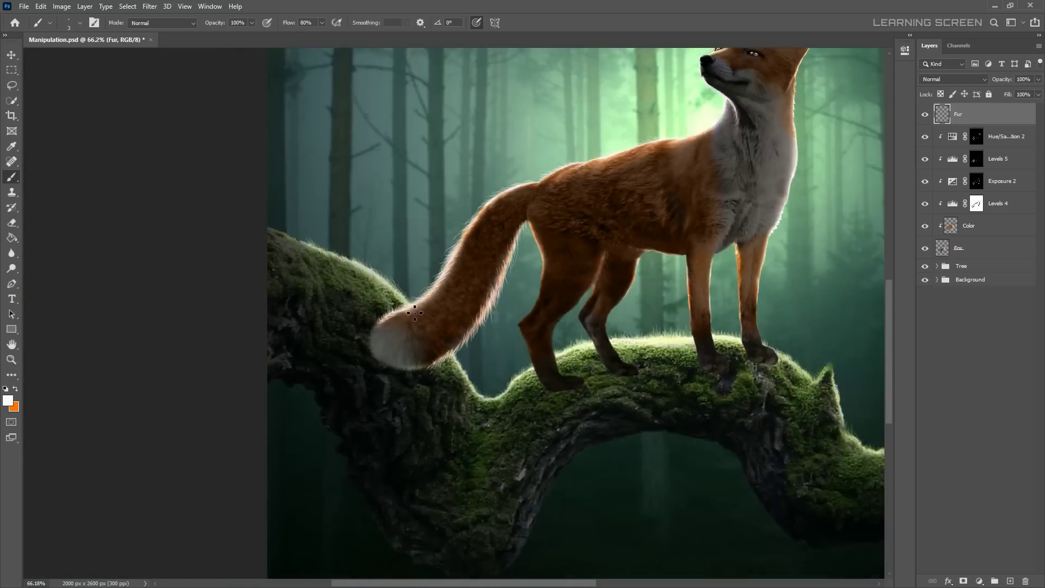
Bring the ears into view and paint 1 px fur strands along the right ear's edge
{"action": "left_click_drag", "start_coordinate": [648, 100], "coordinate": [551, 294]}
{"action": "scroll", "coordinate": [551, 293], "scroll_direction": "up", "scroll_amount": 5}
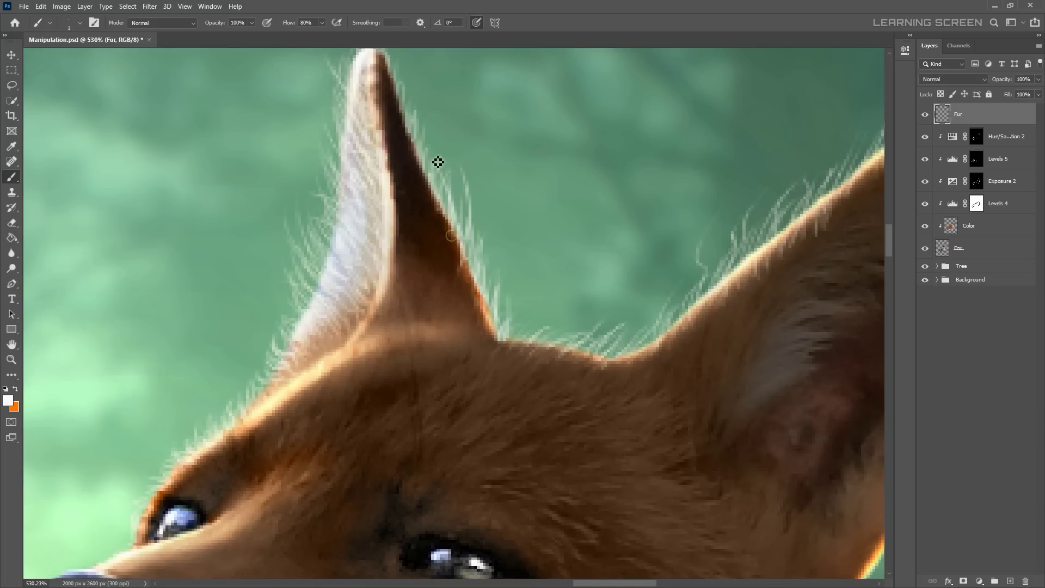
{"action": "key", "text": "bracketleft"}
{"action": "key", "text": "bracketleft"}
{"action": "mouse_move", "coordinate": [546, 350]}
{"action": "left_mouse_down"}
{"action": "mouse_move", "coordinate": [669, 173]}
{"action": "mouse_move", "coordinate": [593, 265]}
{"action": "left_mouse_up"}
{"action": "left_click_drag", "start_coordinate": [598, 275], "coordinate": [565, 316]}
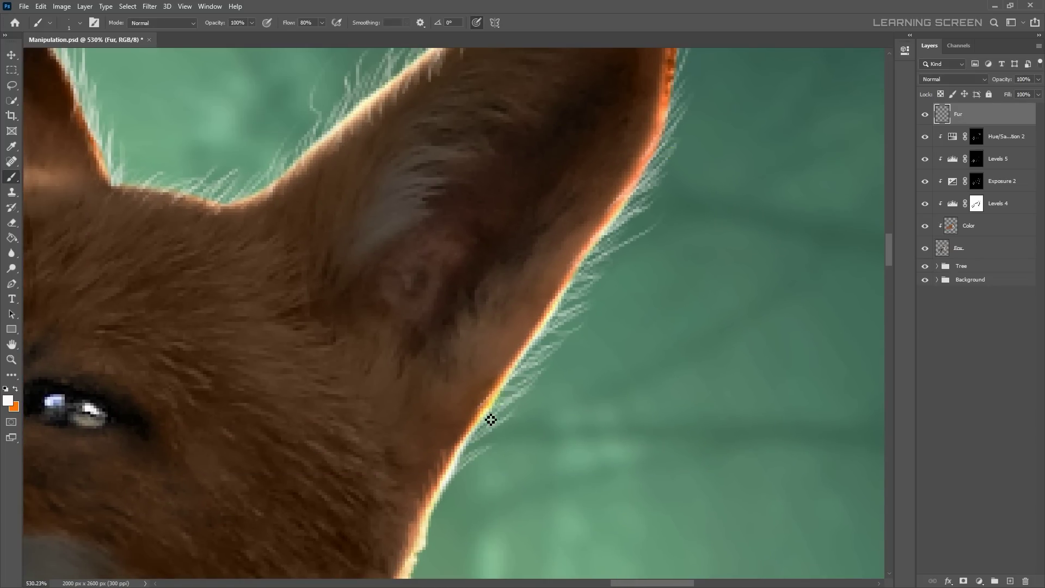
{"action": "left_click_drag", "start_coordinate": [490, 420], "coordinate": [607, 251]}
{"action": "left_click_drag", "start_coordinate": [538, 327], "coordinate": [571, 380]}
{"action": "mouse_move", "coordinate": [636, 229]}
{"action": "left_mouse_down"}
{"action": "mouse_move", "coordinate": [511, 234]}
{"action": "mouse_move", "coordinate": [492, 347]}
{"action": "mouse_move", "coordinate": [419, 294]}
{"action": "left_mouse_up"}
Paint fine fur strands down the neck edge and along the white chest
{"action": "left_click_drag", "start_coordinate": [416, 381], "coordinate": [419, 292]}
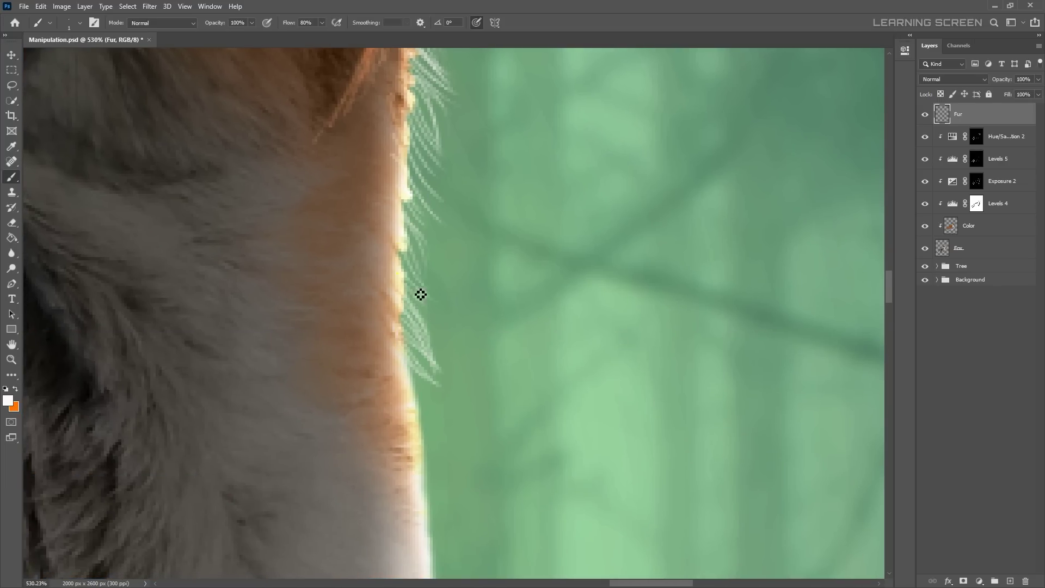
{"action": "left_click_drag", "start_coordinate": [424, 446], "coordinate": [413, 207]}
{"action": "left_click_drag", "start_coordinate": [405, 327], "coordinate": [269, 452]}
{"action": "left_click_drag", "start_coordinate": [290, 152], "coordinate": [341, 413]}
{"action": "left_click_drag", "start_coordinate": [332, 370], "coordinate": [322, 445]}
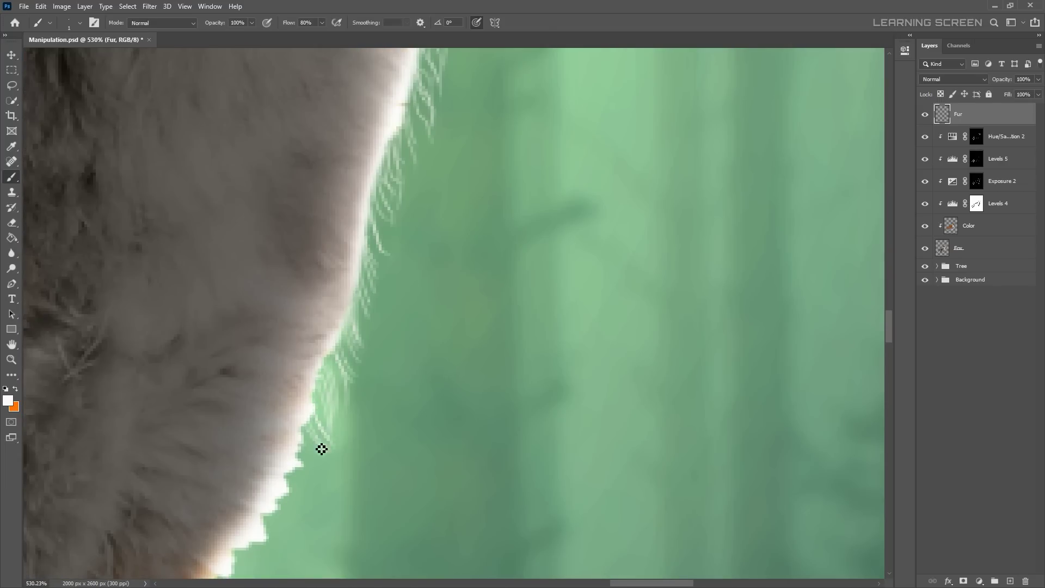
{"action": "scroll", "coordinate": [329, 290], "scroll_direction": "down", "scroll_amount": 1}
{"action": "key", "text": "bracketright"}
{"action": "left_click_drag", "start_coordinate": [326, 354], "coordinate": [321, 408]}
Shrink the brush back to 1 pixel and lower its flow to 52%
{"action": "scroll", "coordinate": [321, 408], "scroll_direction": "down", "scroll_amount": 3}
{"action": "scroll", "coordinate": [287, 333], "scroll_direction": "down", "scroll_amount": 1}
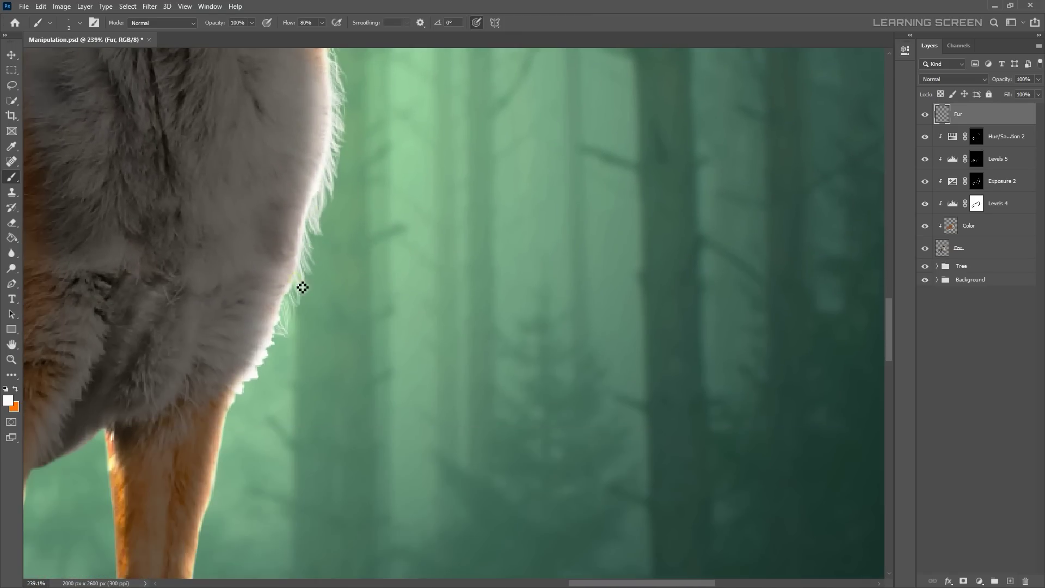
{"action": "scroll", "coordinate": [244, 403], "scroll_direction": "down", "scroll_amount": 6}
{"action": "scroll", "coordinate": [303, 285], "scroll_direction": "up", "scroll_amount": 6}
{"action": "key", "text": "bracketleft"}
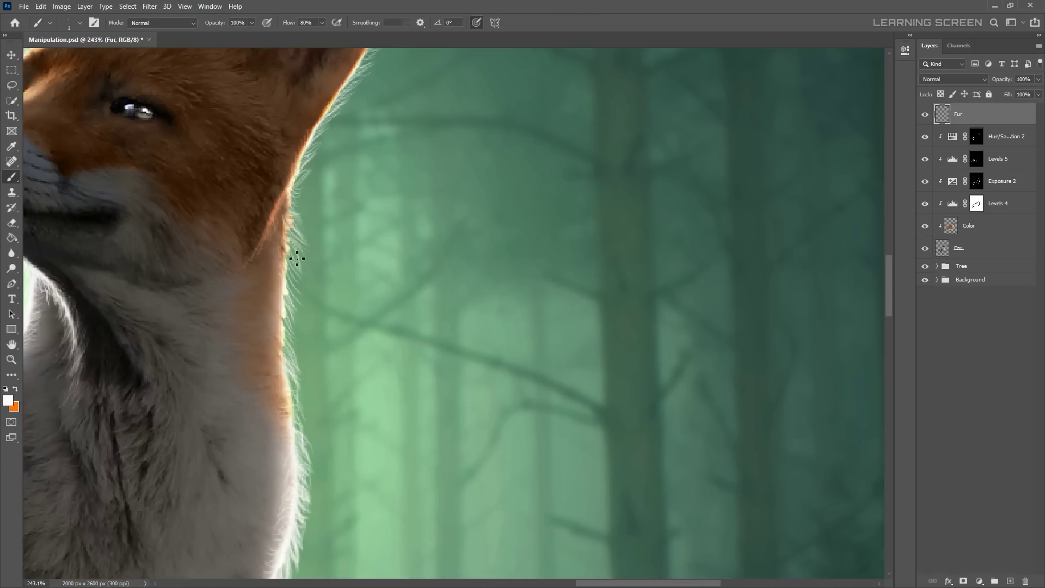
{"action": "scroll", "coordinate": [291, 363], "scroll_direction": "up", "scroll_amount": 3}
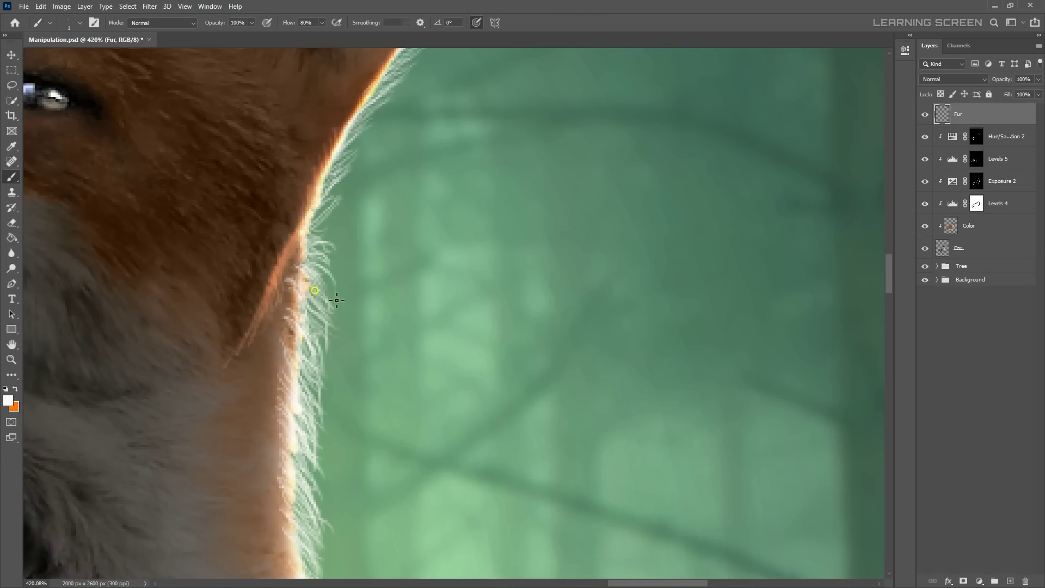
{"action": "scroll", "coordinate": [401, 105], "scroll_direction": "down", "scroll_amount": 4}
{"action": "scroll", "coordinate": [290, 338], "scroll_direction": "up", "scroll_amount": 4}
{"action": "scroll", "coordinate": [450, 343], "scroll_direction": "down", "scroll_amount": 5}
{"action": "scroll", "coordinate": [308, 366], "scroll_direction": "up", "scroll_amount": 5}
{"action": "key", "text": "shift+5"}
{"action": "key", "text": "shift+2"}
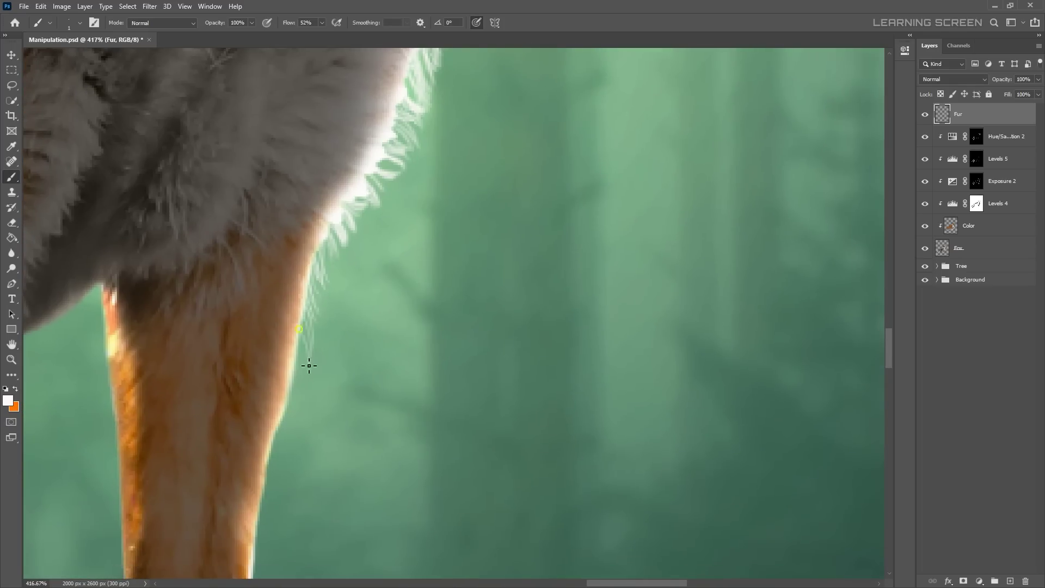
Fine-tune the fur brush back to its finest size with flow at 53%
{"action": "scroll", "coordinate": [308, 365], "scroll_direction": "down", "scroll_amount": 2}
{"action": "scroll", "coordinate": [271, 397], "scroll_direction": "up", "scroll_amount": 4}
{"action": "key", "text": "bracketright"}
{"action": "scroll", "coordinate": [269, 327], "scroll_direction": "down", "scroll_amount": 2}
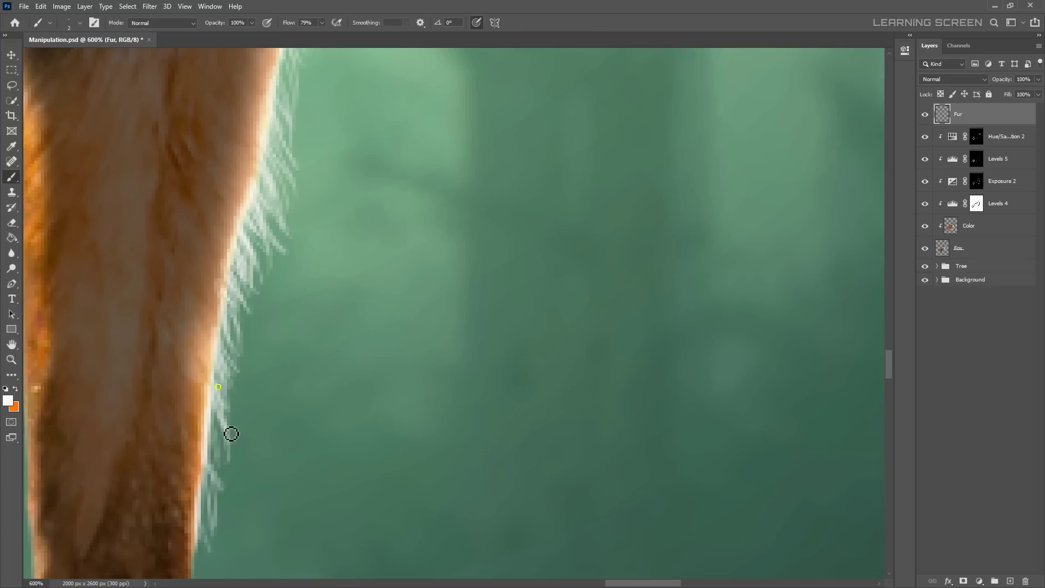
{"action": "scroll", "coordinate": [228, 431], "scroll_direction": "down", "scroll_amount": 2}
{"action": "key", "text": "bracketright"}
{"action": "scroll", "coordinate": [214, 377], "scroll_direction": "down", "scroll_amount": 2}
{"action": "scroll", "coordinate": [217, 140], "scroll_direction": "up", "scroll_amount": 5}
{"action": "scroll", "coordinate": [233, 321], "scroll_direction": "up", "scroll_amount": 3}
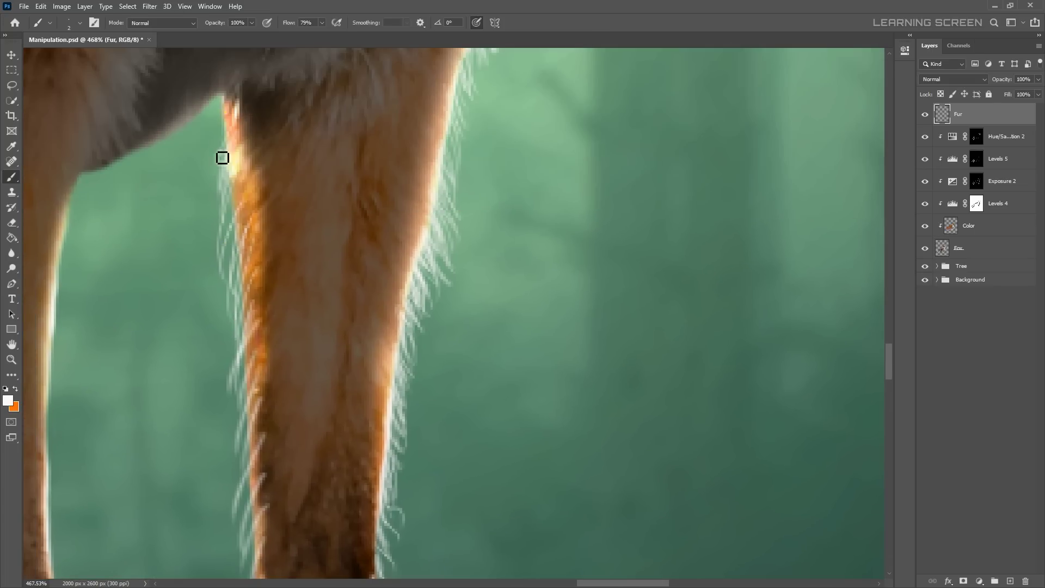
{"action": "scroll", "coordinate": [221, 159], "scroll_direction": "down", "scroll_amount": 3}
{"action": "scroll", "coordinate": [299, 310], "scroll_direction": "up", "scroll_amount": 3}
{"action": "key", "text": "bracketleft"}
{"action": "scroll", "coordinate": [221, 282], "scroll_direction": "down", "scroll_amount": 2}
{"action": "key", "text": "shift+5"}
{"action": "key", "text": "shift+3"}
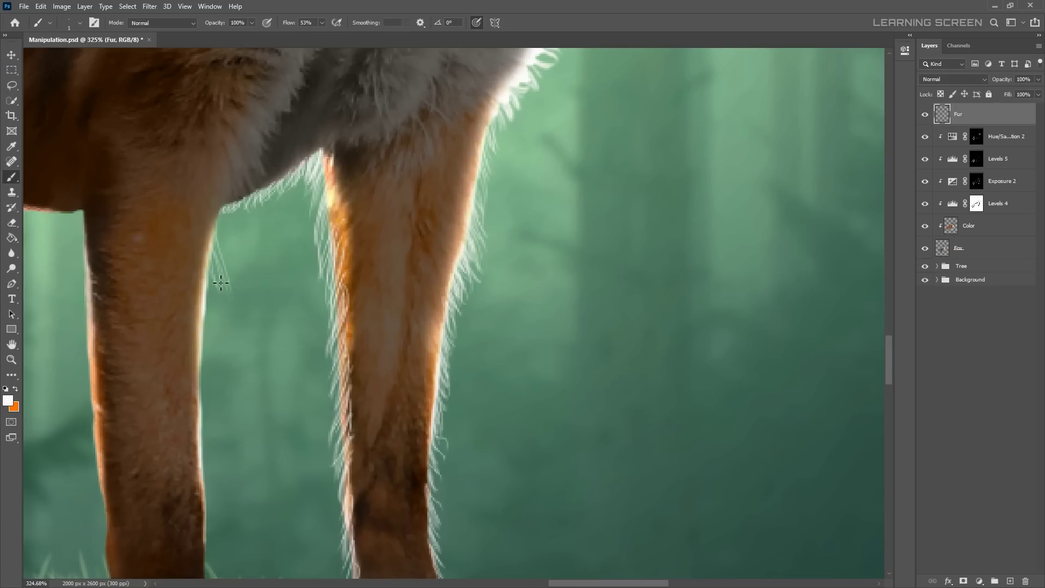
Check the lower legs and back, erasing stray fur strokes before resuming the brush
{"action": "left_click_drag", "start_coordinate": [328, 325], "coordinate": [349, 219]}
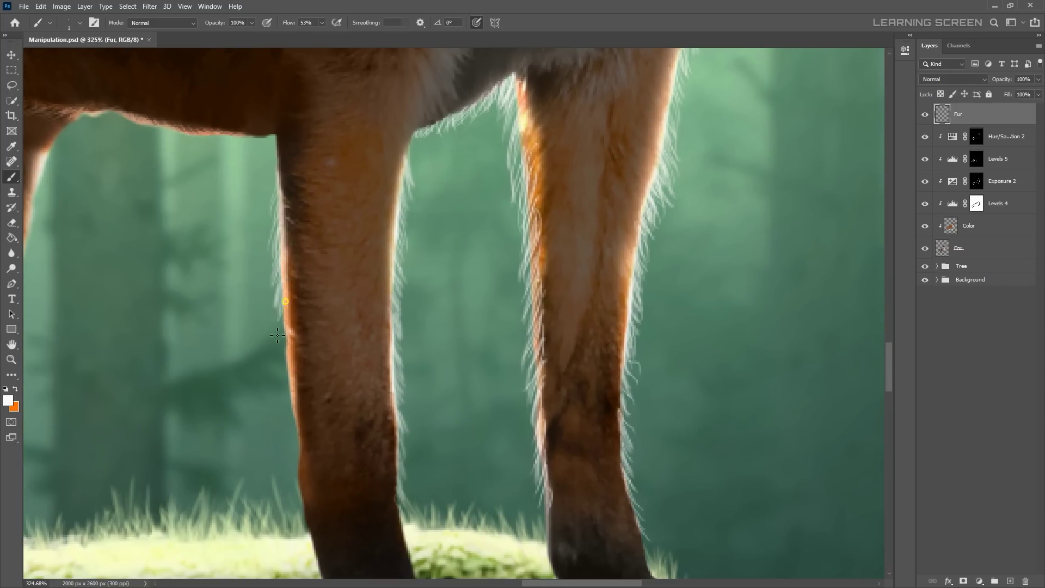
{"action": "left_click_drag", "start_coordinate": [50, 182], "coordinate": [199, 154]}
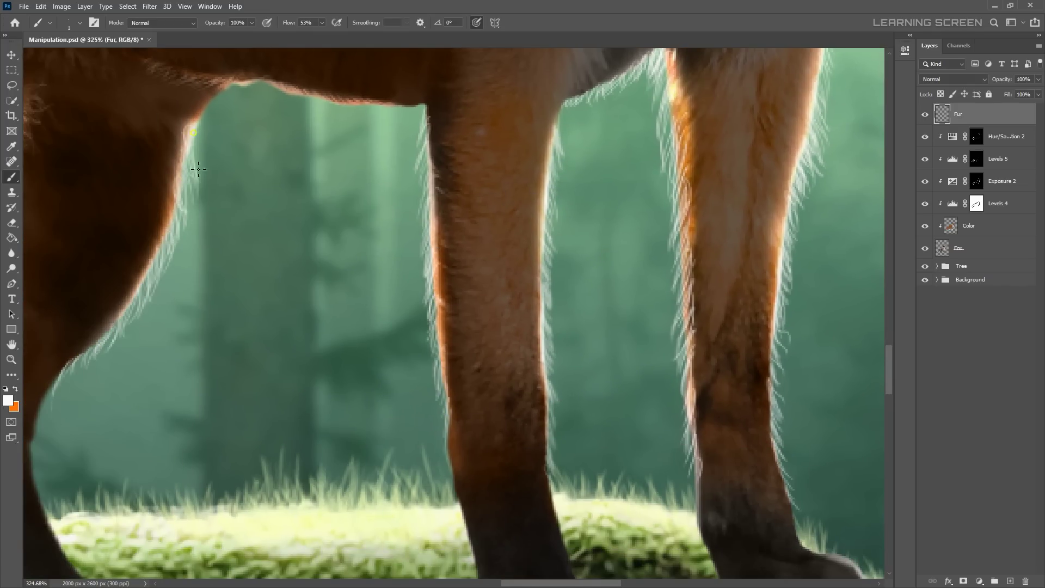
{"action": "scroll", "coordinate": [199, 169], "scroll_direction": "down", "scroll_amount": 5}
{"action": "scroll", "coordinate": [322, 154], "scroll_direction": "up", "scroll_amount": 6}
{"action": "key", "text": "e"}
{"action": "scroll", "coordinate": [169, 215], "scroll_direction": "up", "scroll_amount": 1}
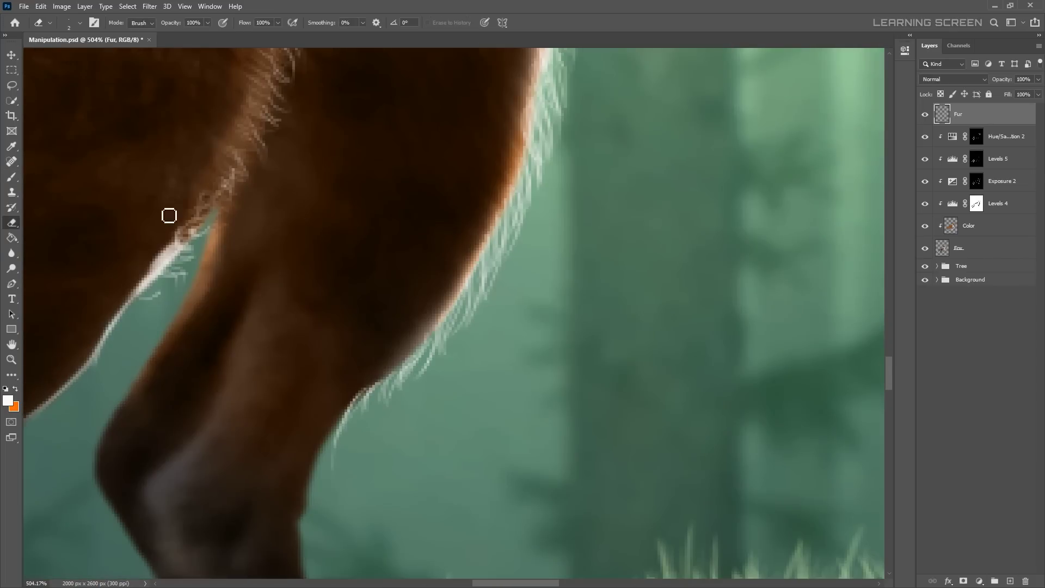
{"action": "scroll", "coordinate": [357, 259], "scroll_direction": "down", "scroll_amount": 3}
{"action": "key", "text": "b"}
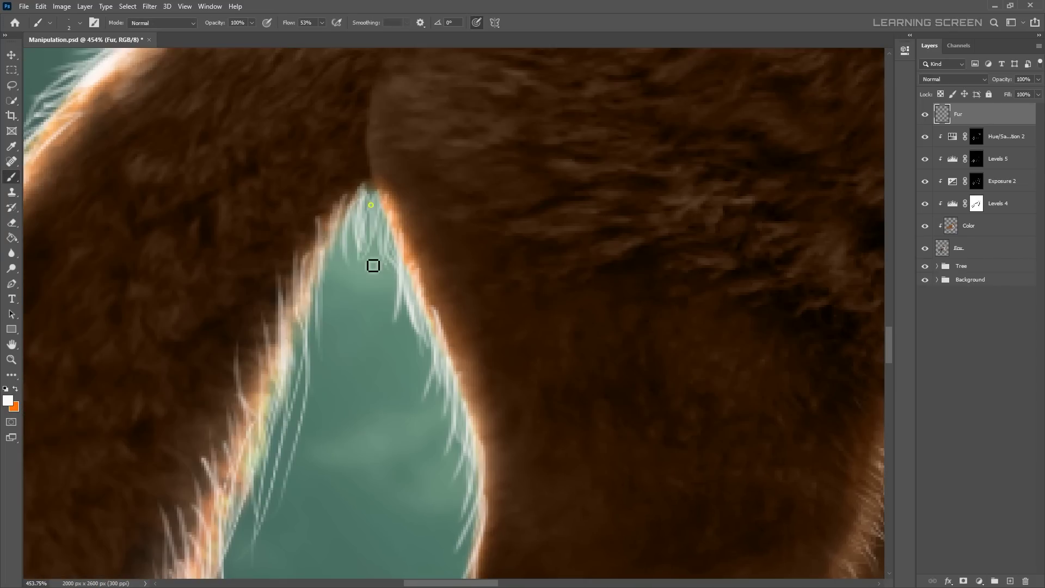
{"action": "scroll", "coordinate": [363, 353], "scroll_direction": "down", "scroll_amount": 3}
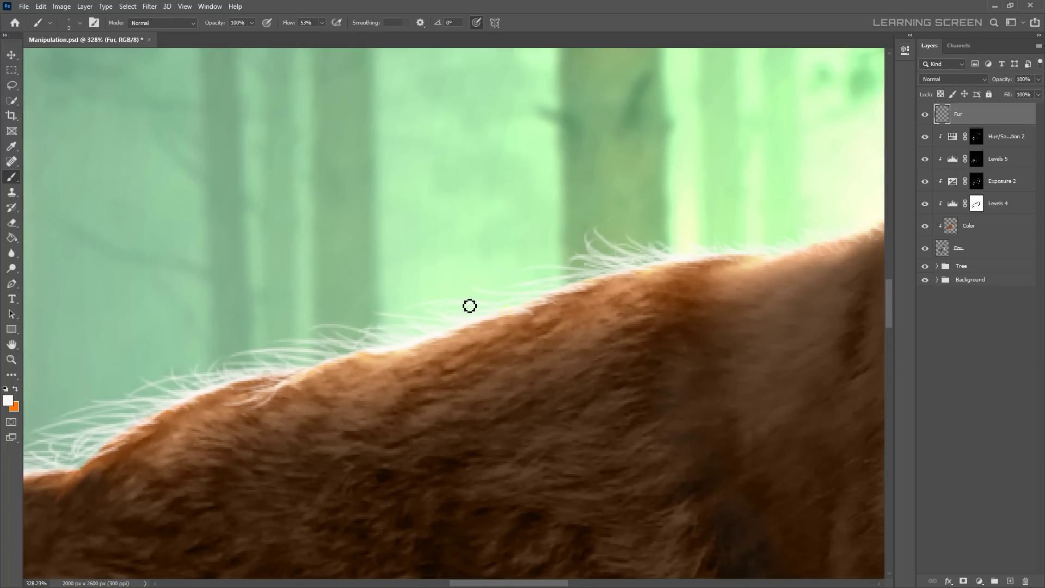
{"action": "left_click_drag", "start_coordinate": [469, 305], "coordinate": [472, 342]}
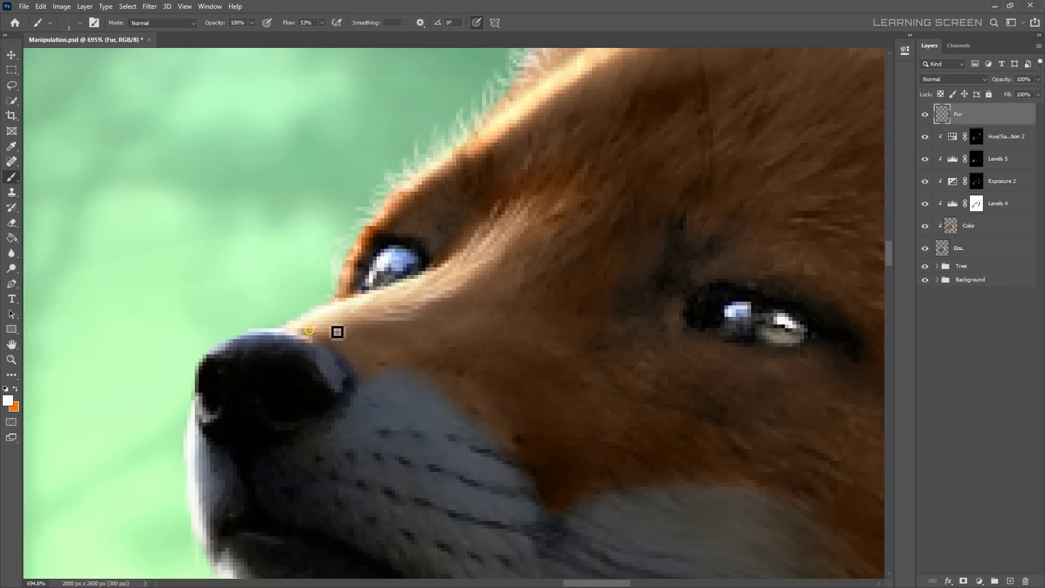
Paint a curved white whisker across the muzzle with a slightly larger brush
{"action": "scroll", "coordinate": [519, 193], "scroll_direction": "down", "scroll_amount": 5}
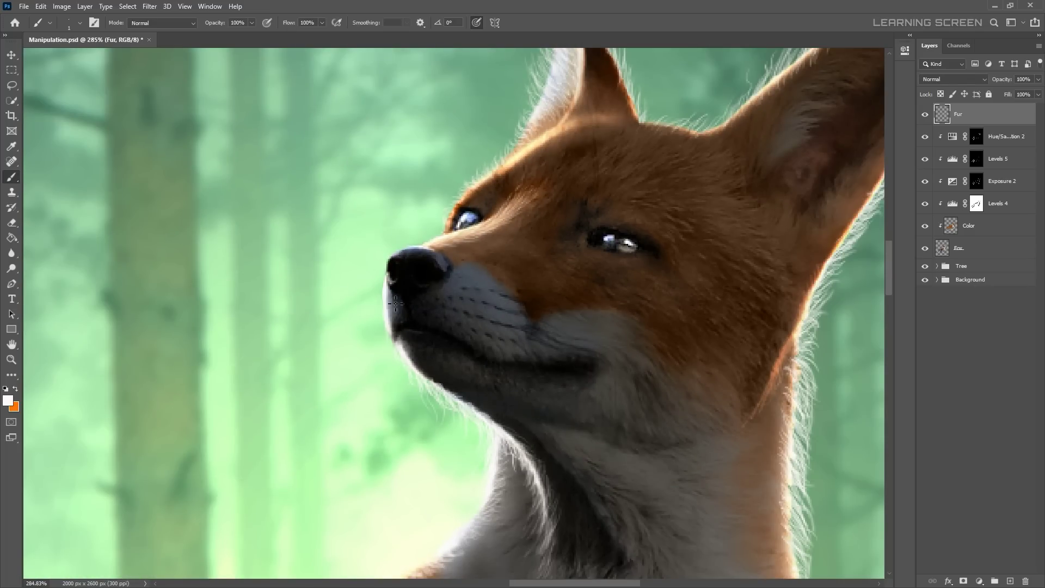
{"action": "scroll", "coordinate": [380, 272], "scroll_direction": "up", "scroll_amount": 2}
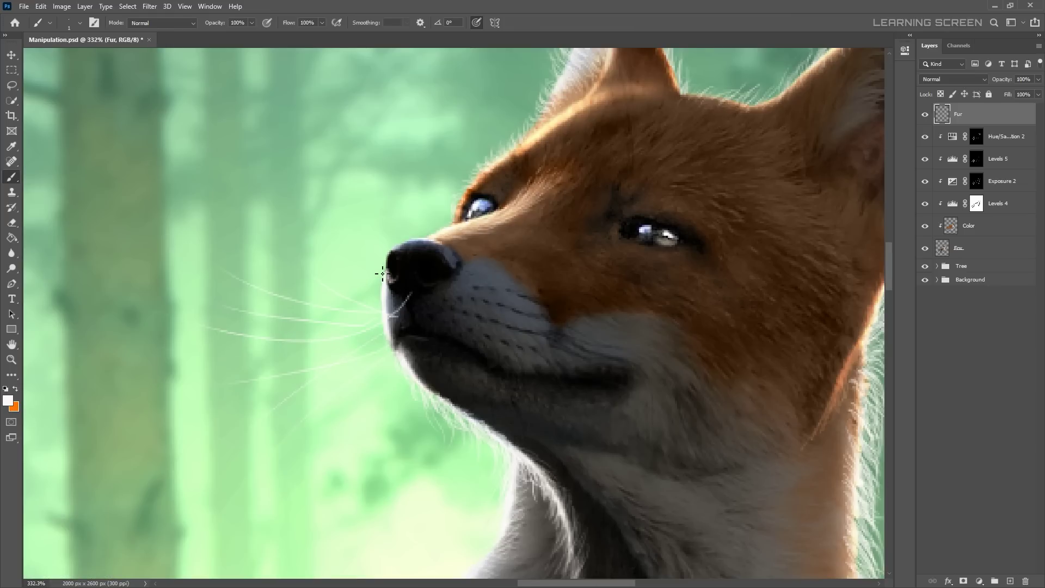
{"action": "key", "text": "bracketright"}
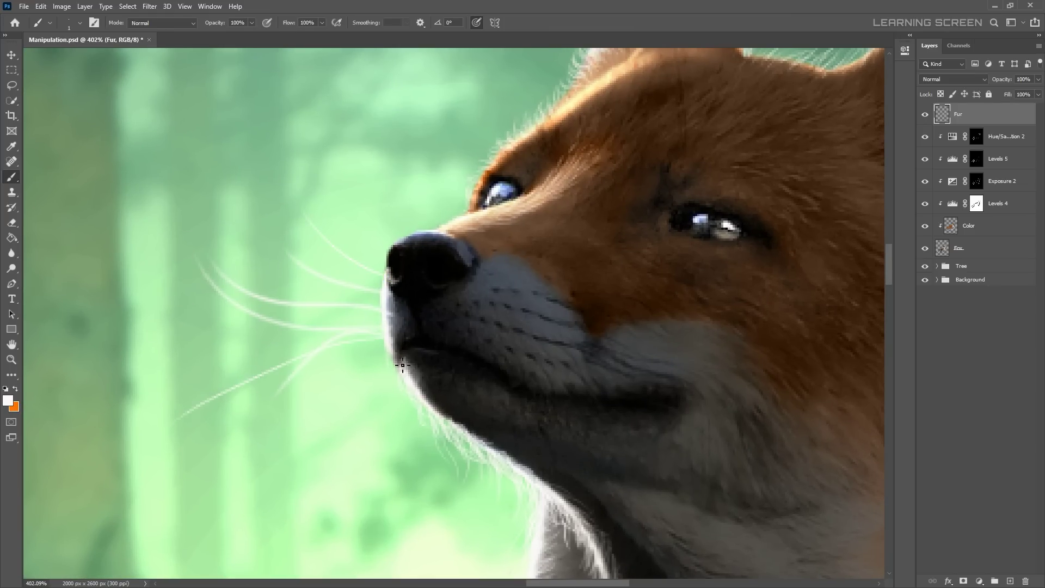
{"action": "scroll", "coordinate": [403, 365], "scroll_direction": "down", "scroll_amount": 3}
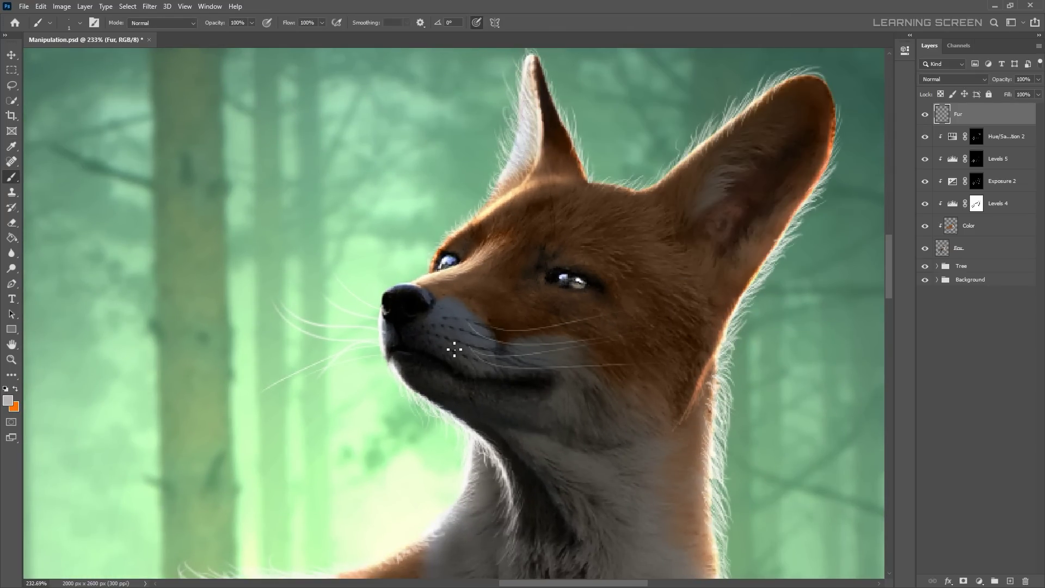
{"action": "left_click_drag", "start_coordinate": [454, 349], "coordinate": [545, 399]}
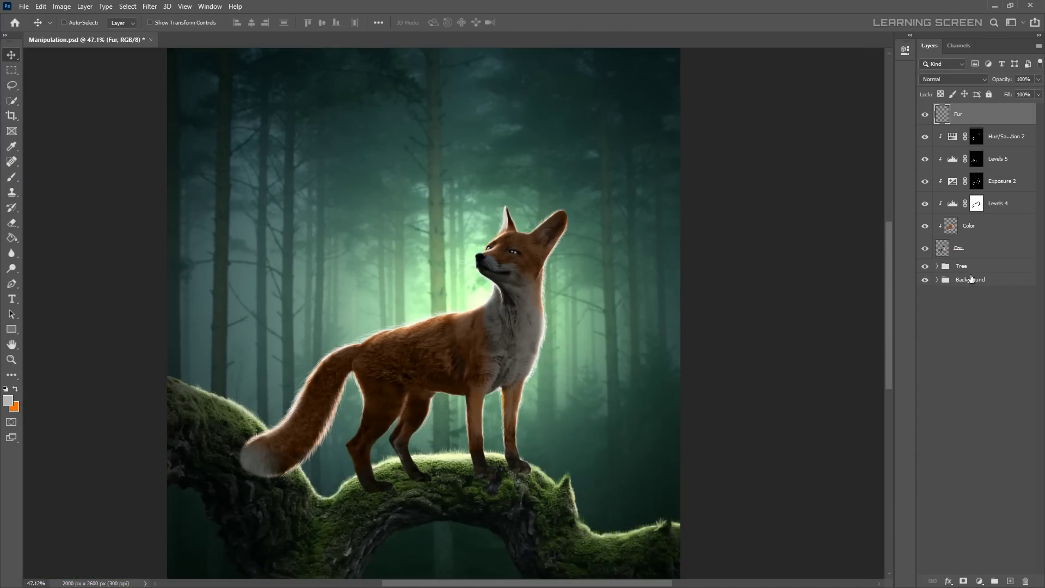
Create a Light_Glow layer and dab pale yellow with a soft round brush beside the chest
{"action": "key", "text": "ctrl+alt+shift+n"}
{"action": "double_click", "coordinate": [963, 114]}
{"action": "key", "text": "b"}
{"action": "right_click", "coordinate": [310, 185]}
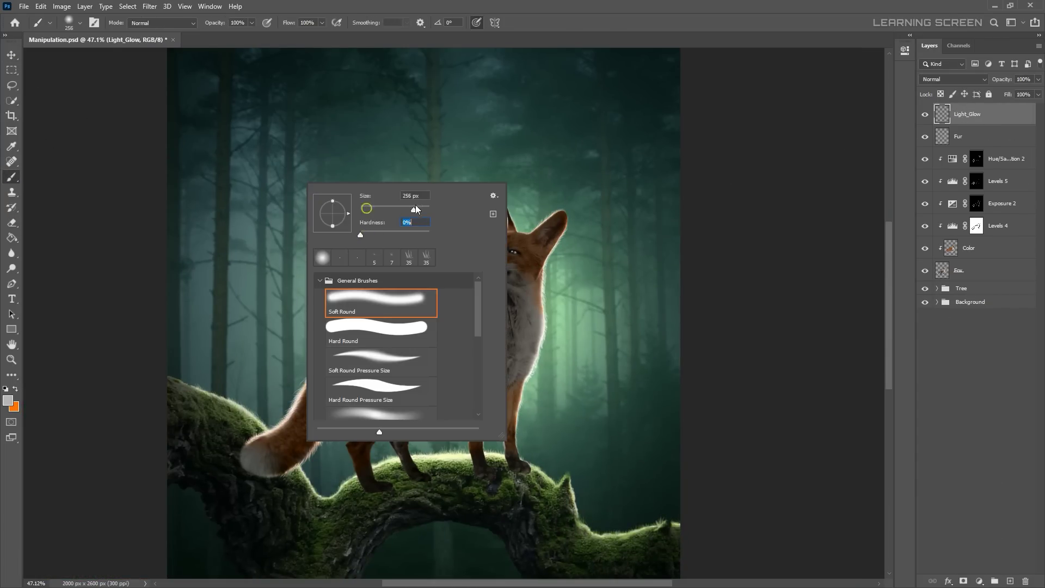
{"action": "left_click", "coordinate": [8, 400]}
{"action": "left_click", "coordinate": [77, 298]}
{"action": "left_click", "coordinate": [283, 281]}
{"action": "left_click", "coordinate": [559, 320]}
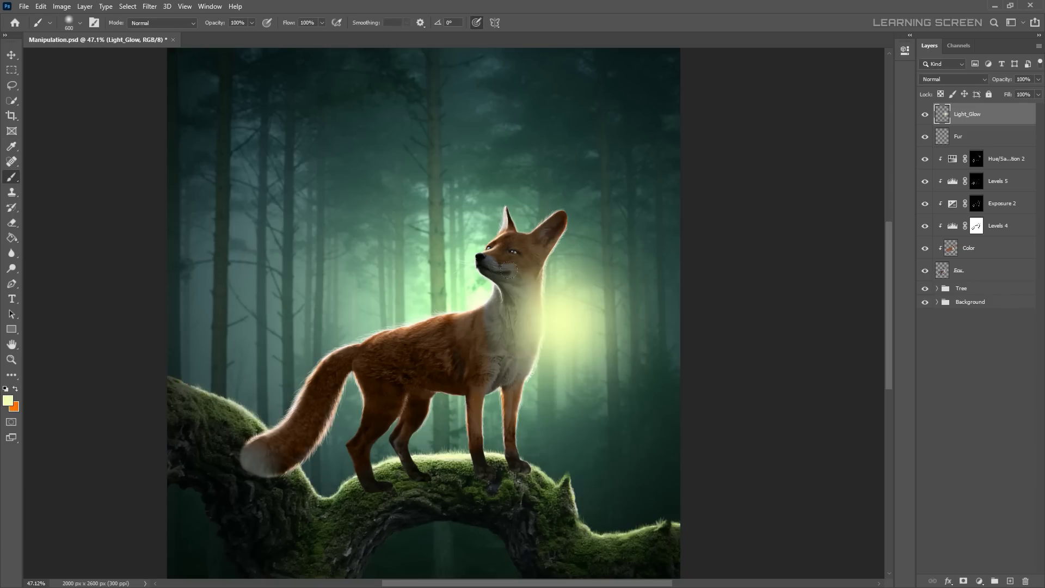
Set the Light_Glow layer to Color Dodge with fill reduced to 35%
{"action": "left_click", "coordinate": [952, 79]}
{"action": "left_click", "coordinate": [938, 170]}
{"action": "left_click_drag", "start_coordinate": [1036, 106], "coordinate": [1005, 107]}
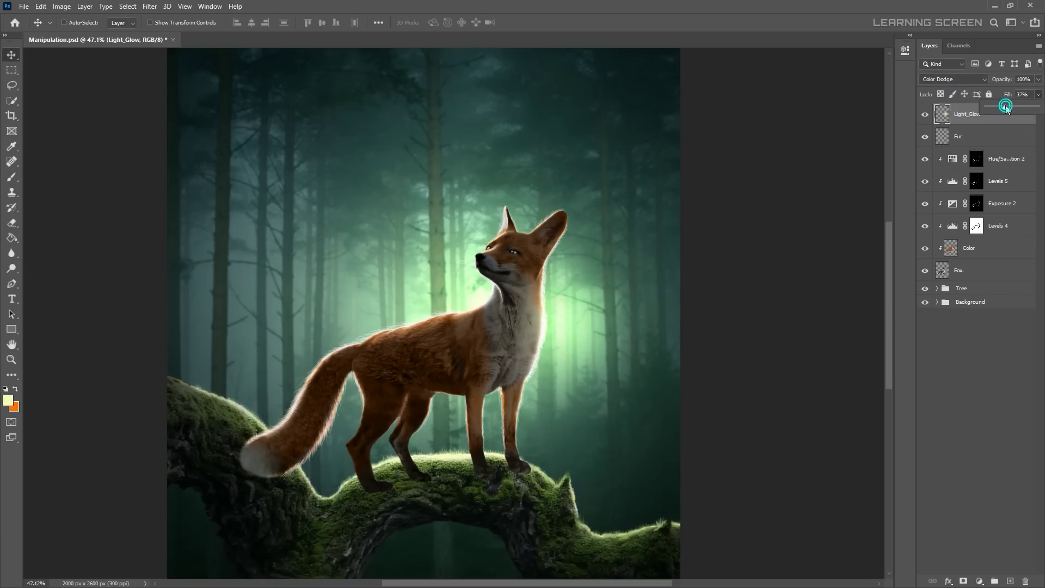
{"action": "scroll", "coordinate": [729, 286], "scroll_direction": "down", "scroll_amount": 4}
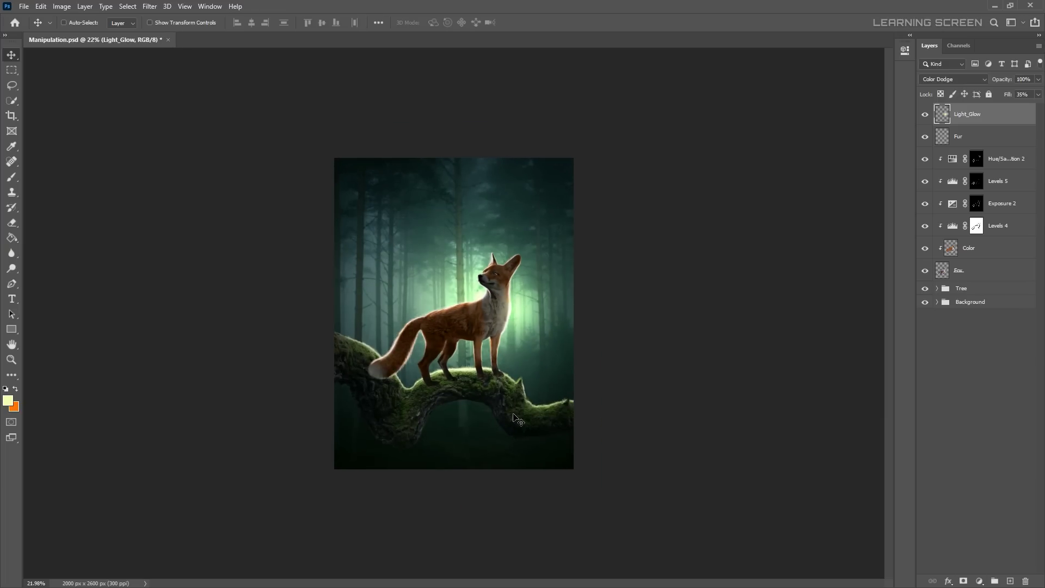
Add a Levels 6 adjustment above Tree with output white 62 and an inverted mask
{"action": "left_click", "coordinate": [979, 288]}
{"action": "left_click", "coordinate": [979, 582]}
{"action": "left_click", "coordinate": [974, 431]}
{"action": "left_click_drag", "start_coordinate": [879, 193], "coordinate": [783, 193]}
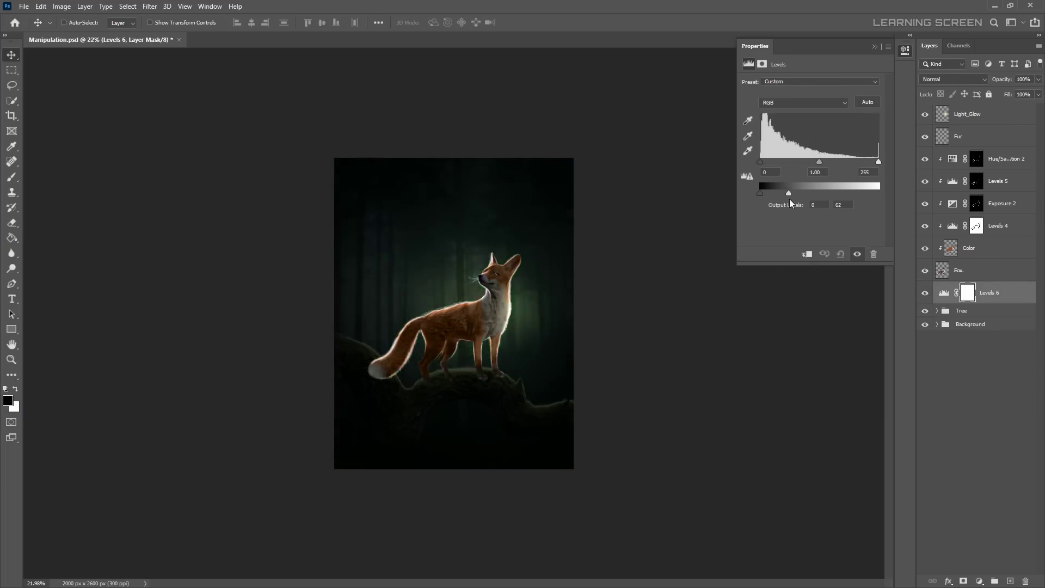
{"action": "left_click", "coordinate": [847, 210]}
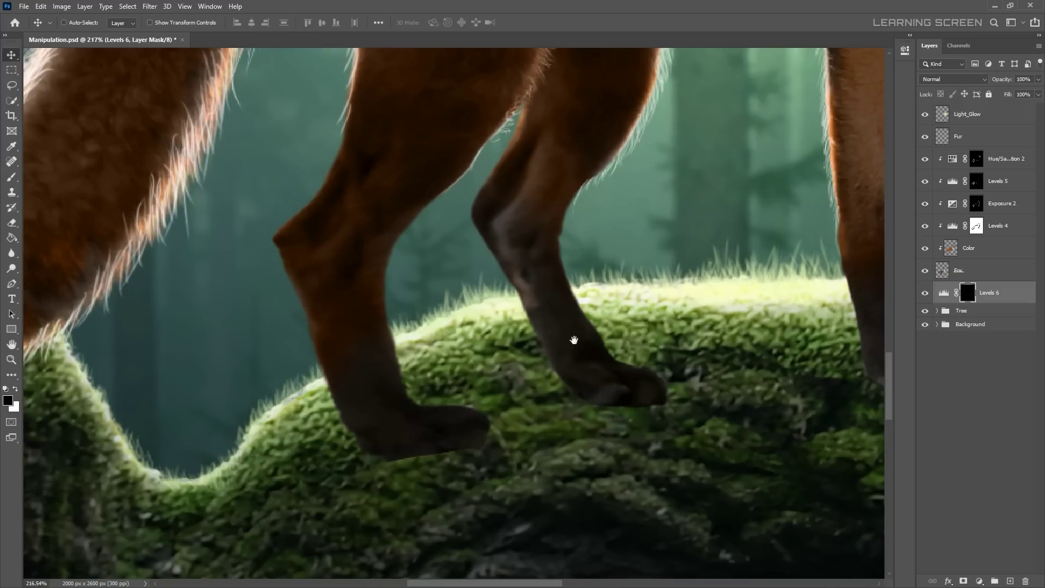
Zoom on the fox's feet and set up a soft, low-flow white brush for the mask
{"action": "left_click_drag", "start_coordinate": [574, 340], "coordinate": [626, 152]}
{"action": "key", "text": "b"}
{"action": "right_click", "coordinate": [531, 283]}
{"action": "key", "text": "Escape"}
{"action": "key", "text": "x"}
{"action": "scroll", "coordinate": [538, 266], "scroll_direction": "up", "scroll_amount": 2}
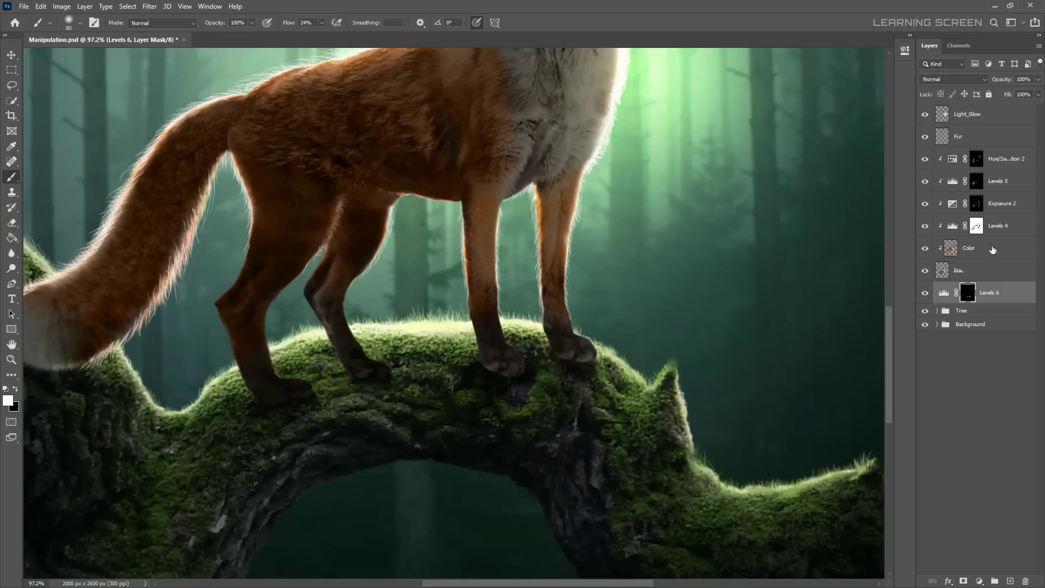
Add a Levels 7 with output white 131 above Hue/Saturation 2, clipped, with inverted mask
{"action": "left_click", "coordinate": [996, 159]}
{"action": "left_click", "coordinate": [979, 581]}
{"action": "left_click", "coordinate": [991, 431]}
{"action": "left_click_drag", "start_coordinate": [846, 197], "coordinate": [821, 195]}
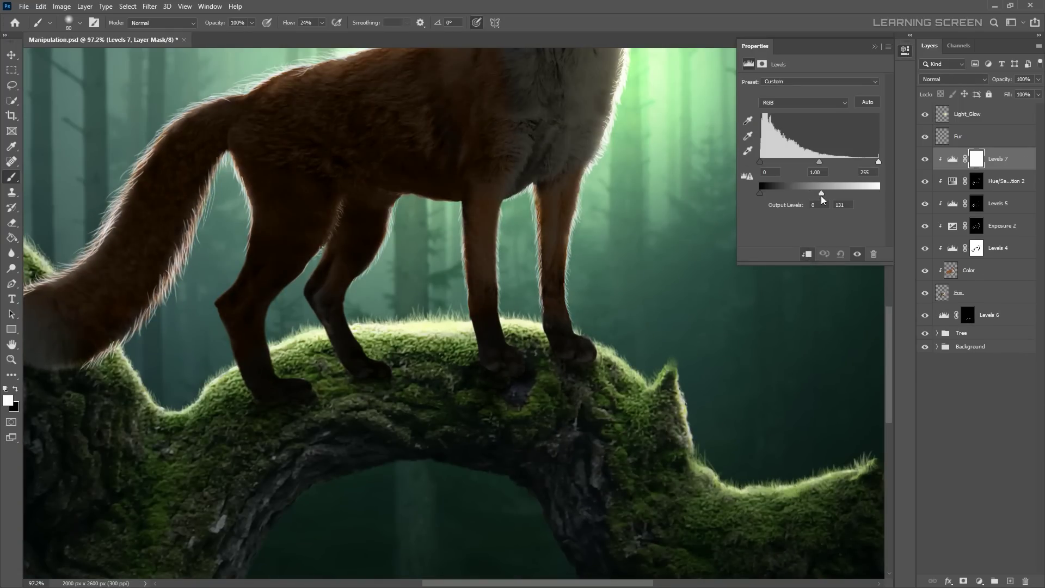
{"action": "key", "text": "ctrl+alt+g"}
{"action": "key", "text": "ctrl+i"}
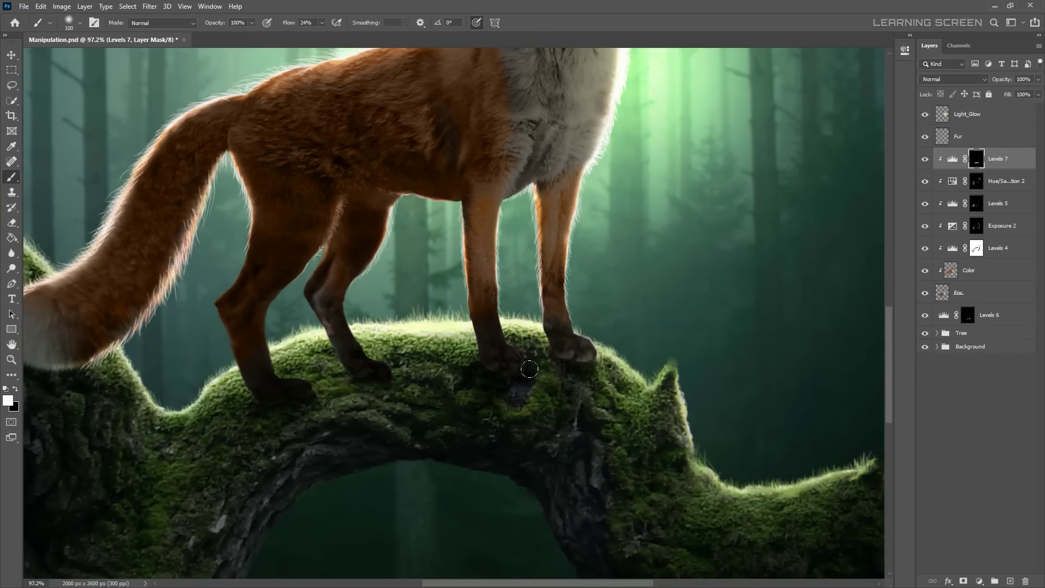
{"action": "key", "text": "ctrl+0"}
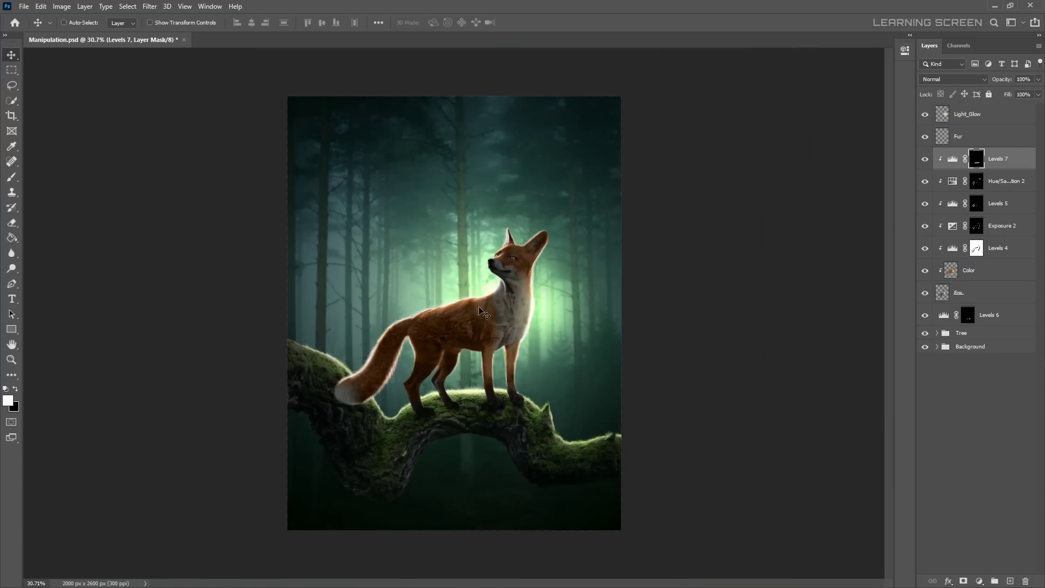
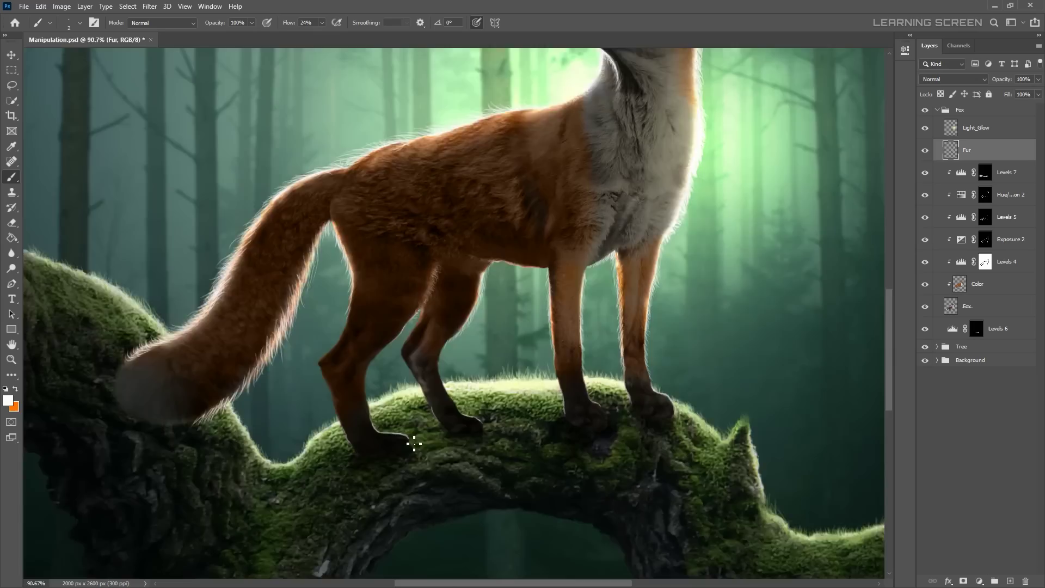
Paint rim light along the fox's leg, then blend the moss with black on the Gradient Fill 1 mask
{"action": "left_click_drag", "start_coordinate": [282, 222], "coordinate": [346, 379]}
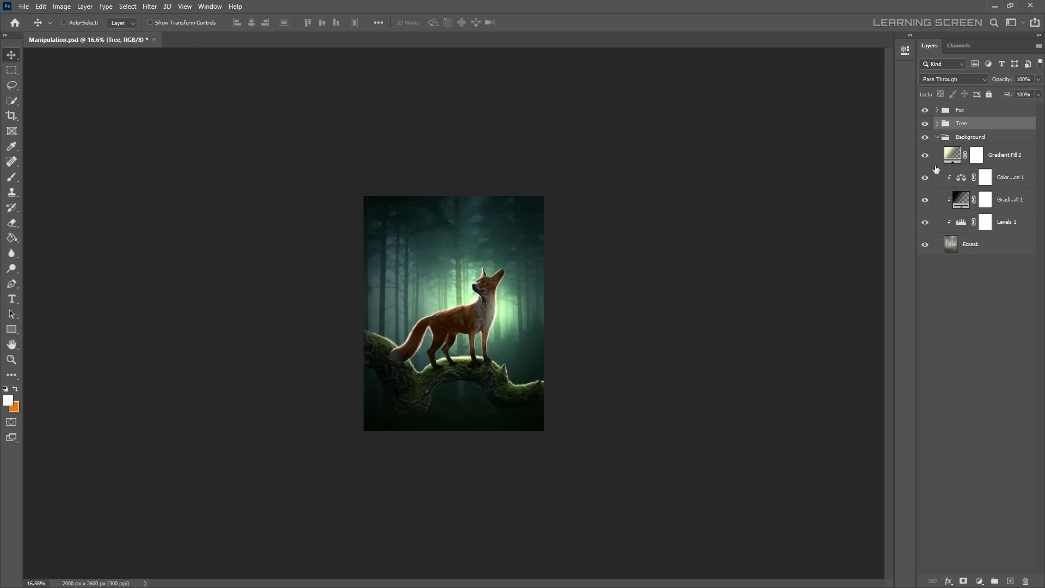
{"action": "left_click", "coordinate": [985, 199]}
{"action": "key", "text": "b"}
{"action": "key", "text": "d"}
{"action": "key", "text": "x"}
{"action": "right_click", "coordinate": [496, 352]}
{"action": "key", "text": "Return"}
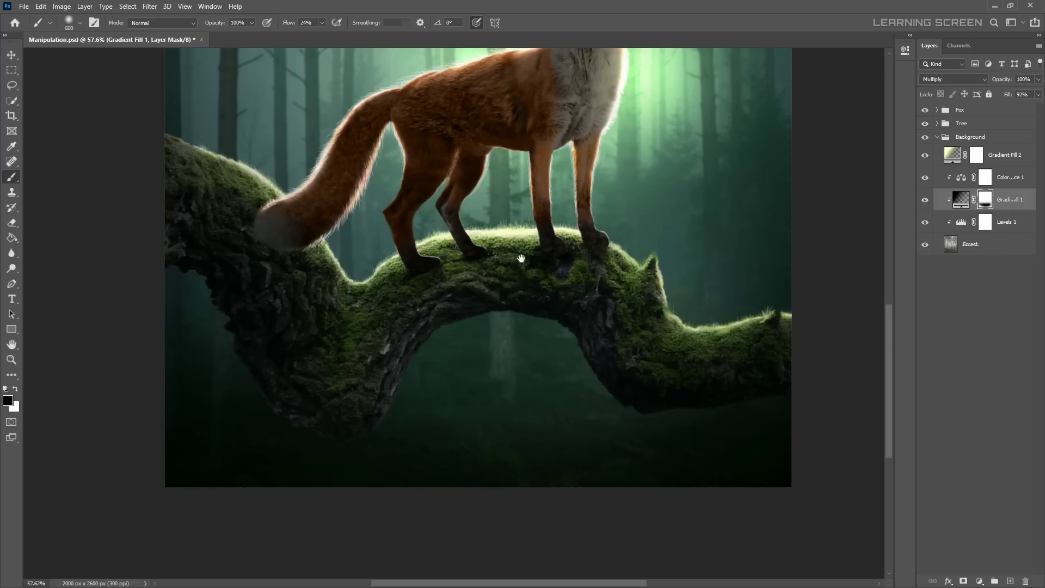
Paint shadows under the fox's paws on the Levels 3 mask and save the composite
{"action": "left_click", "coordinate": [985, 163]}
{"action": "key", "text": "d"}
{"action": "key", "text": "x"}
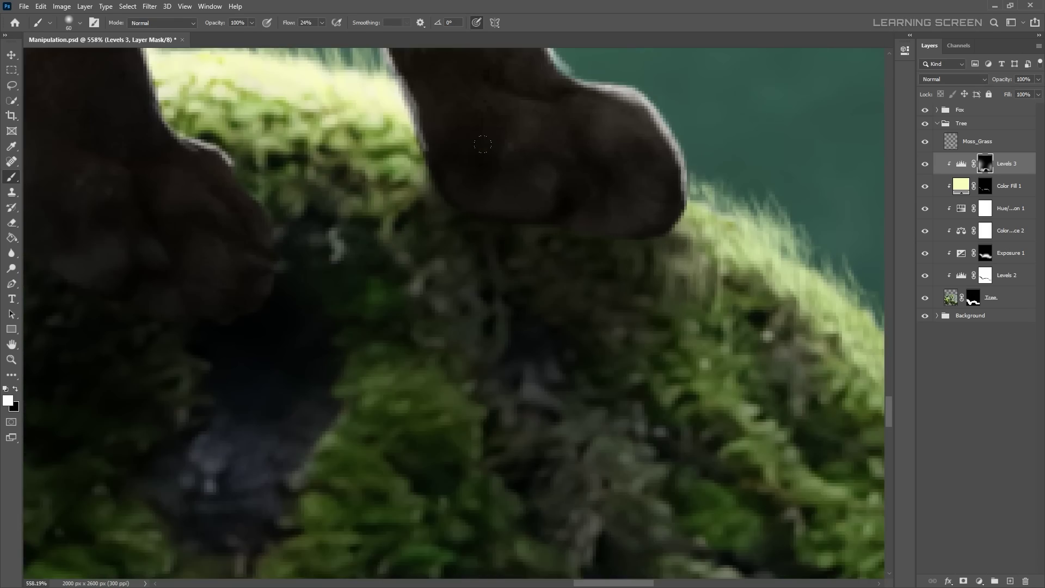
{"action": "scroll", "coordinate": [503, 311], "scroll_direction": "down", "scroll_amount": 4}
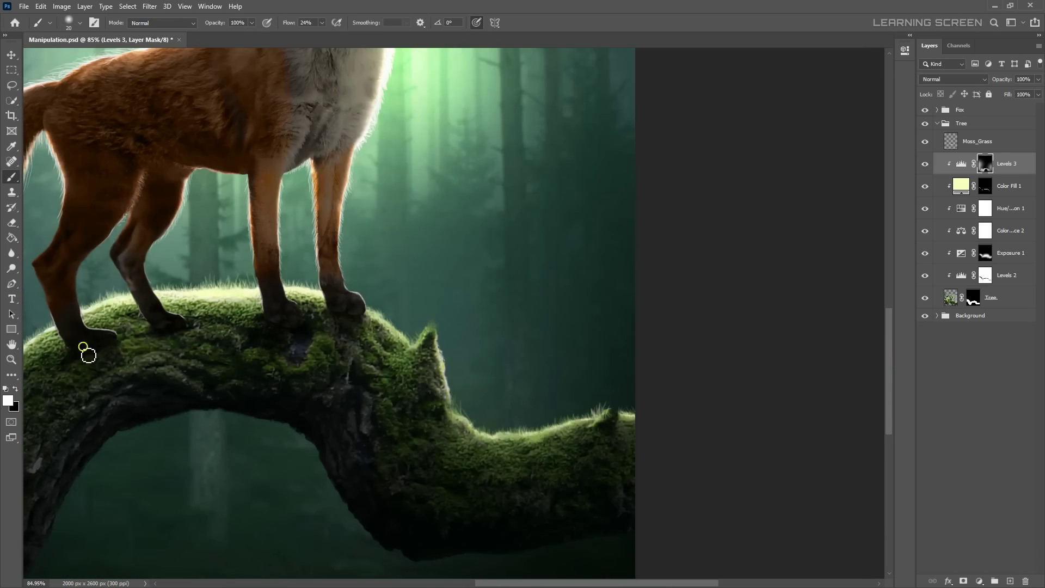
{"action": "scroll", "coordinate": [82, 344], "scroll_direction": "down", "scroll_amount": 3}
{"action": "scroll", "coordinate": [354, 411], "scroll_direction": "down", "scroll_amount": 3}
{"action": "key", "text": "v"}
{"action": "scroll", "coordinate": [434, 369], "scroll_direction": "down", "scroll_amount": 2}
{"action": "key", "text": "ctrl+s"}
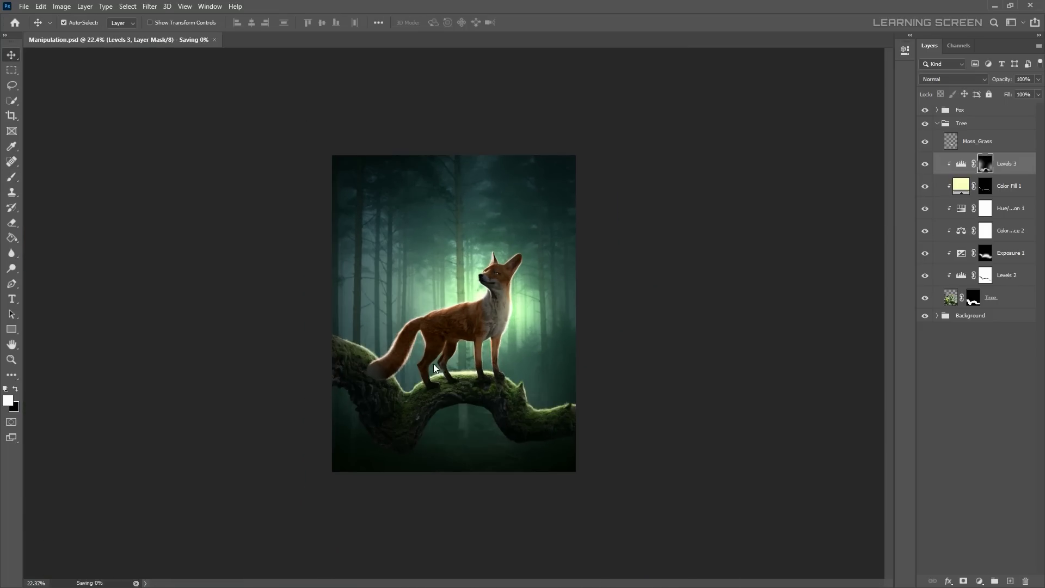
{"action": "scroll", "coordinate": [530, 378], "scroll_direction": "up", "scroll_amount": 5}
Open Leaves.png, lasso a sprig of leaves, and paste it into the fox composite
{"action": "key", "text": "ctrl+o"}
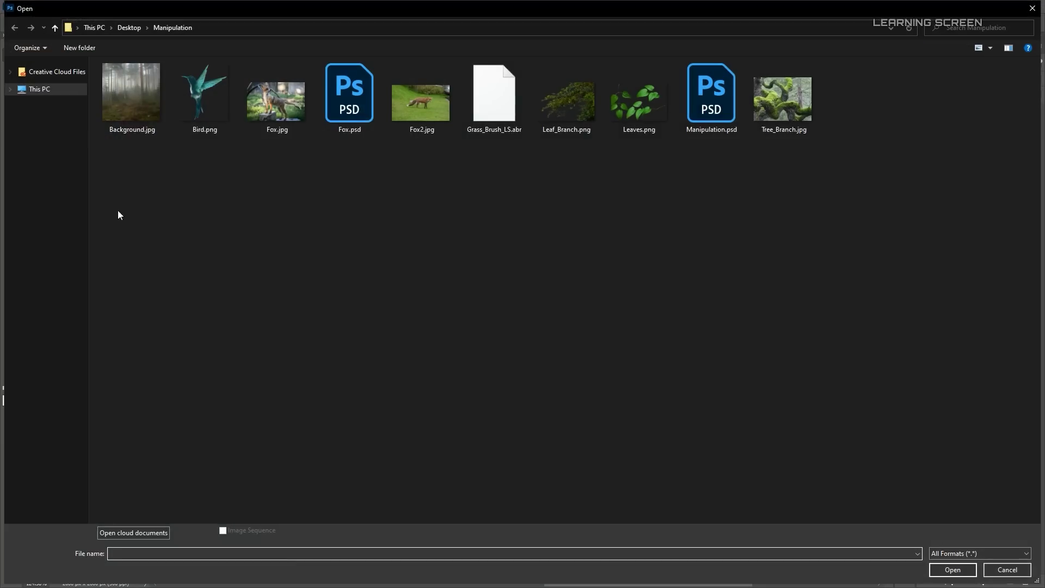
{"action": "double_click", "coordinate": [660, 108]}
{"action": "scroll", "coordinate": [346, 318], "scroll_direction": "down", "scroll_amount": 3}
{"action": "key", "text": "l"}
{"action": "scroll", "coordinate": [370, 377], "scroll_direction": "up", "scroll_amount": 2}
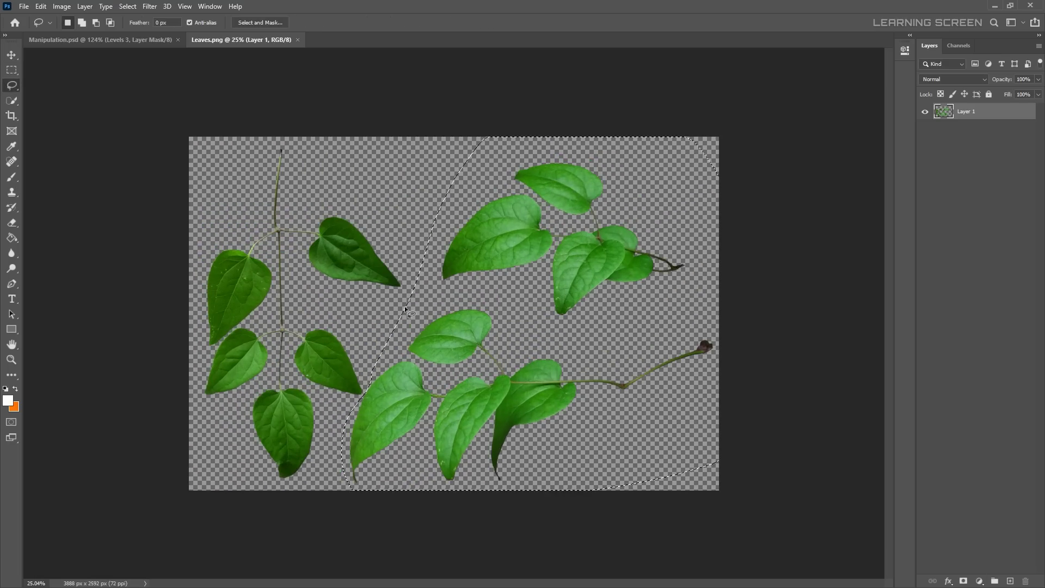
{"action": "key", "text": "ctrl+c"}
{"action": "key", "text": "ctrl+Tab"}
{"action": "scroll", "coordinate": [372, 372], "scroll_direction": "down", "scroll_amount": 5}
{"action": "key", "text": "ctrl+v"}
Move the pasted leaves up beside the fox
{"action": "key", "text": "ctrl+t"}
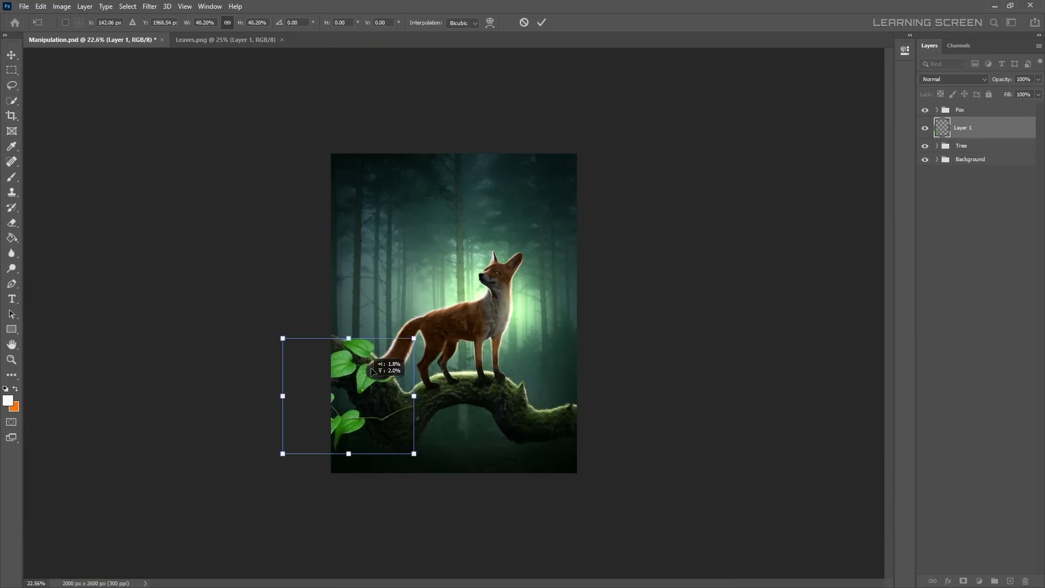
{"action": "left_click_drag", "start_coordinate": [372, 372], "coordinate": [414, 197]}
{"action": "scroll", "coordinate": [414, 261], "scroll_direction": "up", "scroll_amount": 2}
{"action": "key", "text": "Return"}
{"action": "scroll", "coordinate": [392, 245], "scroll_direction": "up", "scroll_amount": 3}
Copy the right-hand leaf cluster to its own layer, then shift, shrink and tilt it
{"action": "left_click_drag", "start_coordinate": [462, 321], "coordinate": [402, 326]}
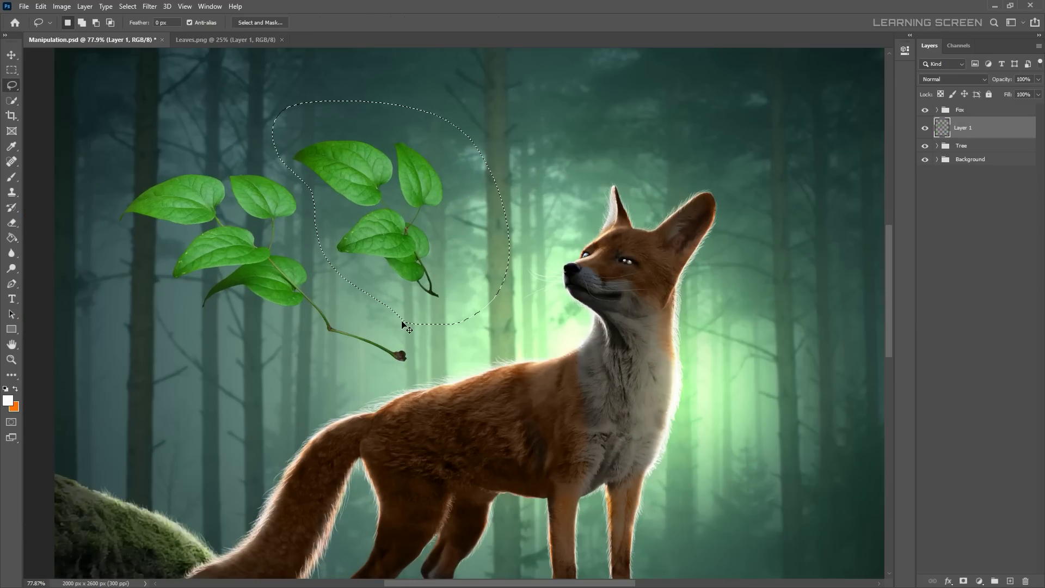
{"action": "key", "text": "ctrl+j"}
{"action": "key", "text": "ctrl+t"}
{"action": "mouse_move", "coordinate": [389, 223]}
{"action": "left_mouse_down"}
{"action": "mouse_move", "coordinate": [422, 254]}
{"action": "mouse_move", "coordinate": [433, 191]}
{"action": "left_mouse_up"}
{"action": "scroll", "coordinate": [426, 292], "scroll_direction": "up", "scroll_amount": 5}
{"action": "scroll", "coordinate": [404, 231], "scroll_direction": "down", "scroll_amount": 5}
{"action": "left_click_drag", "start_coordinate": [514, 178], "coordinate": [546, 65]}
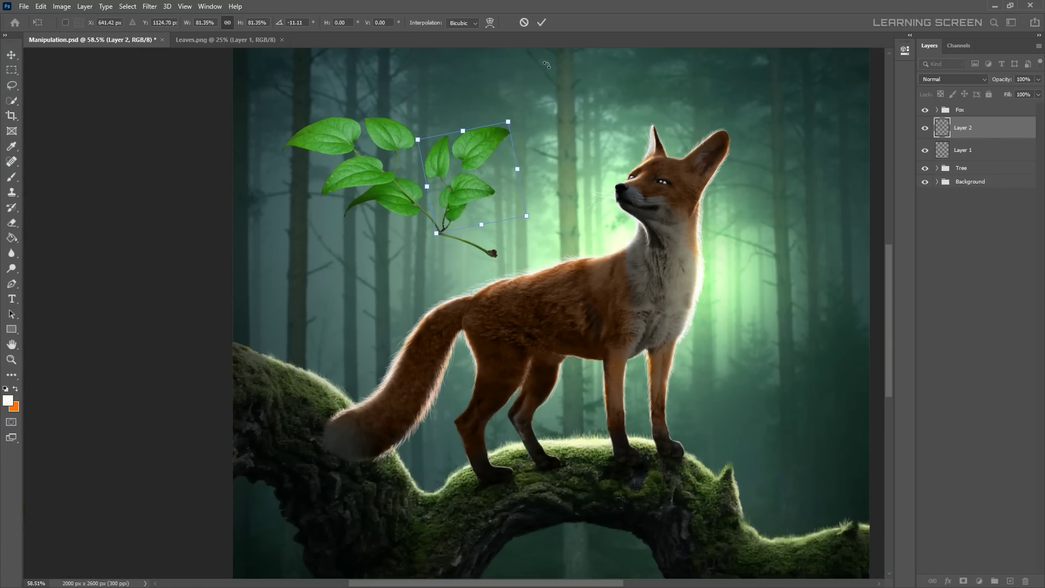
Merge the two leaf layers into one layer named Leaves
{"action": "key", "text": "Return"}
{"action": "left_click", "coordinate": [1002, 151], "text": "shift"}
{"action": "right_click", "coordinate": [1001, 150]}
{"action": "left_click", "coordinate": [896, 449]}
{"action": "type", "text": "es"}
{"action": "key", "text": "Return"}
{"action": "key", "text": "ctrl+0"}
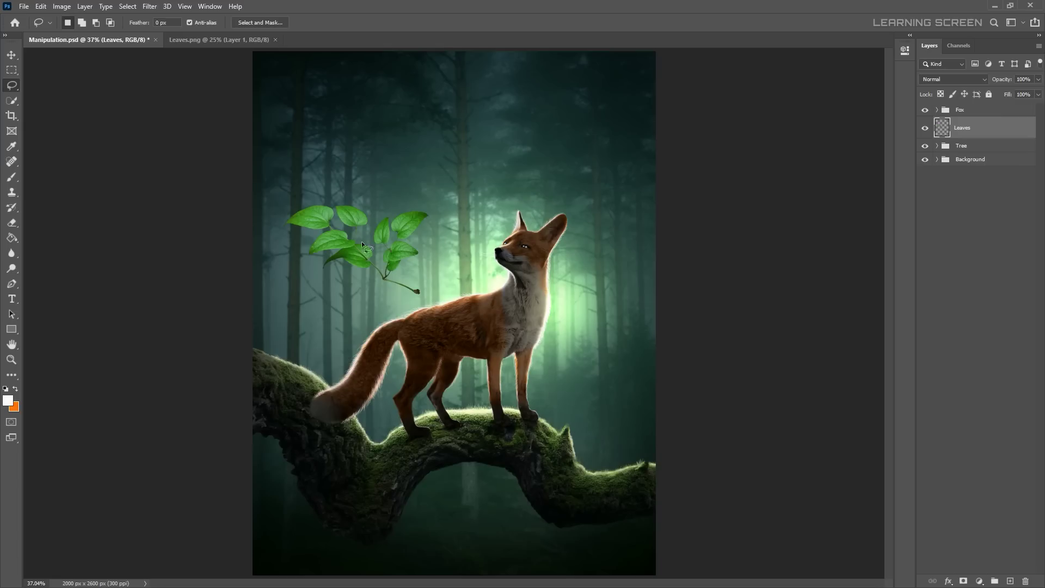
Flip the Leaves layer horizontally and vertically and scale it to about 47% on the branch
{"action": "key", "text": "v"}
{"action": "left_click_drag", "start_coordinate": [361, 240], "coordinate": [597, 392]}
{"action": "right_click", "coordinate": [608, 392]}
{"action": "left_click", "coordinate": [610, 373]}
{"action": "left_click_drag", "start_coordinate": [660, 338], "coordinate": [612, 416]}
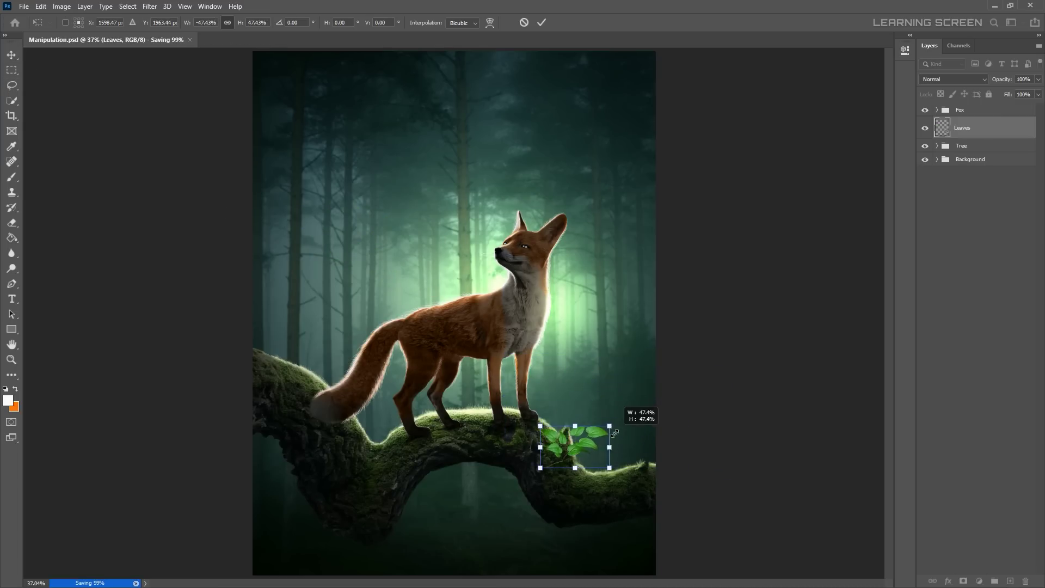
{"action": "scroll", "coordinate": [577, 436], "scroll_direction": "up", "scroll_amount": 5}
{"action": "right_click", "coordinate": [471, 547]}
{"action": "left_click", "coordinate": [510, 533]}
{"action": "key", "text": "ctrl+0"}
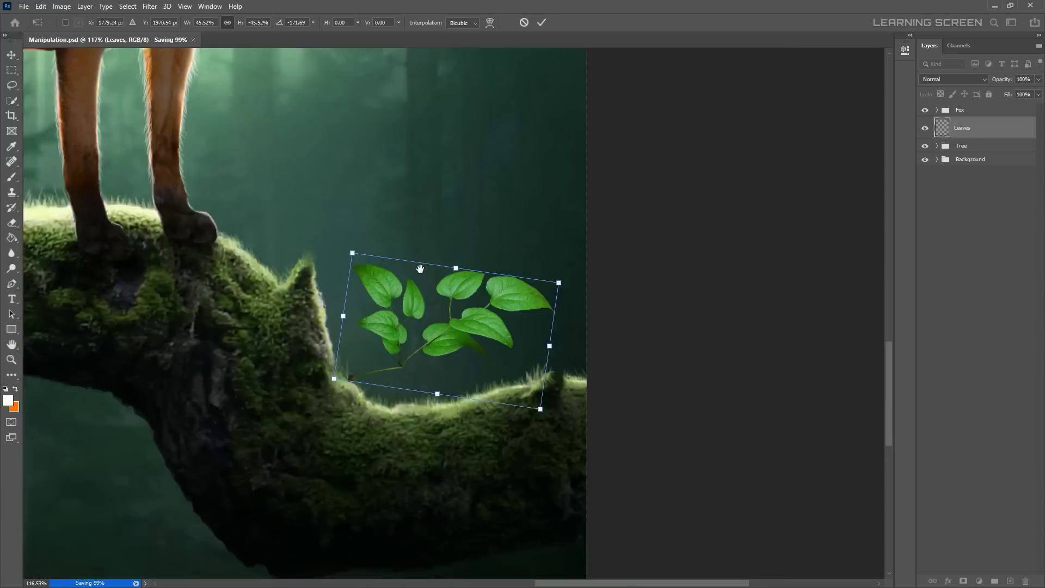
{"action": "key", "text": "Return"}
{"action": "scroll", "coordinate": [394, 322], "scroll_direction": "down", "scroll_amount": 5}
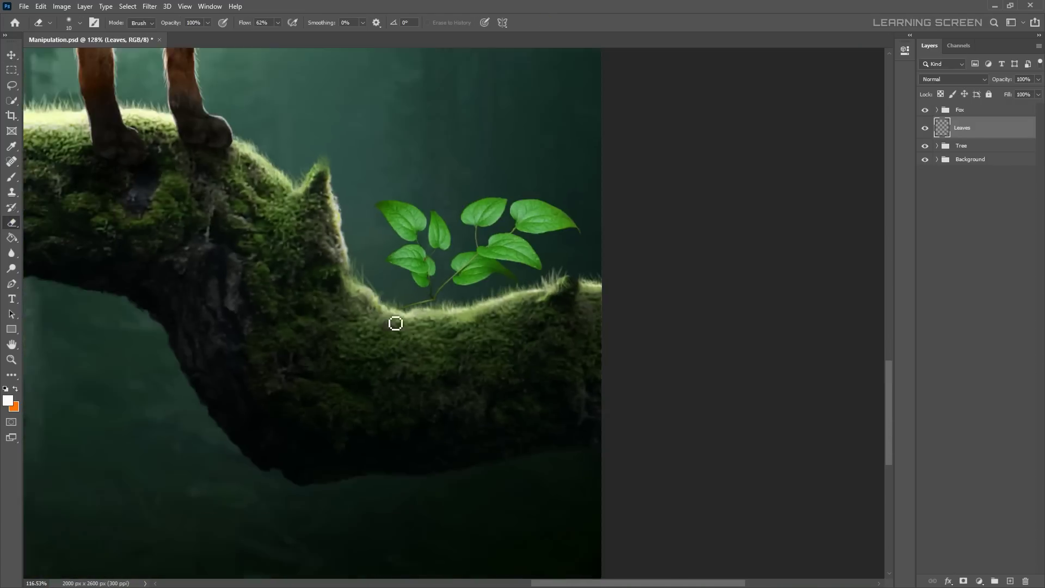
Tone the leaves with clipped Color Balance and Levels adjustments, brightening highlights and lifting darks
{"action": "left_click", "coordinate": [979, 581]}
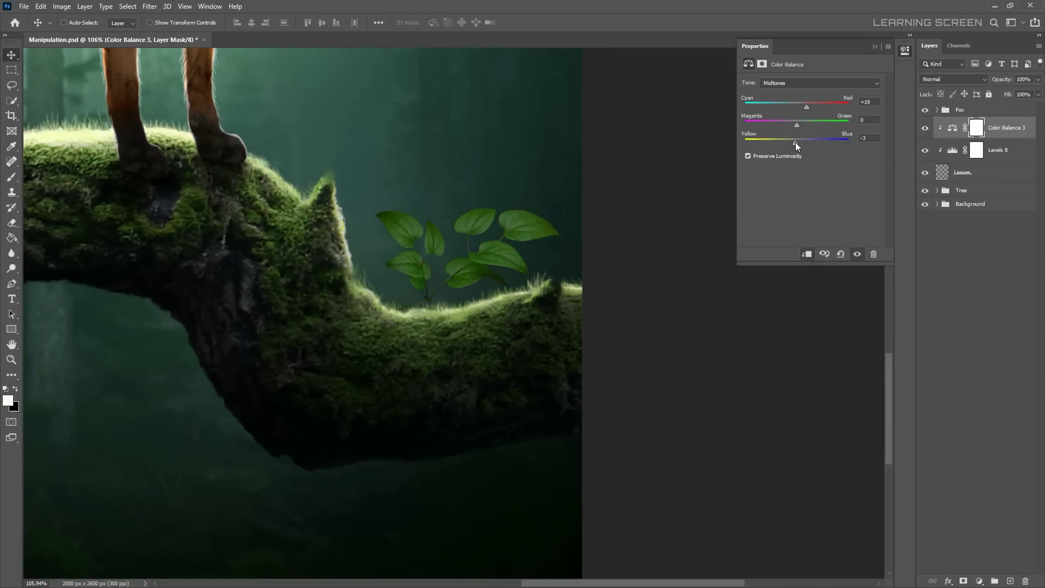
{"action": "left_click_drag", "start_coordinate": [784, 145], "coordinate": [796, 126]}
{"action": "left_click_drag", "start_coordinate": [776, 197], "coordinate": [775, 193]}
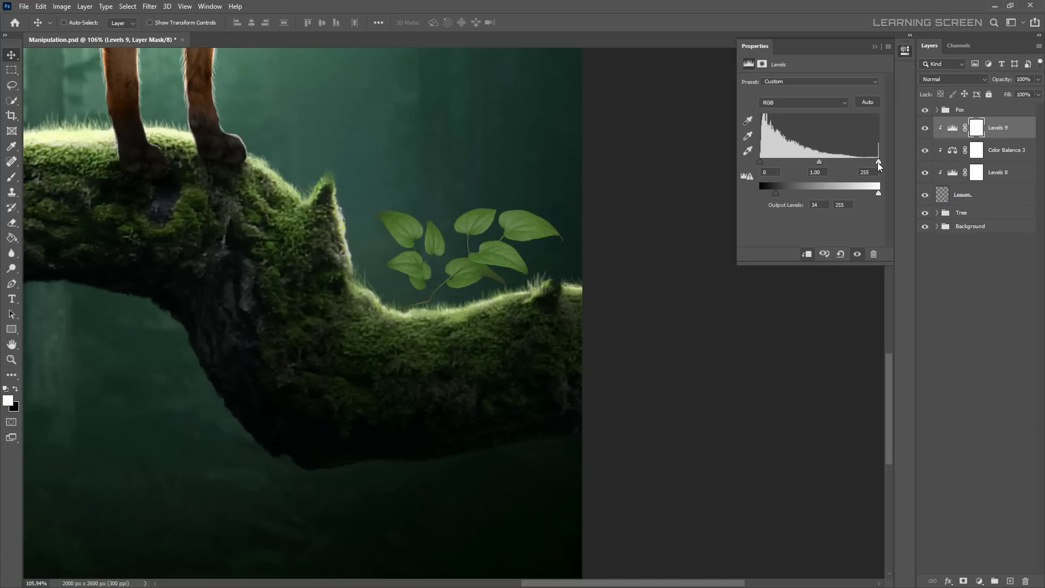
{"action": "left_click_drag", "start_coordinate": [877, 162], "coordinate": [791, 162]}
{"action": "left_click", "coordinate": [874, 46]}
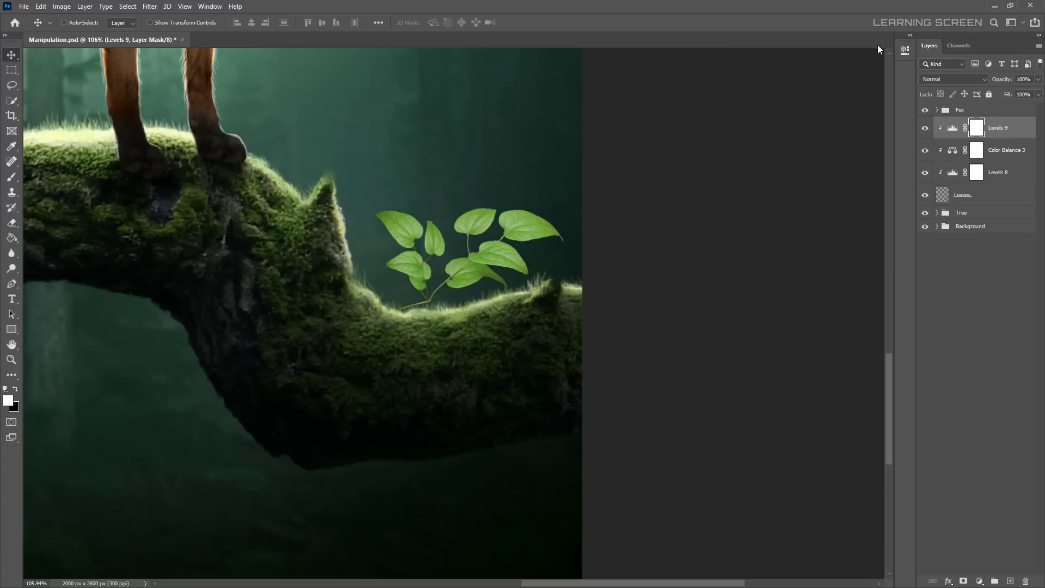
Invert the Levels 9 mask and paint white onto the leaf edges, then add a clipped Exposure layer
{"action": "key", "text": "ctrl+i"}
{"action": "scroll", "coordinate": [504, 249], "scroll_direction": "up", "scroll_amount": 5}
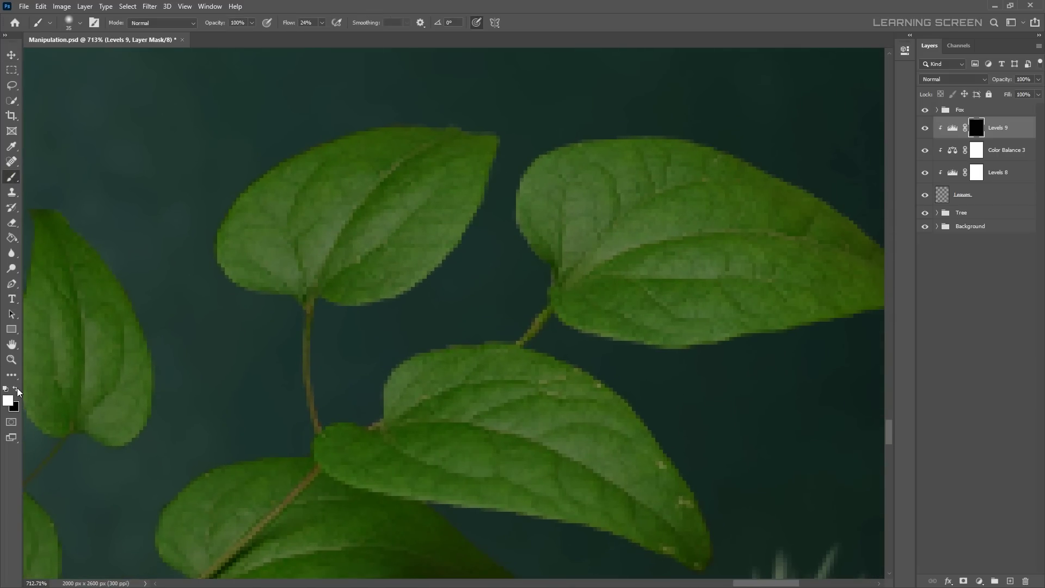
{"action": "key", "text": "x"}
{"action": "scroll", "coordinate": [170, 138], "scroll_direction": "down", "scroll_amount": 3}
{"action": "key", "text": "bracketleft"}
{"action": "key", "text": "bracketleft"}
{"action": "key", "text": "bracketleft"}
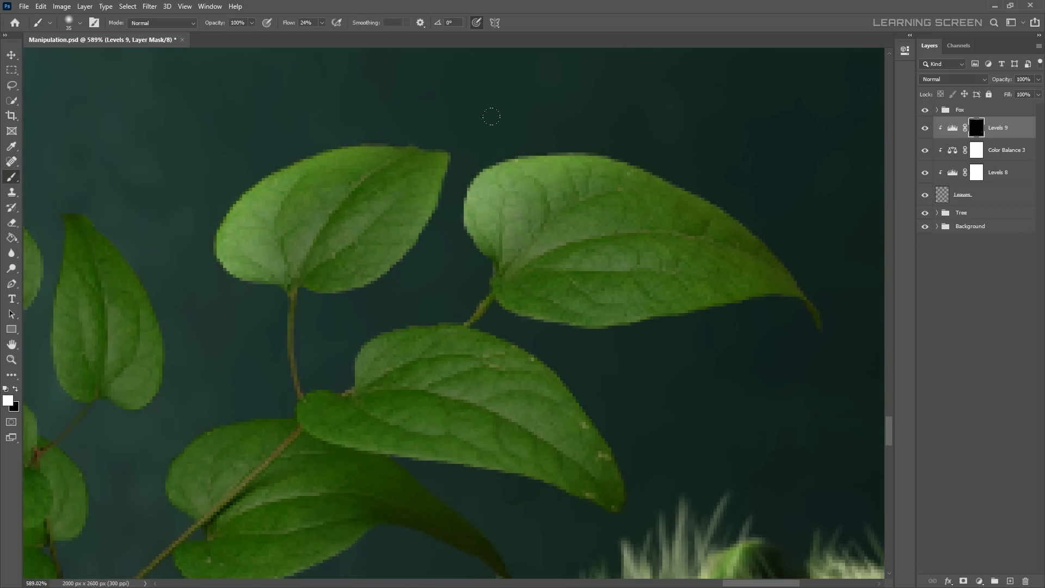
{"action": "scroll", "coordinate": [481, 194], "scroll_direction": "up", "scroll_amount": 3}
{"action": "left_click_drag", "start_coordinate": [481, 194], "coordinate": [370, 305]}
{"action": "key", "text": "bracketright"}
{"action": "scroll", "coordinate": [446, 359], "scroll_direction": "down", "scroll_amount": 2}
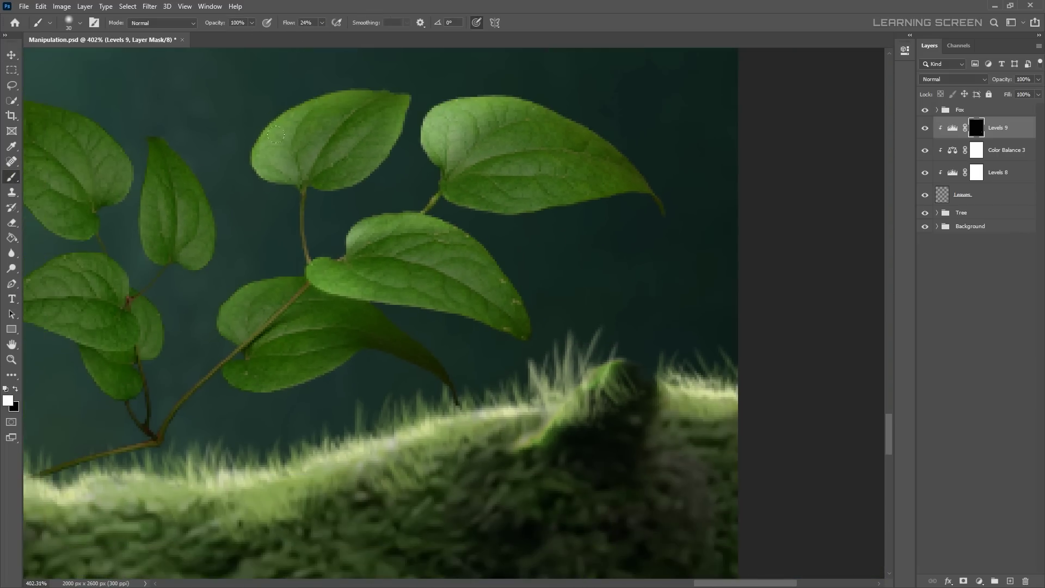
{"action": "scroll", "coordinate": [428, 318], "scroll_direction": "up", "scroll_amount": 3}
{"action": "scroll", "coordinate": [428, 318], "scroll_direction": "down", "scroll_amount": 4}
{"action": "key", "text": "bracketleft"}
{"action": "key", "text": "bracketleft"}
{"action": "key", "text": "bracketleft"}
{"action": "scroll", "coordinate": [454, 376], "scroll_direction": "down", "scroll_amount": 2}
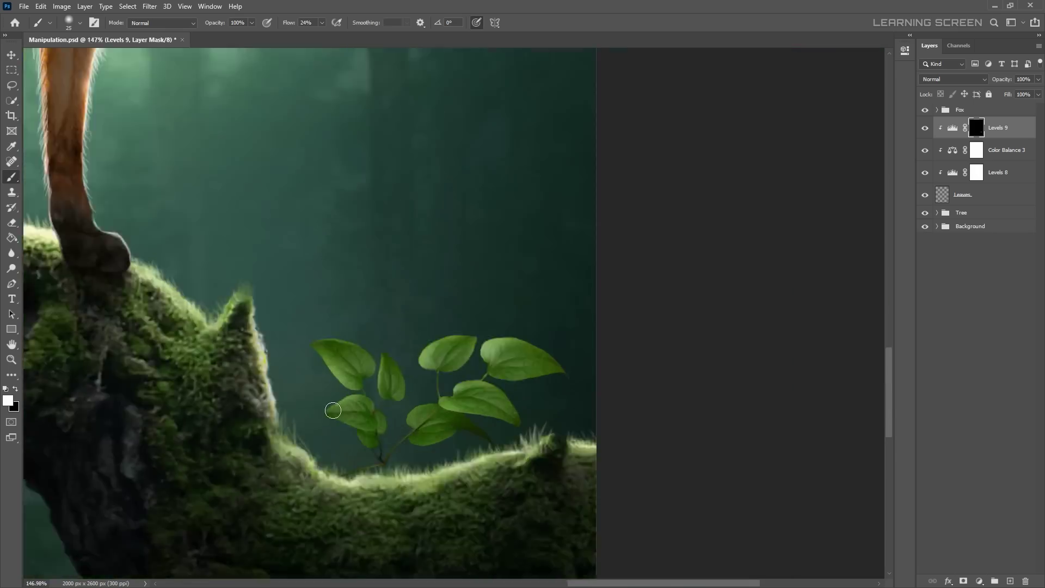
{"action": "scroll", "coordinate": [538, 337], "scroll_direction": "up", "scroll_amount": 6}
{"action": "scroll", "coordinate": [538, 338], "scroll_direction": "down", "scroll_amount": 2}
{"action": "scroll", "coordinate": [415, 249], "scroll_direction": "down", "scroll_amount": 3}
{"action": "scroll", "coordinate": [497, 116], "scroll_direction": "up", "scroll_amount": 3}
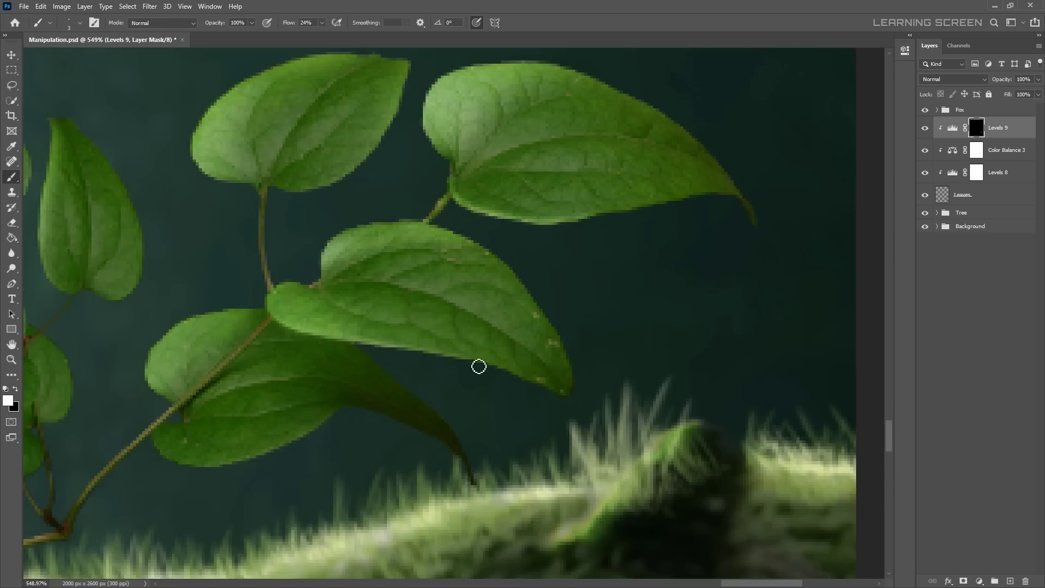
{"action": "scroll", "coordinate": [478, 366], "scroll_direction": "up", "scroll_amount": 3}
{"action": "key", "text": "bracketleft"}
{"action": "key", "text": "bracketleft"}
{"action": "scroll", "coordinate": [129, 296], "scroll_direction": "down", "scroll_amount": 2}
{"action": "scroll", "coordinate": [629, 478], "scroll_direction": "down", "scroll_amount": 3}
{"action": "scroll", "coordinate": [583, 345], "scroll_direction": "up", "scroll_amount": 3}
{"action": "key", "text": "bracketright"}
{"action": "key", "text": "bracketright"}
{"action": "key", "text": "bracketright"}
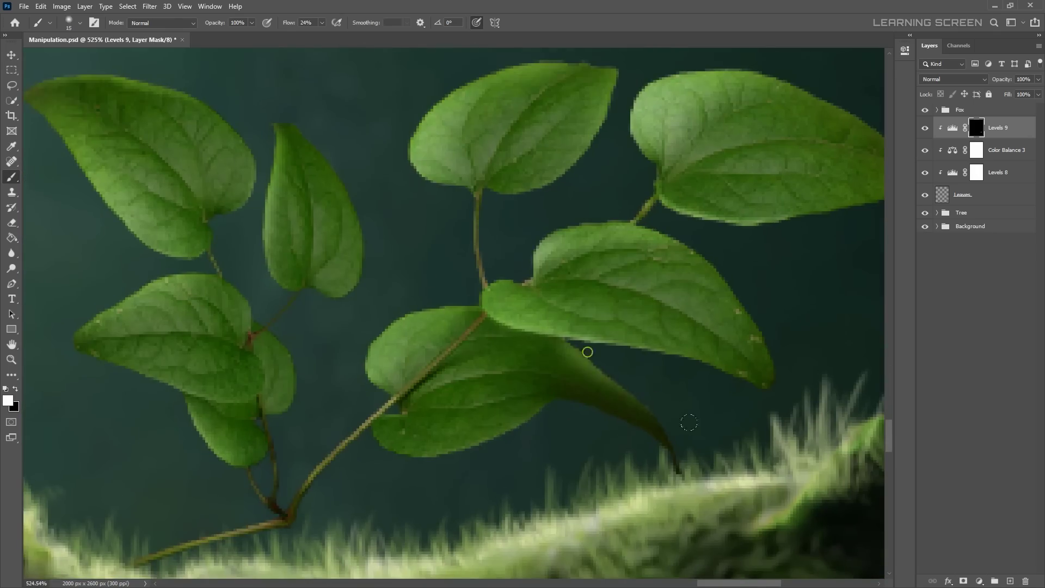
{"action": "scroll", "coordinate": [561, 327], "scroll_direction": "up", "scroll_amount": 2}
{"action": "scroll", "coordinate": [560, 327], "scroll_direction": "down", "scroll_amount": 3}
{"action": "left_click", "coordinate": [978, 581]}
{"action": "left_click", "coordinate": [974, 452]}
Set the leaves' Exposure adjustment to -1.31
{"action": "left_click_drag", "start_coordinate": [810, 110], "coordinate": [795, 112]}
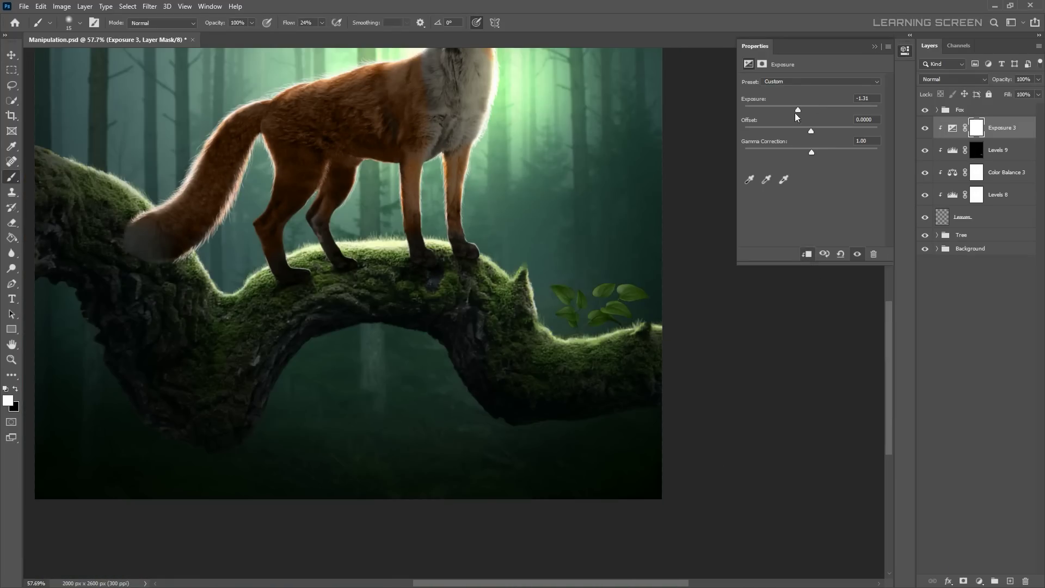
{"action": "left_click", "coordinate": [873, 46]}
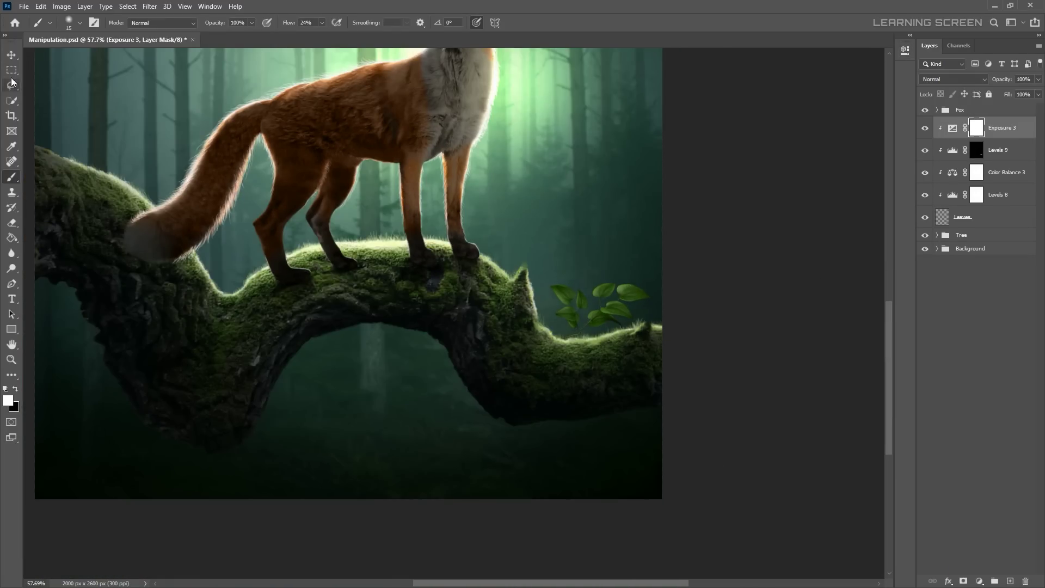
{"action": "scroll", "coordinate": [621, 259], "scroll_direction": "down", "scroll_amount": 2}
{"action": "scroll", "coordinate": [681, 308], "scroll_direction": "up", "scroll_amount": 1}
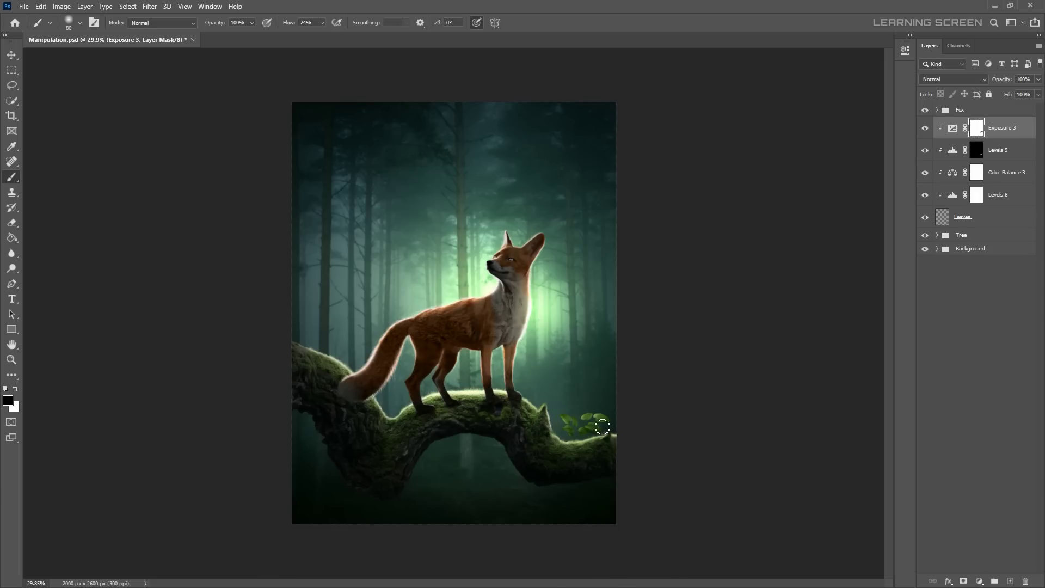
{"action": "key", "text": "v"}
{"action": "scroll", "coordinate": [772, 338], "scroll_direction": "up", "scroll_amount": 4}
Add a clipped Levels 10 brightening the leaf midtones, hidden behind an inverted black mask
{"action": "left_click", "coordinate": [979, 580]}
{"action": "left_click", "coordinate": [974, 429]}
{"action": "left_click_drag", "start_coordinate": [816, 175], "coordinate": [804, 175]}
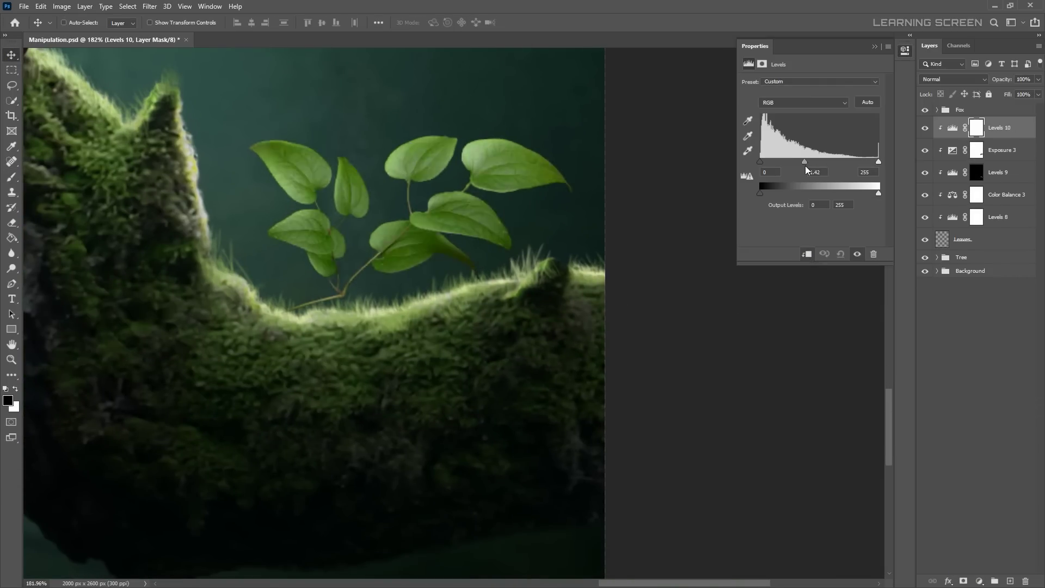
{"action": "left_click", "coordinate": [904, 49]}
{"action": "key", "text": "ctrl+i"}
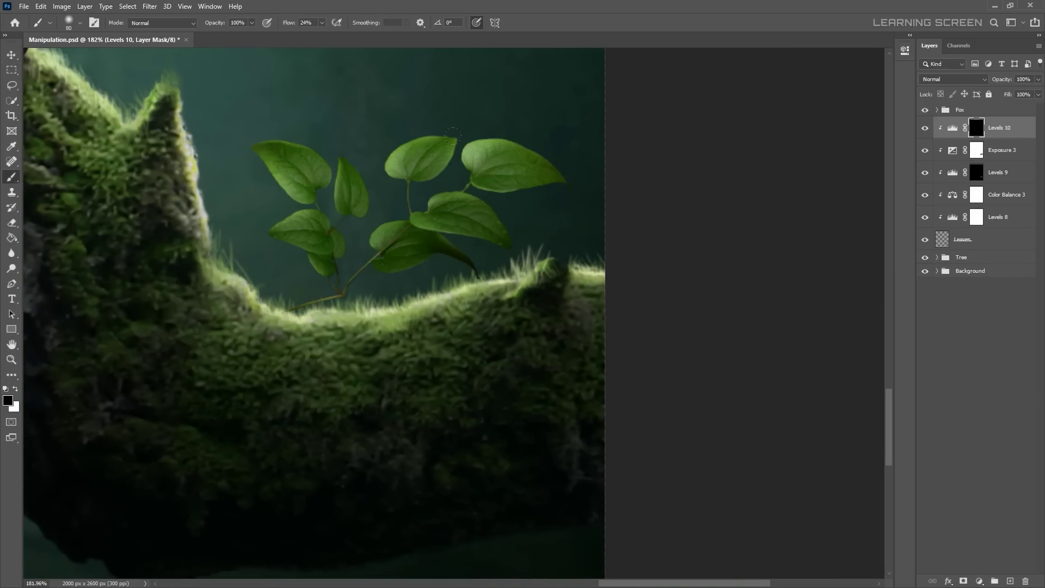
{"action": "scroll", "coordinate": [452, 136], "scroll_direction": "up", "scroll_amount": 3}
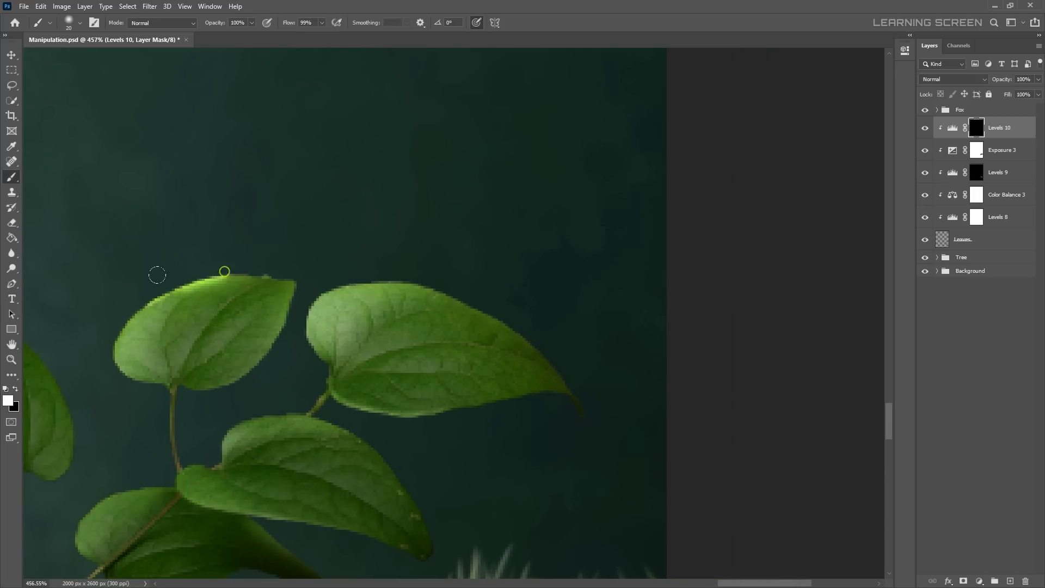
{"action": "scroll", "coordinate": [173, 395], "scroll_direction": "down", "scroll_amount": 5}
{"action": "scroll", "coordinate": [177, 409], "scroll_direction": "left", "scroll_amount": 4}
{"action": "scroll", "coordinate": [586, 223], "scroll_direction": "left", "scroll_amount": 3}
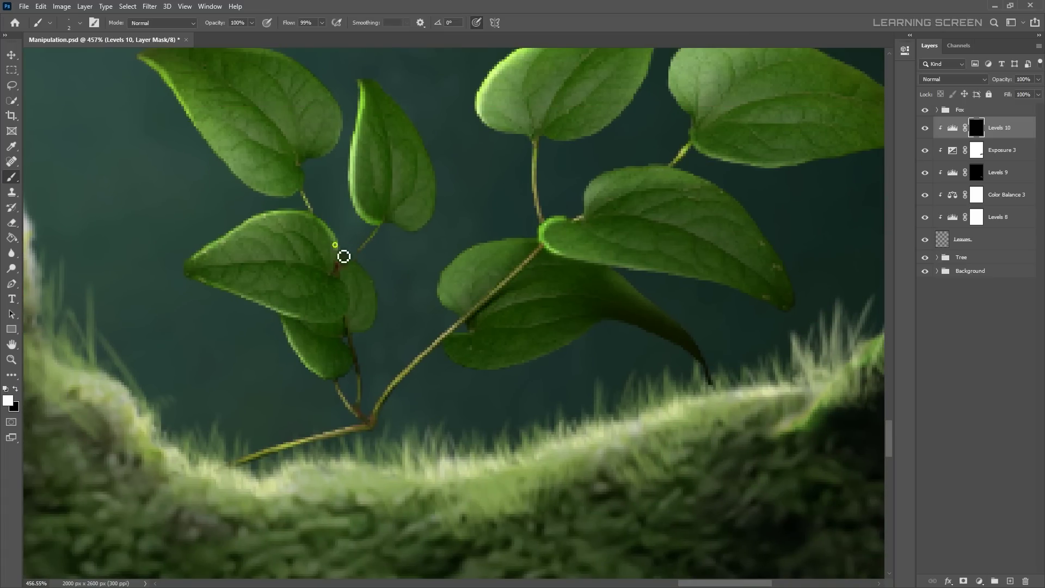
{"action": "scroll", "coordinate": [328, 383], "scroll_direction": "down", "scroll_amount": 2}
{"action": "scroll", "coordinate": [313, 401], "scroll_direction": "down", "scroll_amount": 2}
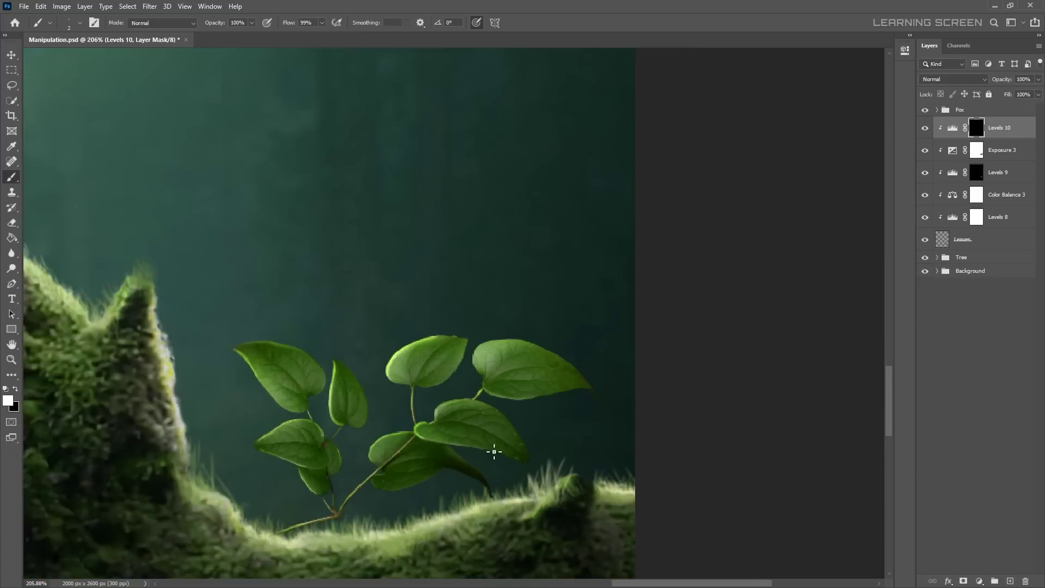
{"action": "scroll", "coordinate": [495, 450], "scroll_direction": "up", "scroll_amount": 5}
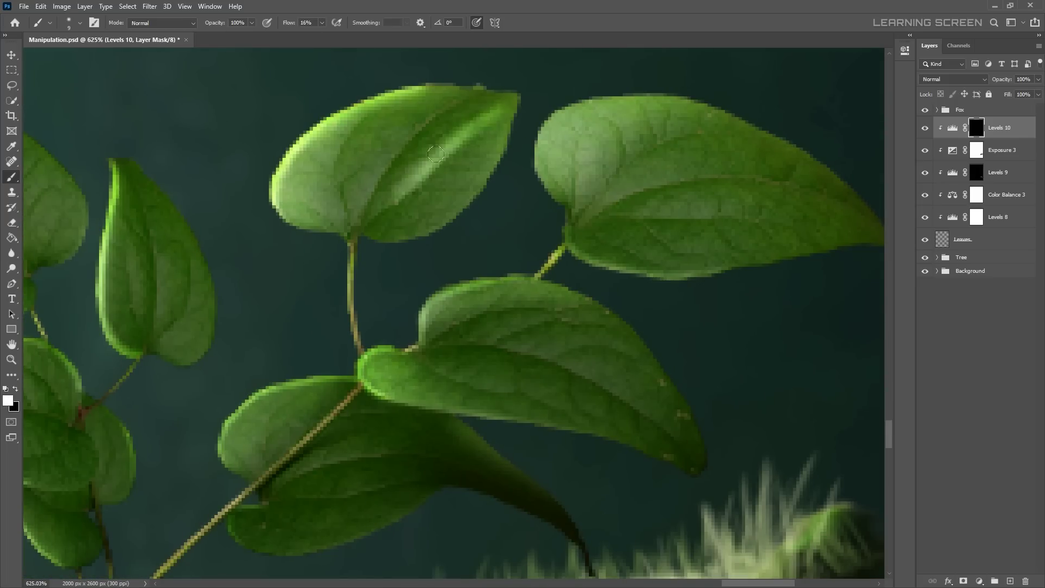
{"action": "scroll", "coordinate": [435, 154], "scroll_direction": "down", "scroll_amount": 3}
{"action": "scroll", "coordinate": [116, 165], "scroll_direction": "left", "scroll_amount": 1}
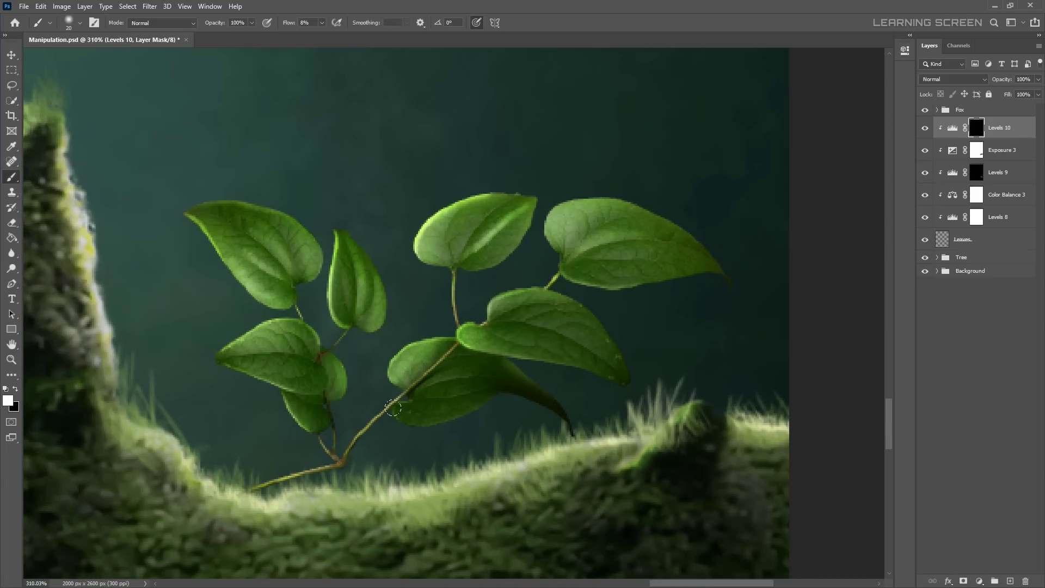
{"action": "scroll", "coordinate": [667, 294], "scroll_direction": "down", "scroll_amount": 4}
{"action": "scroll", "coordinate": [668, 293], "scroll_direction": "up", "scroll_amount": 4}
{"action": "key", "text": "x"}
{"action": "scroll", "coordinate": [655, 243], "scroll_direction": "down", "scroll_amount": 3}
{"action": "scroll", "coordinate": [656, 242], "scroll_direction": "down", "scroll_amount": 3}
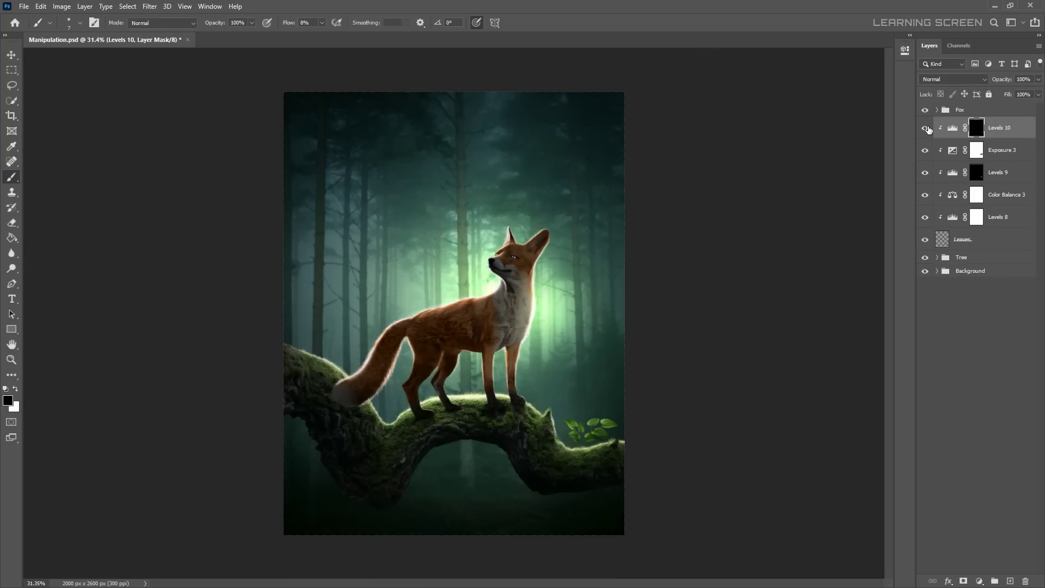
Add a clipped Hue/Saturation adjustment with Saturation -27 to the leaves
{"action": "left_click", "coordinate": [978, 580]}
{"action": "left_click", "coordinate": [947, 436]}
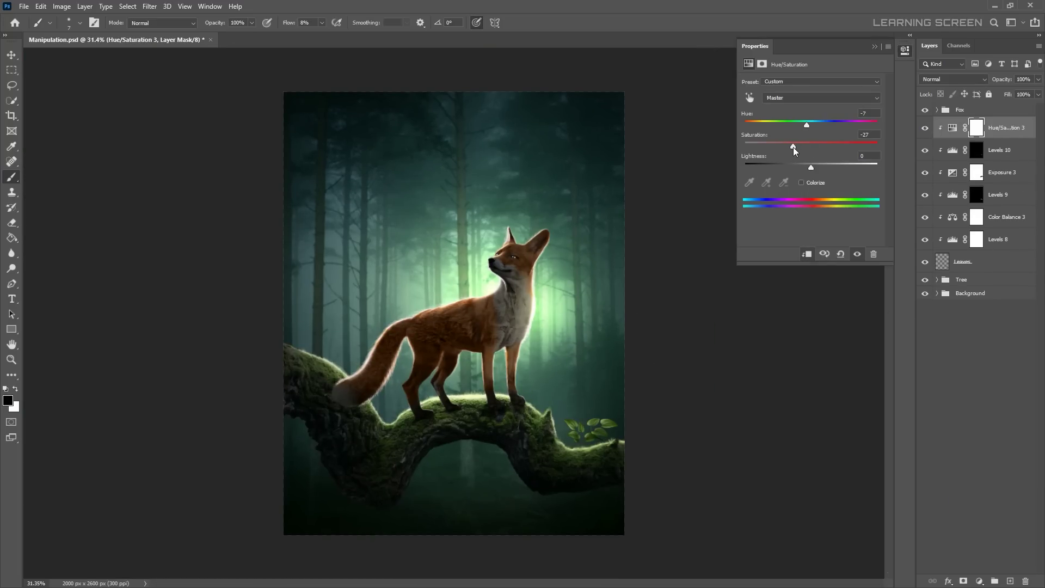
{"action": "left_click", "coordinate": [873, 48]}
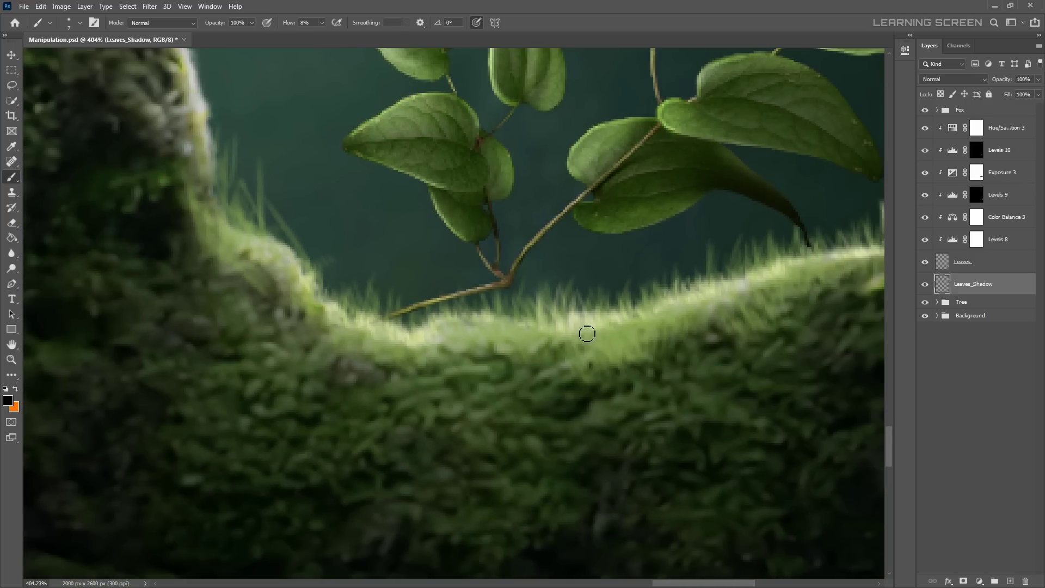
Add Levels 11 with an inverted mask painted under the stem, in Luminosity mode
{"action": "left_click", "coordinate": [979, 580]}
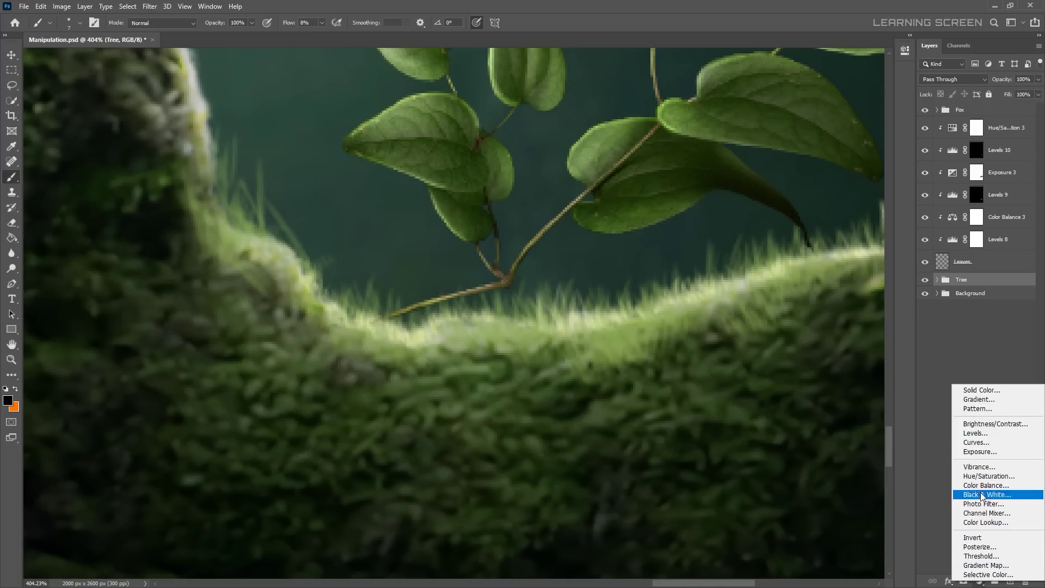
{"action": "left_click", "coordinate": [955, 494]}
{"action": "left_click_drag", "start_coordinate": [879, 191], "coordinate": [791, 195]}
{"action": "left_click", "coordinate": [967, 284]}
{"action": "key", "text": "ctrl+i"}
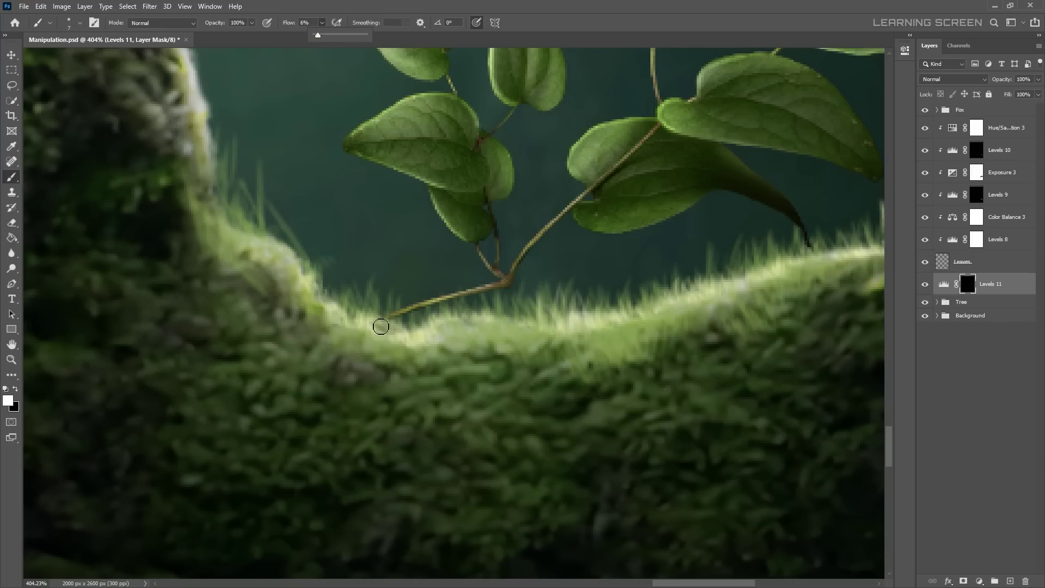
{"action": "left_click_drag", "start_coordinate": [468, 356], "coordinate": [751, 288]}
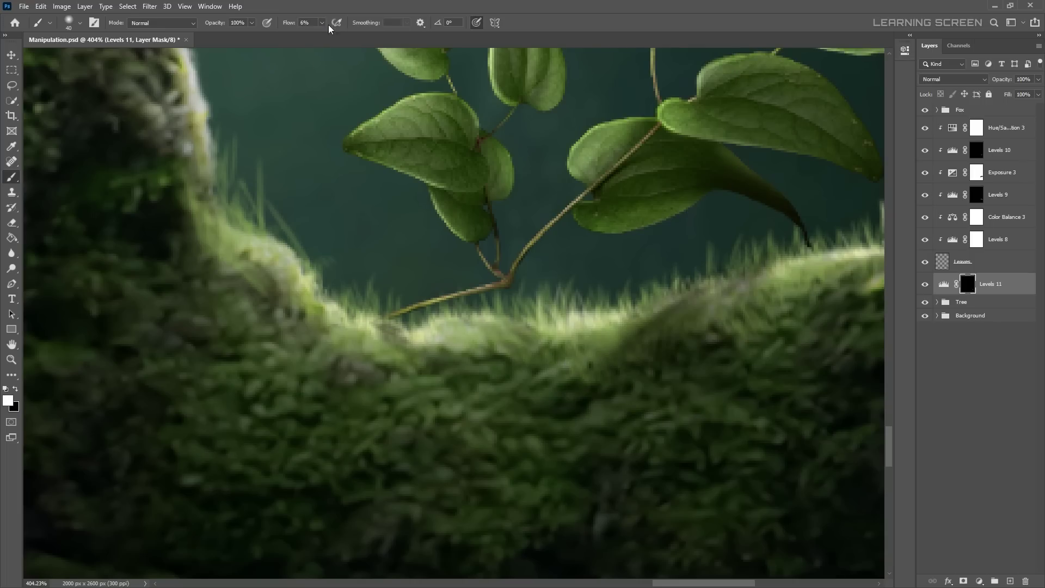
{"action": "left_click_drag", "start_coordinate": [413, 348], "coordinate": [735, 305]}
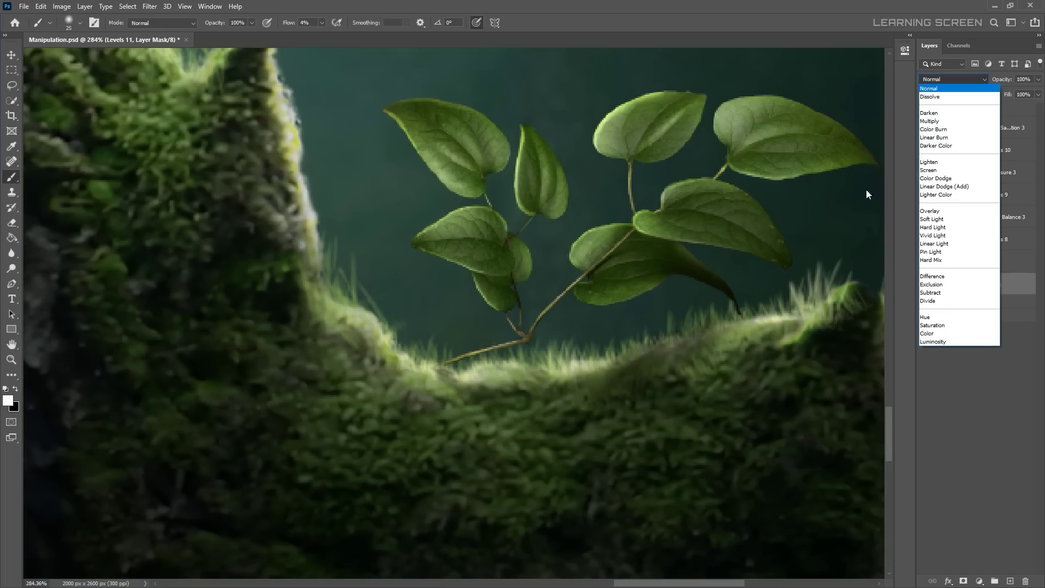
{"action": "key", "text": "shift+alt+y"}
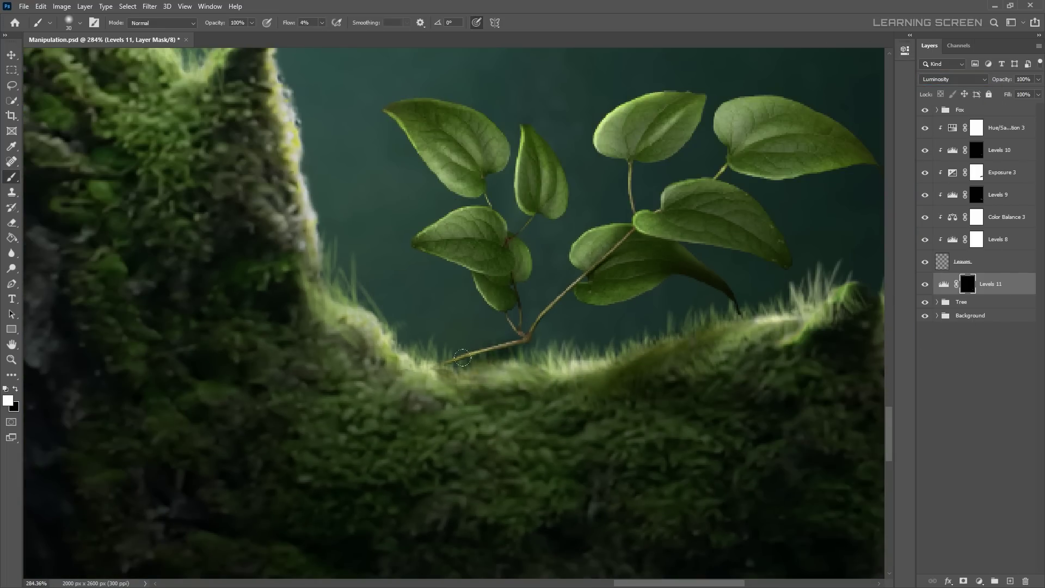
{"action": "scroll", "coordinate": [462, 358], "scroll_direction": "down", "scroll_amount": 10}
{"action": "scroll", "coordinate": [646, 390], "scroll_direction": "up", "scroll_amount": 3}
Group the leaf layers down to Levels 11 into a group named Leaves
{"action": "key", "text": "v"}
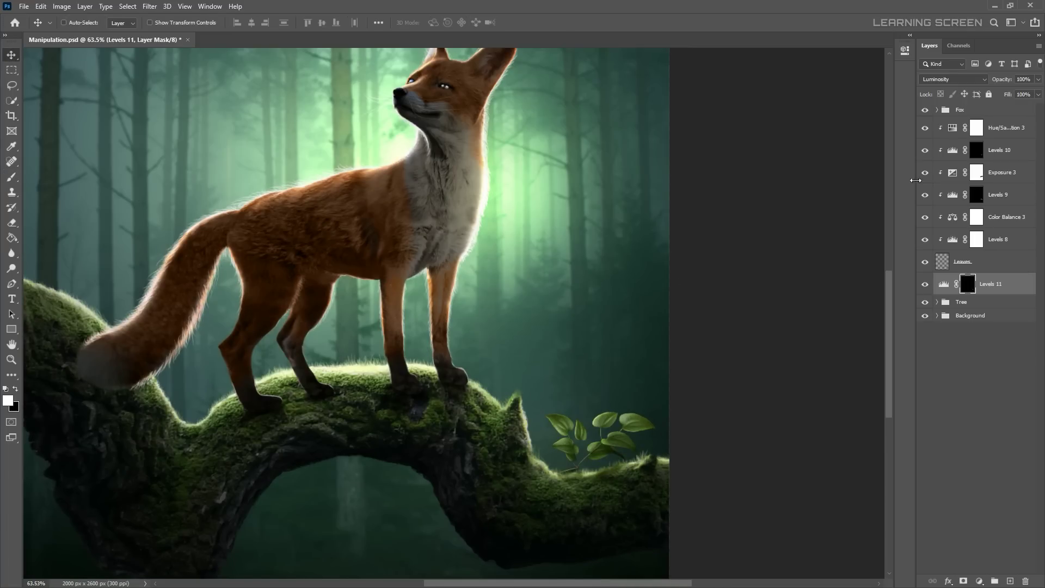
{"action": "left_click", "coordinate": [1007, 127]}
{"action": "left_click", "coordinate": [1010, 283], "text": "shift"}
{"action": "right_click", "coordinate": [1019, 152]}
{"action": "left_click", "coordinate": [912, 204]}
Name the new group Leaves, then open Leaf_Branch.png and drag it into Manipulation.psd
{"action": "type", "text": "Leaves"}
{"action": "key", "text": "Return"}
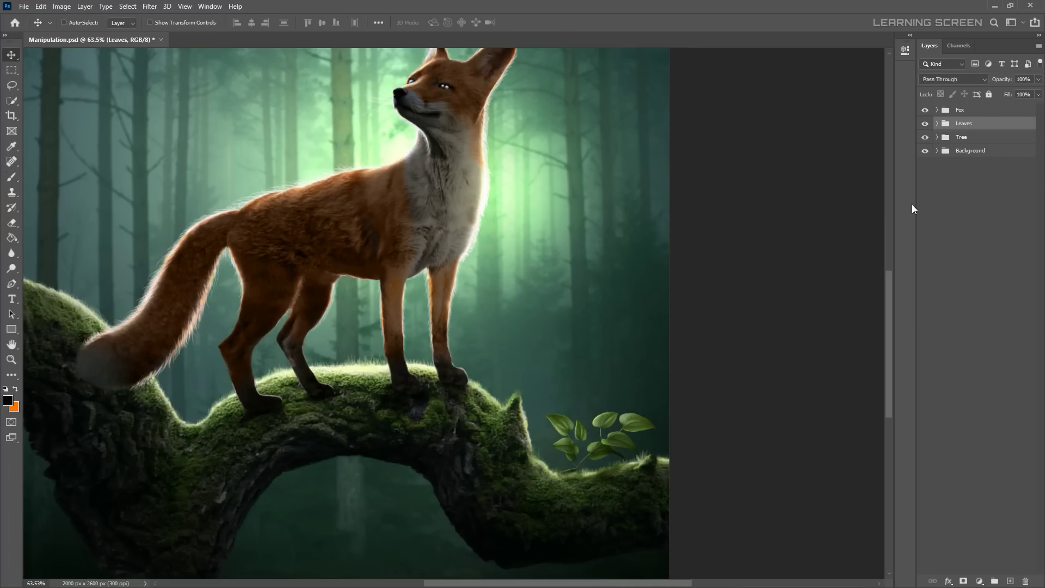
{"action": "scroll", "coordinate": [504, 321], "scroll_direction": "down", "scroll_amount": 5}
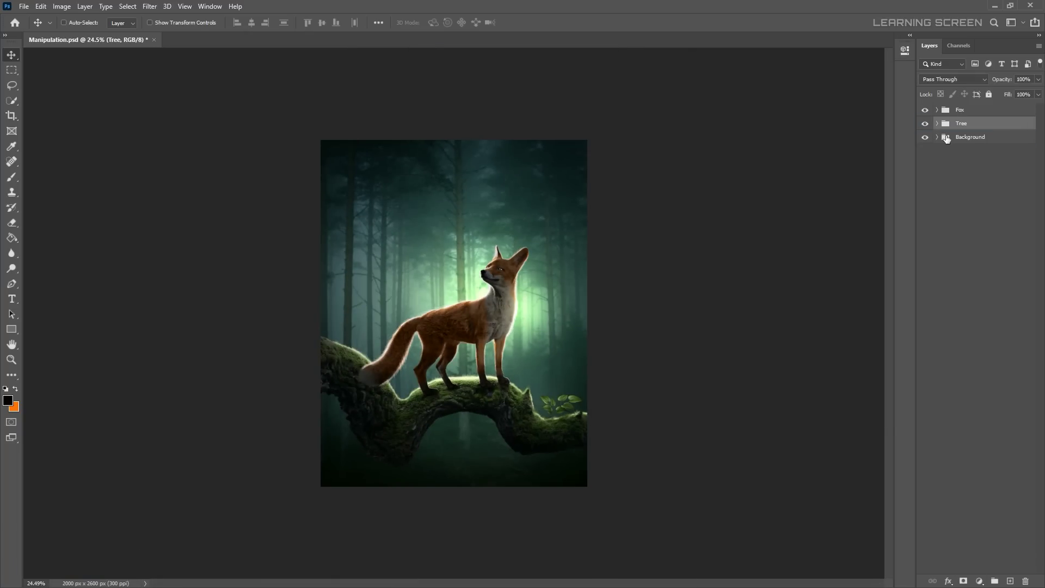
{"action": "key", "text": "ctrl+o"}
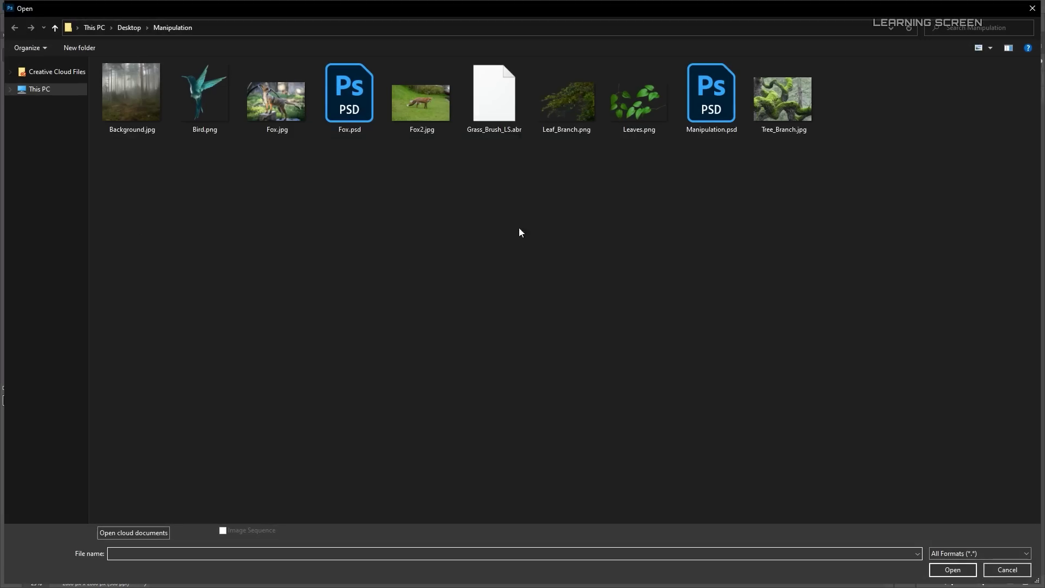
{"action": "double_click", "coordinate": [568, 99]}
{"action": "left_click_drag", "start_coordinate": [517, 216], "coordinate": [441, 223]}
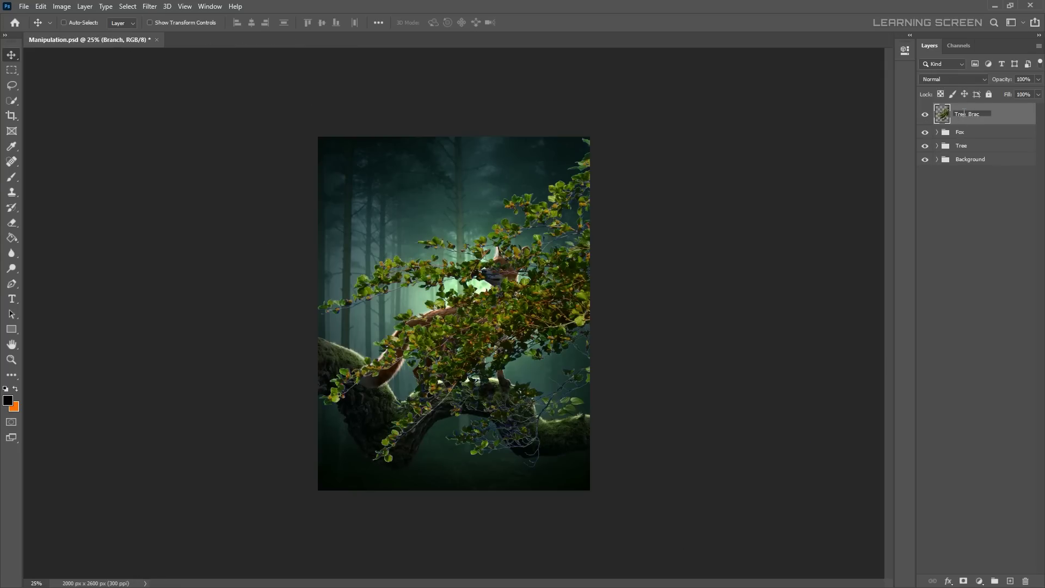
Flip the branch horizontally, scale it down, and reshape it along the top edge
{"action": "key", "text": "ctrl+t"}
{"action": "right_click", "coordinate": [483, 226]}
{"action": "left_click", "coordinate": [544, 416]}
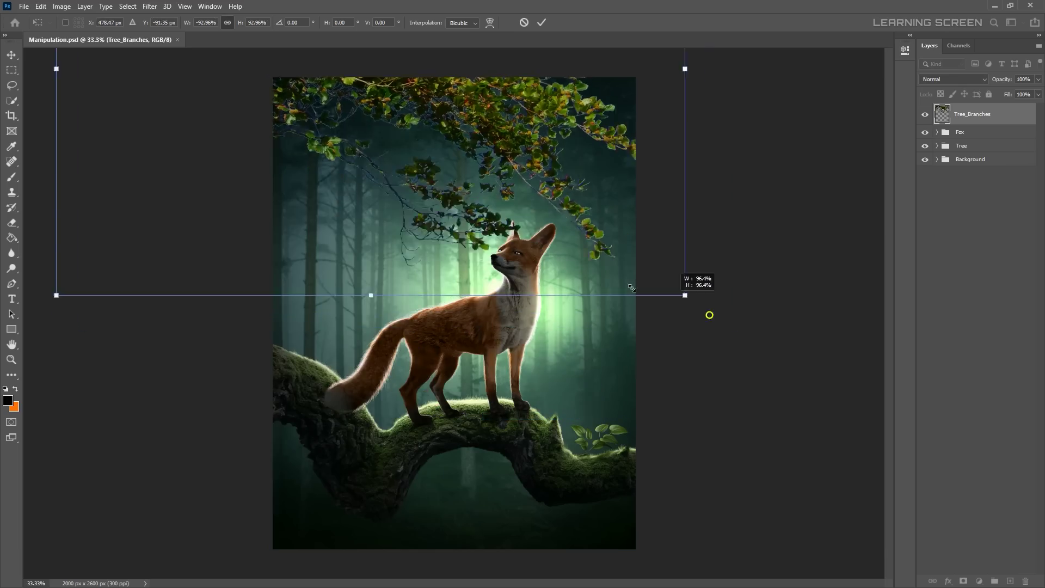
{"action": "mouse_move", "coordinate": [711, 287]}
{"action": "left_mouse_down"}
{"action": "mouse_move", "coordinate": [552, 193]}
{"action": "mouse_move", "coordinate": [562, 174]}
{"action": "left_mouse_up"}
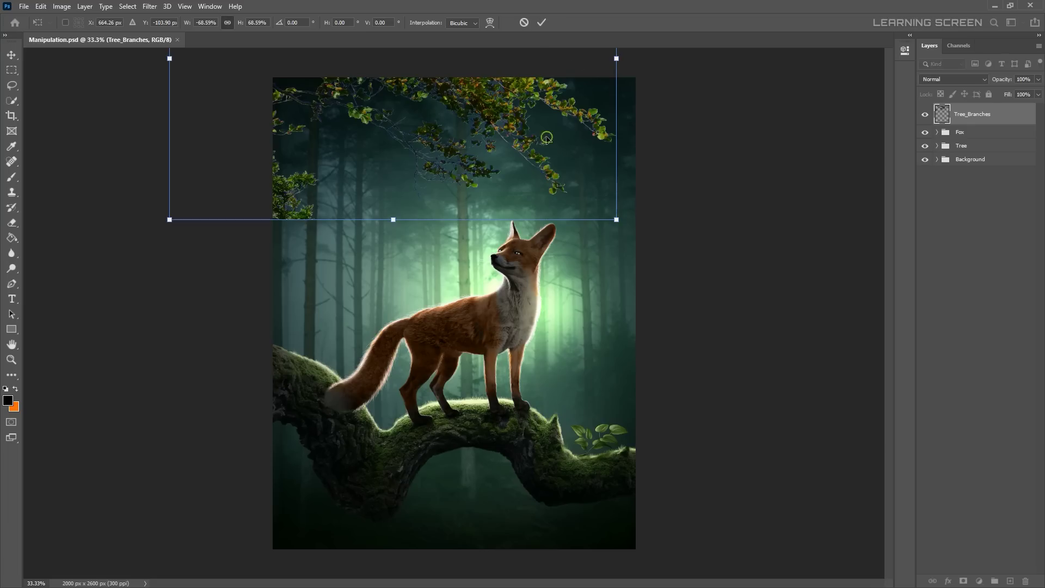
{"action": "right_click", "coordinate": [451, 141]}
{"action": "left_click", "coordinate": [513, 206]}
{"action": "left_click", "coordinate": [542, 22]}
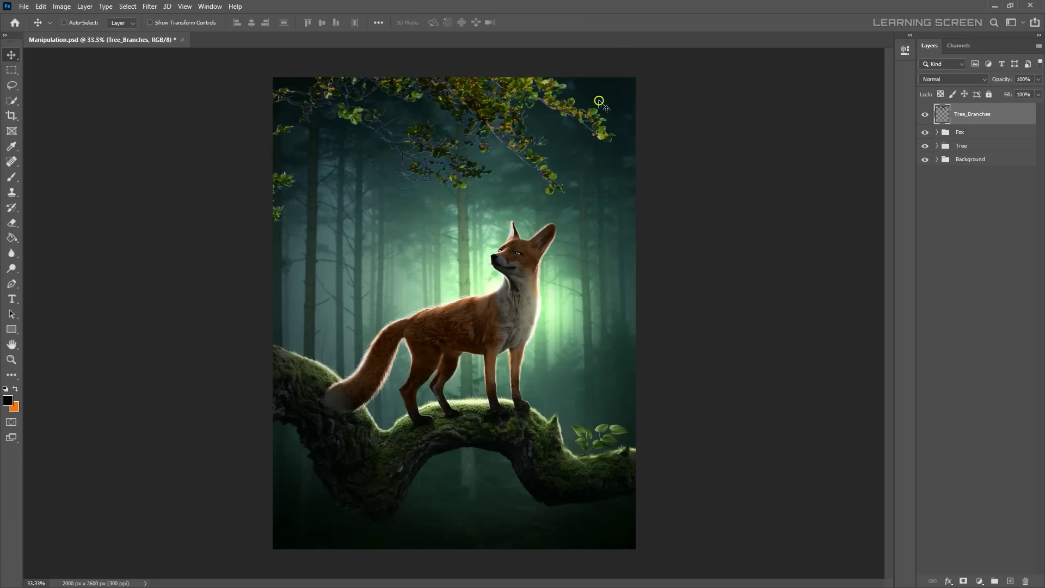
{"action": "scroll", "coordinate": [599, 102], "scroll_direction": "up", "scroll_amount": 2}
Add a clipped, colorized Hue/Saturation tinting the branches green in Pin Light mode
{"action": "left_click", "coordinate": [979, 580]}
{"action": "left_click", "coordinate": [974, 479]}
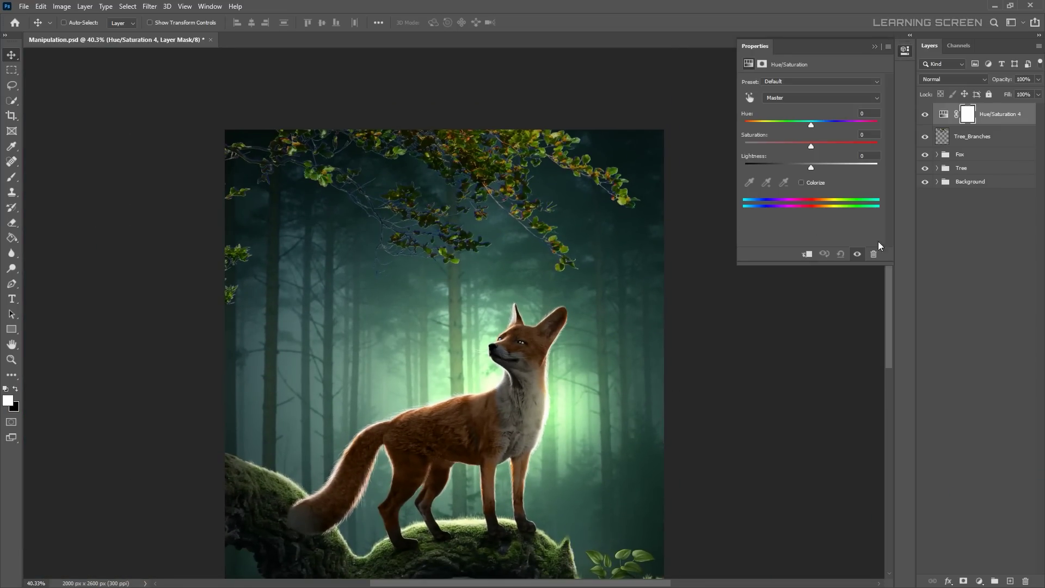
{"action": "left_click", "coordinate": [806, 254]}
{"action": "left_click", "coordinate": [801, 182]}
{"action": "left_click_drag", "start_coordinate": [744, 125], "coordinate": [789, 125]}
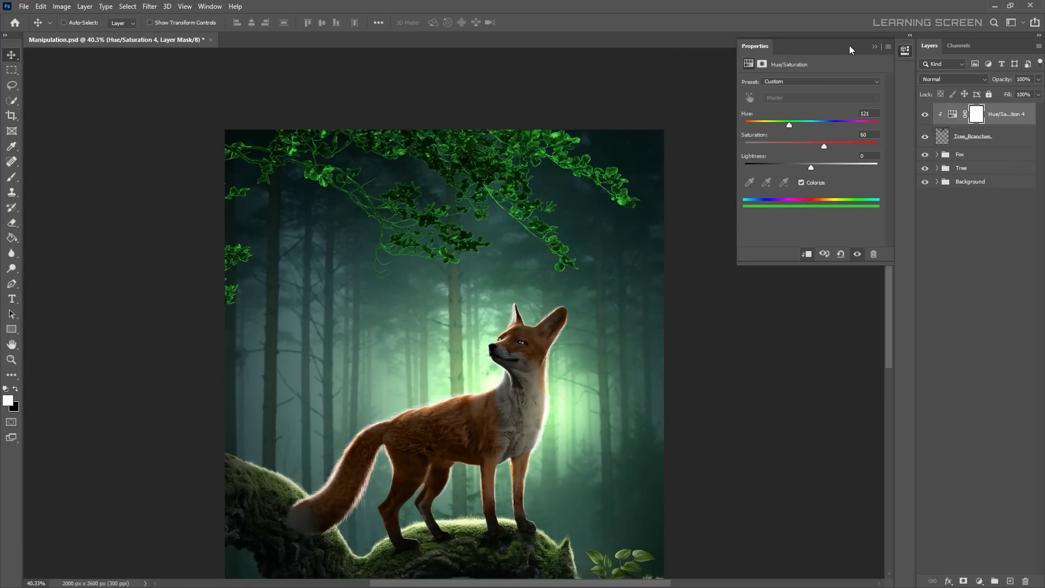
{"action": "left_click", "coordinate": [874, 46]}
{"action": "left_click", "coordinate": [952, 79]}
{"action": "left_click", "coordinate": [928, 243]}
Add a second clipped, colorized Hue/Saturation tinting the branches gold in Color mode
{"action": "left_click", "coordinate": [979, 580]}
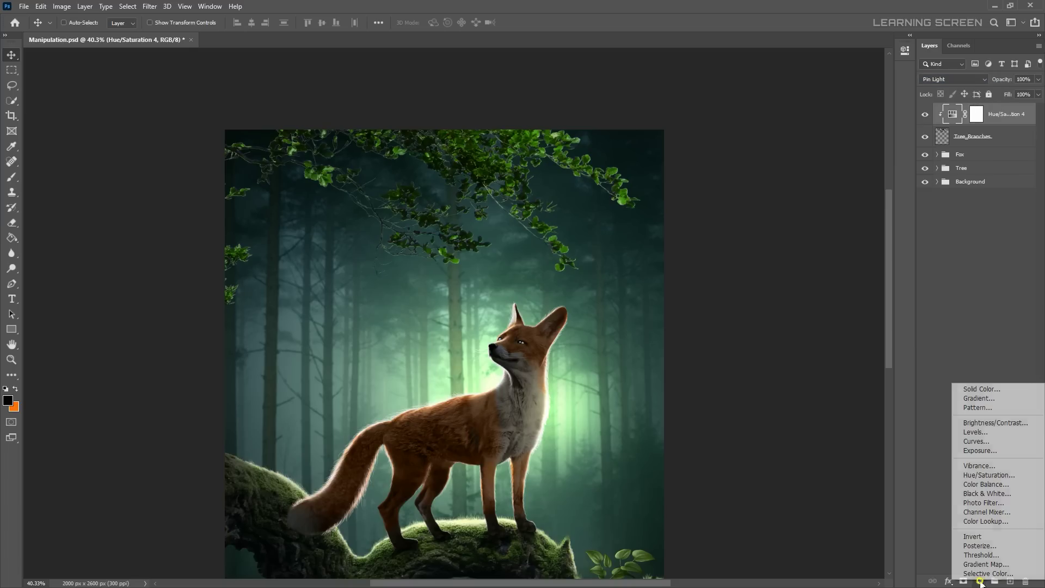
{"action": "left_click", "coordinate": [974, 476]}
{"action": "left_click", "coordinate": [807, 254]}
{"action": "left_click", "coordinate": [801, 182]}
{"action": "left_click_drag", "start_coordinate": [744, 125], "coordinate": [760, 124]}
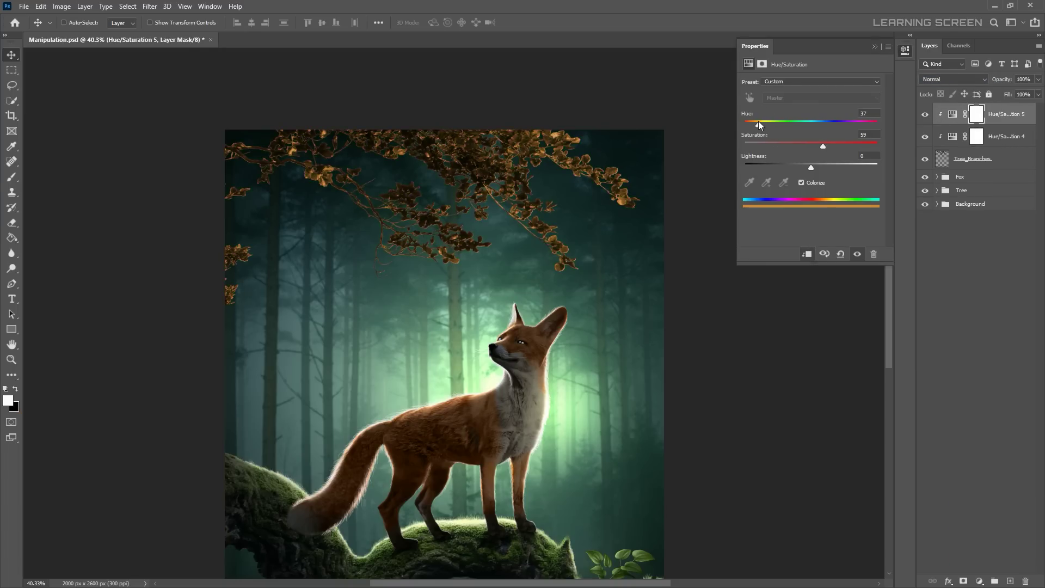
{"action": "left_click", "coordinate": [874, 46]}
{"action": "left_click", "coordinate": [953, 79]}
{"action": "left_click", "coordinate": [926, 333]}
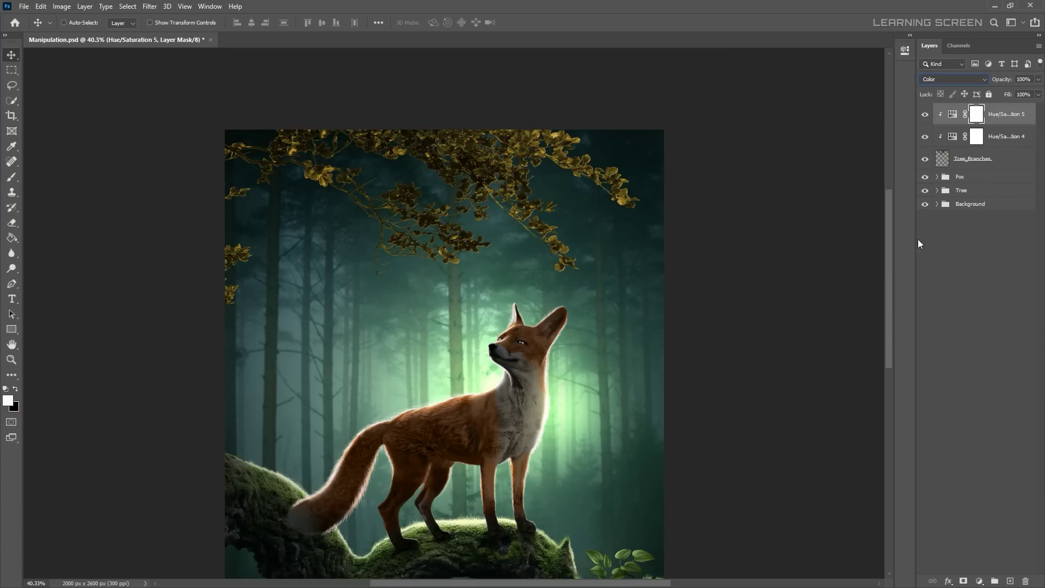
Fill the gold adjustment's mask black with a soft brush to hide the tint
{"action": "key", "text": "x"}
{"action": "right_click", "coordinate": [457, 194]}
{"action": "scroll", "coordinate": [544, 337], "scroll_direction": "up", "scroll_amount": 5}
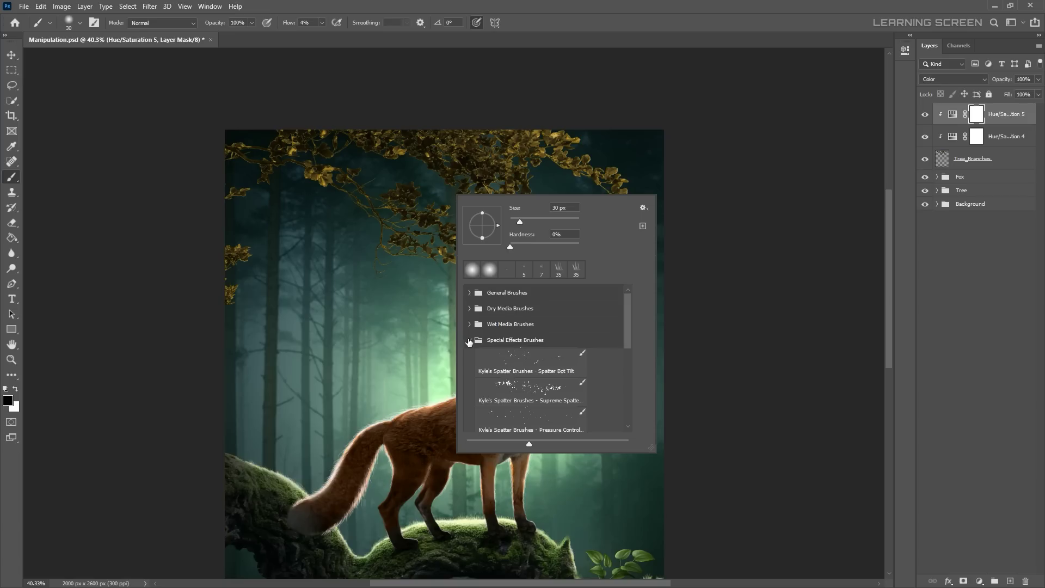
{"action": "left_click", "coordinate": [474, 373]}
{"action": "key", "text": "Return"}
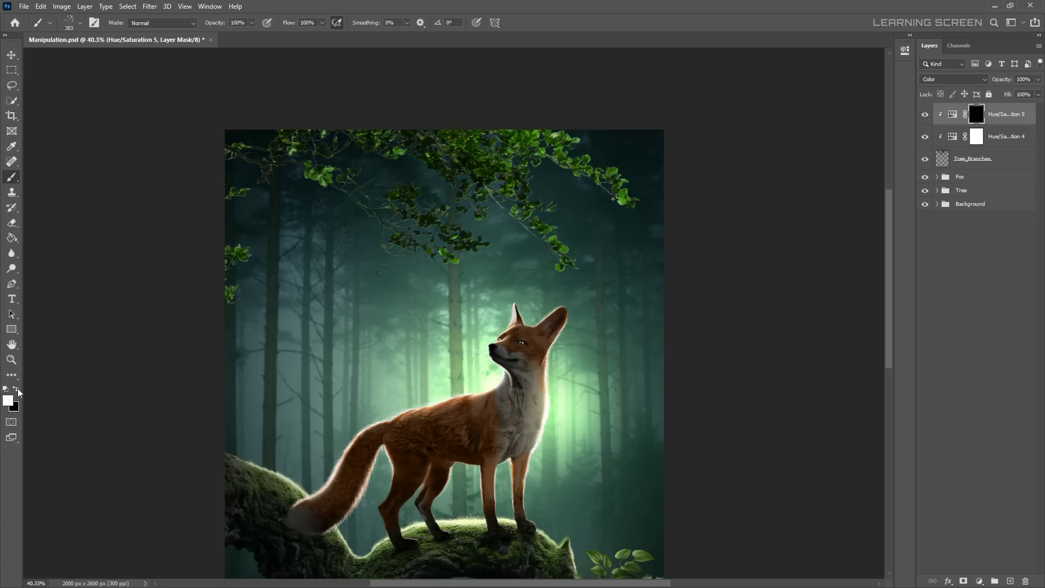
Add a new Levels adjustment layer above the branch adjustments
{"action": "scroll", "coordinate": [416, 230], "scroll_direction": "down", "scroll_amount": 5}
{"action": "scroll", "coordinate": [416, 230], "scroll_direction": "up", "scroll_amount": 7}
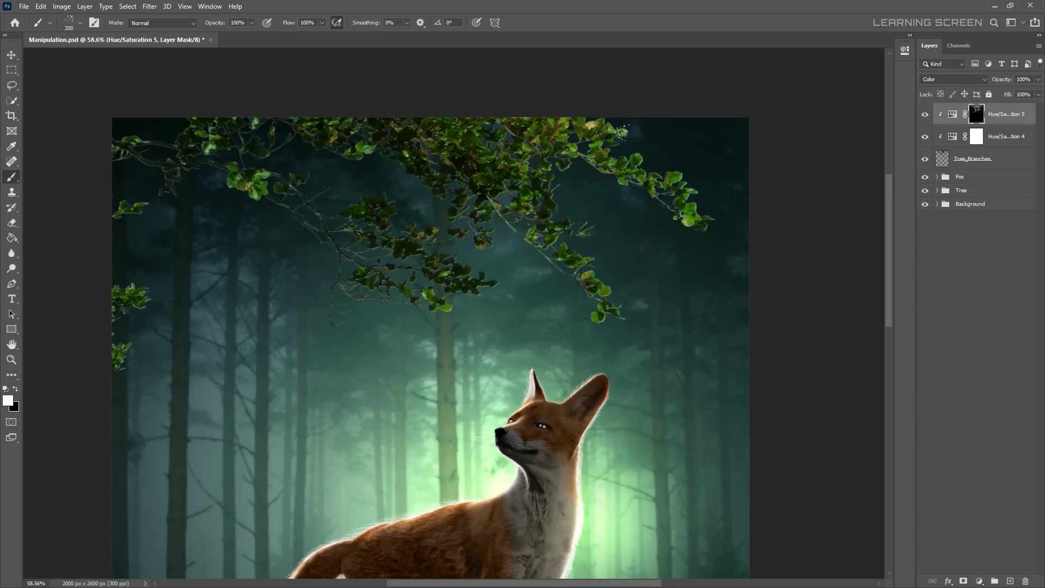
{"action": "scroll", "coordinate": [621, 132], "scroll_direction": "down", "scroll_amount": 3}
{"action": "scroll", "coordinate": [620, 131], "scroll_direction": "up", "scroll_amount": 6}
{"action": "scroll", "coordinate": [581, 215], "scroll_direction": "down", "scroll_amount": 3}
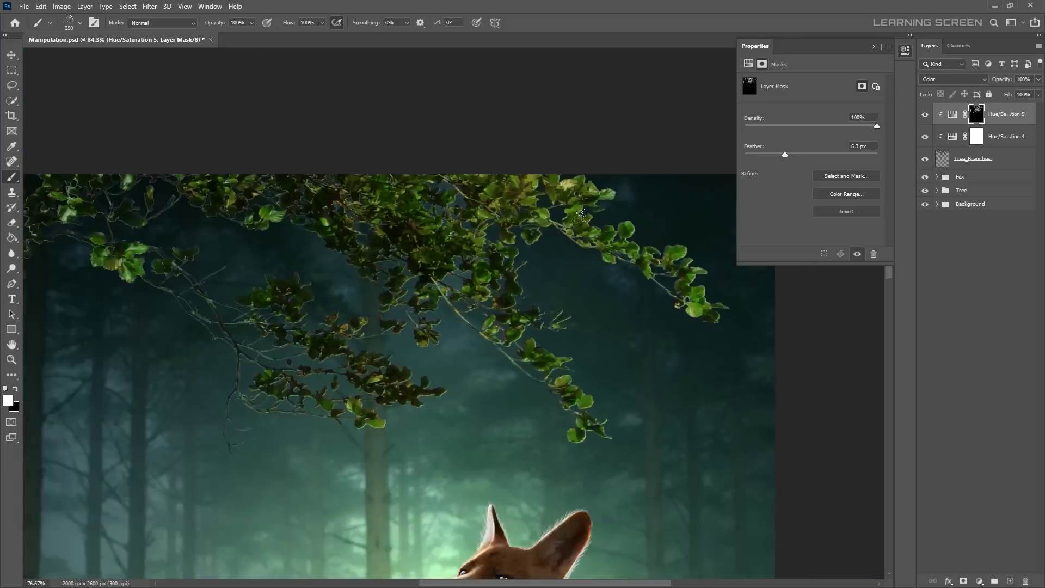
{"action": "scroll", "coordinate": [581, 215], "scroll_direction": "down", "scroll_amount": 4}
{"action": "scroll", "coordinate": [565, 196], "scroll_direction": "up", "scroll_amount": 1}
{"action": "scroll", "coordinate": [560, 185], "scroll_direction": "up", "scroll_amount": 1}
{"action": "scroll", "coordinate": [553, 175], "scroll_direction": "up", "scroll_amount": 2}
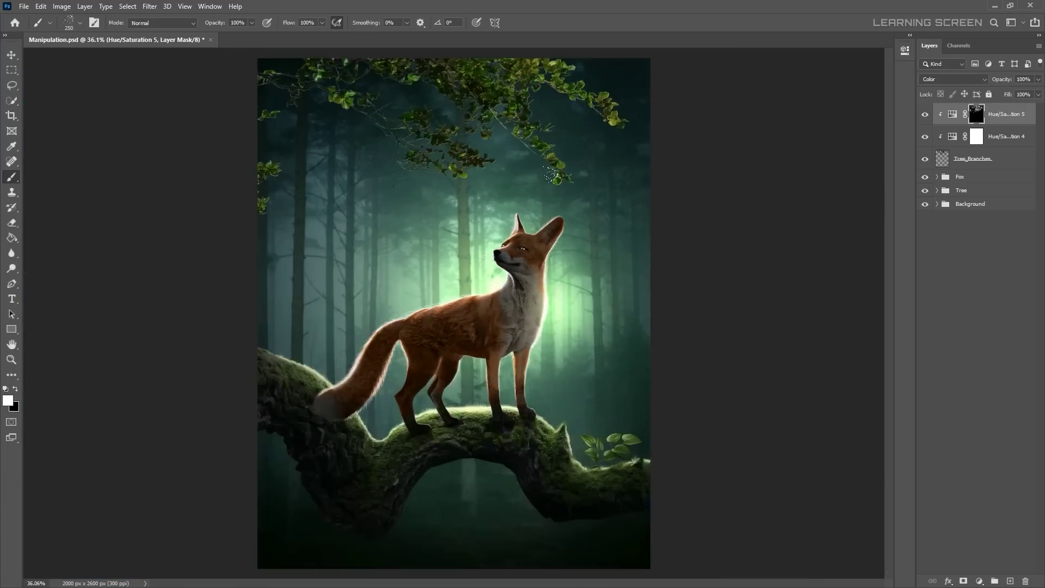
{"action": "scroll", "coordinate": [658, 180], "scroll_direction": "down", "scroll_amount": 3}
{"action": "scroll", "coordinate": [658, 180], "scroll_direction": "down", "scroll_amount": 1}
{"action": "left_click", "coordinate": [979, 581]}
{"action": "left_click", "coordinate": [977, 435]}
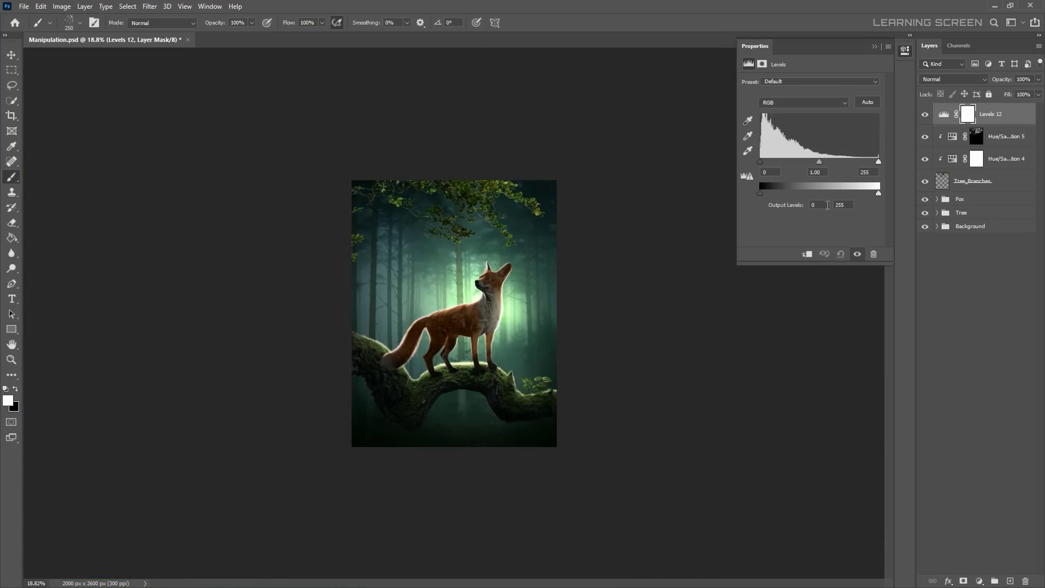
Clip Levels 12 to the branches in Color Dodge and mask it with a 600-size black brush
{"action": "key", "text": "ctrl+alt+g"}
{"action": "left_click", "coordinate": [952, 79]}
{"action": "left_click", "coordinate": [966, 137]}
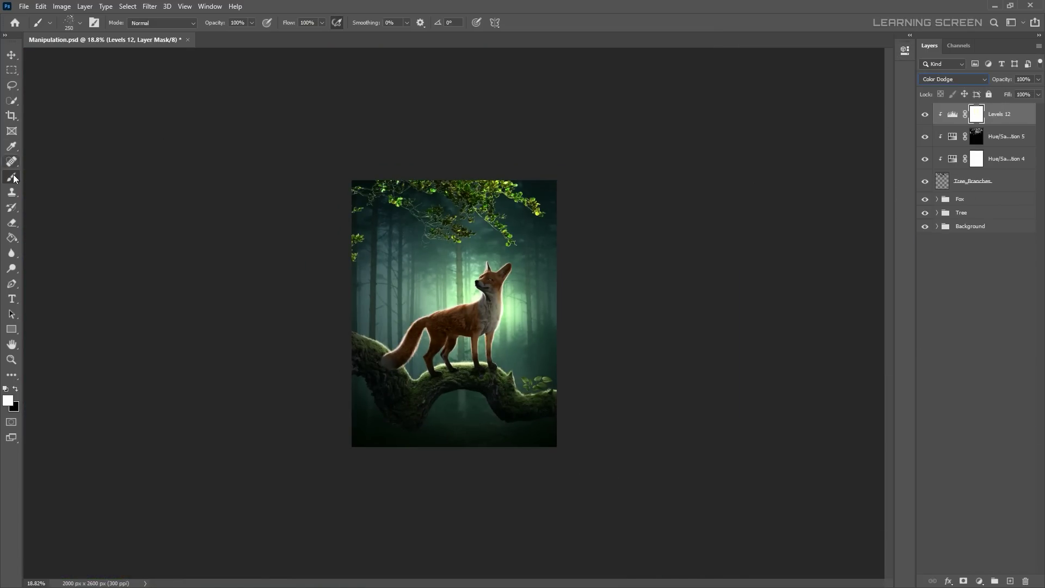
{"action": "right_click", "coordinate": [463, 246]}
{"action": "left_click_drag", "start_coordinate": [479, 261], "coordinate": [511, 261]}
{"action": "key", "text": "Return"}
{"action": "scroll", "coordinate": [435, 207], "scroll_direction": "up", "scroll_amount": 5}
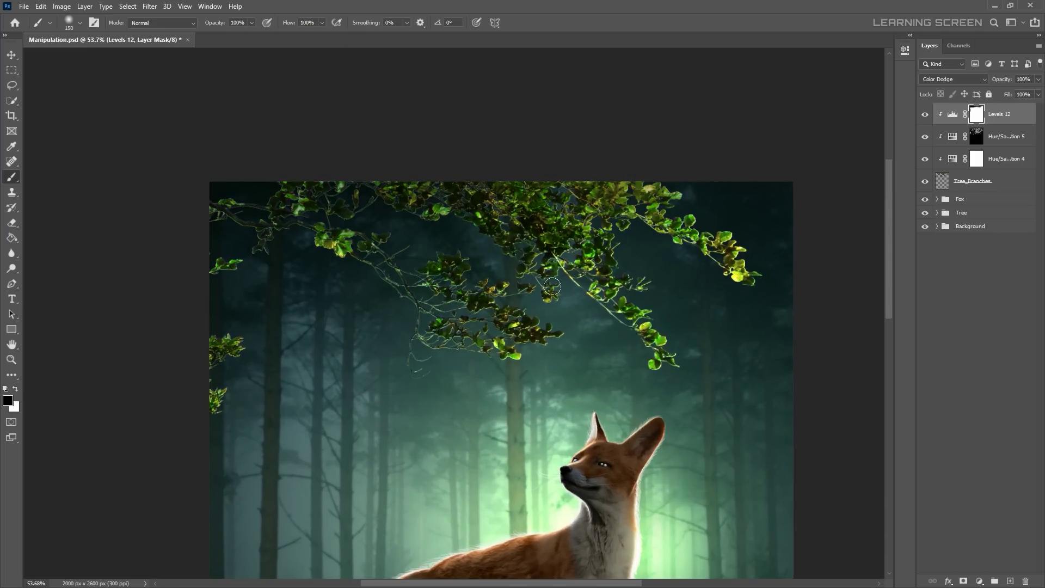
{"action": "scroll", "coordinate": [552, 286], "scroll_direction": "down", "scroll_amount": 5}
{"action": "scroll", "coordinate": [470, 188], "scroll_direction": "up", "scroll_amount": 2}
{"action": "scroll", "coordinate": [517, 163], "scroll_direction": "down", "scroll_amount": 2}
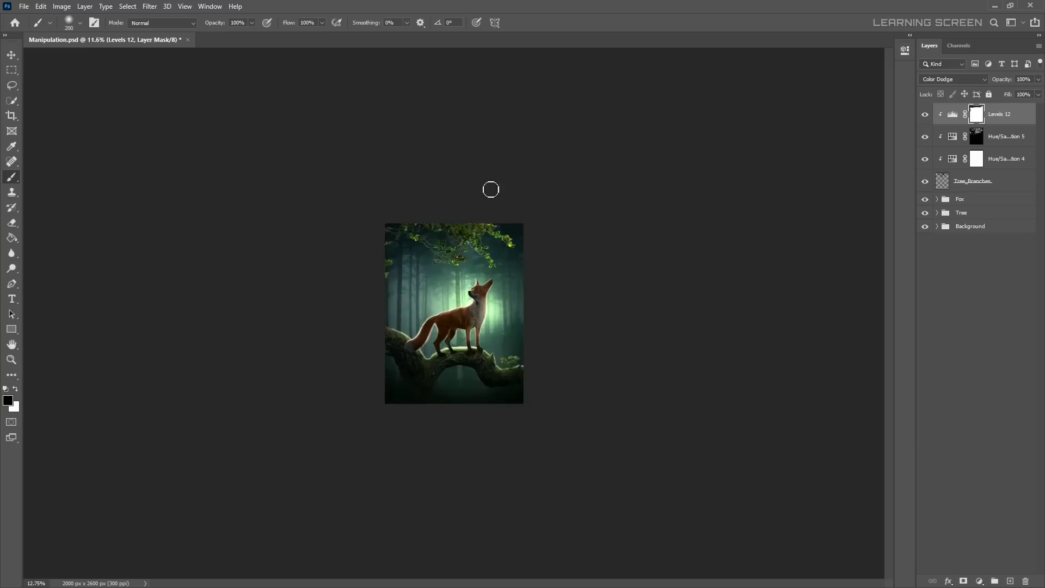
{"action": "scroll", "coordinate": [489, 186], "scroll_direction": "up", "scroll_amount": 3}
{"action": "left_click", "coordinate": [978, 581]}
Add a clipped Exposure layer with raised exposure, invert its mask, and paint white onto branches
{"action": "left_click", "coordinate": [974, 453]}
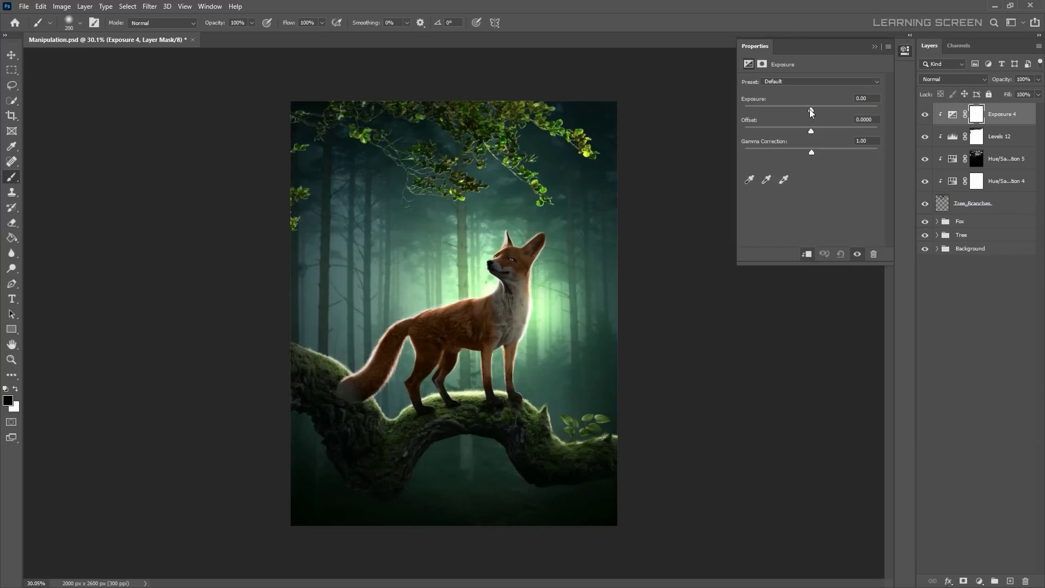
{"action": "left_click_drag", "start_coordinate": [809, 107], "coordinate": [834, 107]}
{"action": "left_click", "coordinate": [904, 50]}
{"action": "key", "text": "ctrl+i"}
{"action": "right_click", "coordinate": [426, 183]}
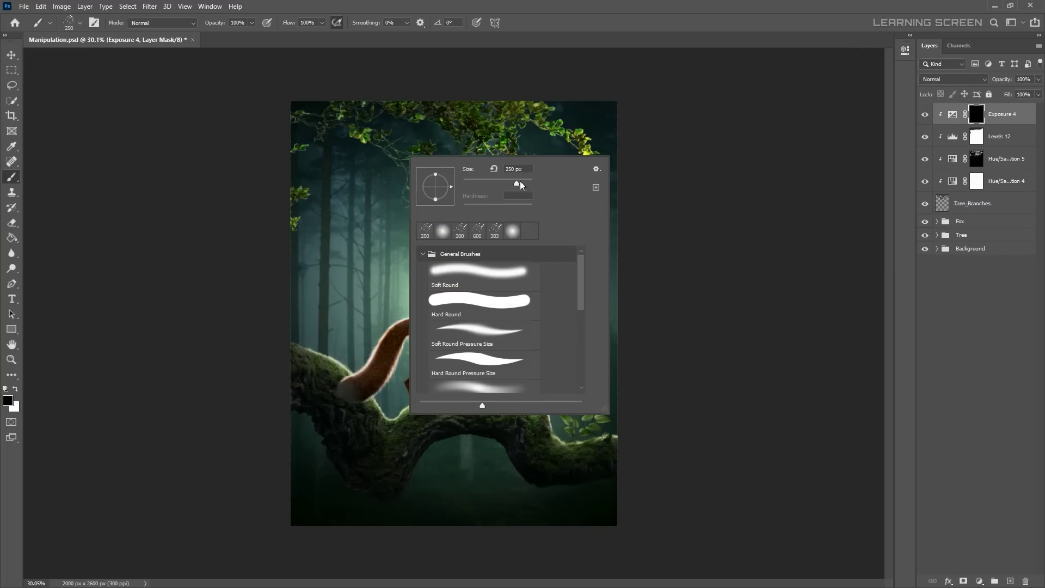
{"action": "key", "text": "x"}
{"action": "scroll", "coordinate": [483, 170], "scroll_direction": "up", "scroll_amount": 3}
{"action": "left_click_drag", "start_coordinate": [430, 120], "coordinate": [489, 109]}
Refine the Exposure 4 mask with a smaller brush, painting back with black
{"action": "scroll", "coordinate": [435, 136], "scroll_direction": "down", "scroll_amount": 2}
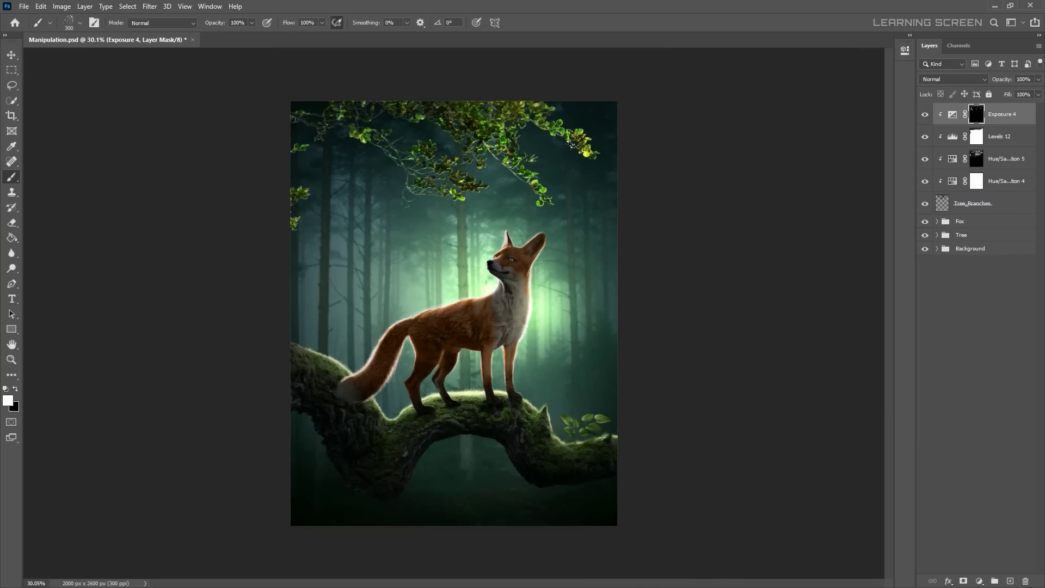
{"action": "scroll", "coordinate": [436, 136], "scroll_direction": "up", "scroll_amount": 2}
{"action": "scroll", "coordinate": [331, 147], "scroll_direction": "up", "scroll_amount": 4}
{"action": "key", "text": "bracketleft"}
{"action": "key", "text": "bracketleft"}
{"action": "key", "text": "bracketleft"}
{"action": "scroll", "coordinate": [331, 147], "scroll_direction": "down", "scroll_amount": 2}
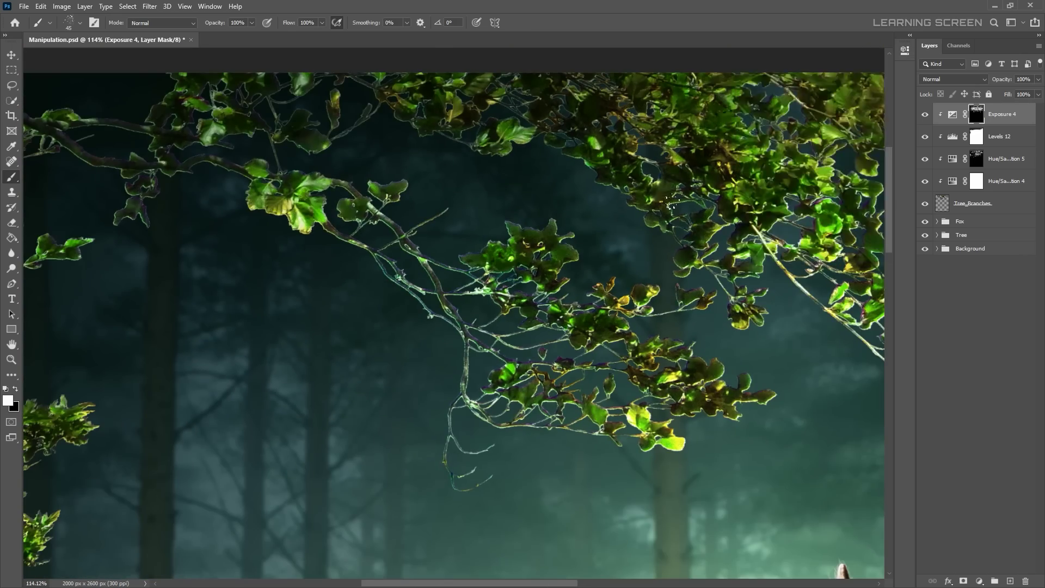
{"action": "scroll", "coordinate": [331, 147], "scroll_direction": "down", "scroll_amount": 3}
{"action": "right_click", "coordinate": [664, 198]}
{"action": "key", "text": "x"}
{"action": "scroll", "coordinate": [496, 157], "scroll_direction": "down", "scroll_amount": 5}
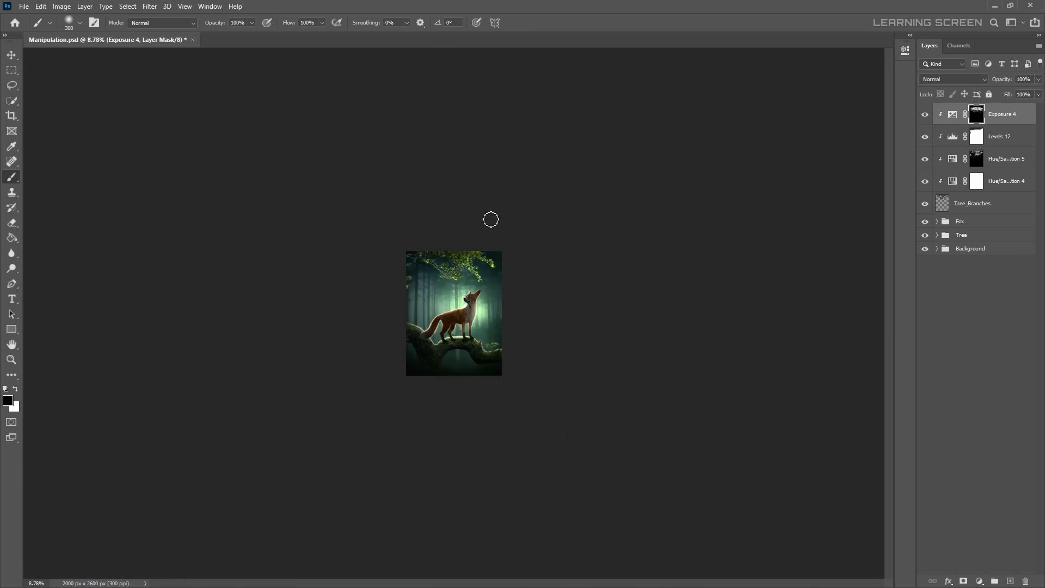
{"action": "scroll", "coordinate": [490, 219], "scroll_direction": "up", "scroll_amount": 5}
{"action": "scroll", "coordinate": [326, 244], "scroll_direction": "up", "scroll_amount": 3}
{"action": "scroll", "coordinate": [271, 292], "scroll_direction": "down", "scroll_amount": 2}
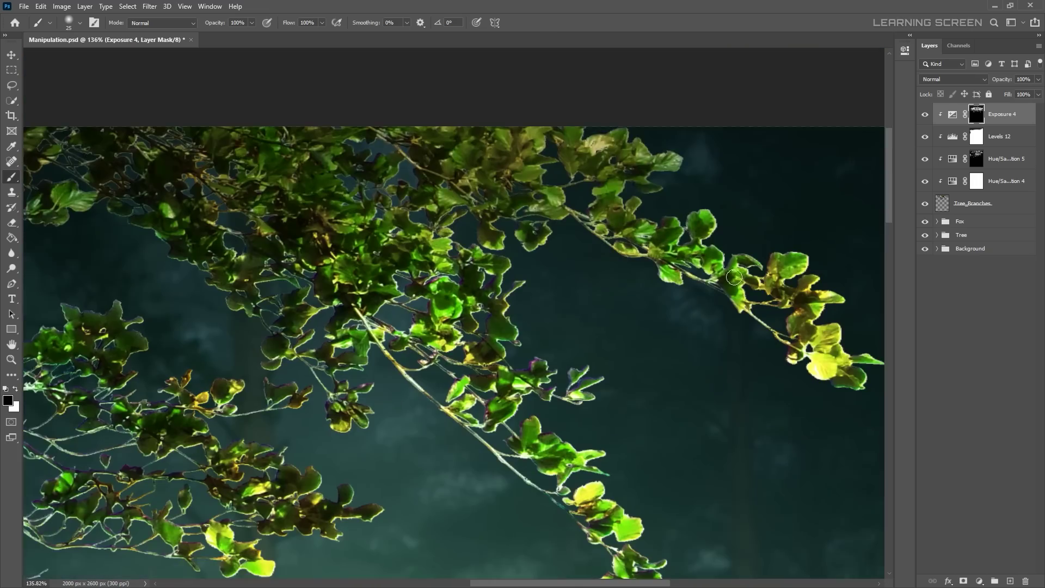
{"action": "scroll", "coordinate": [270, 292], "scroll_direction": "down", "scroll_amount": 2}
{"action": "scroll", "coordinate": [240, 203], "scroll_direction": "up", "scroll_amount": 2}
{"action": "scroll", "coordinate": [316, 250], "scroll_direction": "up", "scroll_amount": 4}
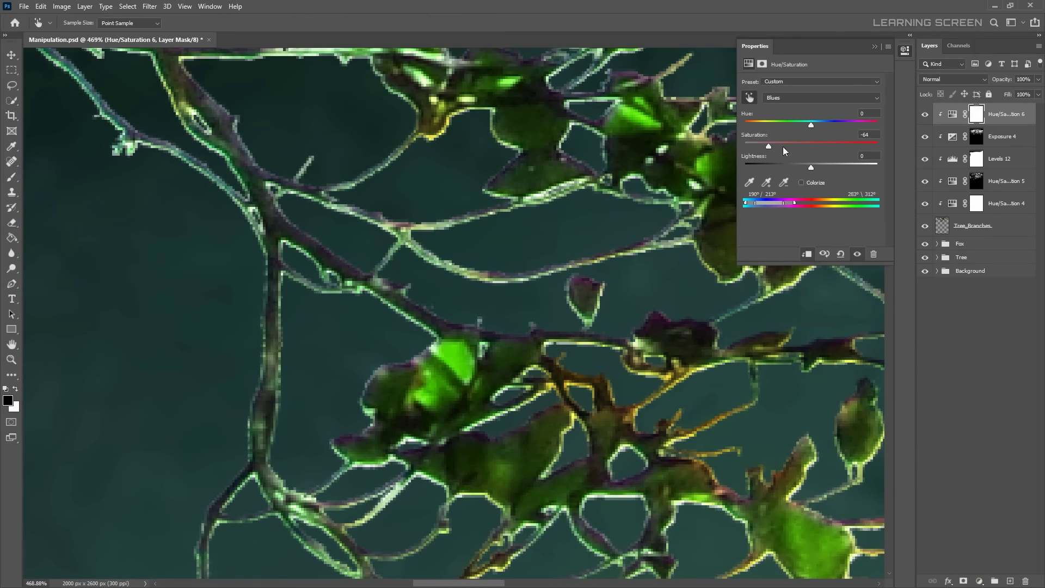
Add Levels 13 with an inverted black mask and paint white onto it
{"action": "left_click", "coordinate": [875, 46]}
{"action": "scroll", "coordinate": [413, 305], "scroll_direction": "down", "scroll_amount": 4}
{"action": "scroll", "coordinate": [414, 304], "scroll_direction": "up", "scroll_amount": 1}
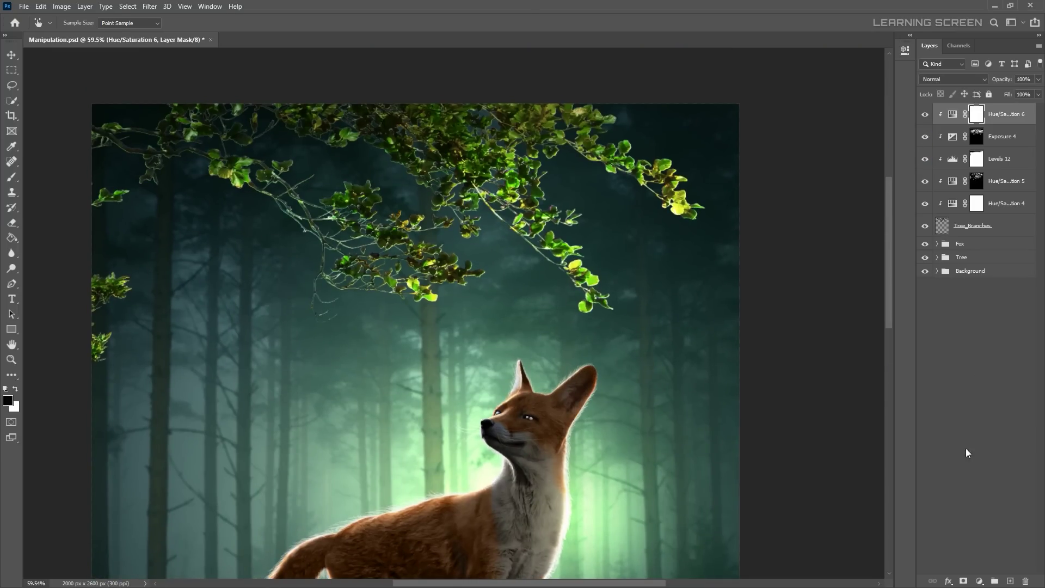
{"action": "left_click", "coordinate": [904, 50]}
{"action": "key", "text": "ctrl+i"}
{"action": "key", "text": "b"}
{"action": "scroll", "coordinate": [425, 77], "scroll_direction": "down", "scroll_amount": 1}
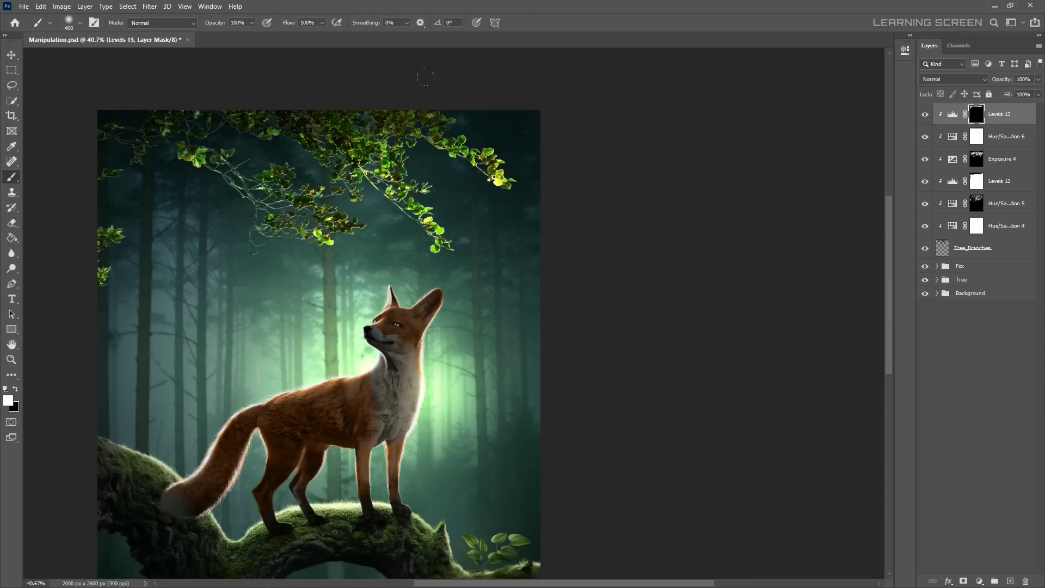
{"action": "scroll", "coordinate": [416, 245], "scroll_direction": "up", "scroll_amount": 5}
{"action": "key", "text": "x"}
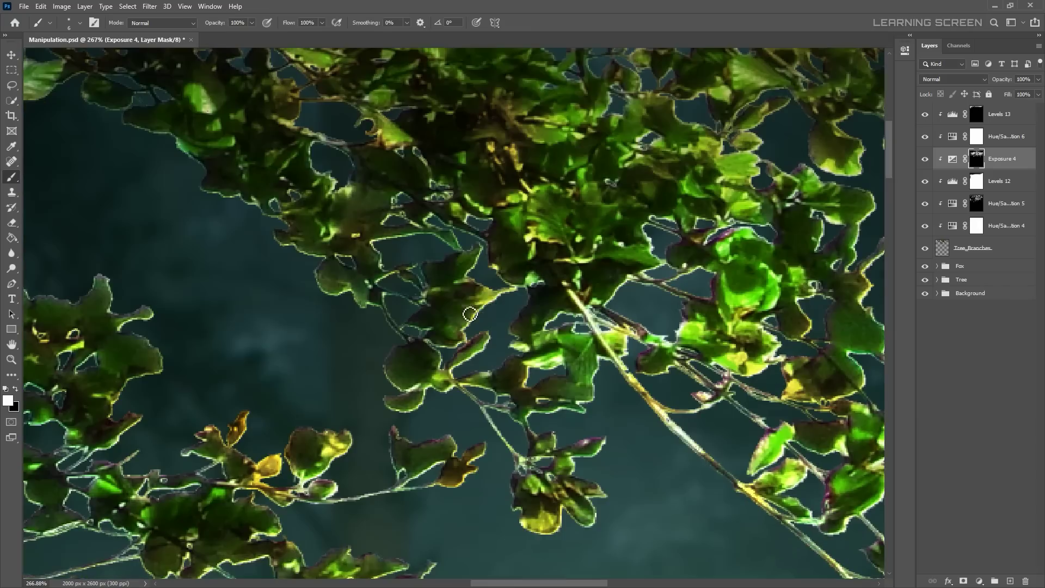
{"action": "scroll", "coordinate": [470, 314], "scroll_direction": "down", "scroll_amount": 4}
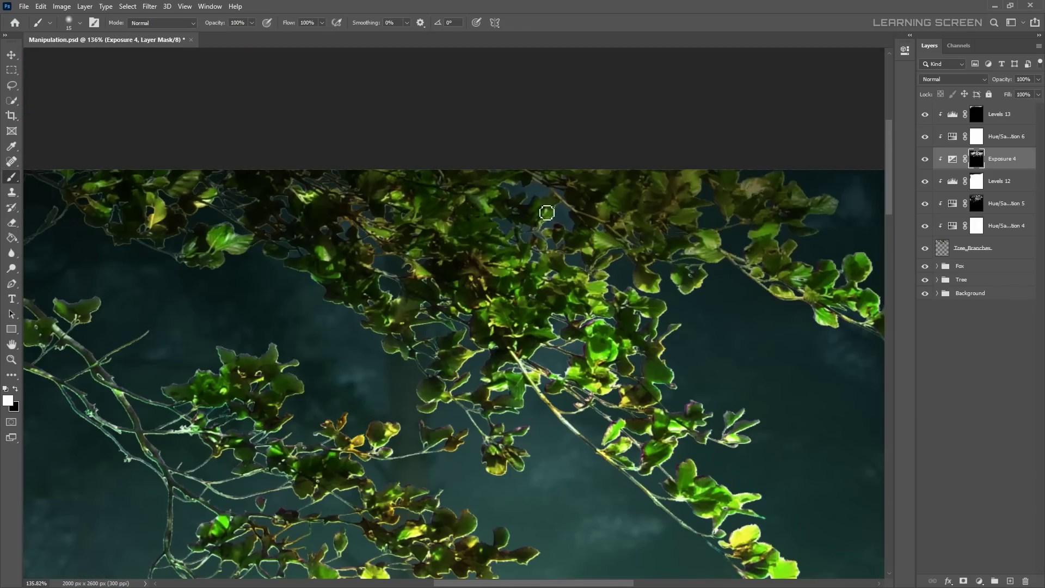
{"action": "scroll", "coordinate": [506, 285], "scroll_direction": "up", "scroll_amount": 3}
{"action": "scroll", "coordinate": [469, 246], "scroll_direction": "down", "scroll_amount": 15}
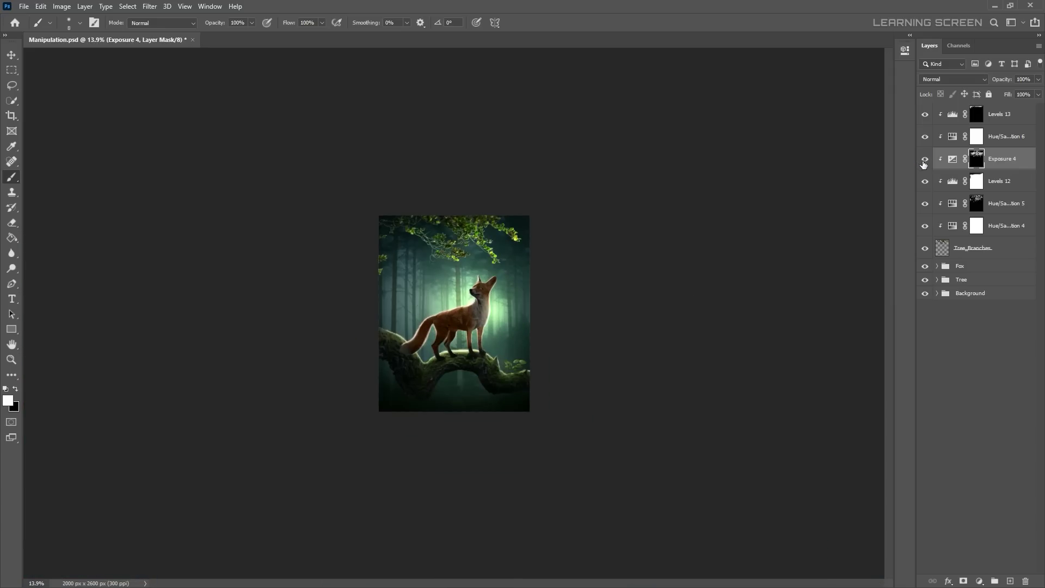
{"action": "scroll", "coordinate": [560, 234], "scroll_direction": "up", "scroll_amount": 4}
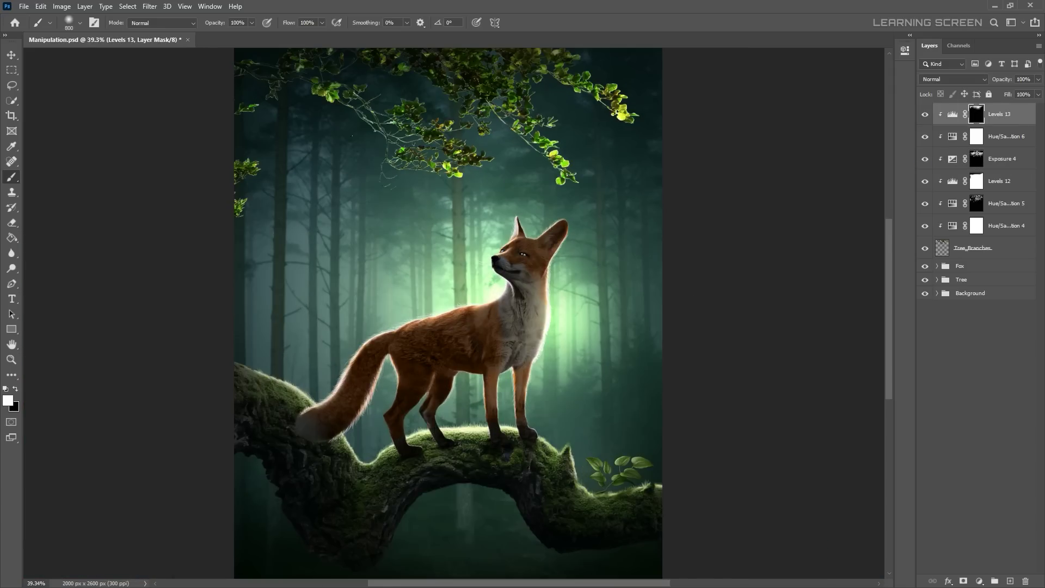
{"action": "scroll", "coordinate": [560, 233], "scroll_direction": "up", "scroll_amount": 3}
Add Levels 14 clipped to the layer below with an inverted black mask
{"action": "left_click", "coordinate": [978, 580]}
{"action": "left_click", "coordinate": [980, 433]}
{"action": "left_click", "coordinate": [807, 254]}
{"action": "left_click", "coordinate": [874, 46]}
{"action": "key", "text": "ctrl+i"}
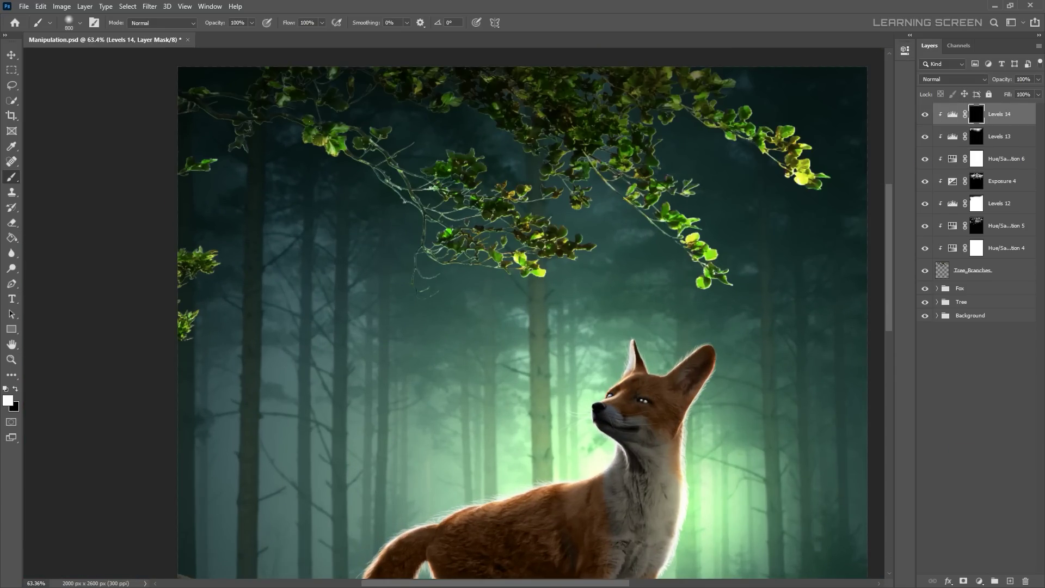
{"action": "scroll", "coordinate": [288, 172], "scroll_direction": "down", "scroll_amount": 3}
{"action": "key", "text": "bracketleft"}
{"action": "key", "text": "bracketleft"}
{"action": "key", "text": "bracketleft"}
{"action": "scroll", "coordinate": [686, 162], "scroll_direction": "up", "scroll_amount": 6}
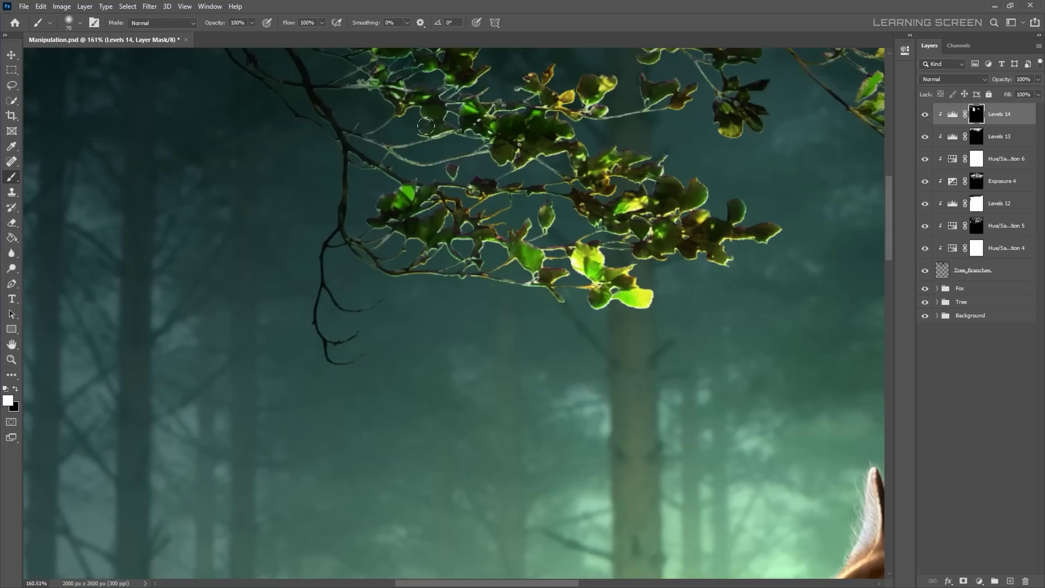
{"action": "scroll", "coordinate": [686, 162], "scroll_direction": "up", "scroll_amount": 2}
{"action": "scroll", "coordinate": [691, 164], "scroll_direction": "down", "scroll_amount": 6}
{"action": "scroll", "coordinate": [439, 102], "scroll_direction": "up", "scroll_amount": 3}
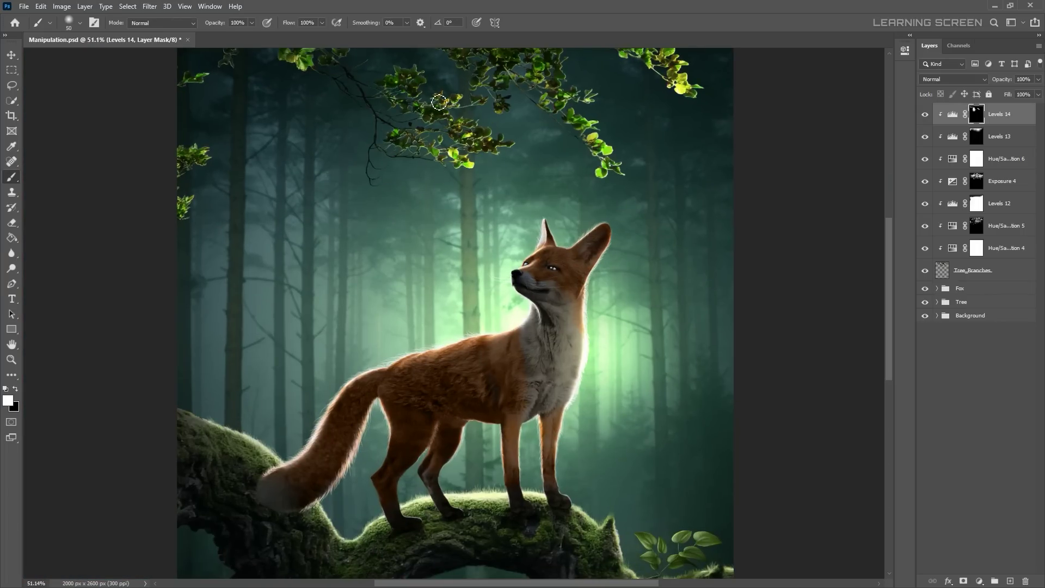
Paint the Levels 14 mask over the upper branches, enlarging the brush as needed
{"action": "left_click_drag", "start_coordinate": [528, 109], "coordinate": [528, 259]}
{"action": "scroll", "coordinate": [268, 187], "scroll_direction": "down", "scroll_amount": 4}
{"action": "scroll", "coordinate": [408, 270], "scroll_direction": "up", "scroll_amount": 6}
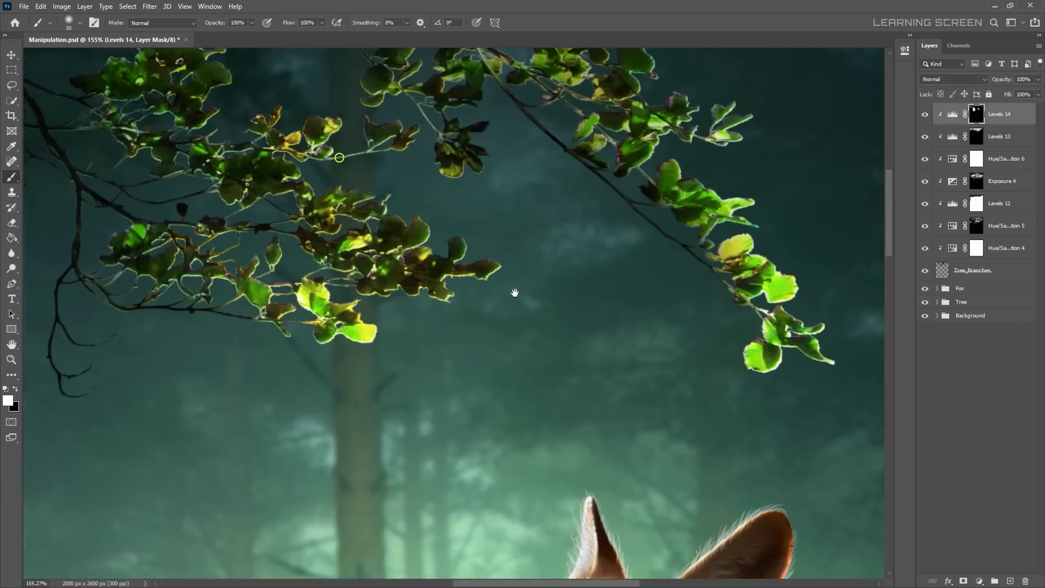
{"action": "scroll", "coordinate": [513, 292], "scroll_direction": "up", "scroll_amount": 1}
{"action": "scroll", "coordinate": [214, 163], "scroll_direction": "down", "scroll_amount": 3}
{"action": "scroll", "coordinate": [256, 182], "scroll_direction": "down", "scroll_amount": 2}
{"action": "scroll", "coordinate": [256, 182], "scroll_direction": "up", "scroll_amount": 1}
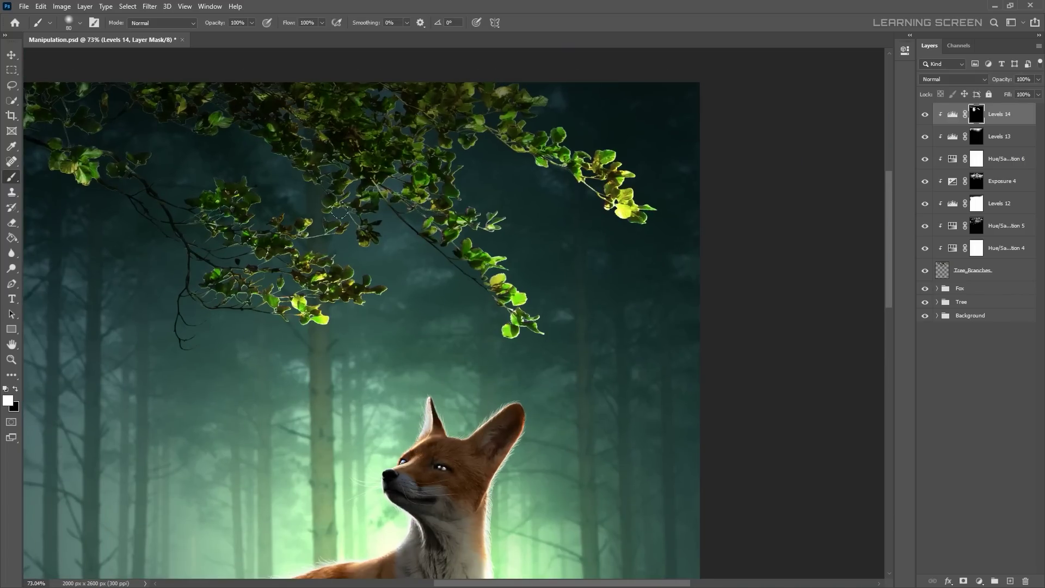
{"action": "scroll", "coordinate": [489, 89], "scroll_direction": "down", "scroll_amount": 2}
{"action": "key", "text": "bracketright"}
{"action": "key", "text": "bracketright"}
{"action": "key", "text": "bracketright"}
{"action": "scroll", "coordinate": [544, 138], "scroll_direction": "down", "scroll_amount": 2}
{"action": "scroll", "coordinate": [387, 163], "scroll_direction": "down", "scroll_amount": 3}
{"action": "key", "text": "bracketright"}
{"action": "key", "text": "bracketright"}
{"action": "key", "text": "bracketright"}
{"action": "scroll", "coordinate": [405, 146], "scroll_direction": "up", "scroll_amount": 4}
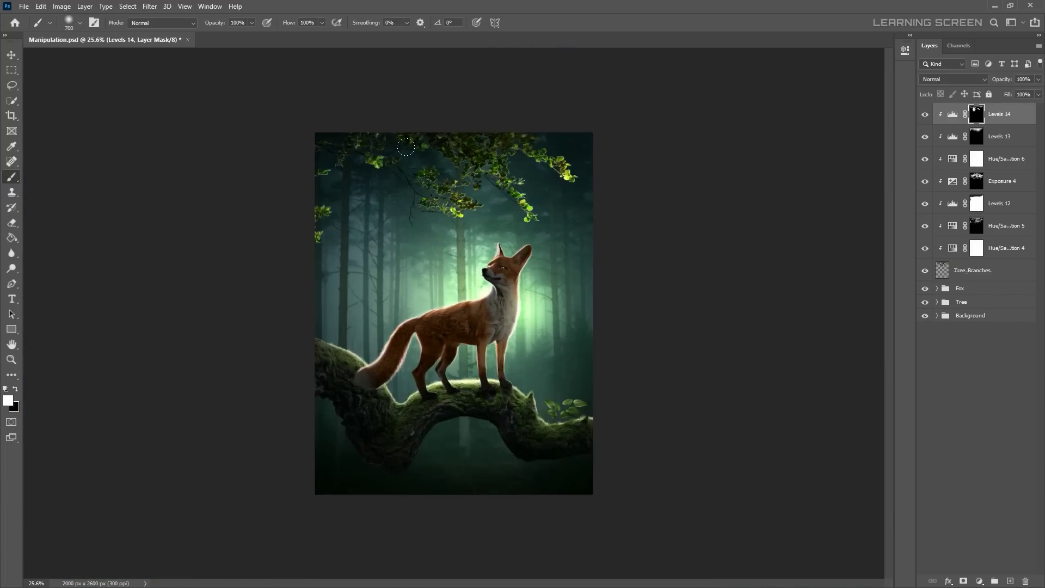
Touch up the Exposure 4 mask with a slightly smaller brush
{"action": "left_click", "coordinate": [976, 180]}
{"action": "key", "text": "bracketleft"}
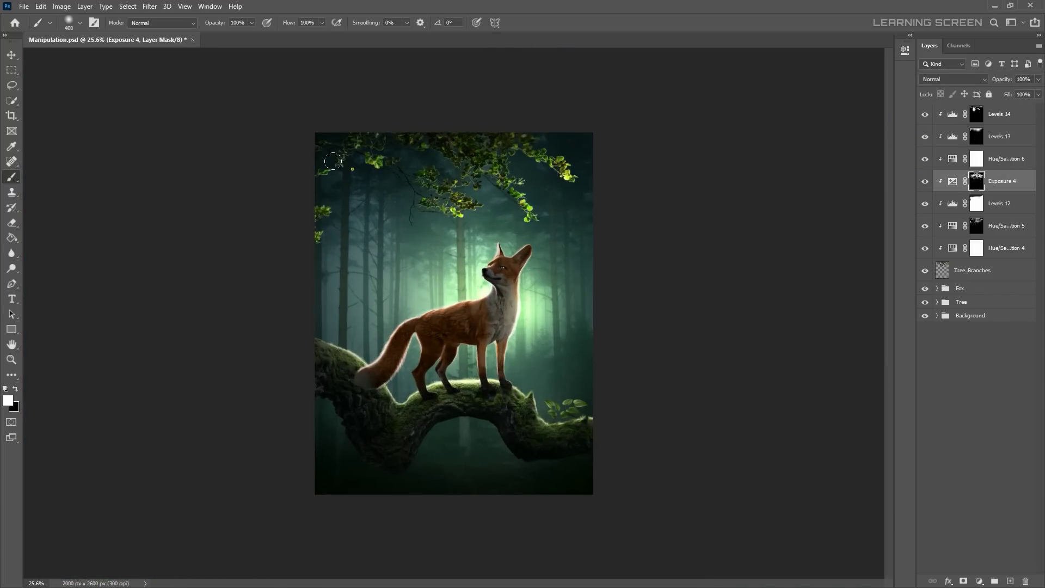
{"action": "scroll", "coordinate": [407, 211], "scroll_direction": "down", "scroll_amount": 1}
{"action": "scroll", "coordinate": [441, 200], "scroll_direction": "up", "scroll_amount": 3}
{"action": "scroll", "coordinate": [218, 172], "scroll_direction": "up", "scroll_amount": 3}
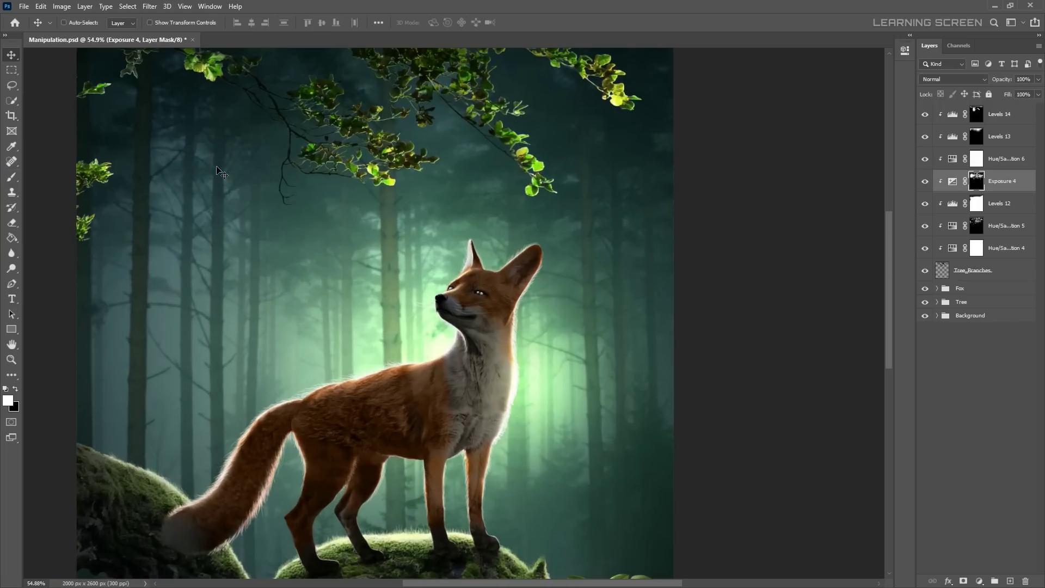
{"action": "scroll", "coordinate": [522, 122], "scroll_direction": "up", "scroll_amount": 2}
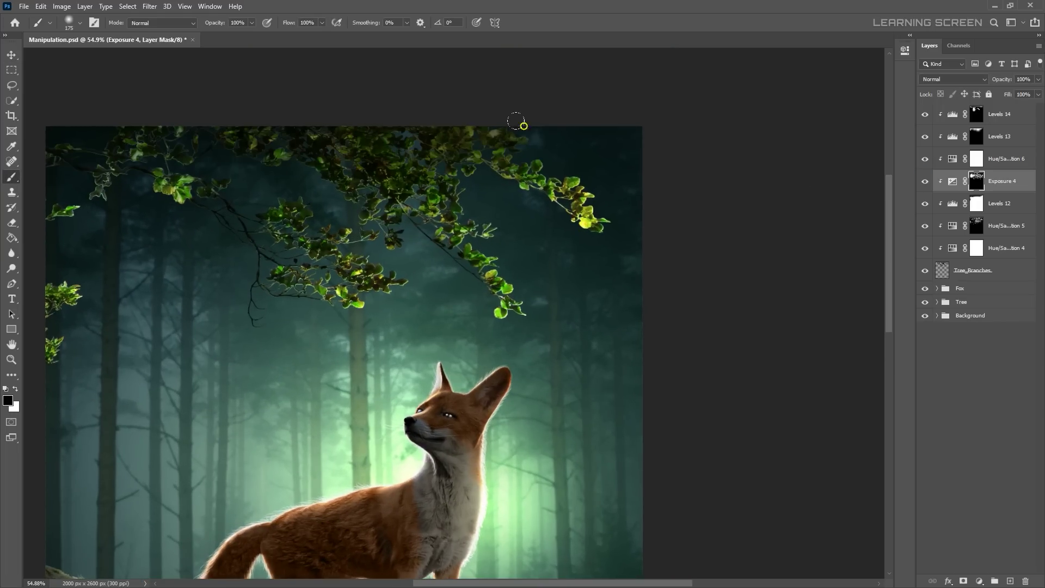
{"action": "scroll", "coordinate": [350, 131], "scroll_direction": "up", "scroll_amount": 3}
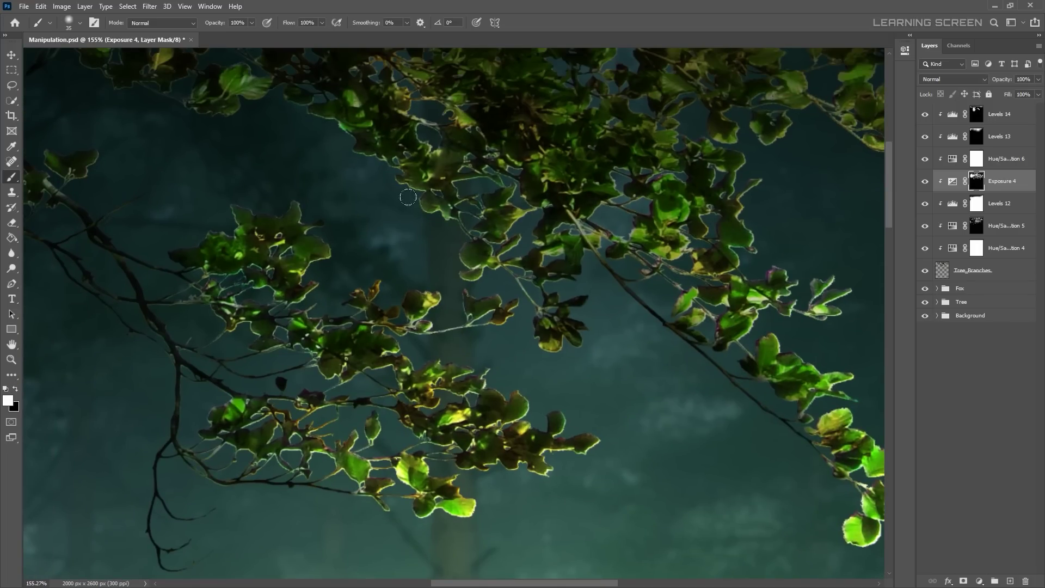
{"action": "scroll", "coordinate": [496, 205], "scroll_direction": "down", "scroll_amount": 10}
{"action": "scroll", "coordinate": [240, 195], "scroll_direction": "up", "scroll_amount": 5}
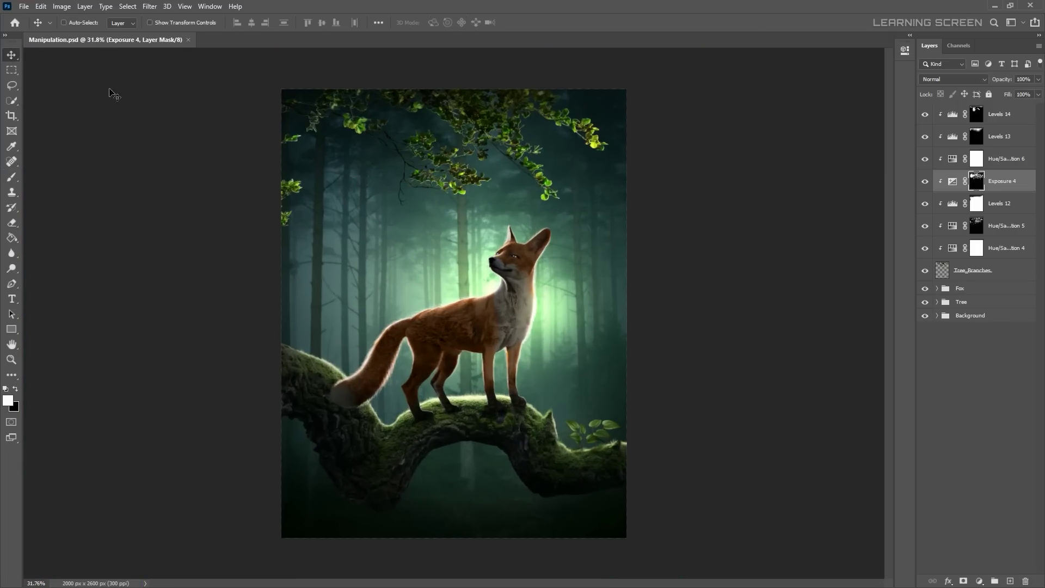
Open Bird.png, then return to the Manipulation.psd composite
{"action": "left_click", "coordinate": [24, 6]}
{"action": "left_click", "coordinate": [38, 31]}
{"action": "double_click", "coordinate": [211, 93]}
{"action": "left_click", "coordinate": [104, 39]}
Group Levels 14 through Tree_Branches into a group named Leaves_Brances
{"action": "left_click", "coordinate": [1001, 114]}
{"action": "left_click", "coordinate": [973, 270], "text": "shift"}
{"action": "right_click", "coordinate": [1020, 140]}
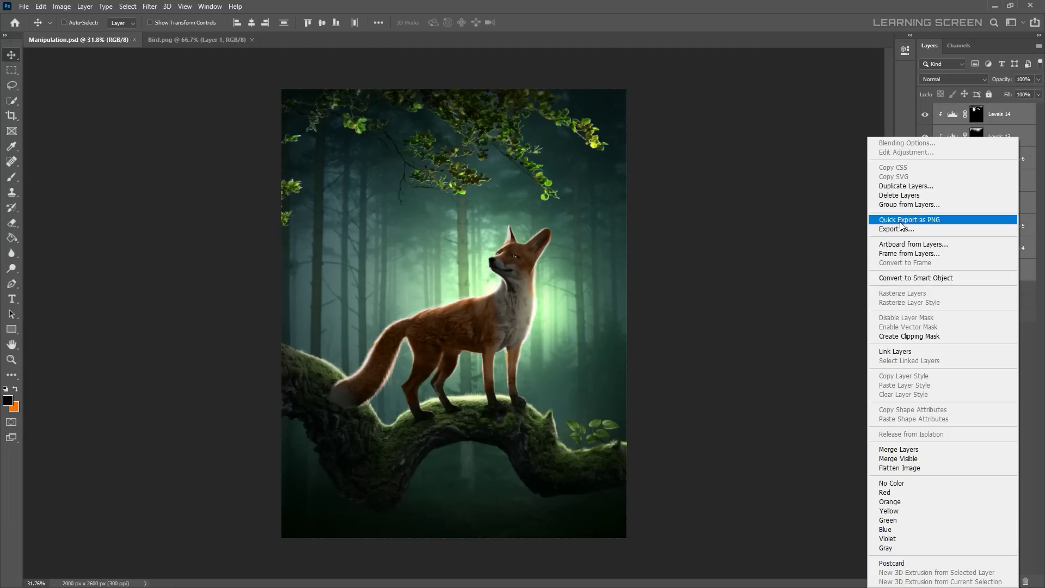
{"action": "left_click", "coordinate": [914, 217]}
{"action": "type", "text": "Brances"}
{"action": "key", "text": "Return"}
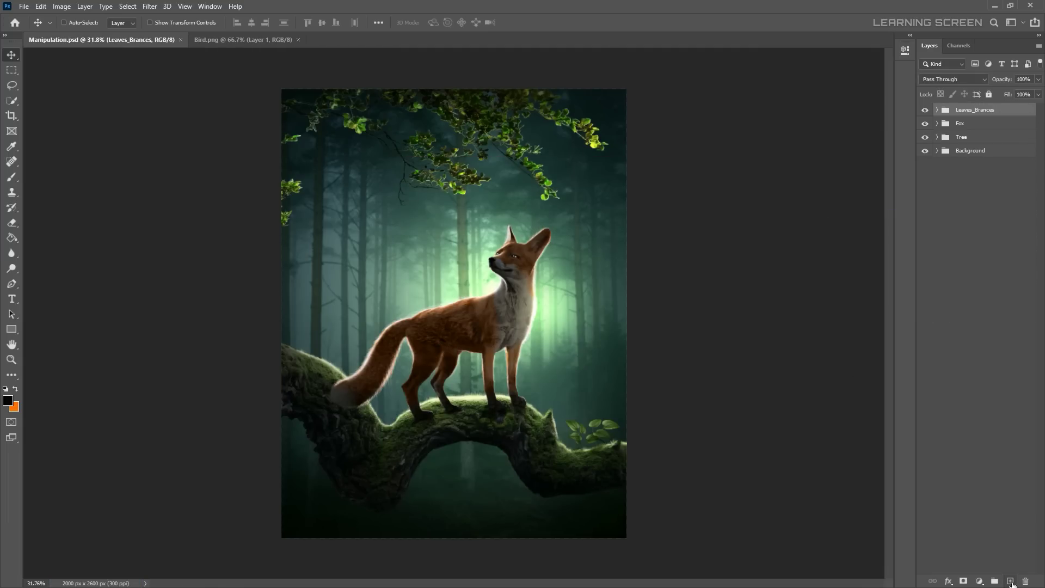
Place the hummingbird, scaled down and tilted into the upper left
{"action": "left_click", "coordinate": [1011, 581]}
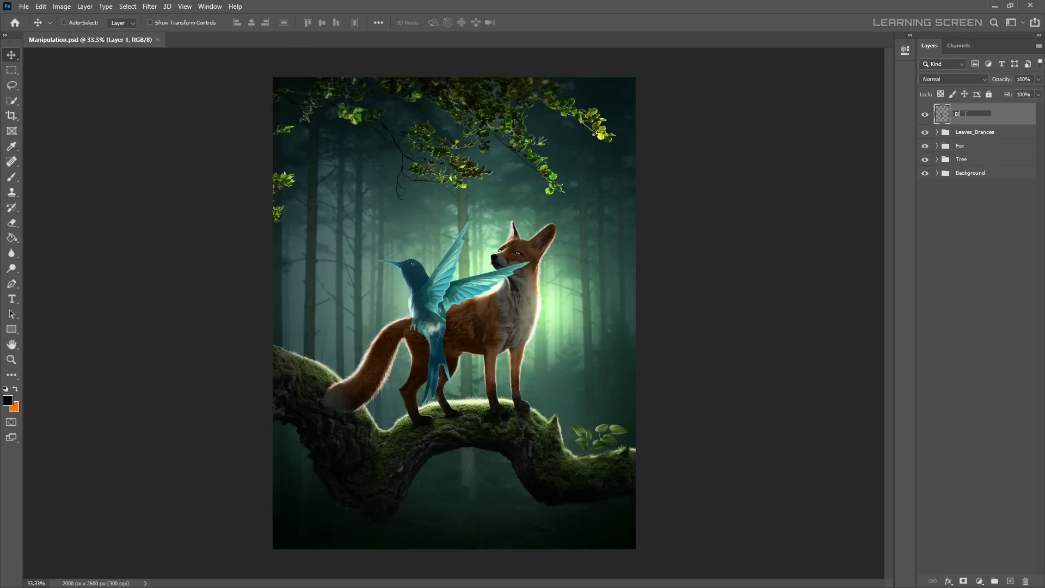
{"action": "key", "text": "ctrl+t"}
{"action": "left_click_drag", "start_coordinate": [424, 291], "coordinate": [362, 148]}
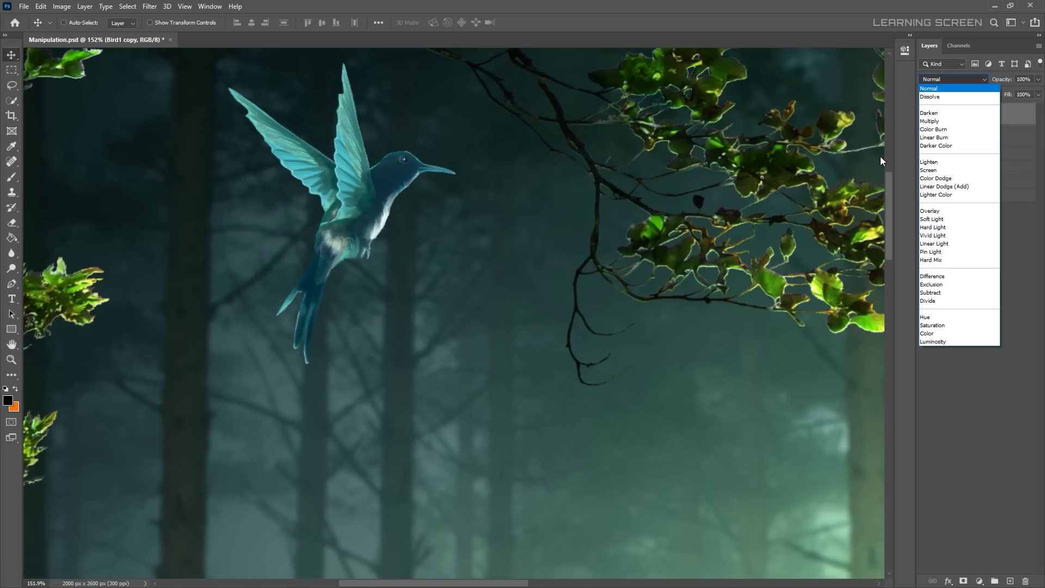
Add a colorized Hue/Saturation adjustment that tints the bird green
{"action": "left_click", "coordinate": [979, 581]}
{"action": "left_click", "coordinate": [974, 476]}
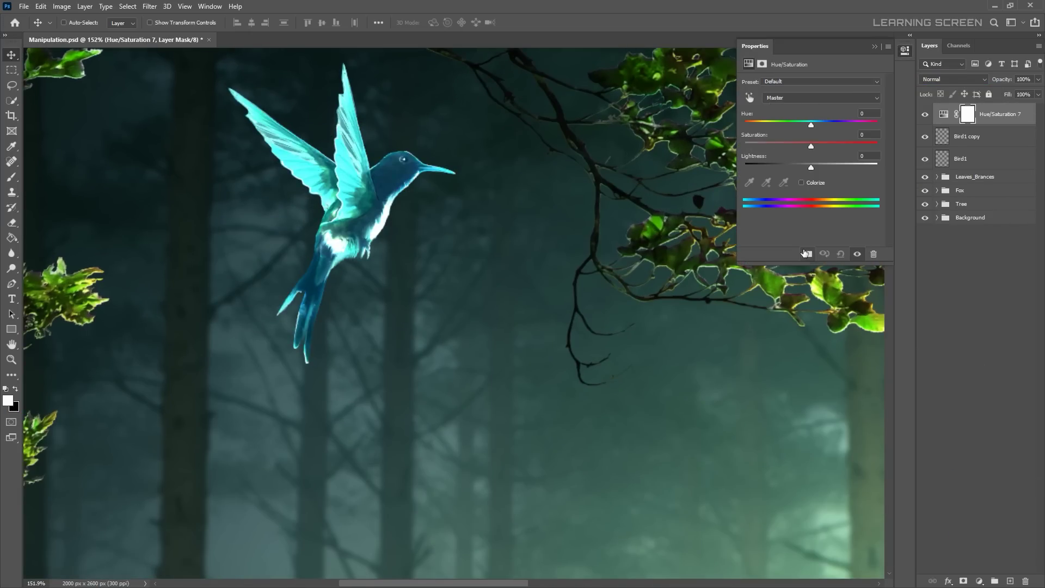
{"action": "left_click", "coordinate": [800, 183]}
{"action": "left_click_drag", "start_coordinate": [770, 125], "coordinate": [786, 124]}
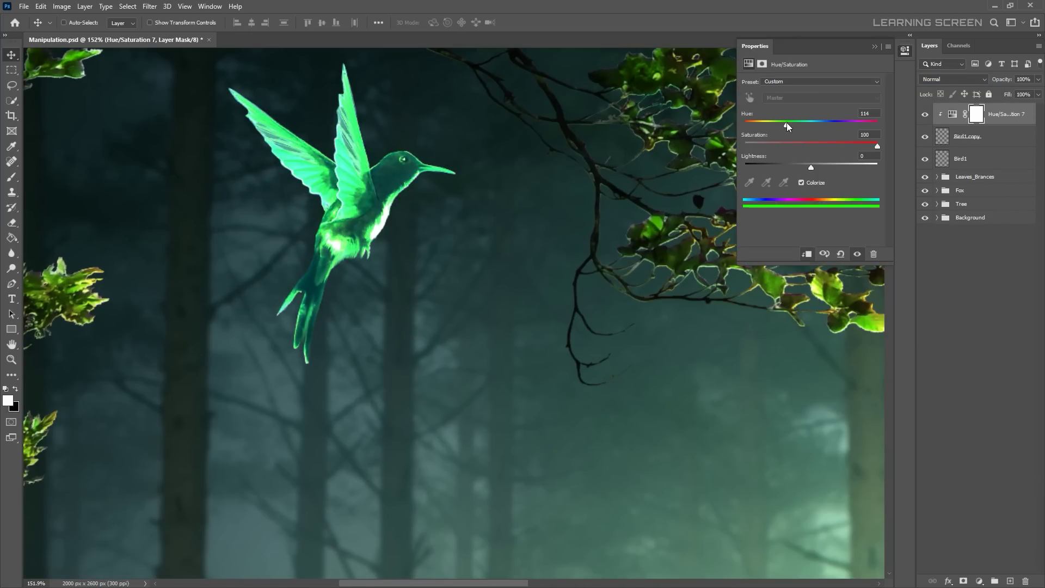
{"action": "left_click", "coordinate": [874, 47]}
{"action": "type", "text": "Glow"}
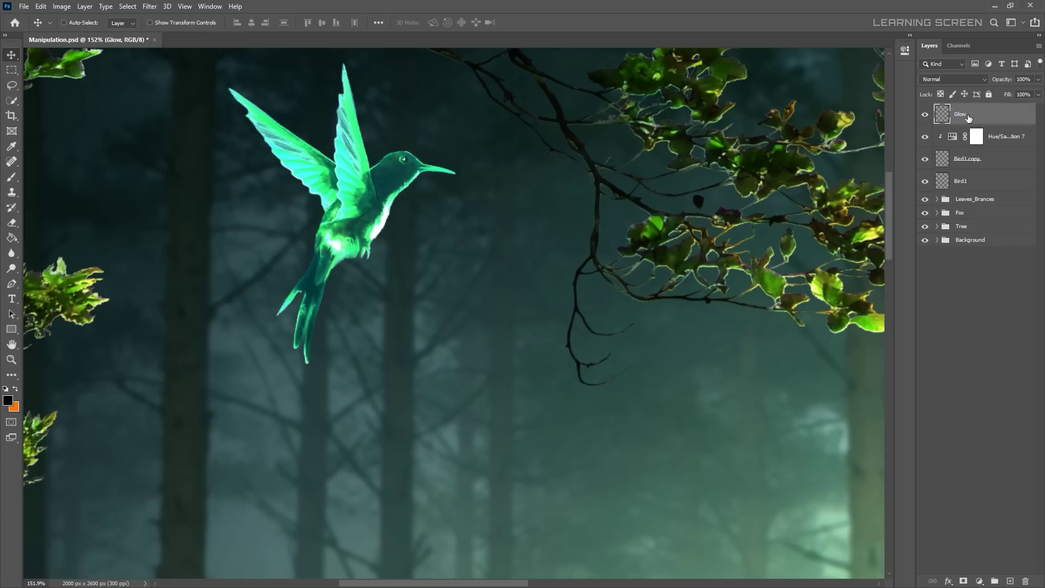
Choose a soft brush and set green as the painting colour for the glow
{"action": "key", "text": "b"}
{"action": "right_click", "coordinate": [223, 206]}
{"action": "key", "text": "Escape"}
{"action": "left_click", "coordinate": [8, 400]}
{"action": "left_click", "coordinate": [281, 284]}
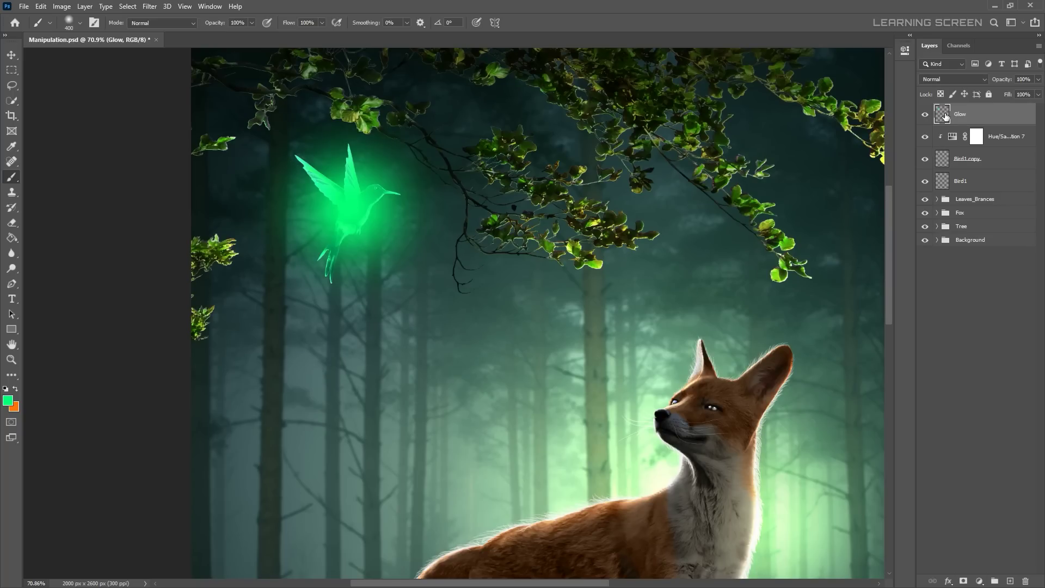
Duplicate the bird layer, move the copy to the top, and open its effects
{"action": "right_click", "coordinate": [967, 159]}
{"action": "left_click", "coordinate": [892, 180]}
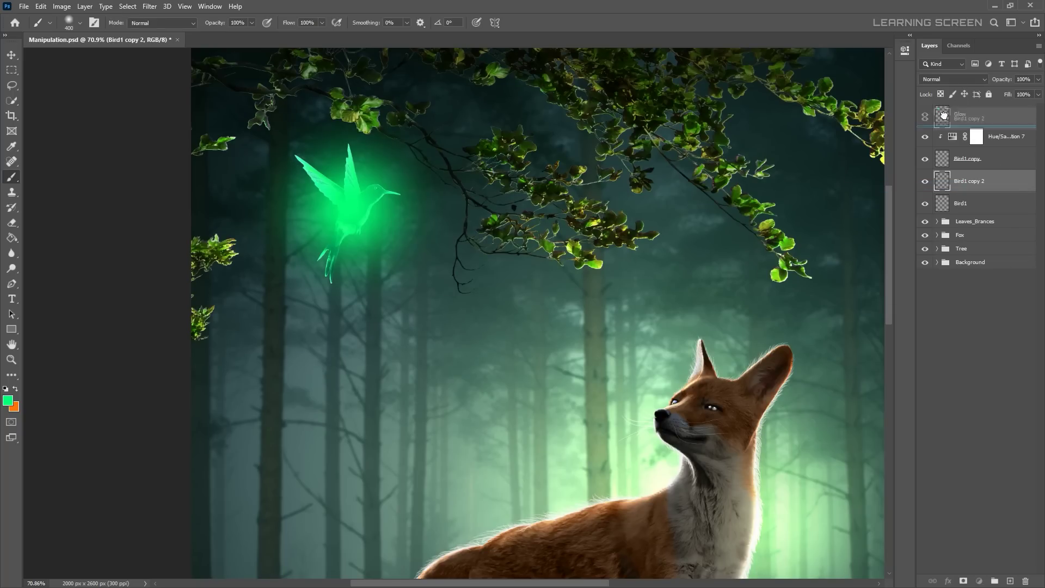
{"action": "key", "text": "Return"}
{"action": "double_click", "coordinate": [1007, 114]}
Give Bird1 copy 2 a bright green Color Overlay, Linear Dodge (Add) blending and Gaussian Blur
{"action": "left_click", "coordinate": [870, 292]}
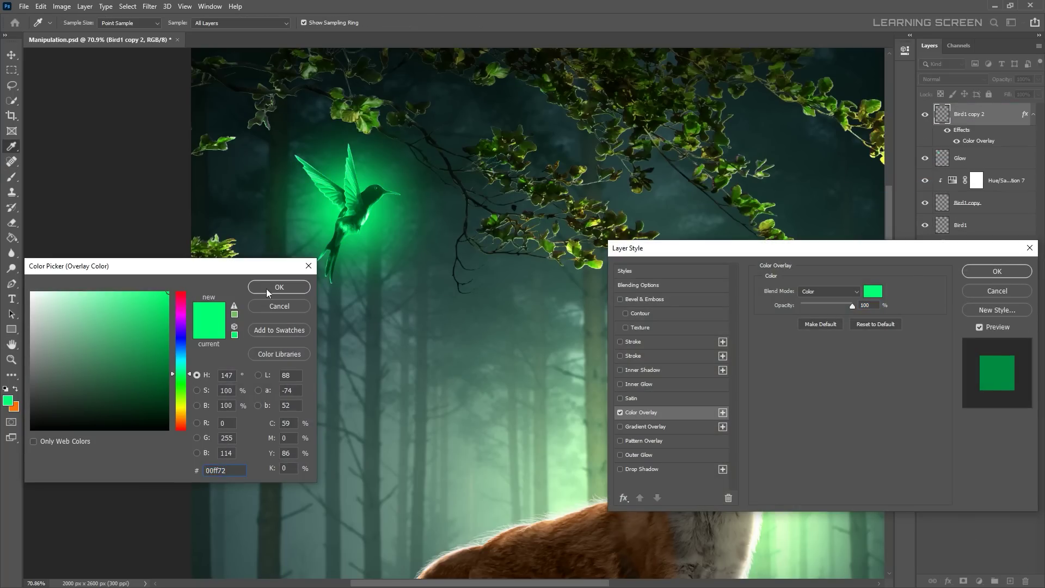
{"action": "left_click", "coordinate": [280, 287]}
{"action": "left_click", "coordinate": [999, 271]}
{"action": "left_click", "coordinate": [953, 79]}
{"action": "left_click", "coordinate": [926, 186]}
{"action": "left_click", "coordinate": [150, 6]}
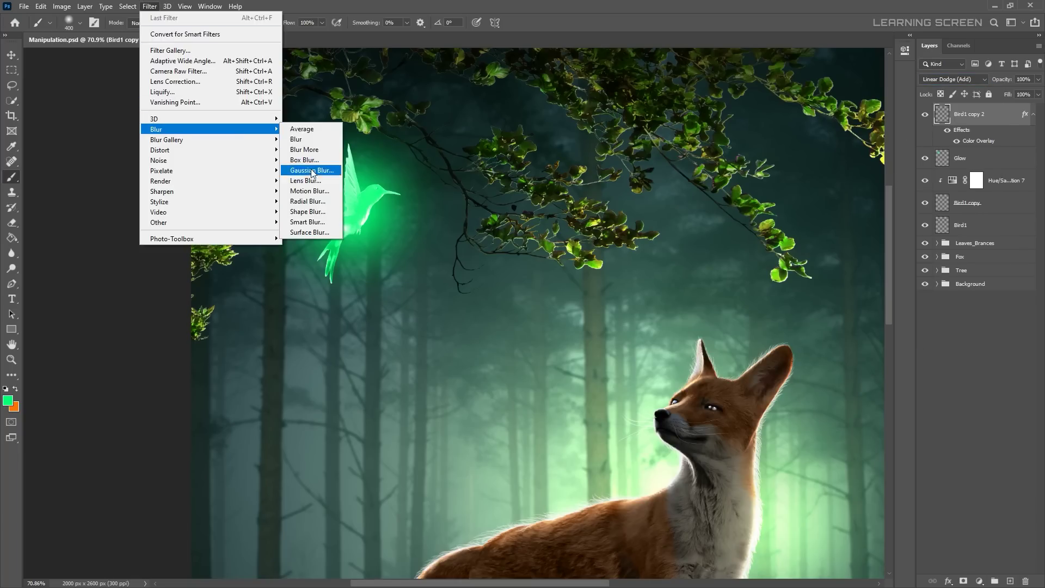
{"action": "left_click", "coordinate": [315, 168]}
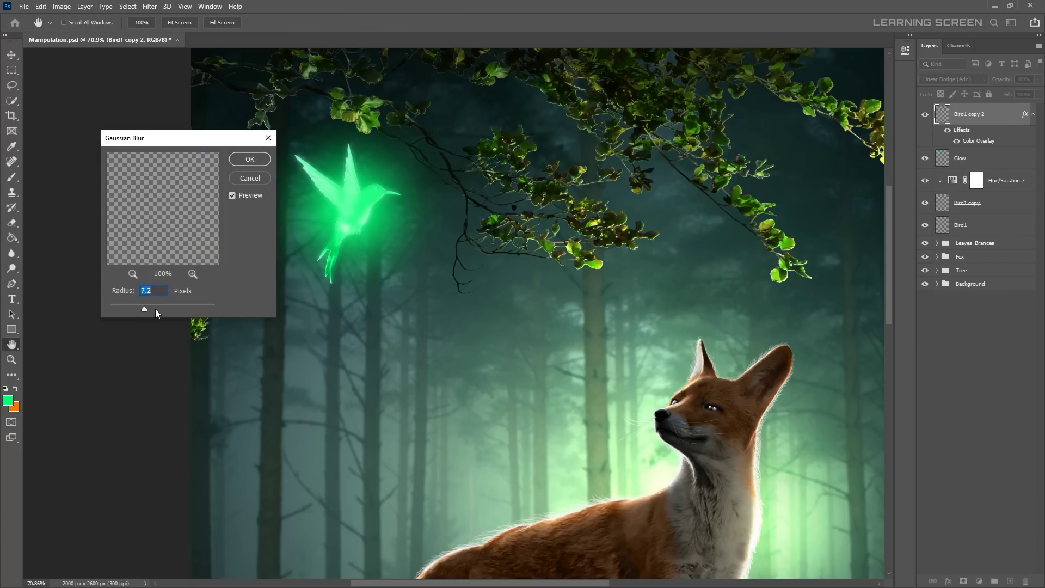
{"action": "left_click", "coordinate": [249, 178]}
Set the Glow layer to Color Dodge with lowered Fill
{"action": "left_click", "coordinate": [968, 158]}
{"action": "left_click", "coordinate": [952, 79]}
{"action": "left_click", "coordinate": [936, 179]}
{"action": "left_click_drag", "start_coordinate": [1038, 94], "coordinate": [1025, 114]}
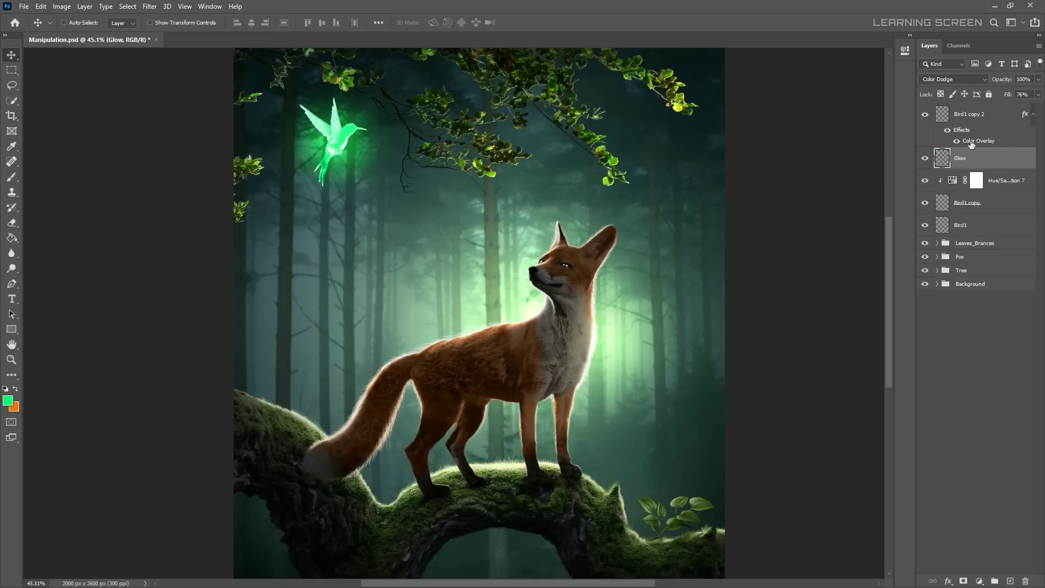
Duplicate the green bird copy as Bird1 copy 3 and bring it to the front
{"action": "left_click", "coordinate": [990, 113]}
{"action": "left_click", "coordinate": [1033, 114]}
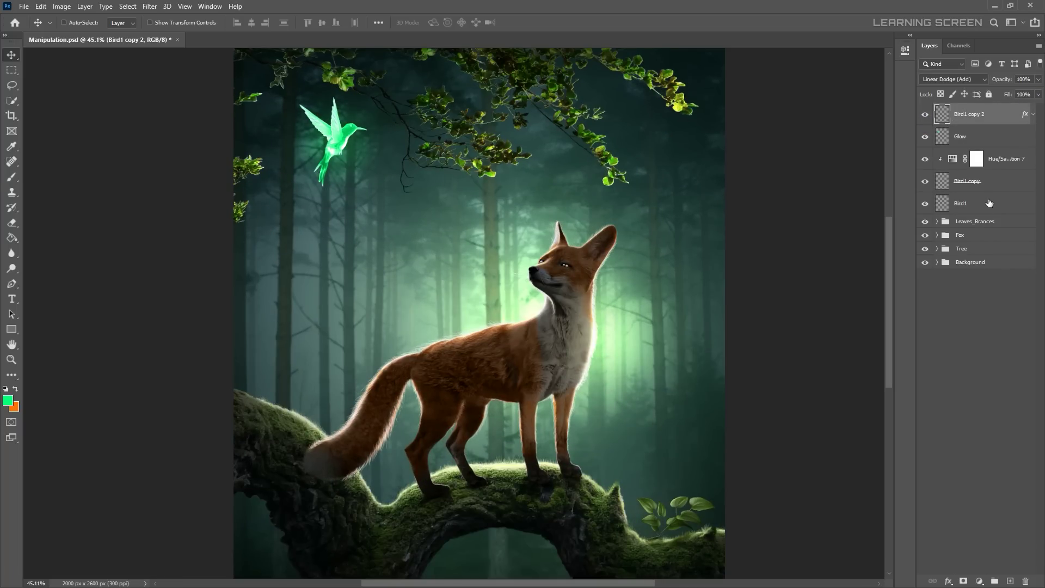
{"action": "left_click", "coordinate": [989, 203]}
{"action": "left_click", "coordinate": [941, 114]}
{"action": "left_click", "coordinate": [942, 203]}
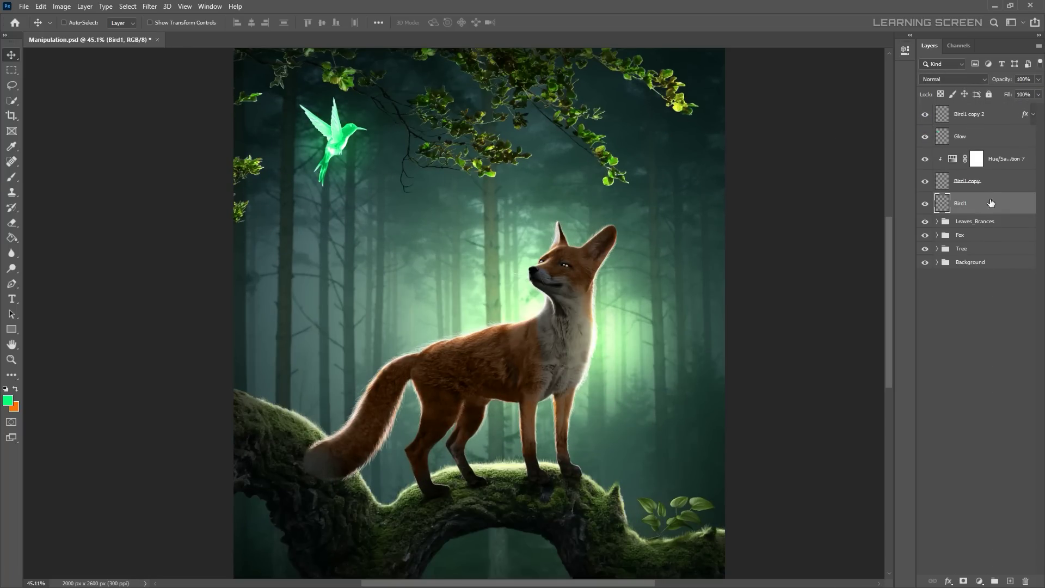
{"action": "key", "text": "ctrl+j"}
{"action": "key", "text": "ctrl+shift+bracketright"}
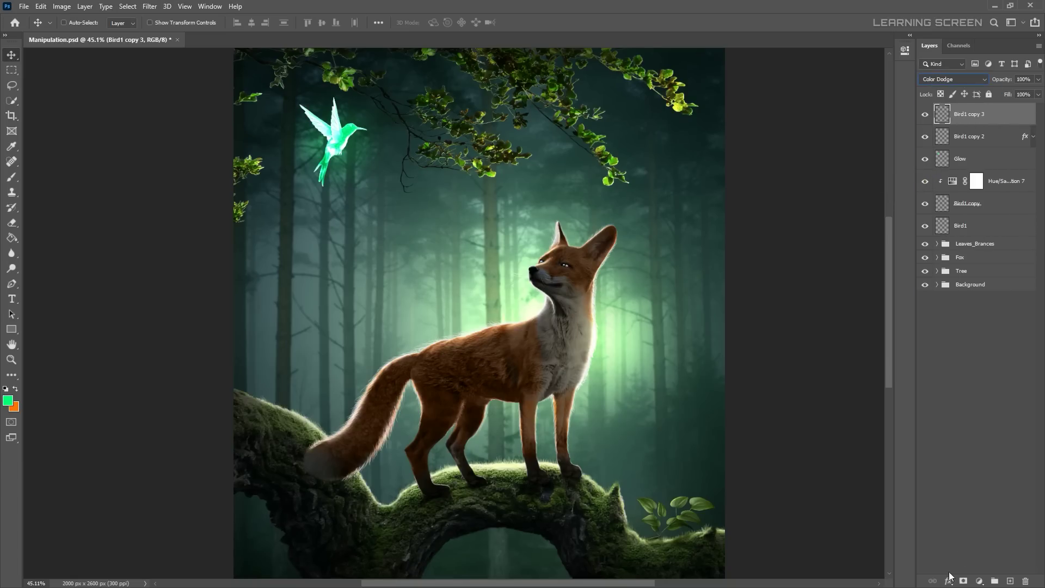
Gaussian Blur Bird1 copy 3 and move it just below Bird1
{"action": "left_click", "coordinate": [149, 6]}
{"action": "left_click", "coordinate": [304, 180]}
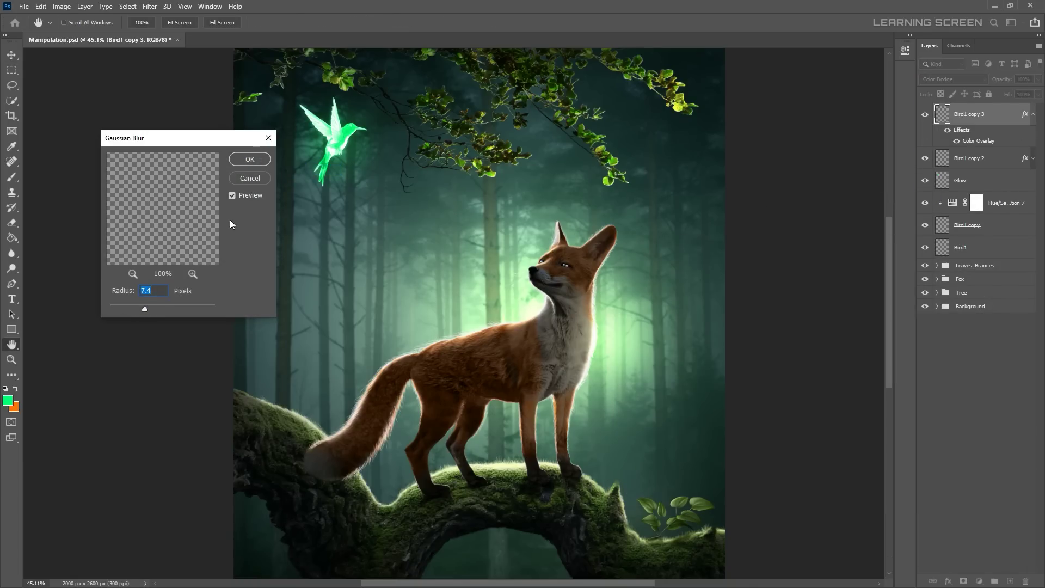
{"action": "key", "text": "Return"}
{"action": "left_click_drag", "start_coordinate": [969, 114], "coordinate": [943, 254]}
{"action": "double_click", "coordinate": [1004, 235]}
{"action": "key", "text": "Return"}
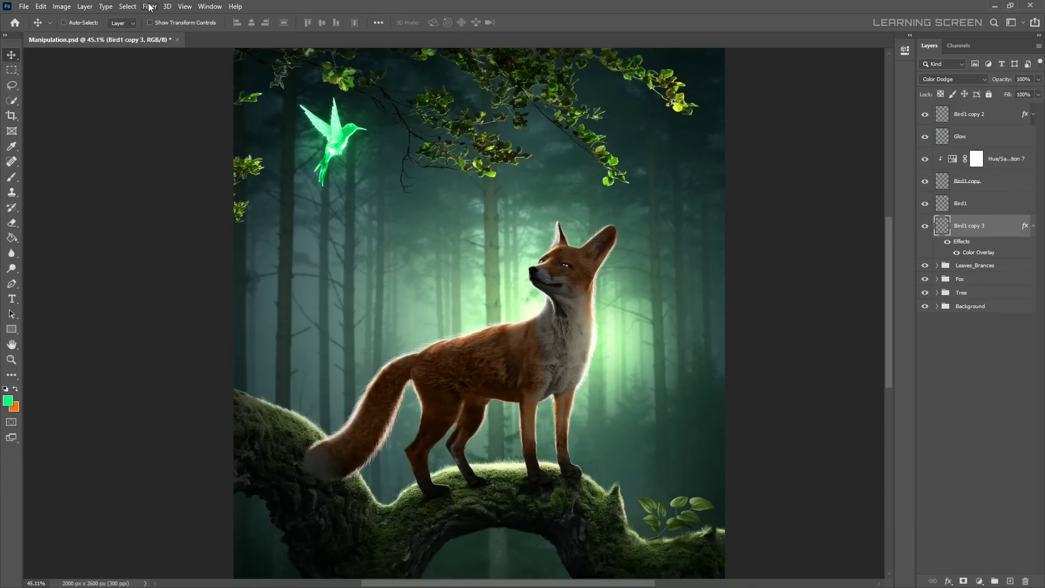
{"action": "left_click", "coordinate": [149, 6]}
Set a 15 px soft brush on Layer 1 for painting the green trail
{"action": "key", "text": "Return"}
{"action": "scroll", "coordinate": [353, 157], "scroll_direction": "up", "scroll_amount": 3}
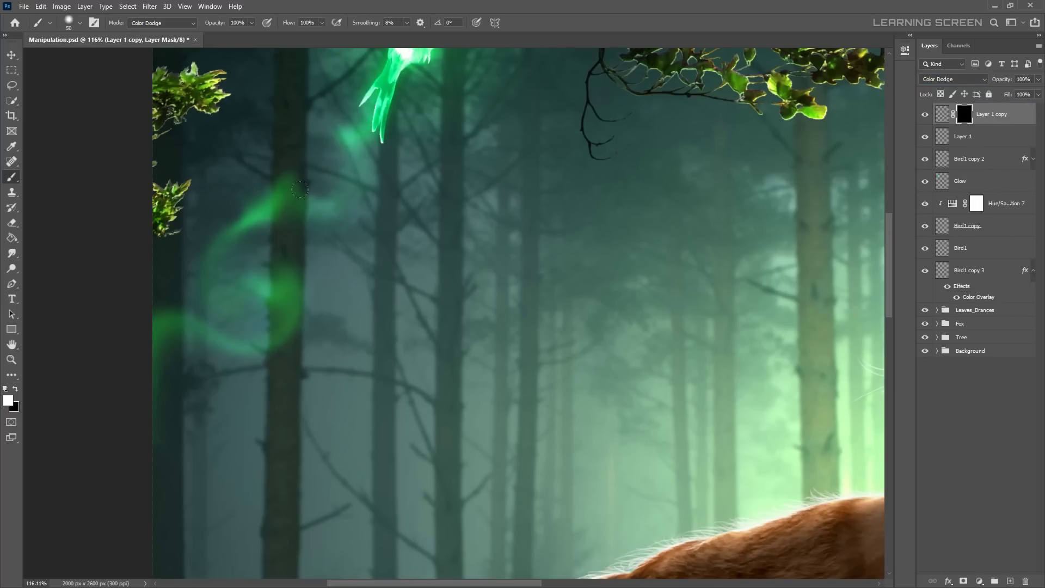
{"action": "right_click", "coordinate": [299, 189]}
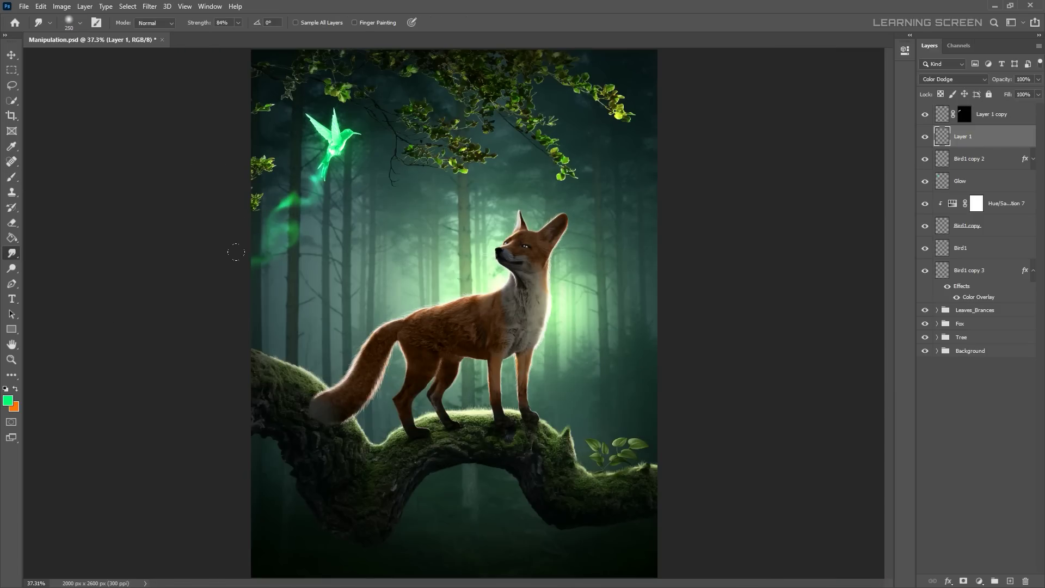
{"action": "scroll", "coordinate": [292, 207], "scroll_direction": "up", "scroll_amount": 1}
{"action": "scroll", "coordinate": [293, 207], "scroll_direction": "up", "scroll_amount": 1}
{"action": "scroll", "coordinate": [293, 207], "scroll_direction": "up", "scroll_amount": 1}
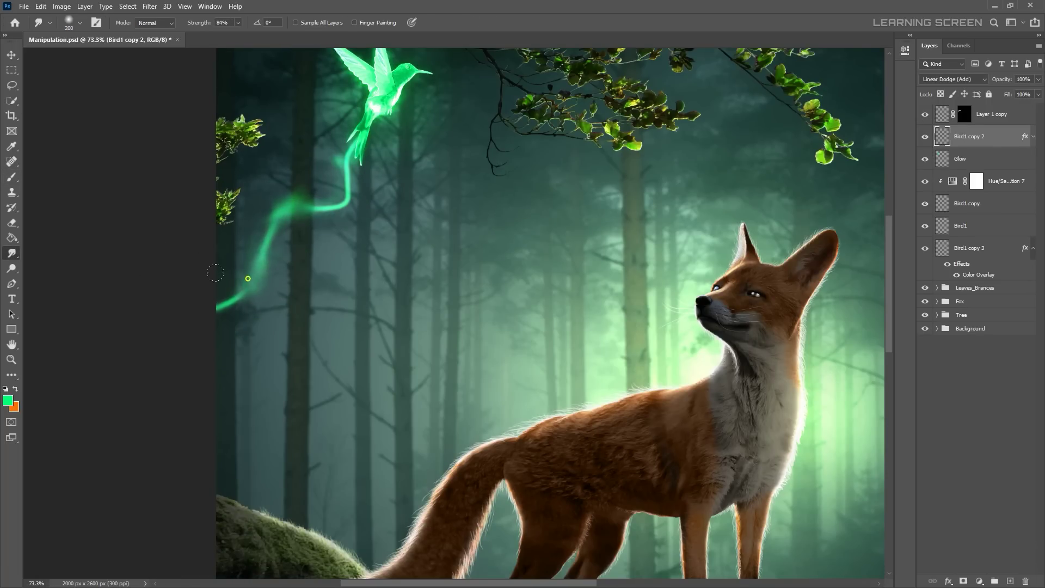
{"action": "scroll", "coordinate": [344, 217], "scroll_direction": "right", "scroll_amount": 1}
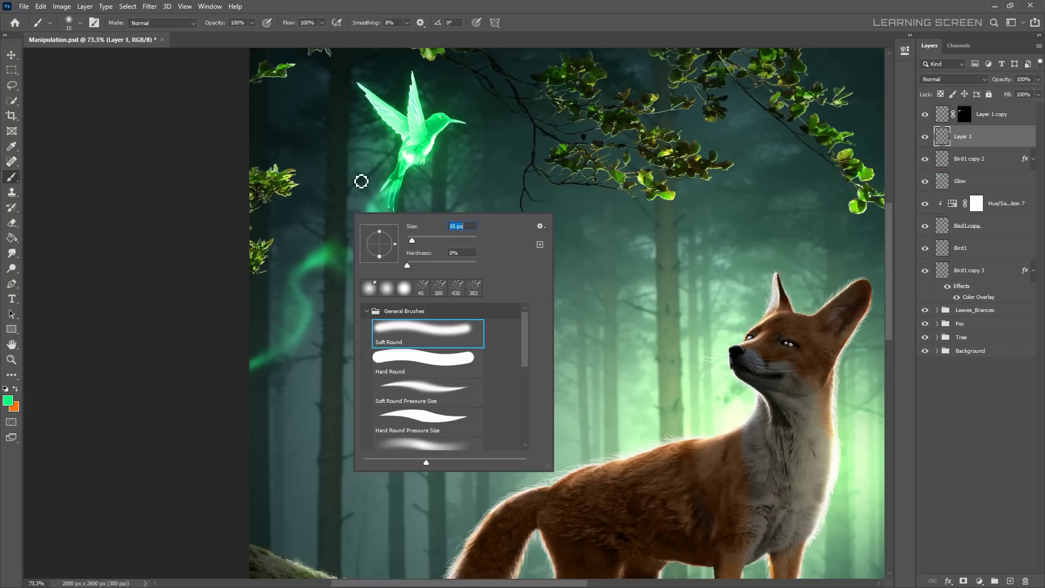
Enable Shape Dynamics and Scattering with wider Spacing in Brush Settings for speck painting
{"action": "left_click", "coordinate": [210, 6]}
{"action": "left_click", "coordinate": [223, 103]}
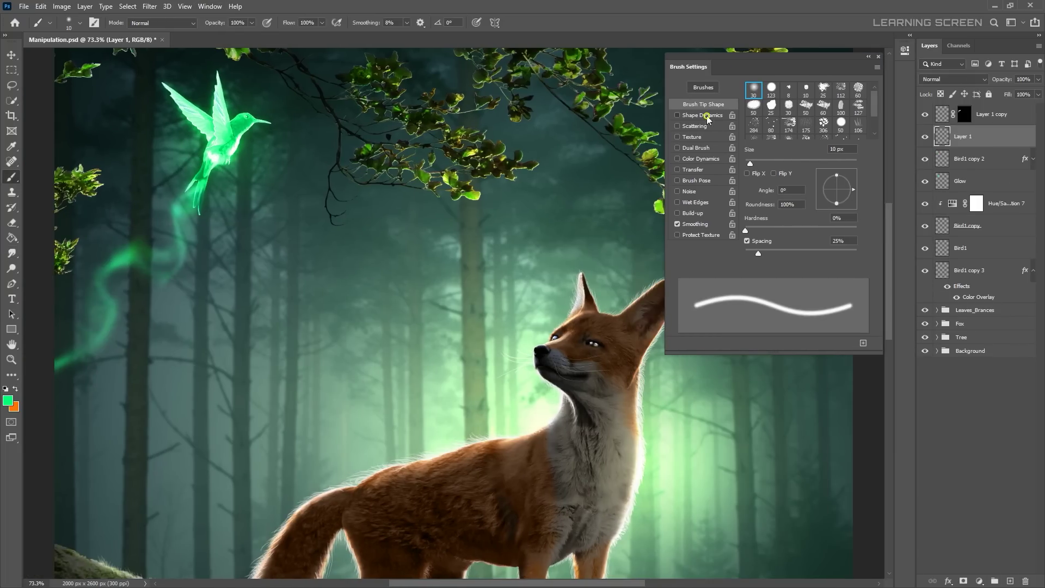
{"action": "left_click", "coordinate": [702, 115]}
{"action": "left_click", "coordinate": [695, 126]}
{"action": "left_click", "coordinate": [703, 104]}
{"action": "left_click_drag", "start_coordinate": [757, 253], "coordinate": [855, 253]}
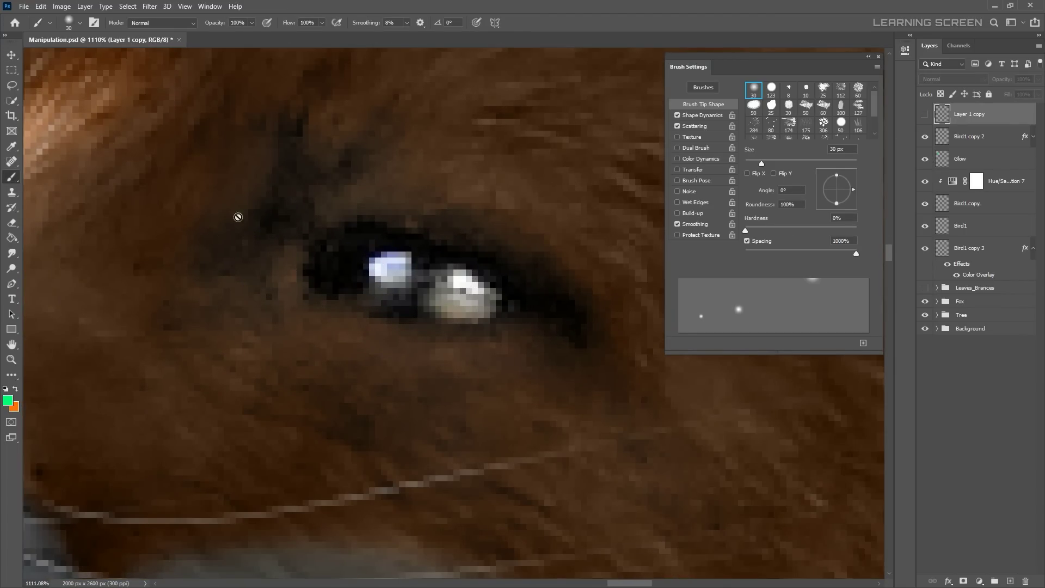
{"action": "left_click", "coordinate": [673, 65]}
{"action": "right_click", "coordinate": [438, 284]}
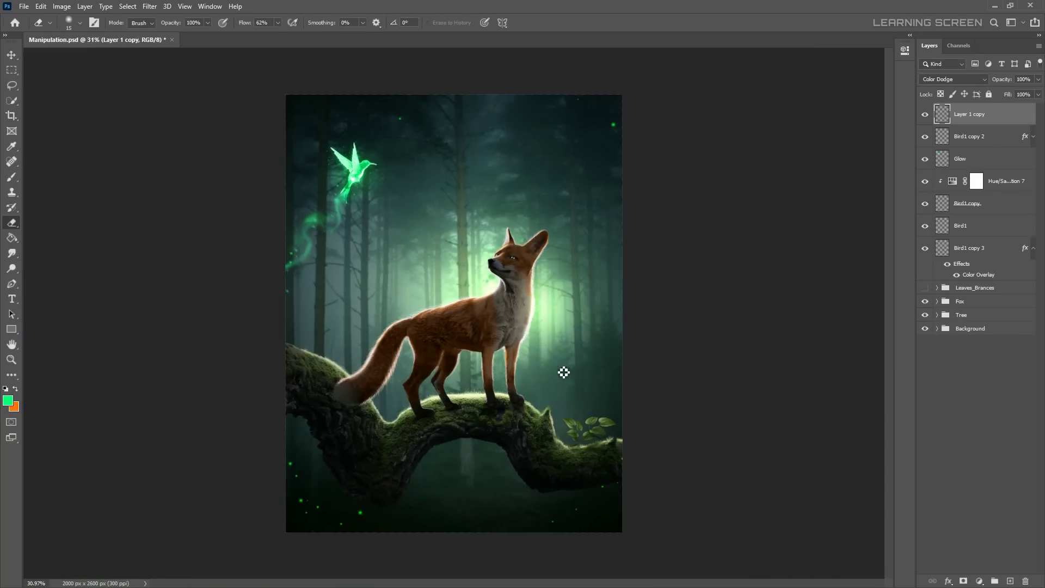
{"action": "left_click", "coordinate": [12, 55]}
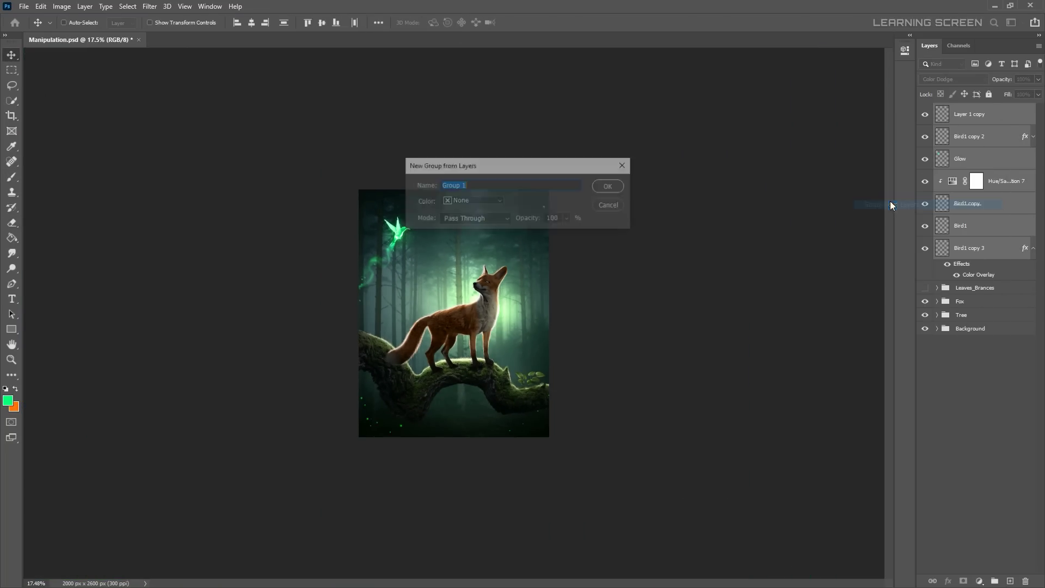
Group the bird layers into a Bird folder and expand the Tree group
{"action": "key", "text": "Return"}
{"action": "key", "text": "ctrl+plus"}
{"action": "key", "text": "ctrl+plus"}
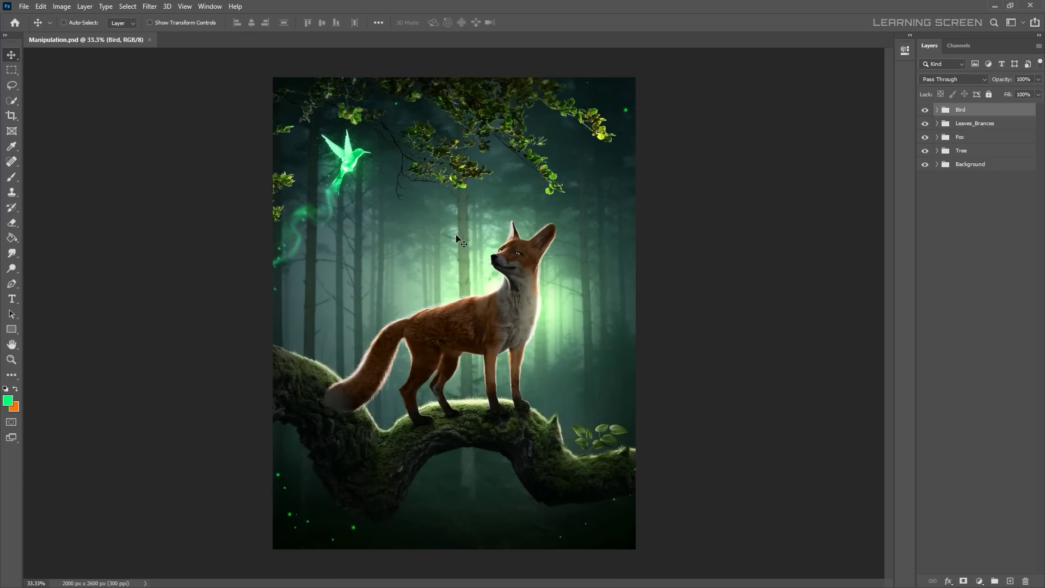
{"action": "left_click", "coordinate": [937, 150]}
{"action": "left_click", "coordinate": [952, 339]}
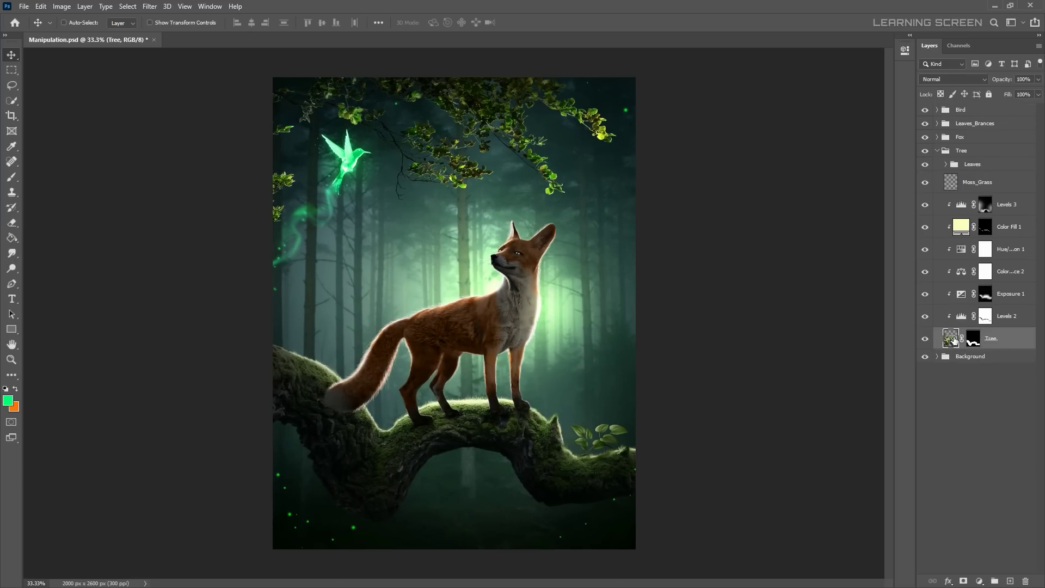
Duplicate the Tree group as Tree_Front and rotate it
{"action": "right_click", "coordinate": [952, 152]}
{"action": "left_click", "coordinate": [914, 203]}
{"action": "key", "text": "Return"}
{"action": "key", "text": "ctrl+t"}
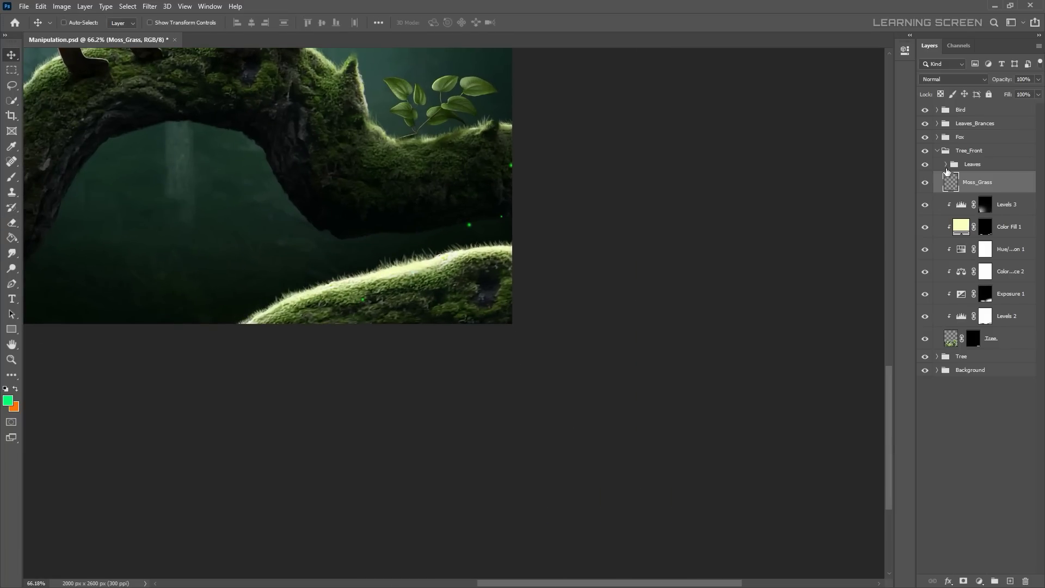
Delete the Color Fill 1 and Levels 3 adjustments from Tree_Front
{"action": "left_click", "coordinate": [950, 235]}
{"action": "key", "text": "Delete"}
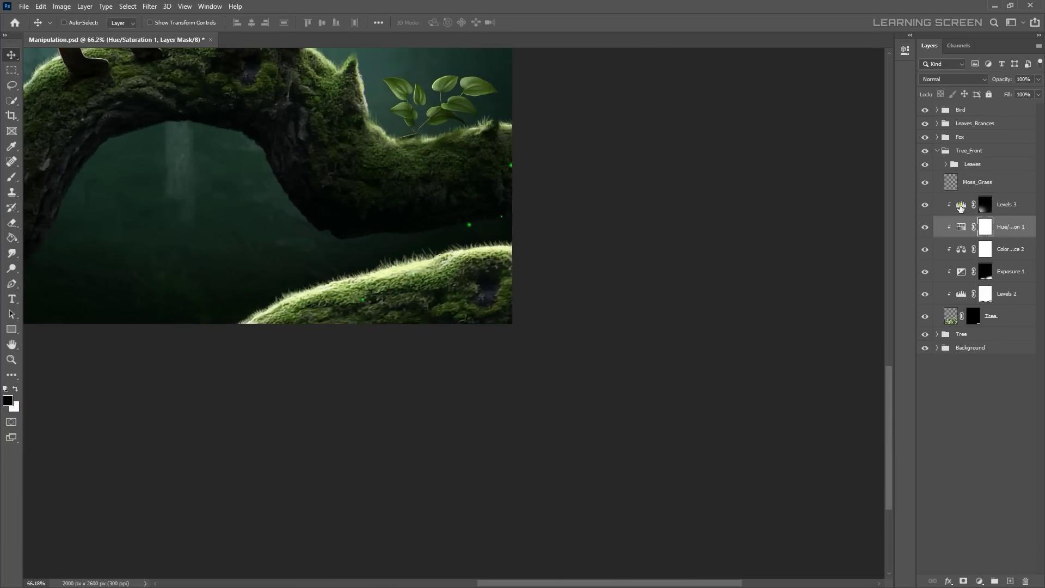
{"action": "left_click", "coordinate": [960, 205]}
{"action": "key", "text": "Delete"}
{"action": "left_click", "coordinate": [923, 271]}
{"action": "left_click", "coordinate": [923, 271]}
Darken the foreground branch with a clipped Levels layer, output white 74
{"action": "left_click", "coordinate": [979, 581]}
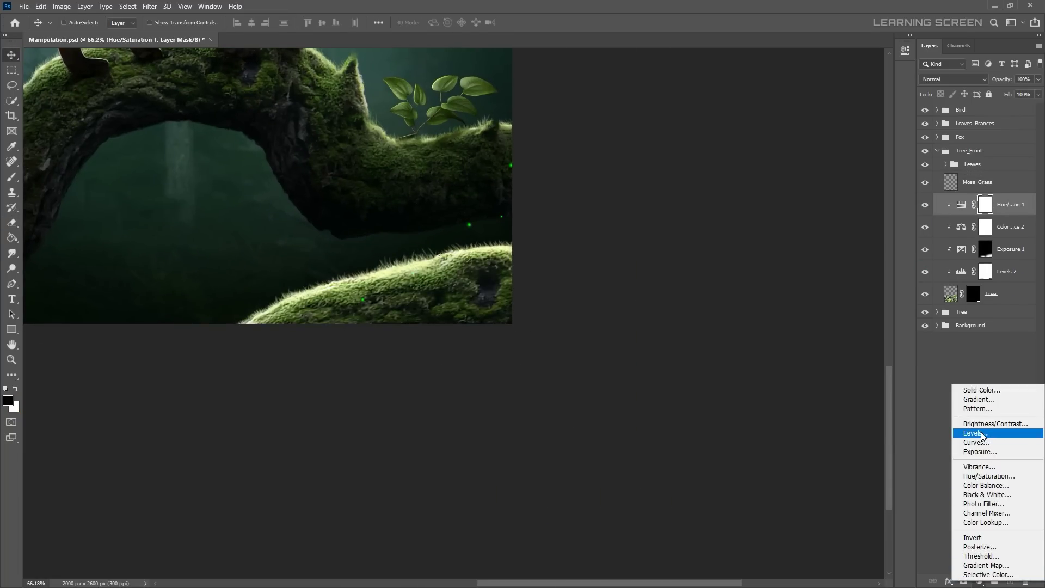
{"action": "left_click", "coordinate": [974, 435]}
{"action": "key", "text": "Delete"}
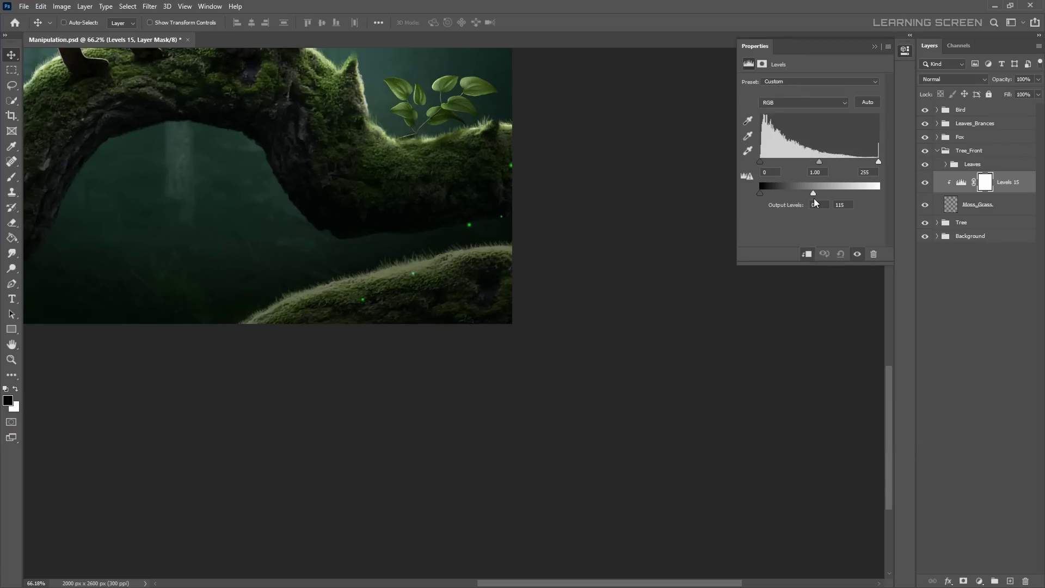
{"action": "left_click_drag", "start_coordinate": [813, 194], "coordinate": [794, 193]}
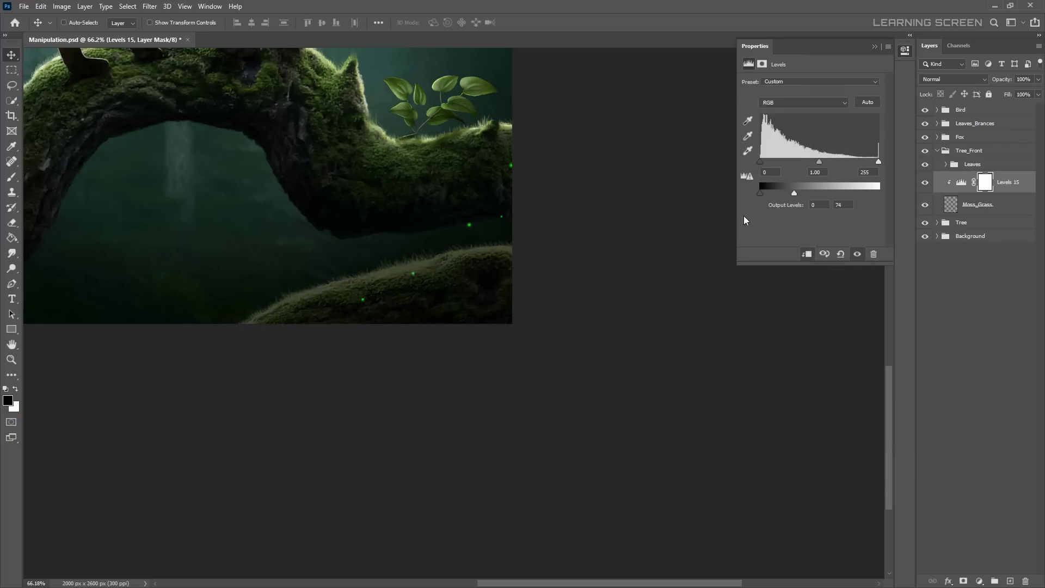
{"action": "scroll", "coordinate": [372, 257], "scroll_direction": "down", "scroll_amount": 3}
{"action": "scroll", "coordinate": [373, 257], "scroll_direction": "up", "scroll_amount": 6}
{"action": "left_click", "coordinate": [875, 46]}
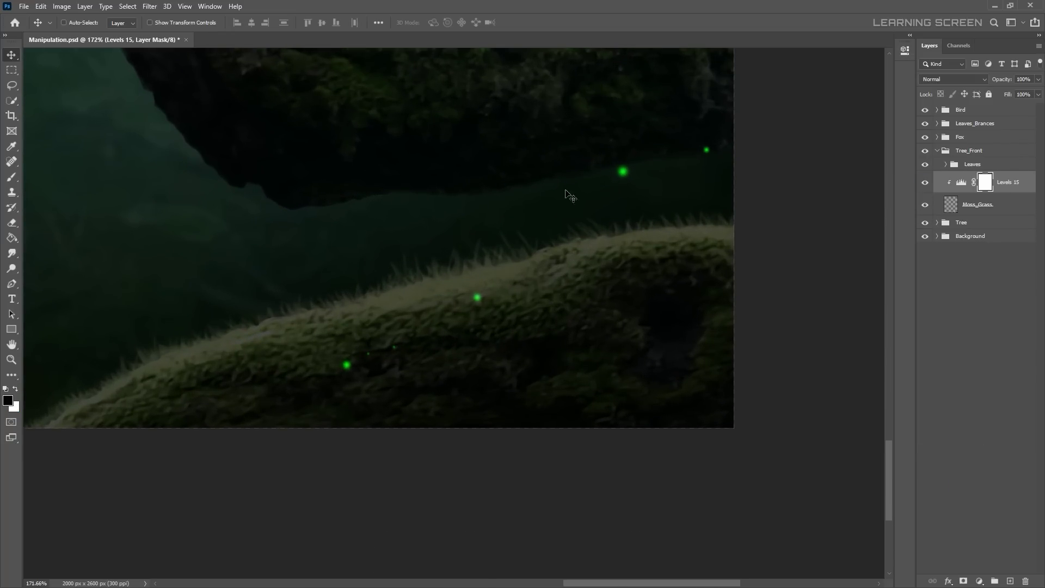
Switch to the brush and enlarge it to 60
{"action": "key", "text": "b"}
{"action": "scroll", "coordinate": [499, 168], "scroll_direction": "down", "scroll_amount": 1}
{"action": "key", "text": "bracketright"}
{"action": "key", "text": "bracketright"}
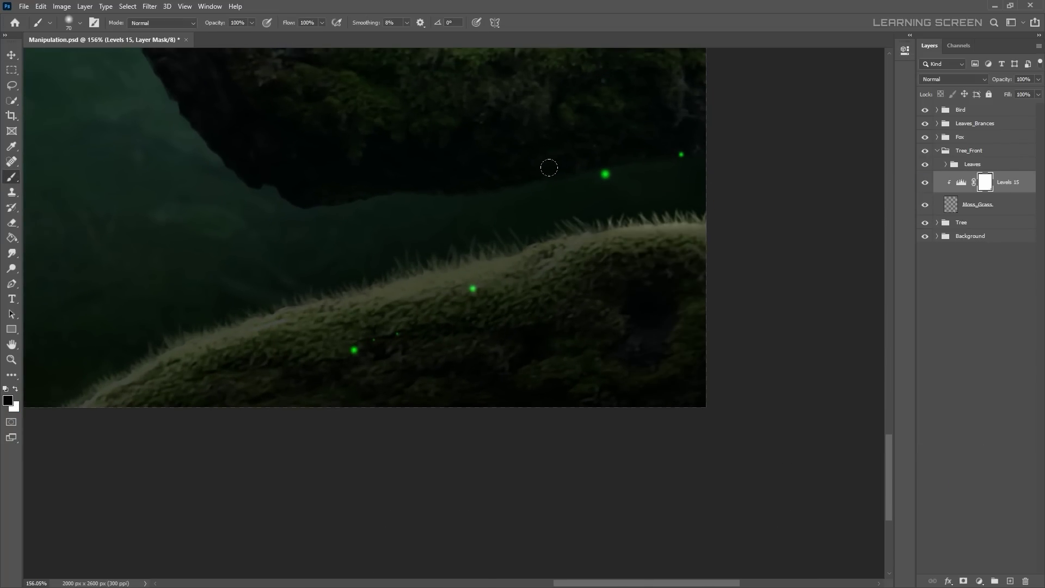
{"action": "scroll", "coordinate": [605, 303], "scroll_direction": "down", "scroll_amount": 10}
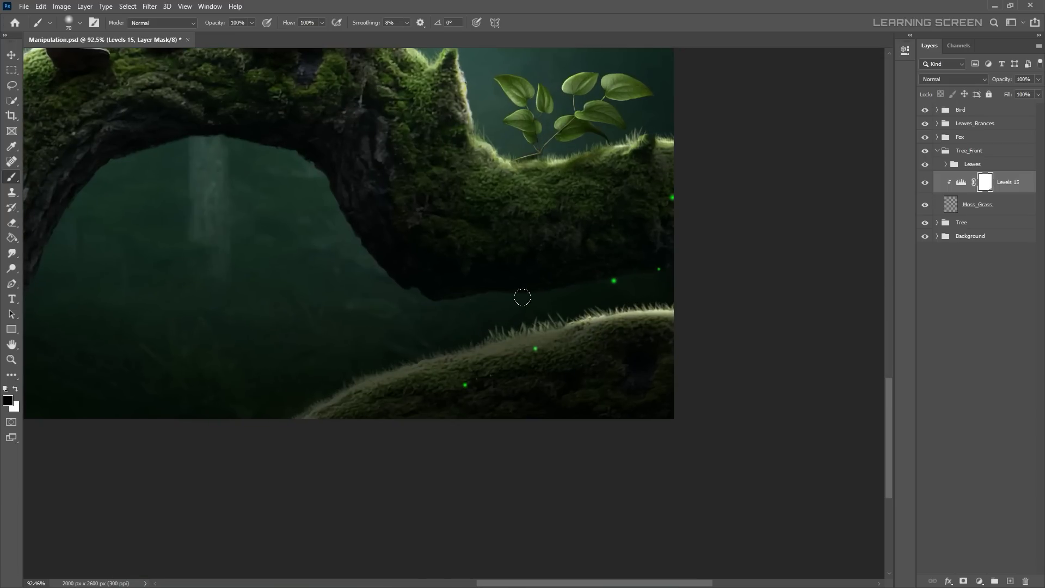
{"action": "scroll", "coordinate": [523, 297], "scroll_direction": "up", "scroll_amount": 5}
{"action": "scroll", "coordinate": [520, 370], "scroll_direction": "down", "scroll_amount": 5}
{"action": "scroll", "coordinate": [544, 375], "scroll_direction": "down", "scroll_amount": 3}
{"action": "scroll", "coordinate": [641, 390], "scroll_direction": "down", "scroll_amount": 3}
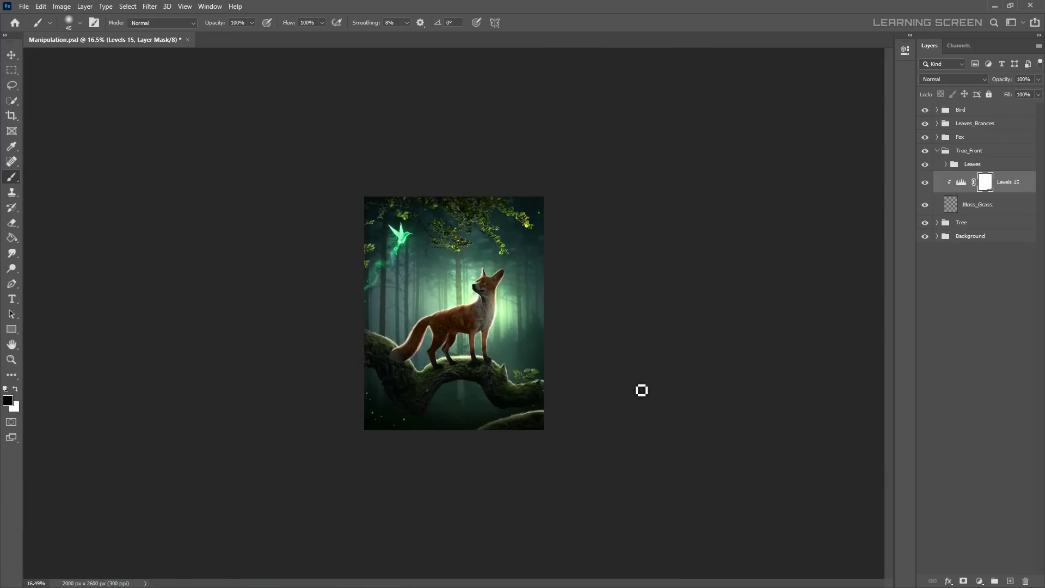
Add Levels 16 and invert its mask to black
{"action": "left_click", "coordinate": [978, 581]}
{"action": "left_click", "coordinate": [974, 438]}
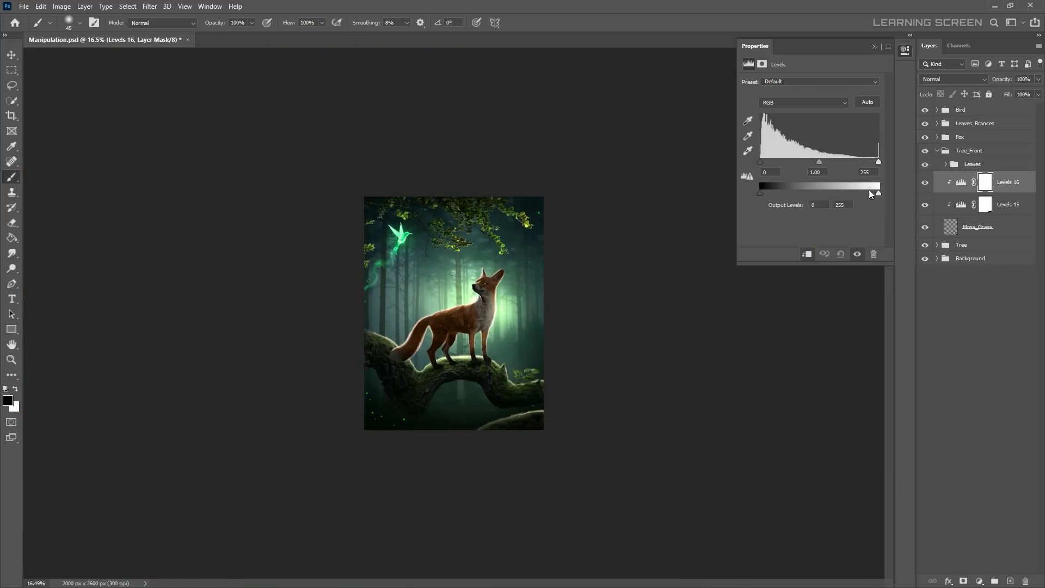
{"action": "left_click", "coordinate": [985, 182]}
{"action": "key", "text": "ctrl+i"}
{"action": "scroll", "coordinate": [497, 452], "scroll_direction": "up", "scroll_amount": 4}
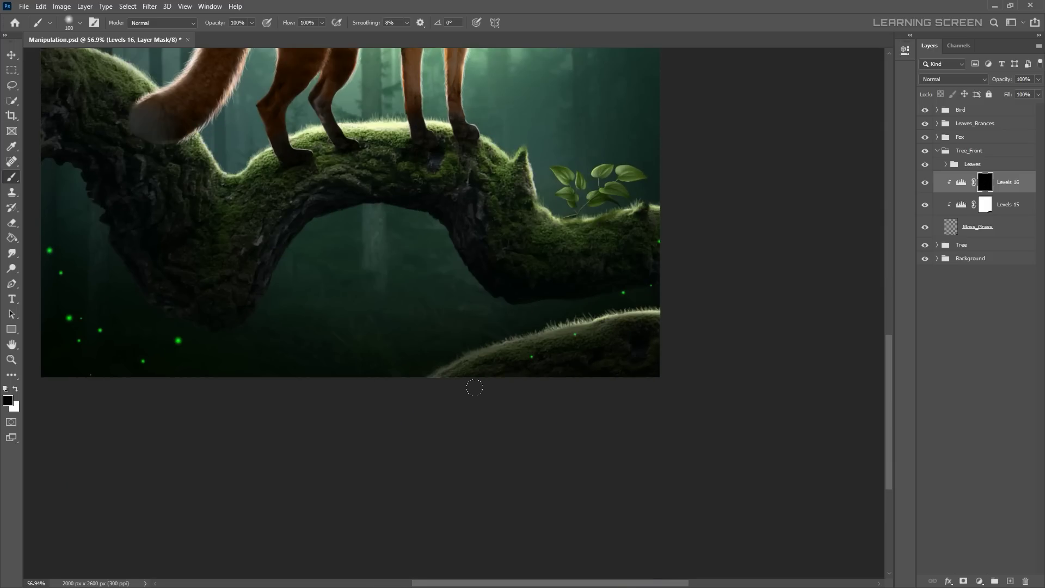
{"action": "scroll", "coordinate": [595, 453], "scroll_direction": "down", "scroll_amount": 4}
{"action": "scroll", "coordinate": [595, 453], "scroll_direction": "up", "scroll_amount": 3}
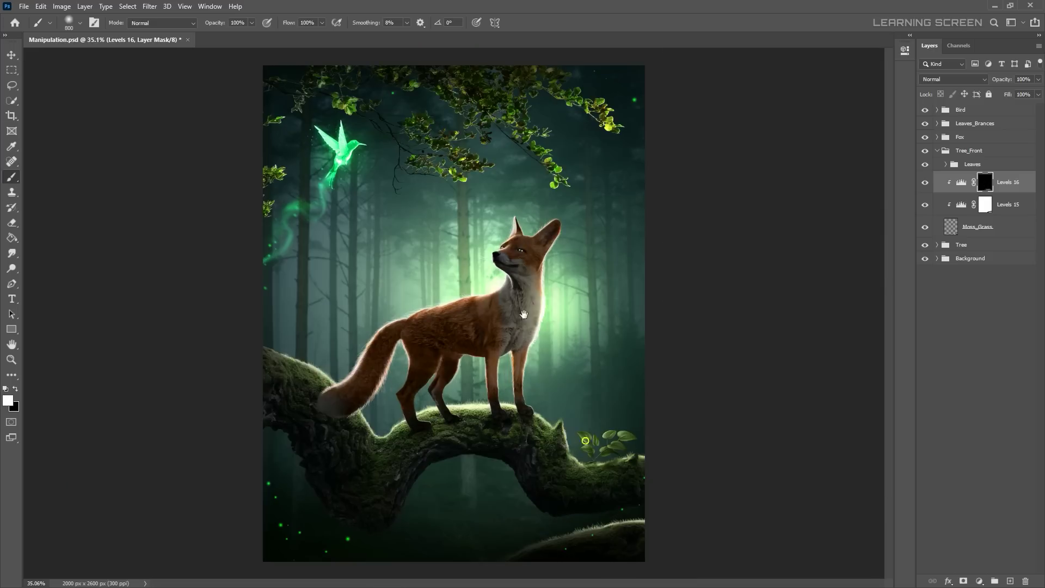
{"action": "scroll", "coordinate": [594, 453], "scroll_direction": "up", "scroll_amount": 2}
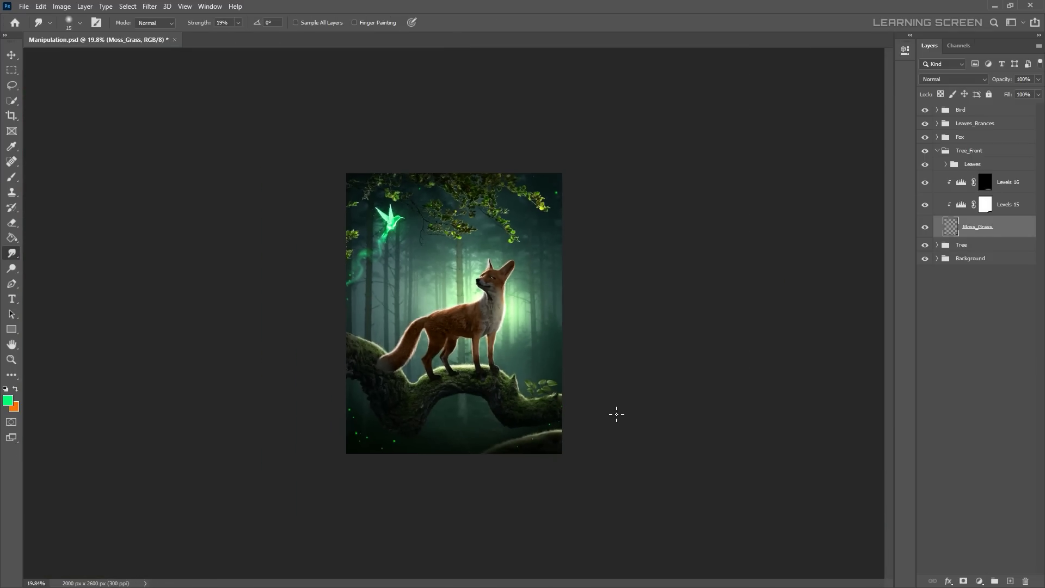
Duplicate the Leaves_Brances group as Leaves_Brances_Front and merge it into one layer
{"action": "key", "text": "ctrl+0"}
{"action": "left_click", "coordinate": [937, 150]}
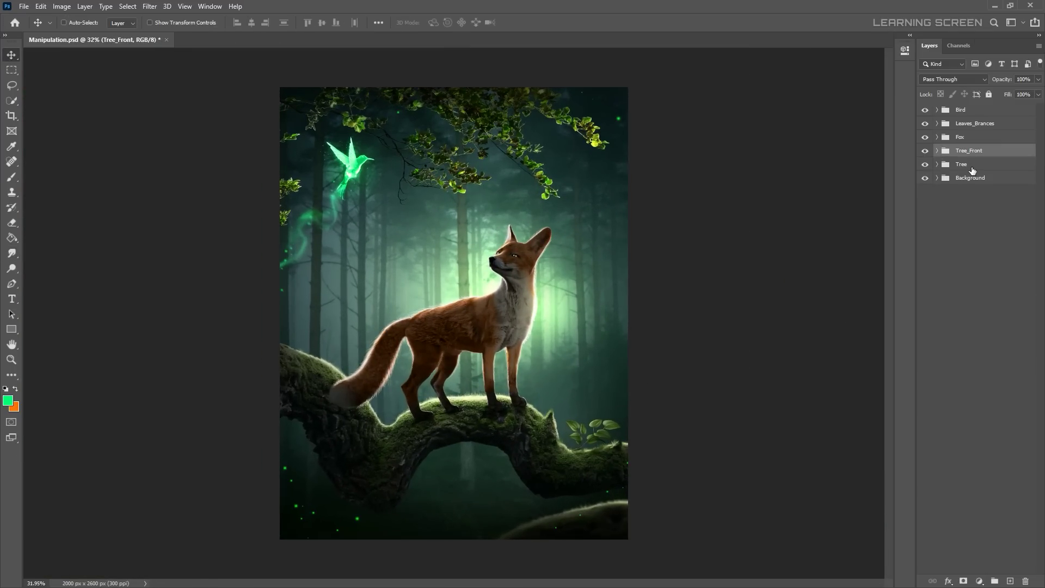
{"action": "left_click", "coordinate": [937, 123]}
{"action": "left_click", "coordinate": [937, 124]}
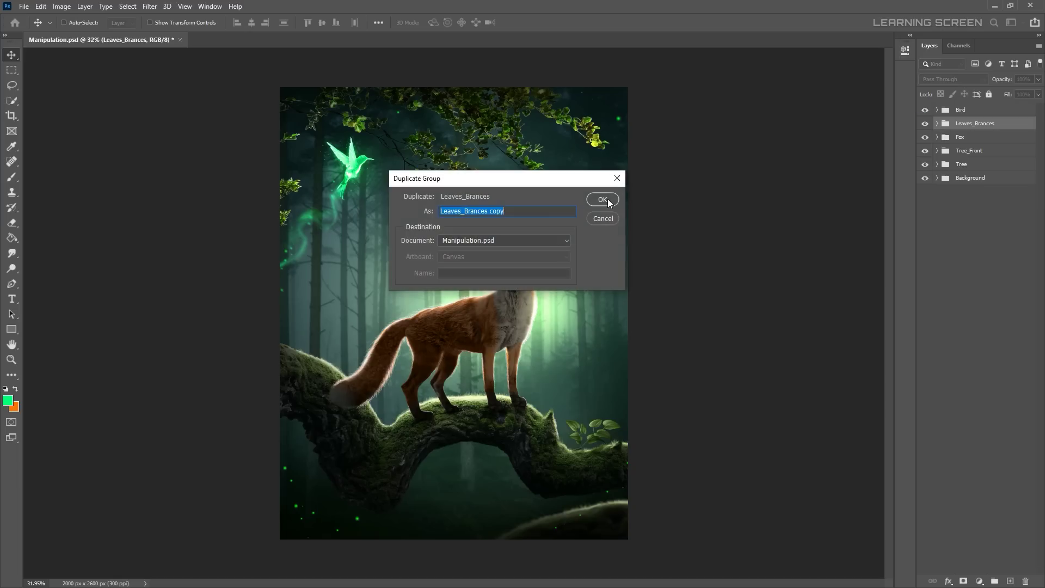
{"action": "key", "text": "Return"}
{"action": "left_click", "coordinate": [937, 125]}
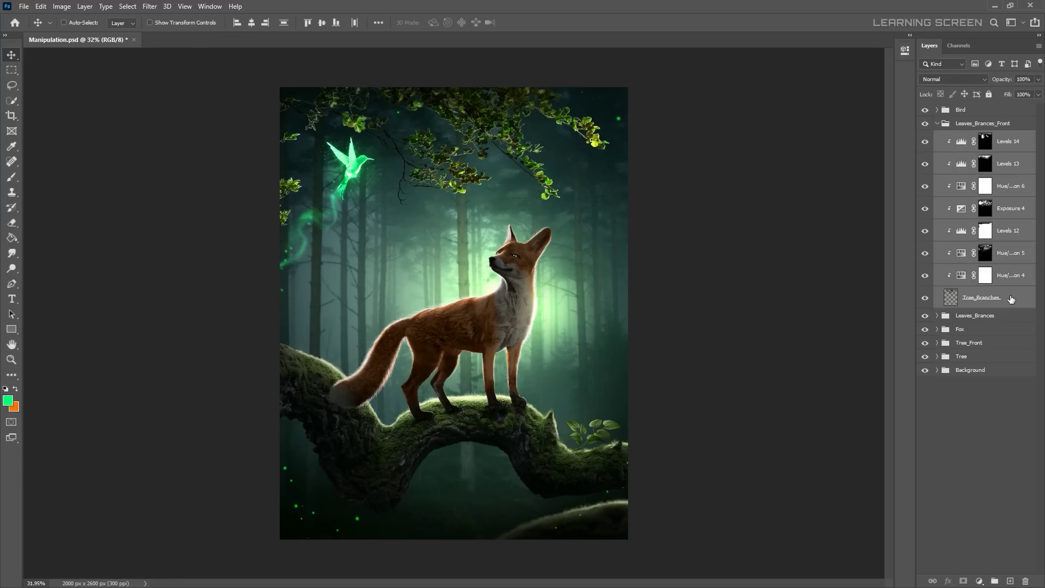
{"action": "key", "text": "ctrl+e"}
Enlarge the merged leaves over the fox and lasso-delete an unwanted part
{"action": "mouse_move", "coordinate": [430, 236]}
{"action": "left_mouse_down"}
{"action": "mouse_move", "coordinate": [450, 242]}
{"action": "mouse_move", "coordinate": [517, 201]}
{"action": "left_mouse_up"}
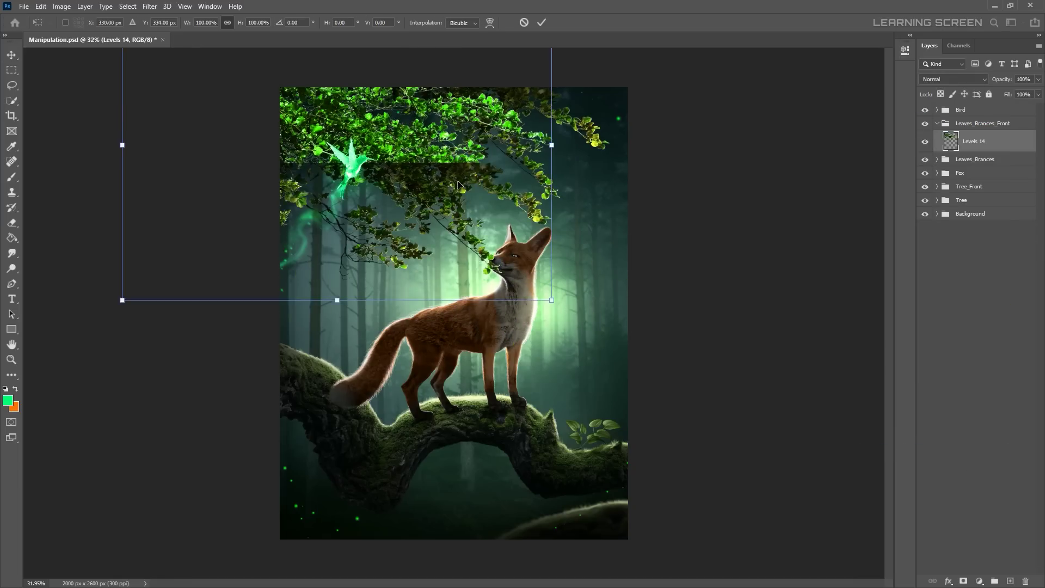
{"action": "key", "text": "Return"}
{"action": "scroll", "coordinate": [506, 234], "scroll_direction": "up", "scroll_amount": 3}
{"action": "key", "text": "l"}
{"action": "left_click_drag", "start_coordinate": [603, 376], "coordinate": [536, 403]}
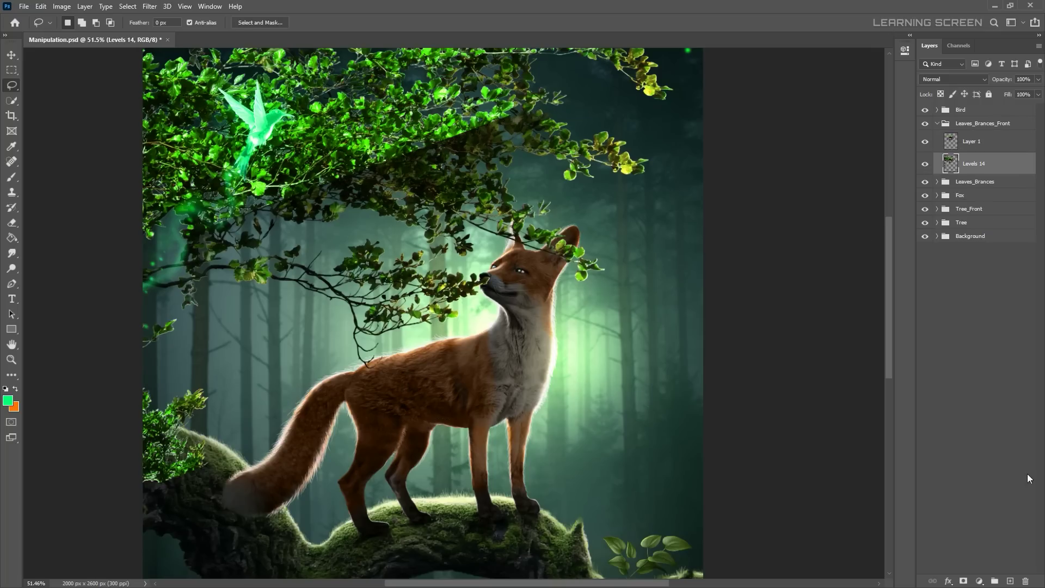
{"action": "key", "text": "Delete"}
{"action": "key", "text": "v"}
Tilt the trimmed leaves piece into place along the top edge
{"action": "key", "text": "ctrl+t"}
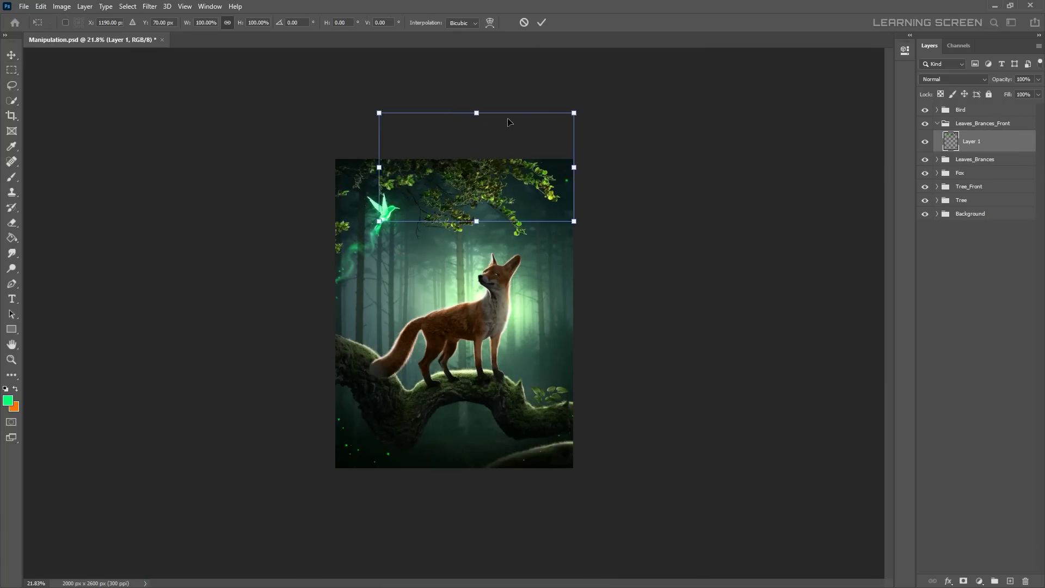
{"action": "left_click_drag", "start_coordinate": [582, 104], "coordinate": [544, 158]}
{"action": "key", "text": "Return"}
{"action": "key", "text": "l"}
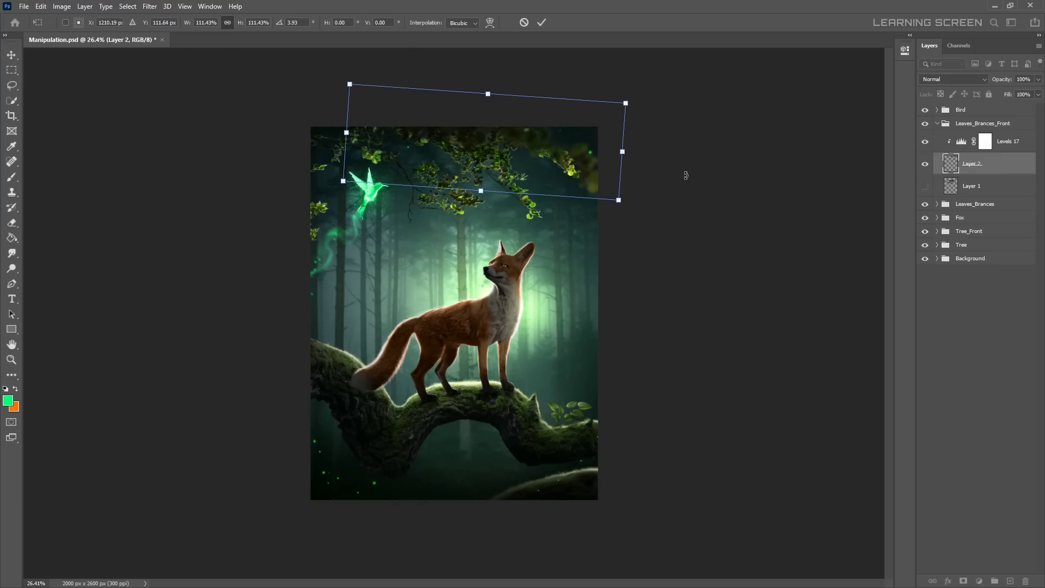
Move a copy of the leaves right and up and flip it horizontally
{"action": "left_click_drag", "start_coordinate": [544, 179], "coordinate": [428, 165]}
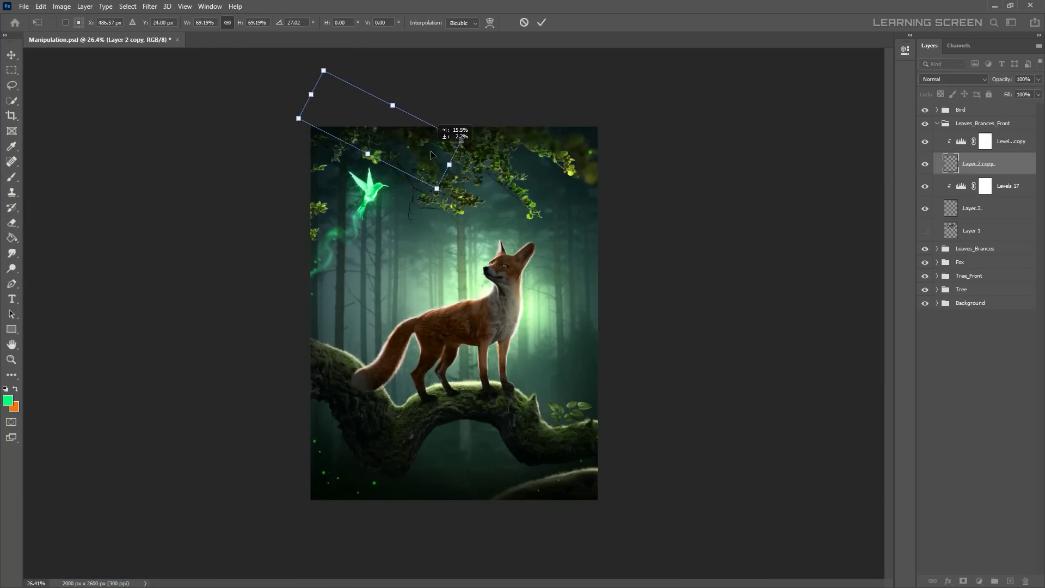
{"action": "left_click_drag", "start_coordinate": [433, 145], "coordinate": [590, 134]}
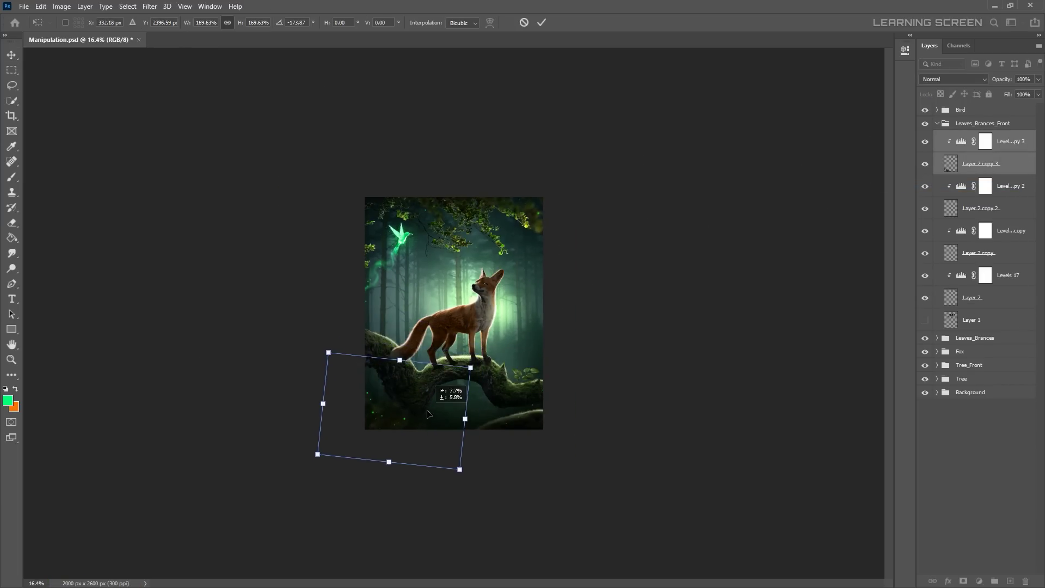
{"action": "right_click", "coordinate": [466, 385]}
{"action": "left_click", "coordinate": [493, 574]}
{"action": "scroll", "coordinate": [431, 226], "scroll_direction": "up", "scroll_amount": 3}
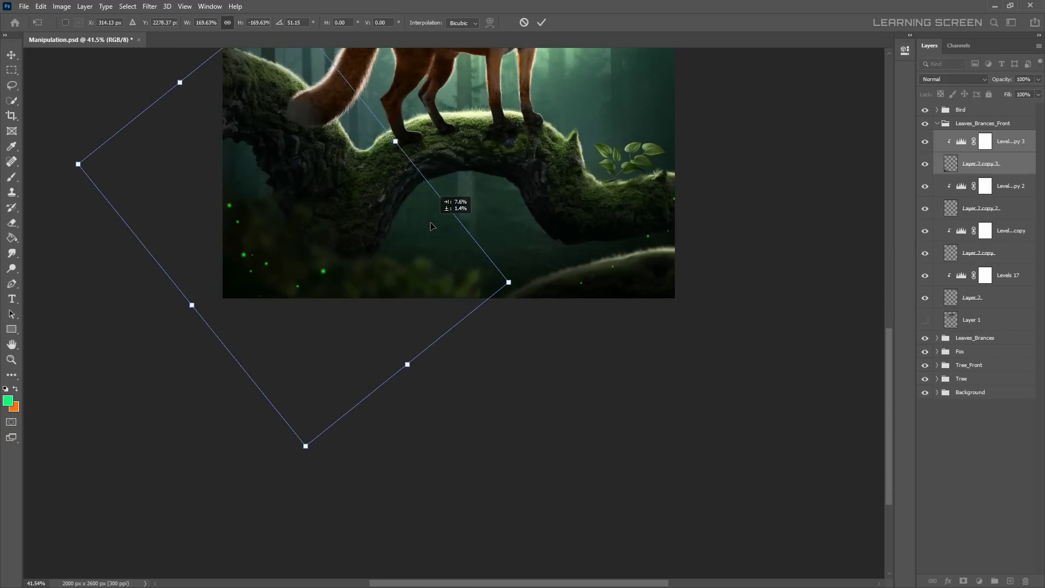
{"action": "key", "text": "e"}
Prepare to paint the Levels copy 3 mask with a brush and default colours
{"action": "right_click", "coordinate": [456, 199]}
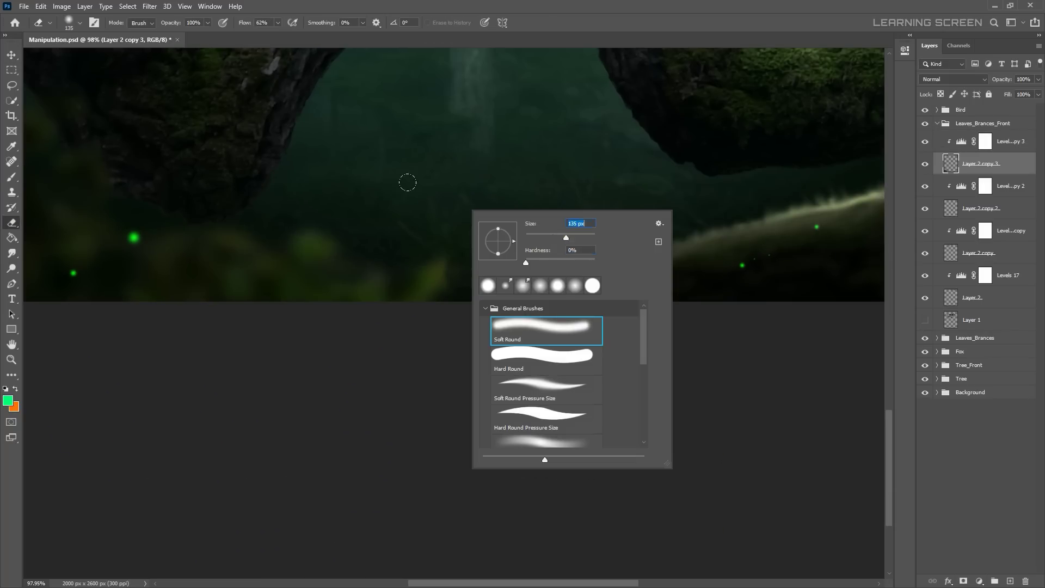
{"action": "key", "text": "Escape"}
{"action": "scroll", "coordinate": [462, 311], "scroll_direction": "down", "scroll_amount": 5}
{"action": "left_click", "coordinate": [984, 142]}
{"action": "key", "text": "b"}
{"action": "key", "text": "d"}
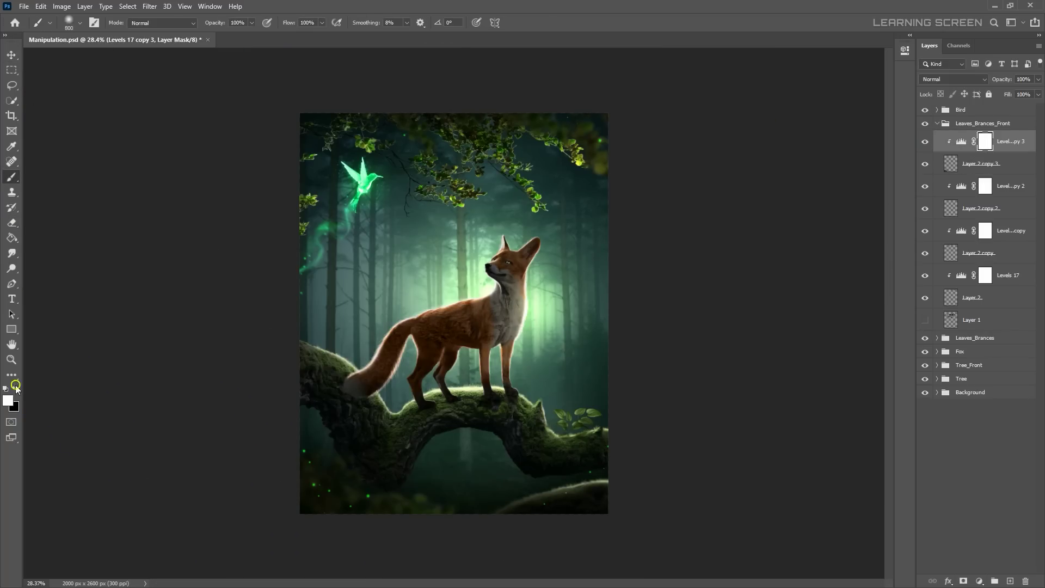
Switch to the Move tool and collapse the Leaves_Brances_Front group
{"action": "scroll", "coordinate": [298, 408], "scroll_direction": "down", "scroll_amount": 4}
{"action": "scroll", "coordinate": [298, 408], "scroll_direction": "up", "scroll_amount": 3}
{"action": "left_click", "coordinate": [12, 55]}
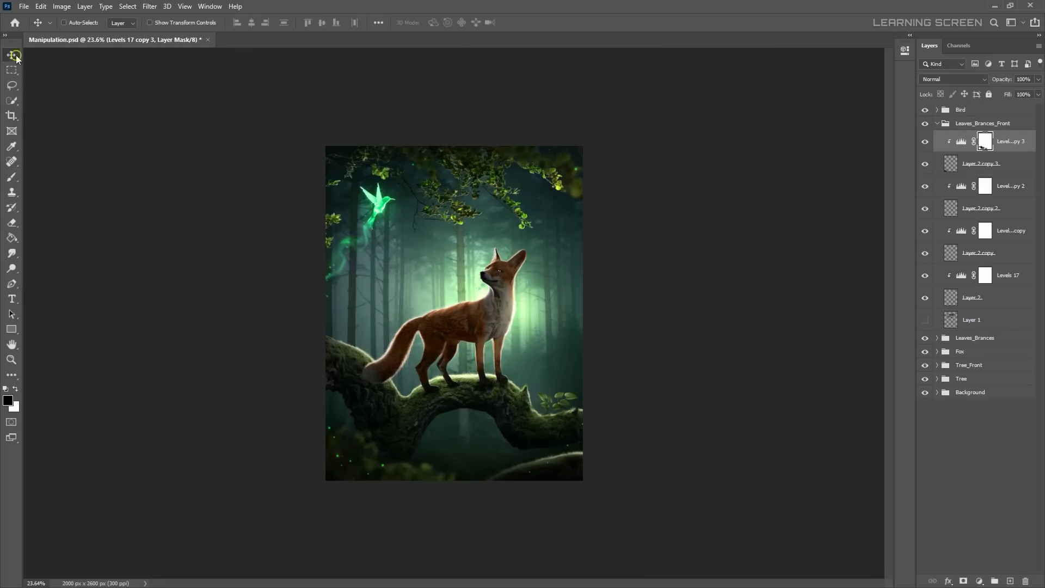
{"action": "scroll", "coordinate": [504, 414], "scroll_direction": "up", "scroll_amount": 3}
{"action": "left_click", "coordinate": [936, 124]}
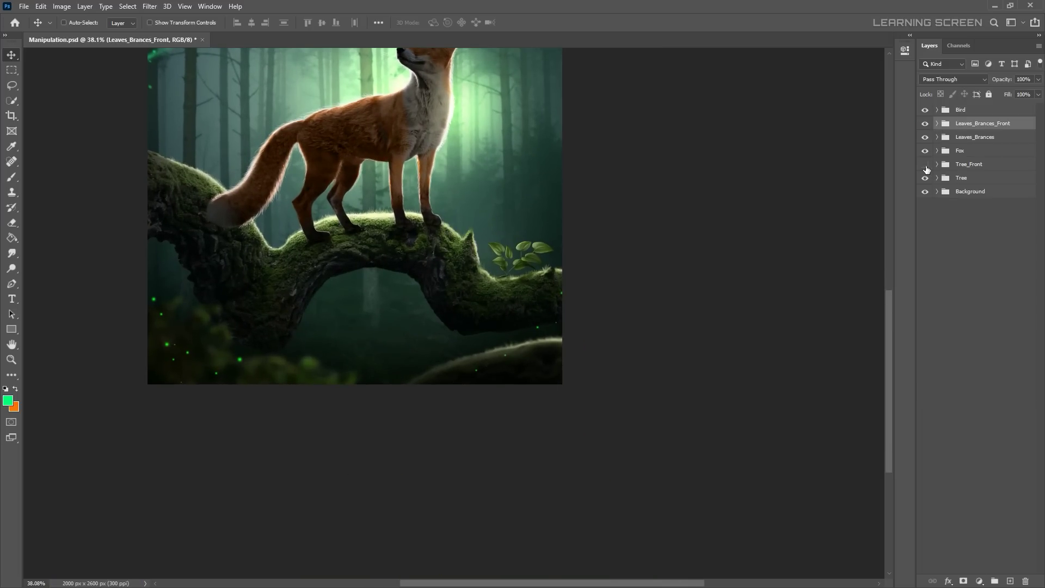
Duplicate the Leaves group, then enlarge, rotate and move the copy into the lower foreground
{"action": "left_click", "coordinate": [937, 178]}
{"action": "left_click", "coordinate": [974, 192]}
{"action": "key", "text": "ctrl+j"}
{"action": "left_click", "coordinate": [937, 192]}
{"action": "key", "text": "ctrl+t"}
{"action": "left_click_drag", "start_coordinate": [519, 256], "coordinate": [455, 340]}
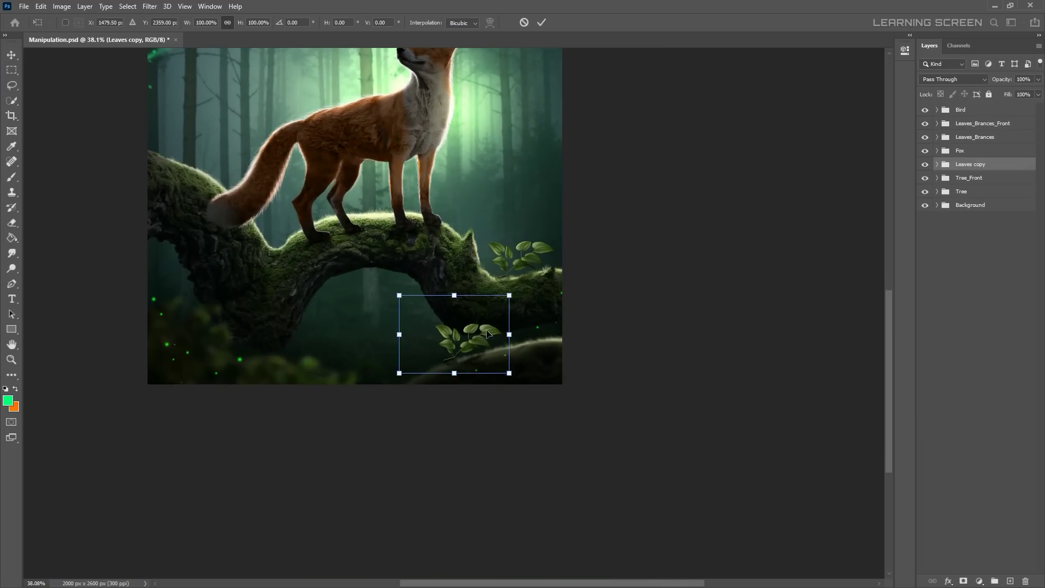
{"action": "left_click_drag", "start_coordinate": [396, 292], "coordinate": [338, 245]}
{"action": "left_click_drag", "start_coordinate": [544, 326], "coordinate": [522, 277]}
{"action": "left_click_drag", "start_coordinate": [361, 287], "coordinate": [305, 264]}
{"action": "left_click", "coordinate": [542, 23]}
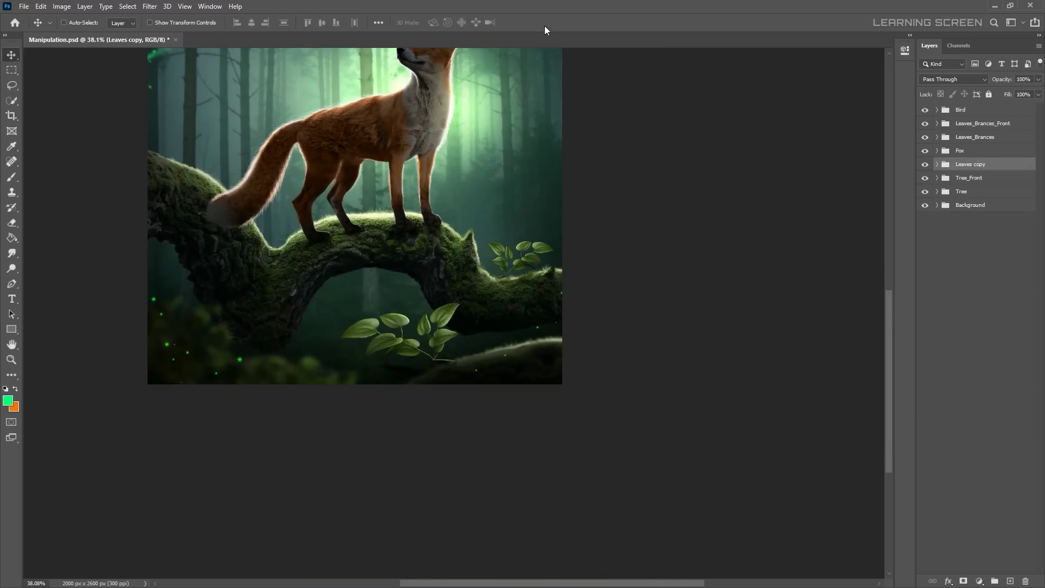
Hide Hue/Saturation 3 in the Leaves copy group and move the group below Moss_Grass
{"action": "left_click", "coordinate": [936, 164]}
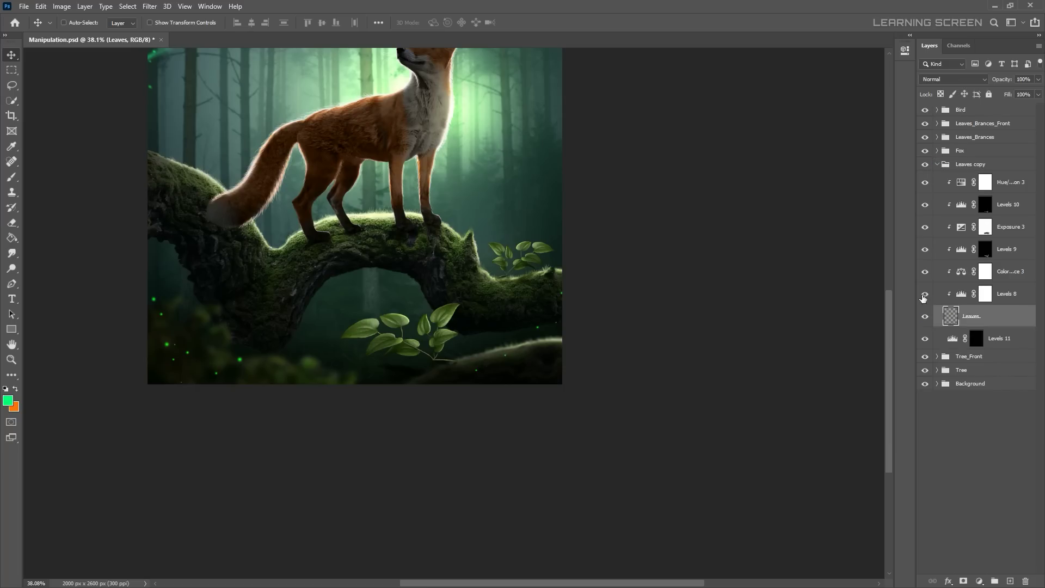
{"action": "left_click", "coordinate": [925, 184]}
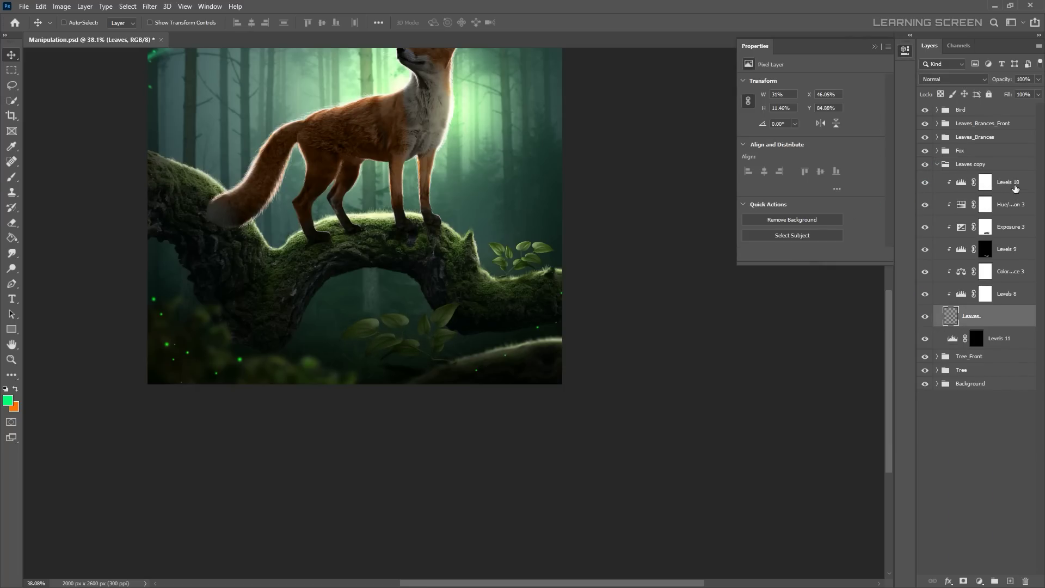
{"action": "double_click", "coordinate": [971, 164]}
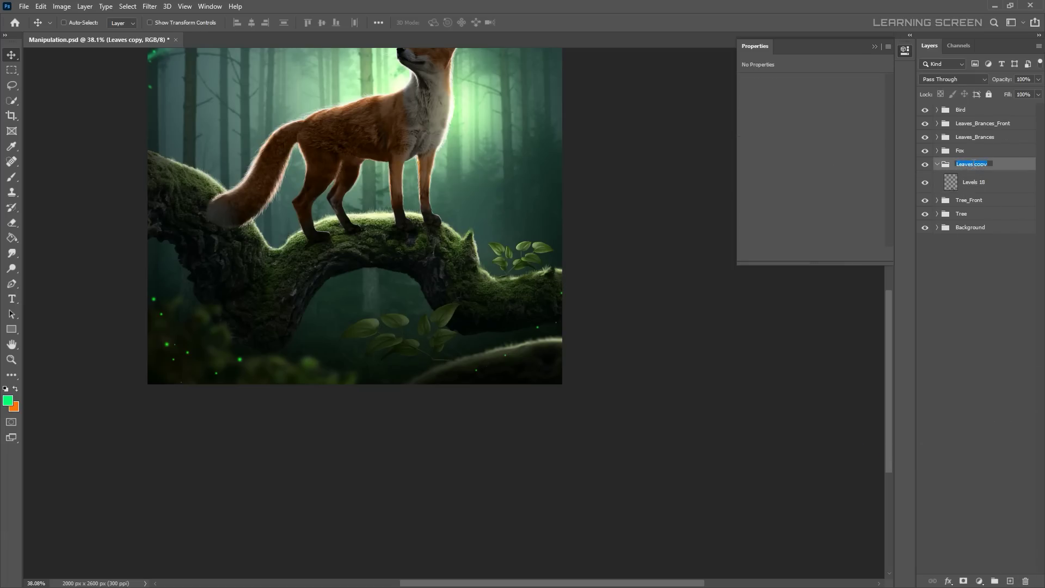
{"action": "left_click_drag", "start_coordinate": [963, 179], "coordinate": [966, 261]}
Gaussian-blur the merged leaf layer and clip a new Levels 19 adjustment to it
{"action": "left_click", "coordinate": [150, 6]}
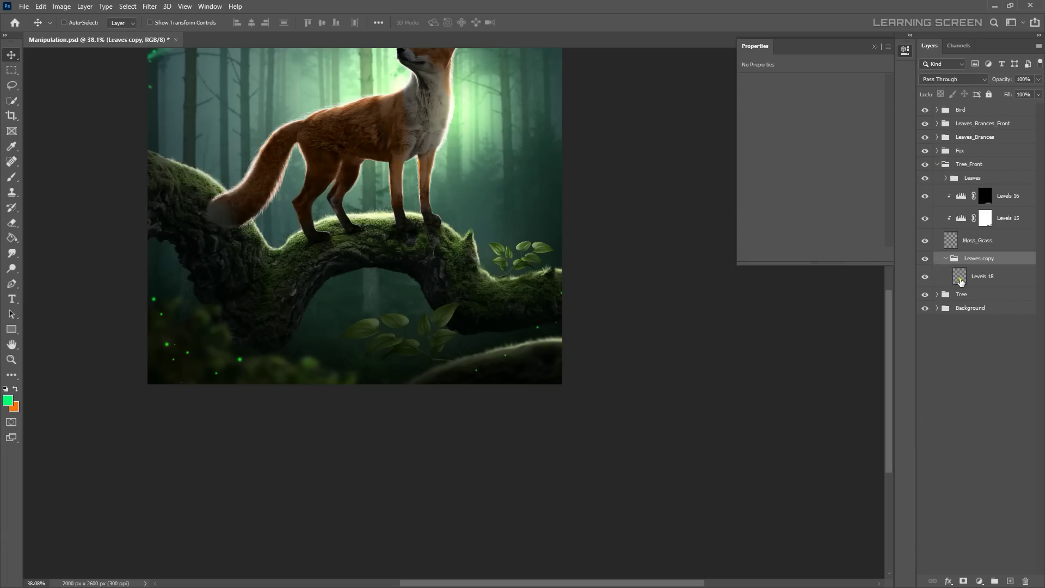
{"action": "left_click", "coordinate": [174, 19]}
{"action": "key", "text": "Return"}
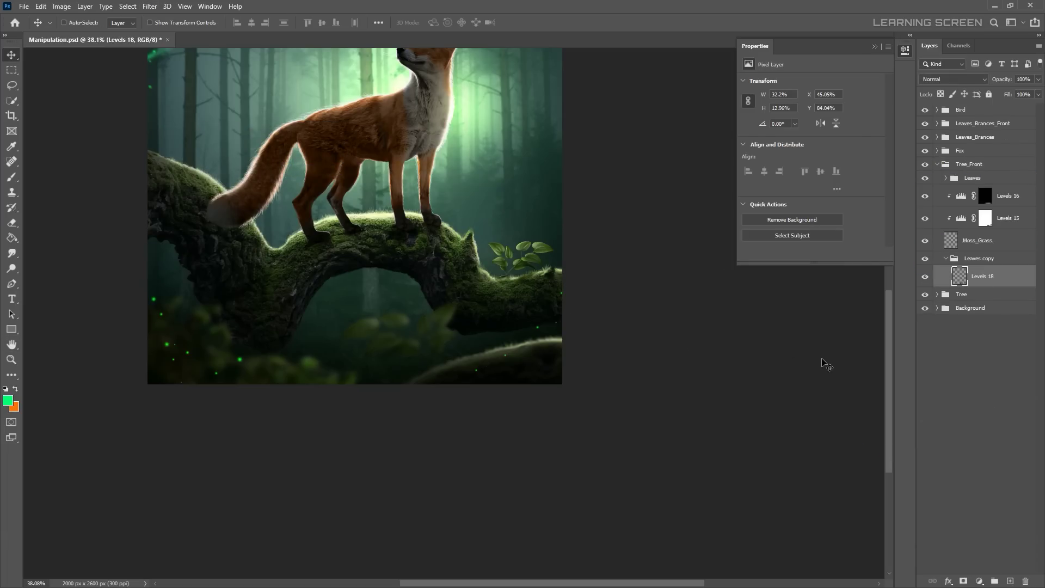
{"action": "left_click", "coordinate": [979, 580]}
{"action": "left_click", "coordinate": [972, 432]}
{"action": "left_click", "coordinate": [762, 64]}
Fill the Levels 19 mask black and paint parts back in with a soft white brush
{"action": "left_click", "coordinate": [846, 211]}
{"action": "key", "text": "b"}
{"action": "scroll", "coordinate": [353, 245], "scroll_direction": "up", "scroll_amount": 3}
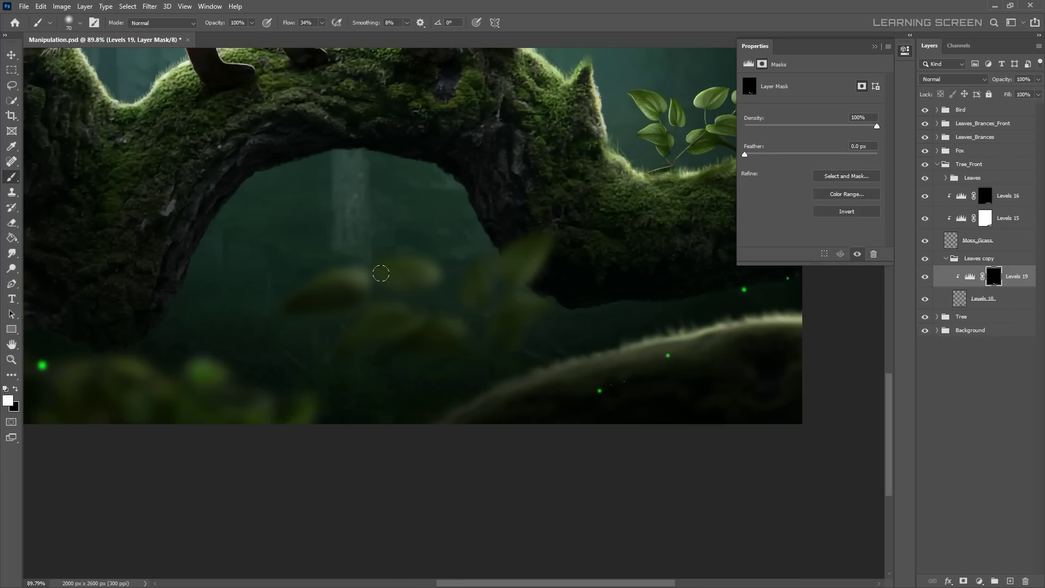
{"action": "scroll", "coordinate": [483, 413], "scroll_direction": "down", "scroll_amount": 5}
{"action": "key", "text": "bracketright"}
{"action": "key", "text": "bracketright"}
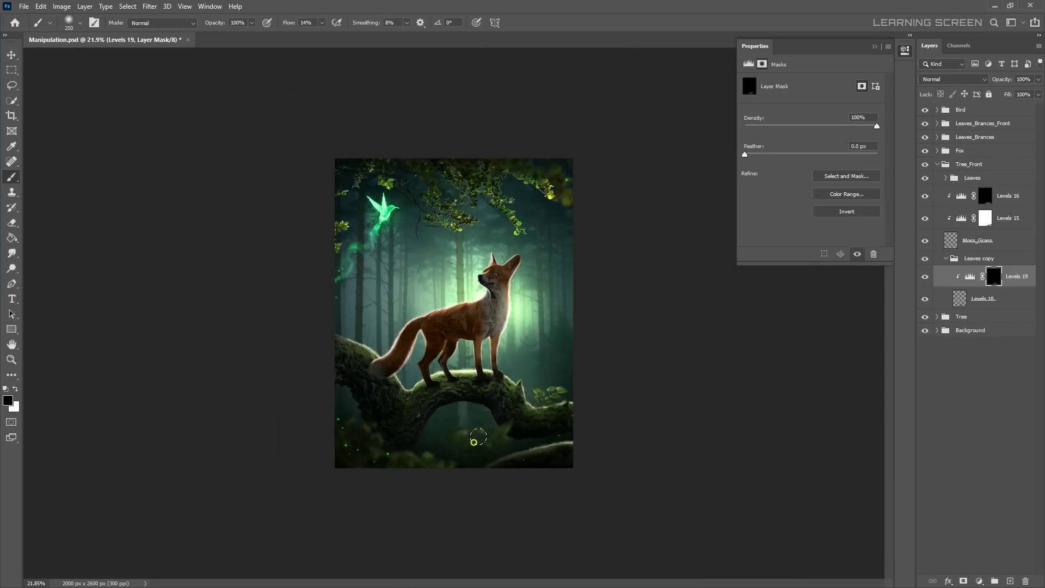
{"action": "scroll", "coordinate": [532, 425], "scroll_direction": "down", "scroll_amount": 5}
{"action": "key", "text": "bracketleft"}
{"action": "scroll", "coordinate": [369, 240], "scroll_direction": "up", "scroll_amount": 15}
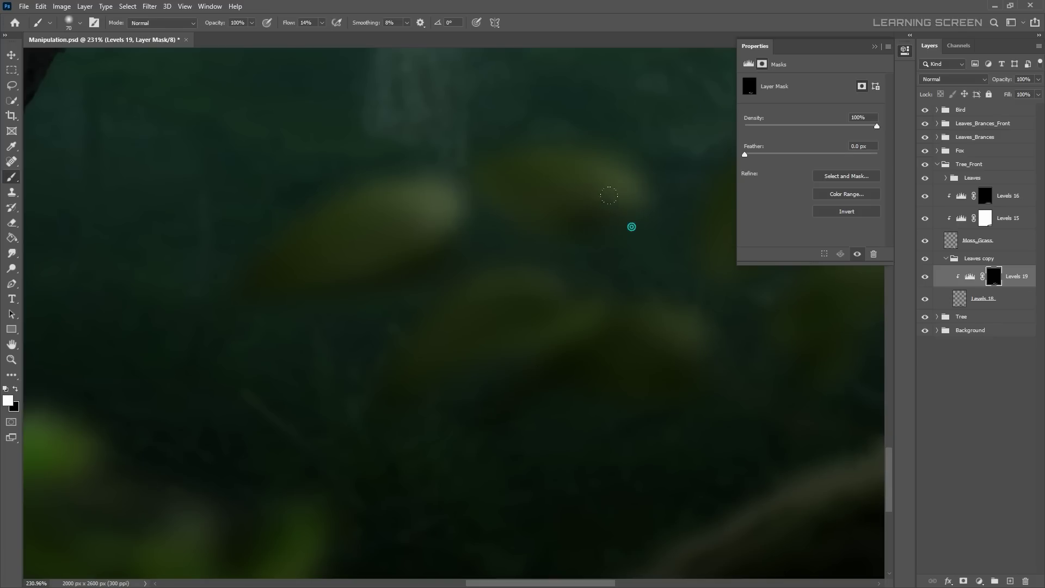
{"action": "scroll", "coordinate": [608, 194], "scroll_direction": "down", "scroll_amount": 3}
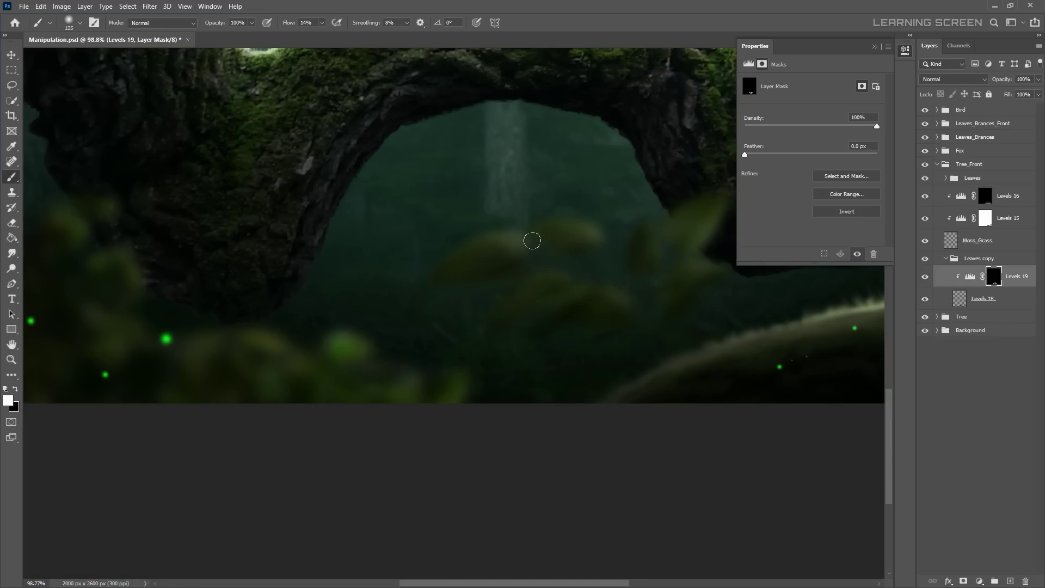
{"action": "scroll", "coordinate": [714, 292], "scroll_direction": "down", "scroll_amount": 5}
{"action": "scroll", "coordinate": [502, 406], "scroll_direction": "up", "scroll_amount": 2}
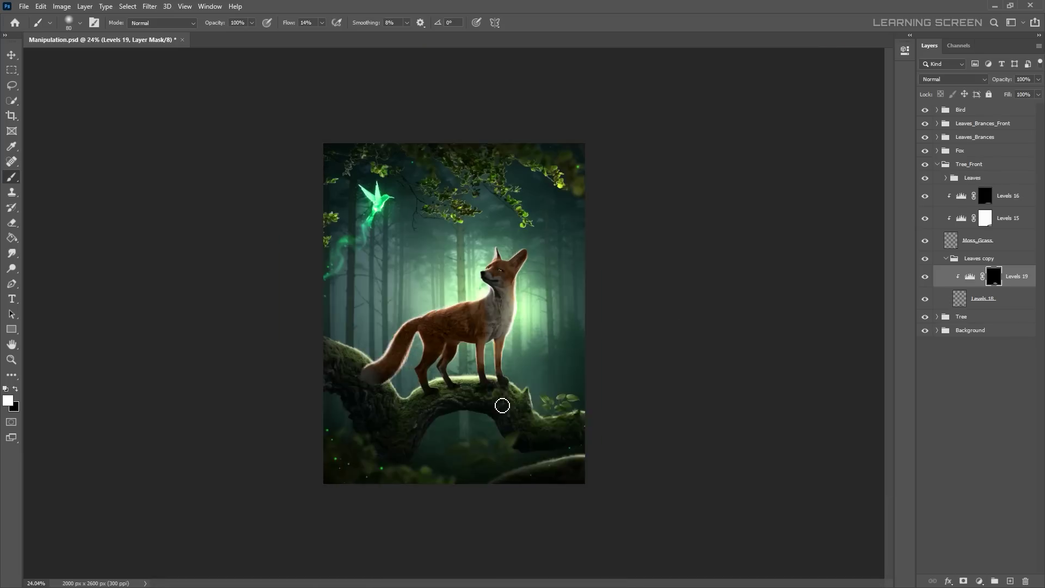
{"action": "scroll", "coordinate": [502, 406], "scroll_direction": "up", "scroll_amount": 2}
{"action": "scroll", "coordinate": [520, 402], "scroll_direction": "down", "scroll_amount": 4}
Duplicate the Tree group as Tree Back beneath it
{"action": "key", "text": "v"}
{"action": "scroll", "coordinate": [507, 412], "scroll_direction": "up", "scroll_amount": 1}
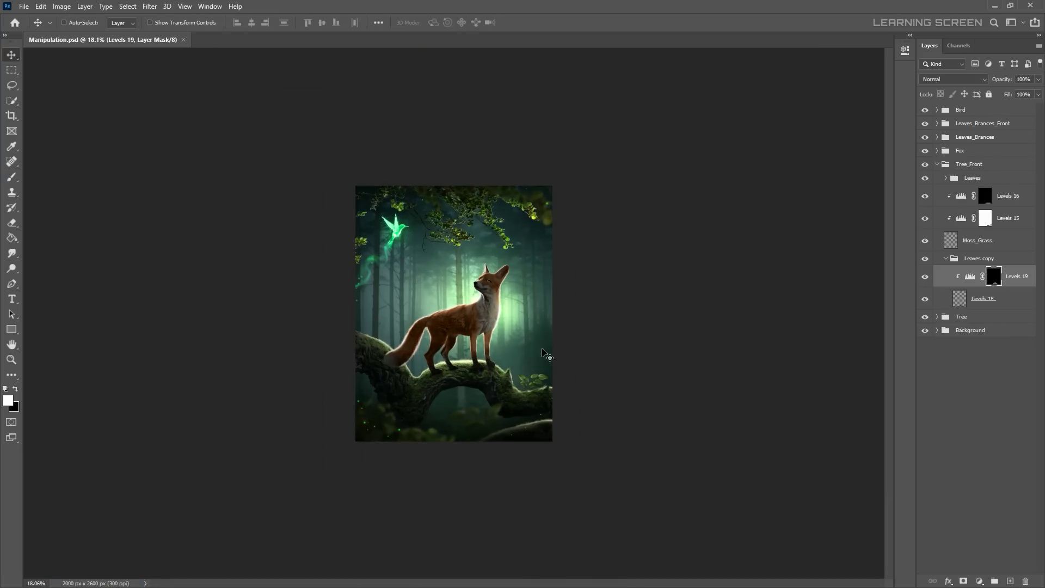
{"action": "left_click", "coordinate": [937, 164]}
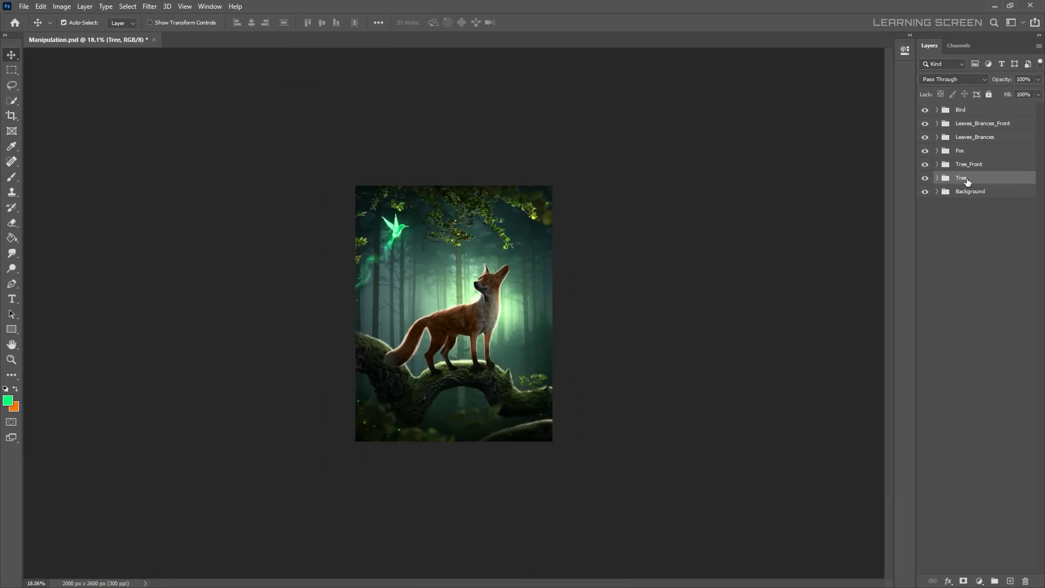
{"action": "key", "text": "ctrl+bracketleft"}
Position the Tree Back copy behind the fox and merge Moss_Grass with its clipped layers
{"action": "key", "text": "ctrl+t"}
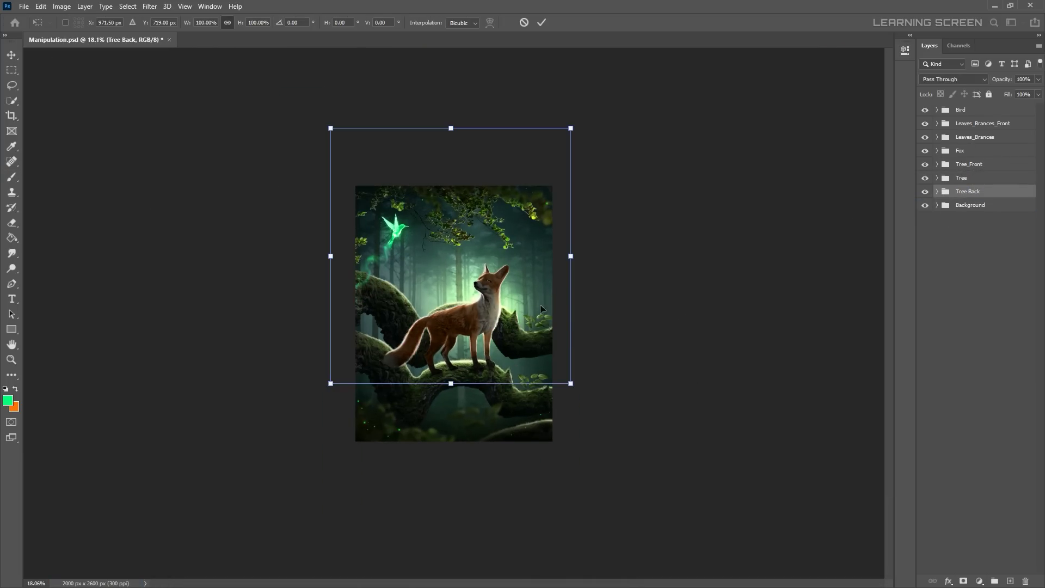
{"action": "left_click_drag", "start_coordinate": [571, 310], "coordinate": [500, 296]}
{"action": "key", "text": "Return"}
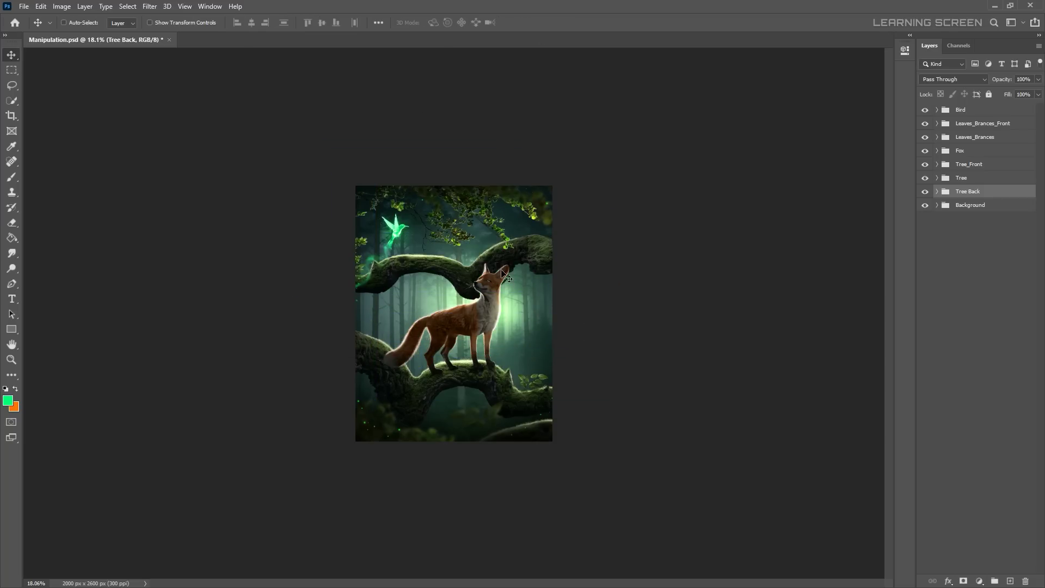
{"action": "left_click", "coordinate": [937, 191]}
{"action": "left_click", "coordinate": [969, 378]}
{"action": "left_click", "coordinate": [976, 222], "text": "shift"}
{"action": "key", "text": "ctrl+e"}
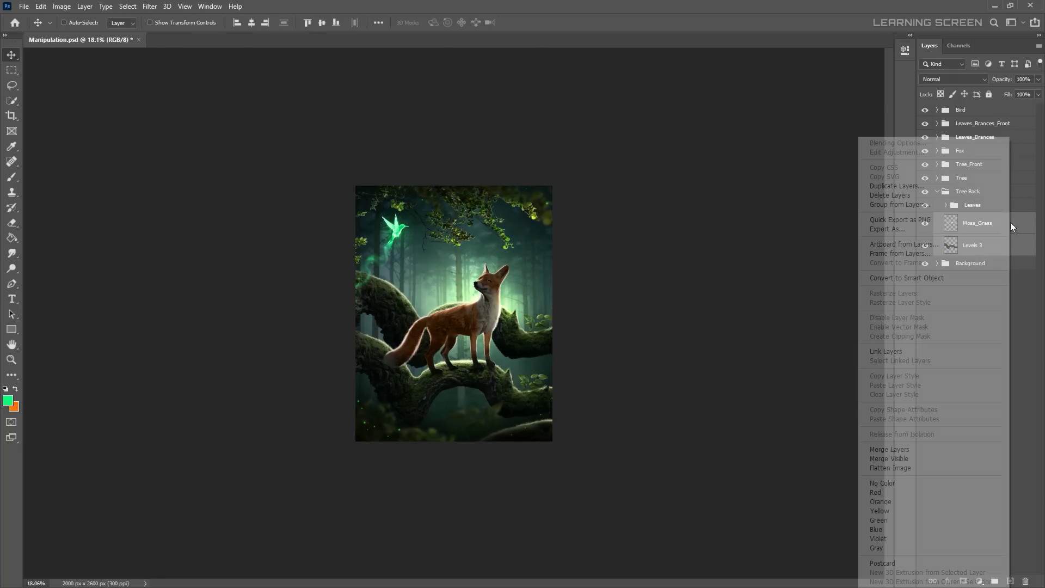
Flip the merged Moss_Grass branch horizontally and scale it down
{"action": "key", "text": "ctrl+t"}
{"action": "right_click", "coordinate": [489, 333]}
{"action": "left_click", "coordinate": [538, 518]}
{"action": "mouse_move", "coordinate": [599, 212]}
{"action": "left_mouse_down"}
{"action": "mouse_move", "coordinate": [563, 230]}
{"action": "mouse_move", "coordinate": [625, 354]}
{"action": "left_mouse_up"}
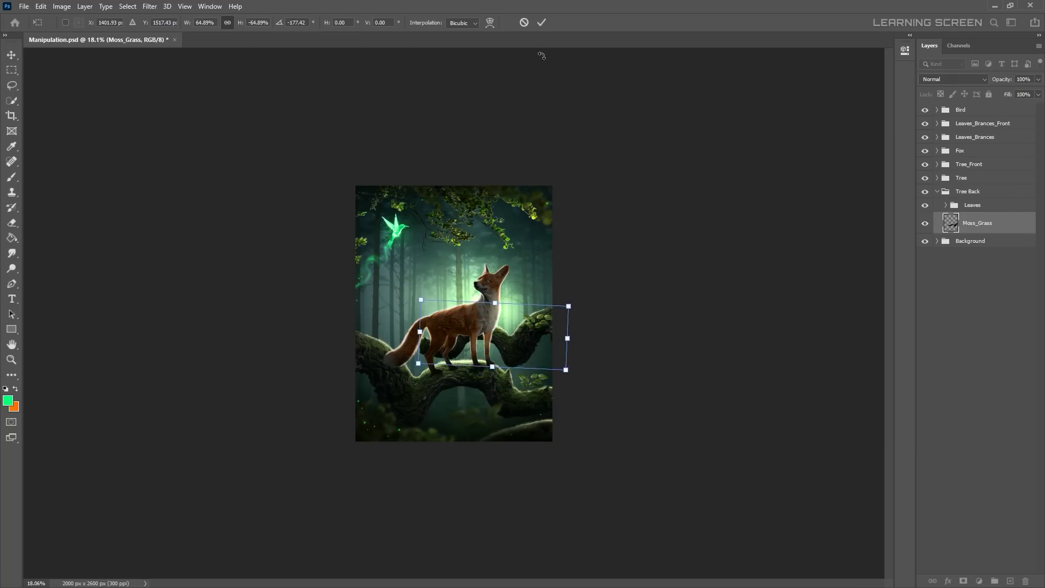
{"action": "scroll", "coordinate": [442, 272], "scroll_direction": "up", "scroll_amount": 3}
Warp the branch into a curve and rotate and skew it to about -16°
{"action": "right_click", "coordinate": [443, 272]}
{"action": "left_click", "coordinate": [467, 315]}
{"action": "left_click_drag", "start_coordinate": [440, 340], "coordinate": [447, 277]}
{"action": "scroll", "coordinate": [321, 283], "scroll_direction": "down", "scroll_amount": 3}
{"action": "left_click", "coordinate": [489, 22]}
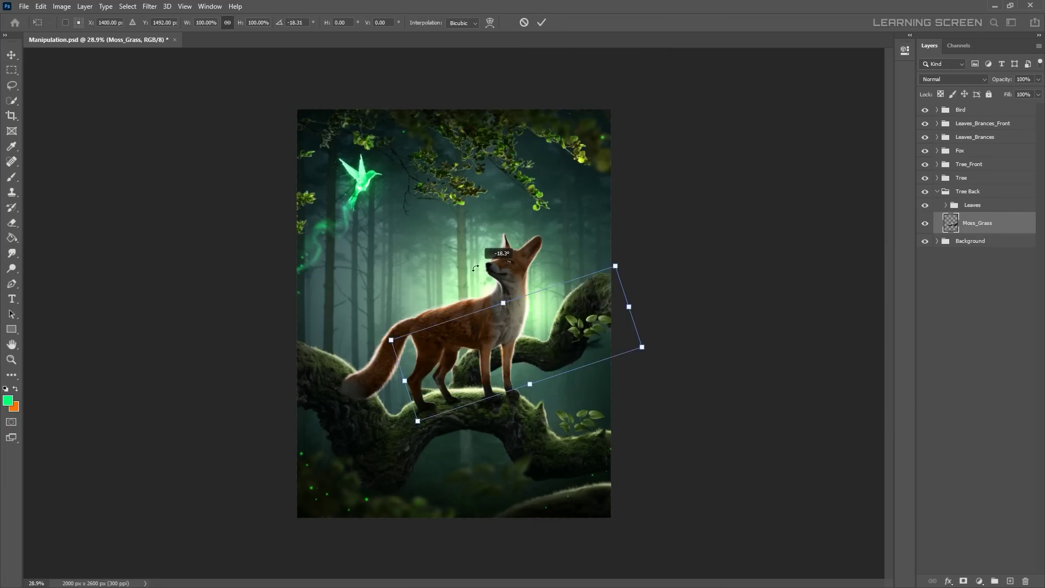
{"action": "mouse_move", "coordinate": [630, 276]}
{"action": "left_mouse_down"}
{"action": "mouse_move", "coordinate": [589, 346]}
{"action": "mouse_move", "coordinate": [608, 340]}
{"action": "left_mouse_up"}
{"action": "left_click", "coordinate": [490, 22]}
{"action": "key", "text": "Return"}
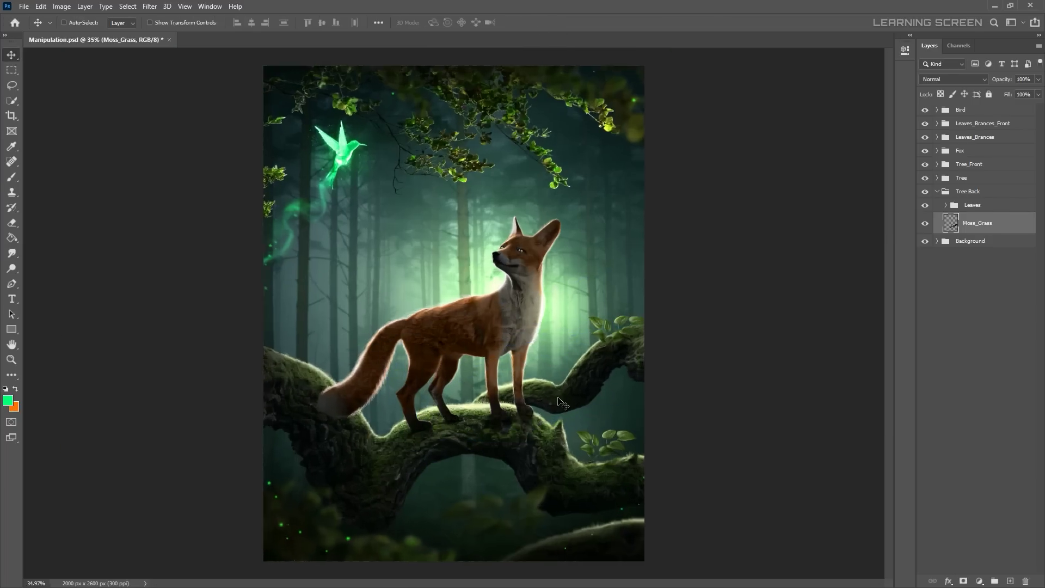
Transform the Tree Back leaves onto the back branch and merge the Leaves group into one layer
{"action": "left_click", "coordinate": [567, 353], "text": "ctrl"}
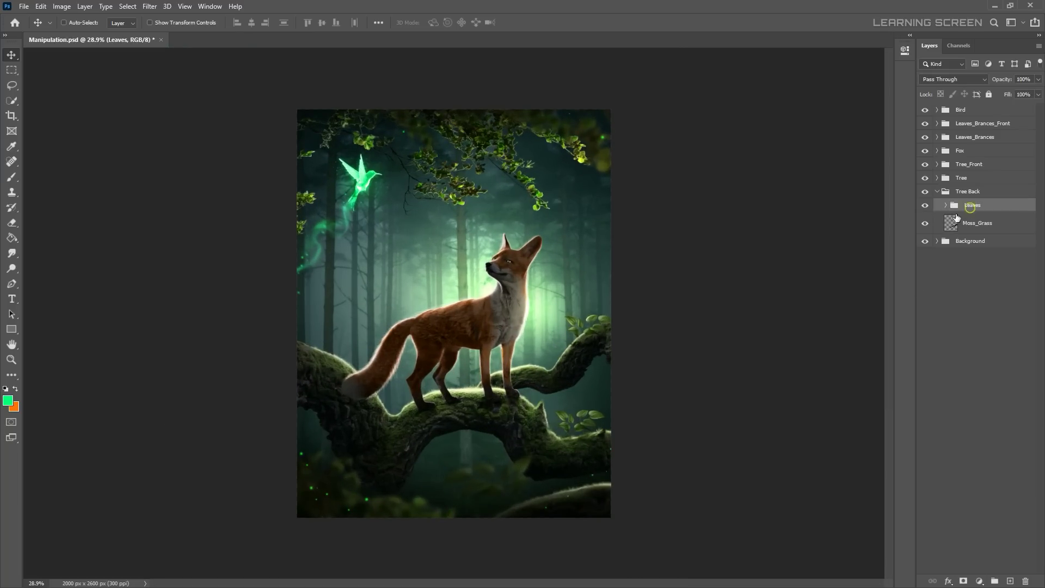
{"action": "key", "text": "ctrl+t"}
{"action": "scroll", "coordinate": [565, 359], "scroll_direction": "up", "scroll_amount": 2}
{"action": "scroll", "coordinate": [563, 366], "scroll_direction": "up", "scroll_amount": 3}
{"action": "scroll", "coordinate": [553, 383], "scroll_direction": "down", "scroll_amount": 2}
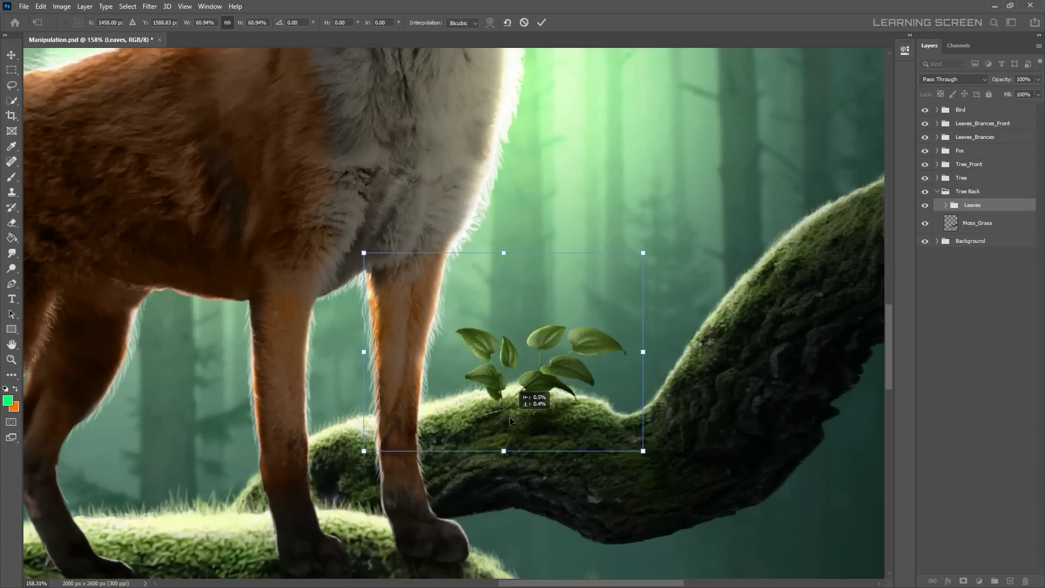
{"action": "right_click", "coordinate": [559, 206]}
{"action": "left_click", "coordinate": [562, 255]}
{"action": "key", "text": "Return"}
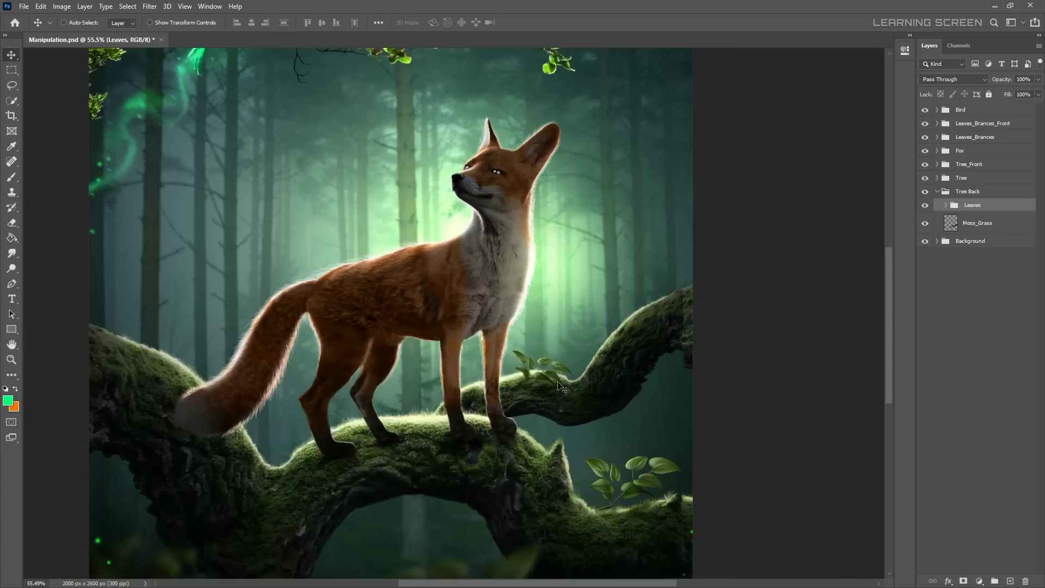
{"action": "scroll", "coordinate": [569, 308], "scroll_direction": "up", "scroll_amount": 3}
{"action": "scroll", "coordinate": [569, 308], "scroll_direction": "up", "scroll_amount": 3}
{"action": "right_click", "coordinate": [974, 205]}
{"action": "left_click", "coordinate": [921, 508]}
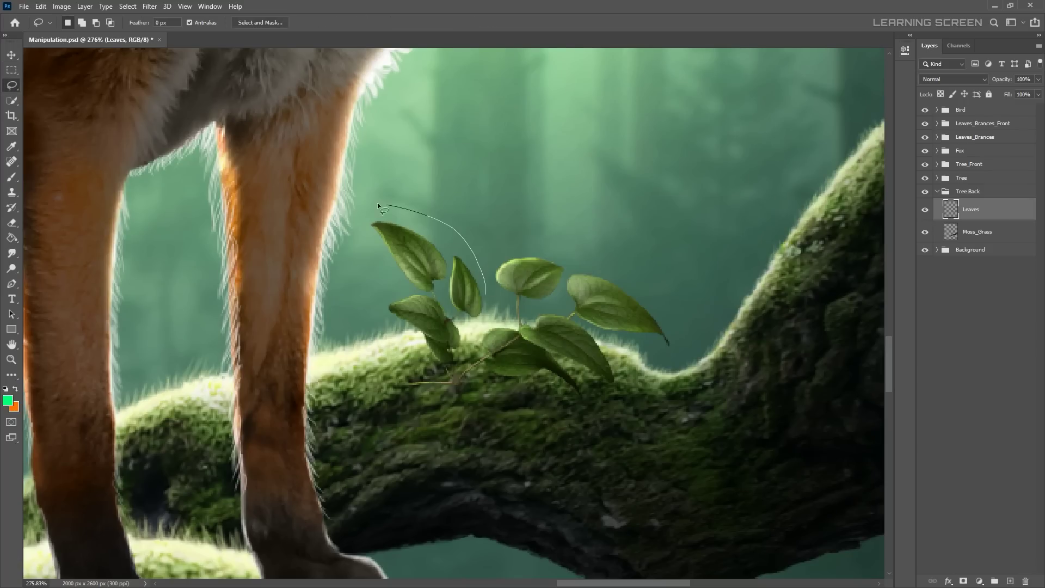
Copy a few outlined leaves onto a new layer and shift them upward
{"action": "key", "text": "ctrl+t"}
{"action": "left_click_drag", "start_coordinate": [576, 250], "coordinate": [602, 261]}
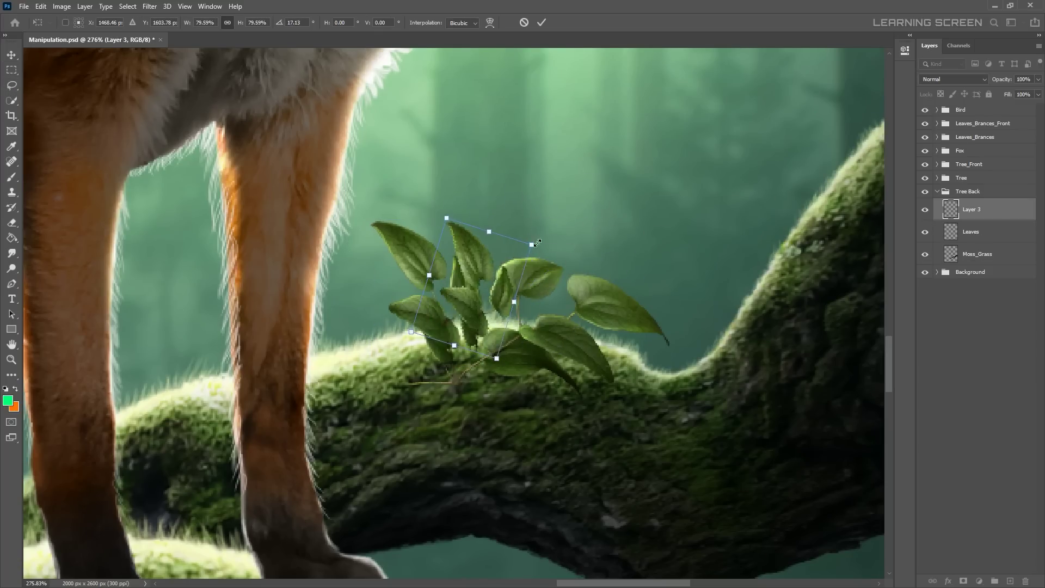
{"action": "key", "text": "Return"}
{"action": "left_click_drag", "start_coordinate": [489, 318], "coordinate": [498, 335]}
{"action": "key", "text": "v"}
{"action": "left_click_drag", "start_coordinate": [484, 288], "coordinate": [491, 247]}
{"action": "scroll", "coordinate": [751, 335], "scroll_direction": "up", "scroll_amount": 2}
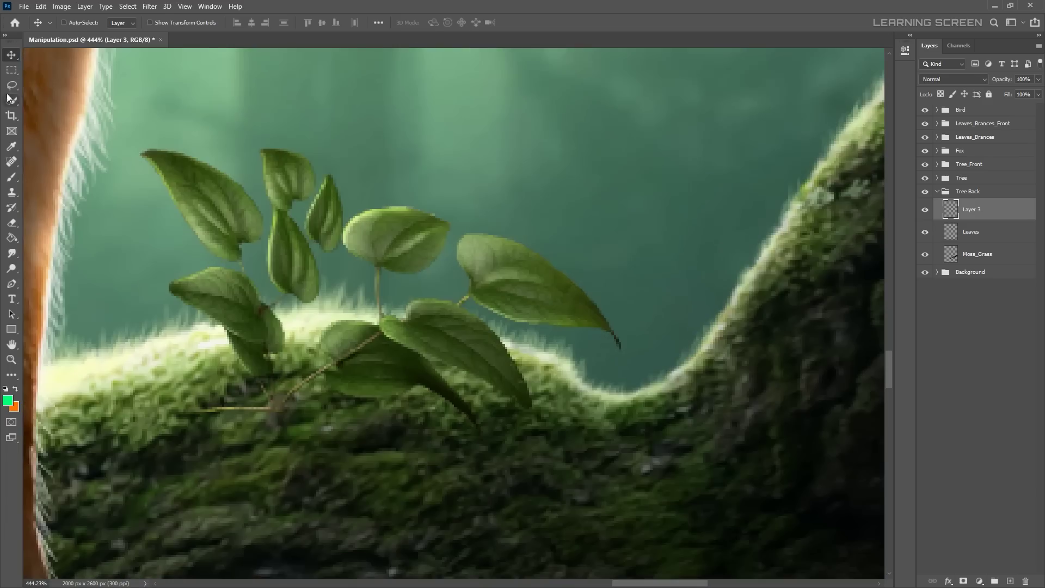
Duplicate the leaf sprig layer and resize and place the copies along the back branch
{"action": "key", "text": "ctrl+j"}
{"action": "key", "text": "ctrl+t"}
{"action": "key", "text": "Return"}
{"action": "key", "text": "ctrl+bracketleft"}
{"action": "scroll", "coordinate": [750, 279], "scroll_direction": "down", "scroll_amount": 5}
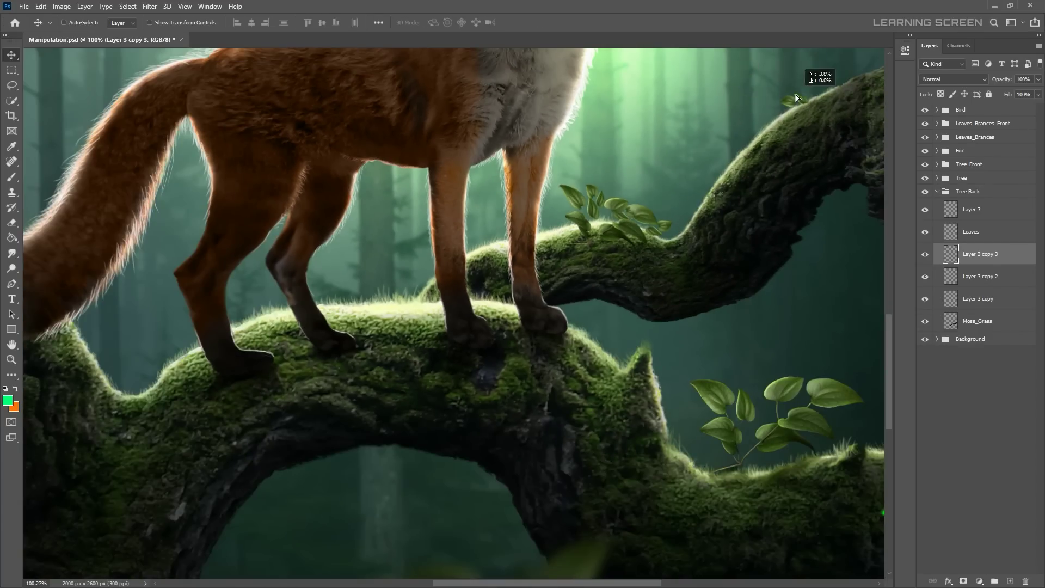
{"action": "left_click_drag", "start_coordinate": [796, 95], "coordinate": [688, 169]}
{"action": "key", "text": "Return"}
{"action": "left_click", "coordinate": [971, 209]}
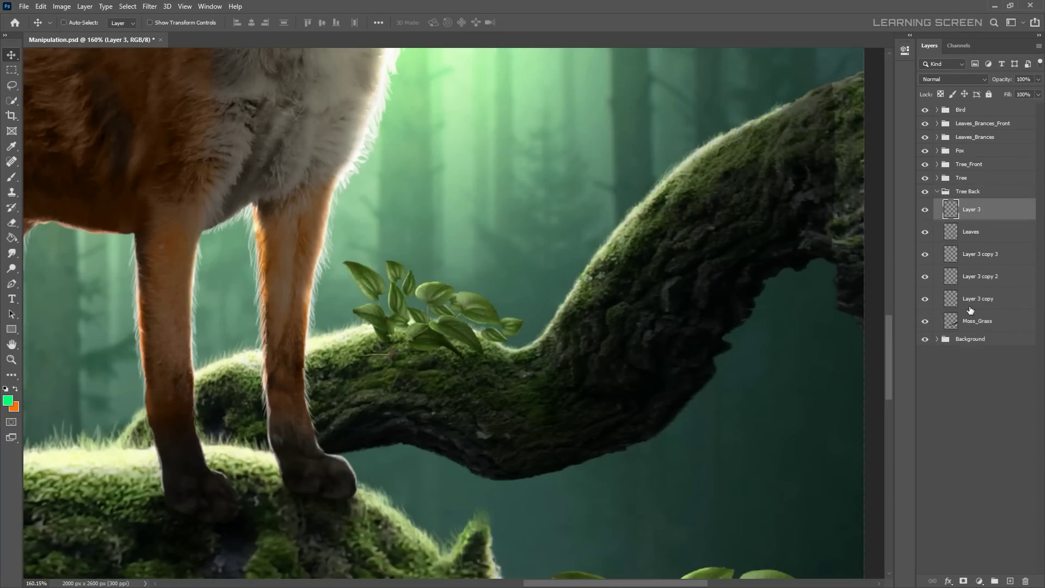
Merge the leaf layers with Moss_Grass, then undo the merge
{"action": "left_click", "coordinate": [977, 320], "text": "shift"}
{"action": "scroll", "coordinate": [544, 236], "scroll_direction": "down", "scroll_amount": 3}
{"action": "key", "text": "ctrl+e"}
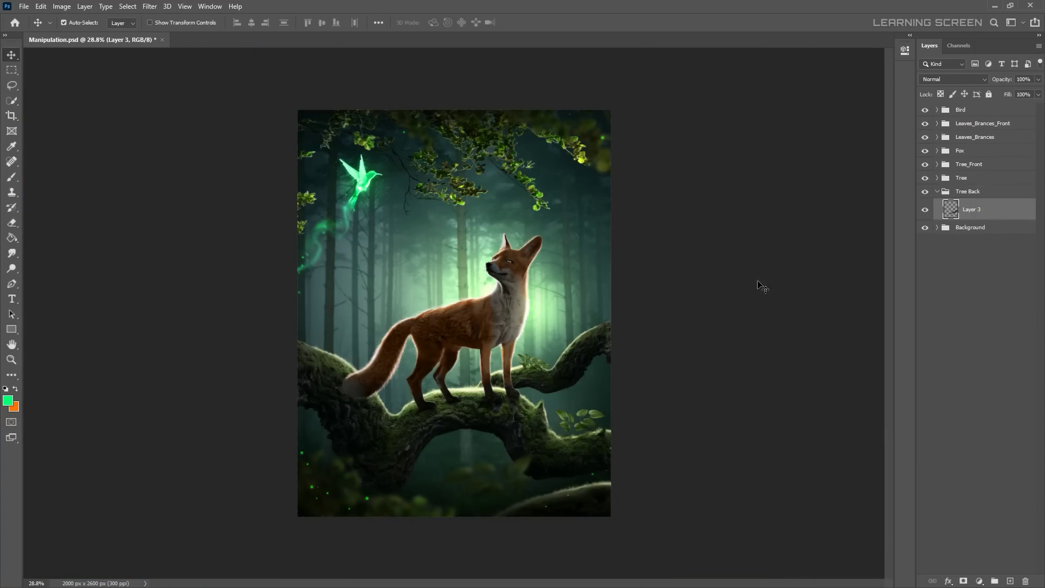
{"action": "key", "text": "ctrl+z"}
Duplicate Moss_Grass and flip, rotate and skew the copy onto the lower branch
{"action": "key", "text": "ctrl+j"}
{"action": "key", "text": "ctrl+t"}
{"action": "right_click", "coordinate": [611, 373]}
{"action": "left_click", "coordinate": [631, 543]}
{"action": "left_click_drag", "start_coordinate": [544, 414], "coordinate": [462, 502]}
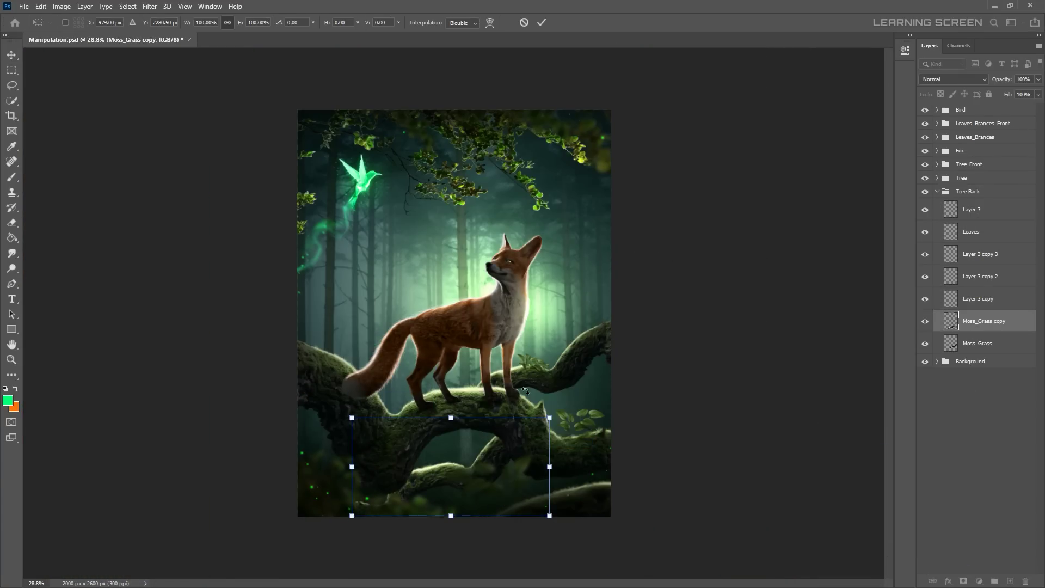
{"action": "left_click_drag", "start_coordinate": [525, 391], "coordinate": [466, 431]}
{"action": "scroll", "coordinate": [555, 392], "scroll_direction": "up", "scroll_amount": 2}
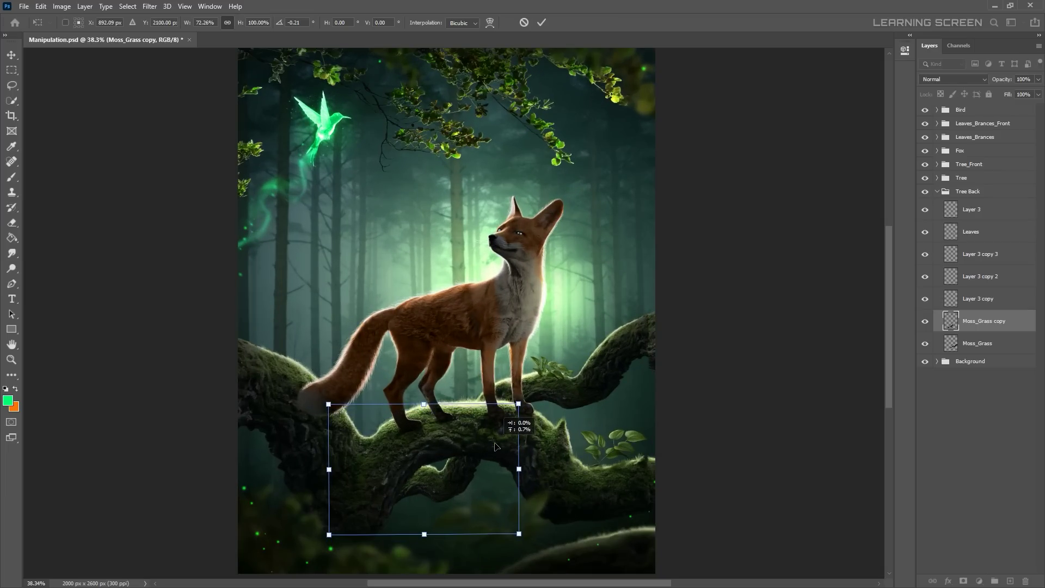
{"action": "scroll", "coordinate": [490, 424], "scroll_direction": "down", "scroll_amount": 3}
{"action": "left_click_drag", "start_coordinate": [373, 428], "coordinate": [375, 435]}
{"action": "right_click", "coordinate": [456, 236]}
{"action": "key", "text": "Escape"}
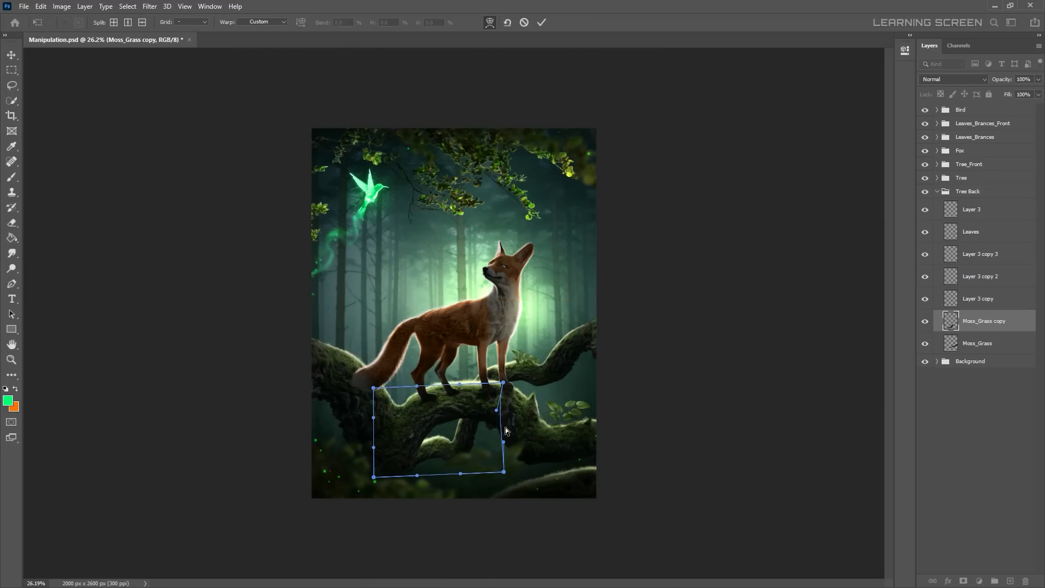
{"action": "key", "text": "Return"}
Copy the blurred Leaves copy group from Tree_Front to sit beneath the moss copy
{"action": "scroll", "coordinate": [468, 335], "scroll_direction": "up", "scroll_amount": 3}
{"action": "left_click", "coordinate": [937, 164]}
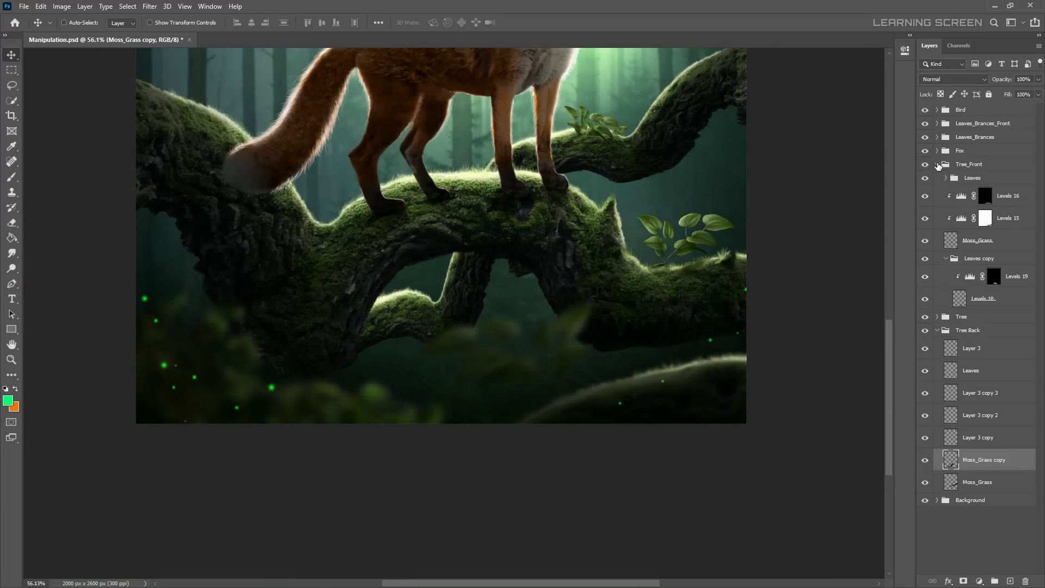
{"action": "left_click", "coordinate": [923, 263]}
{"action": "left_click_drag", "start_coordinate": [974, 257], "coordinate": [974, 159]}
{"action": "left_click", "coordinate": [937, 222]}
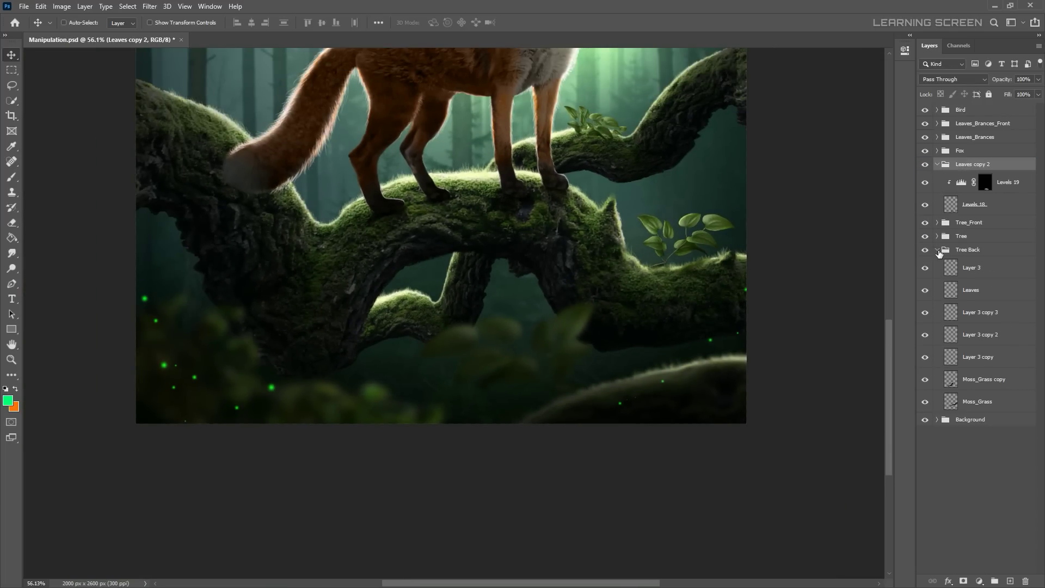
{"action": "left_click_drag", "start_coordinate": [961, 396], "coordinate": [961, 393]}
Shrink and rotate the copied leaf cluster
{"action": "key", "text": "ctrl+t"}
{"action": "left_click_drag", "start_coordinate": [479, 305], "coordinate": [407, 354]}
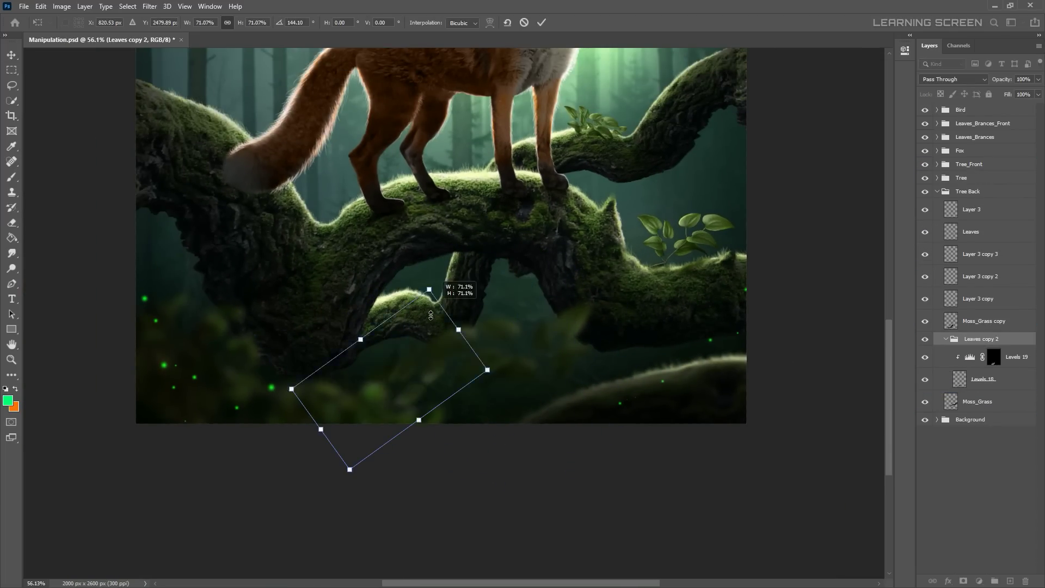
{"action": "key", "text": "Return"}
{"action": "scroll", "coordinate": [396, 361], "scroll_direction": "down", "scroll_amount": 5}
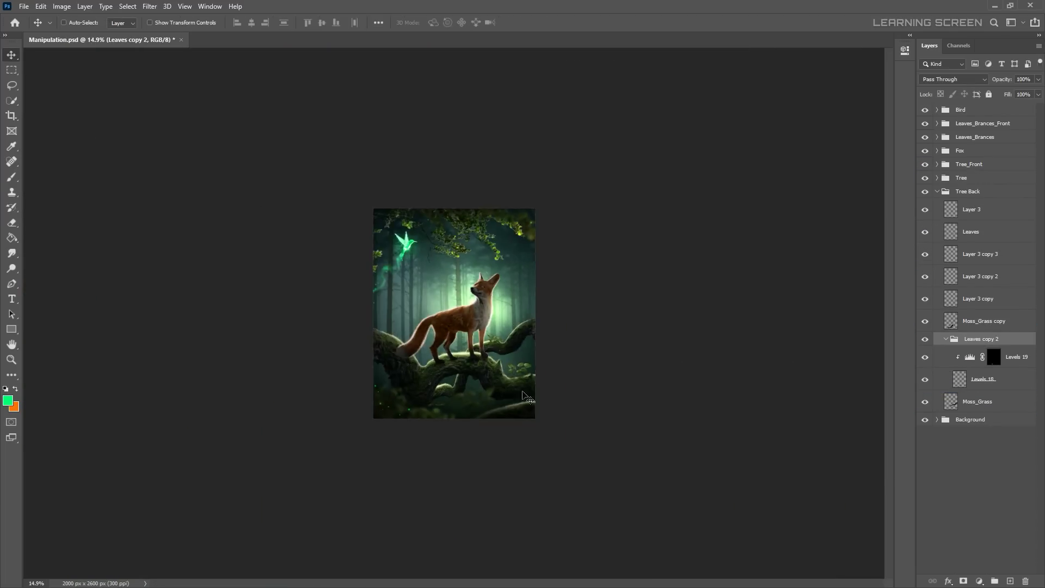
{"action": "scroll", "coordinate": [381, 327], "scroll_direction": "up", "scroll_amount": 6}
{"action": "scroll", "coordinate": [718, 381], "scroll_direction": "down", "scroll_amount": 2}
Merge the leaf group copy into Leaves copy 2 and reselect the Moss_Grass copy
{"action": "right_click", "coordinate": [943, 342]}
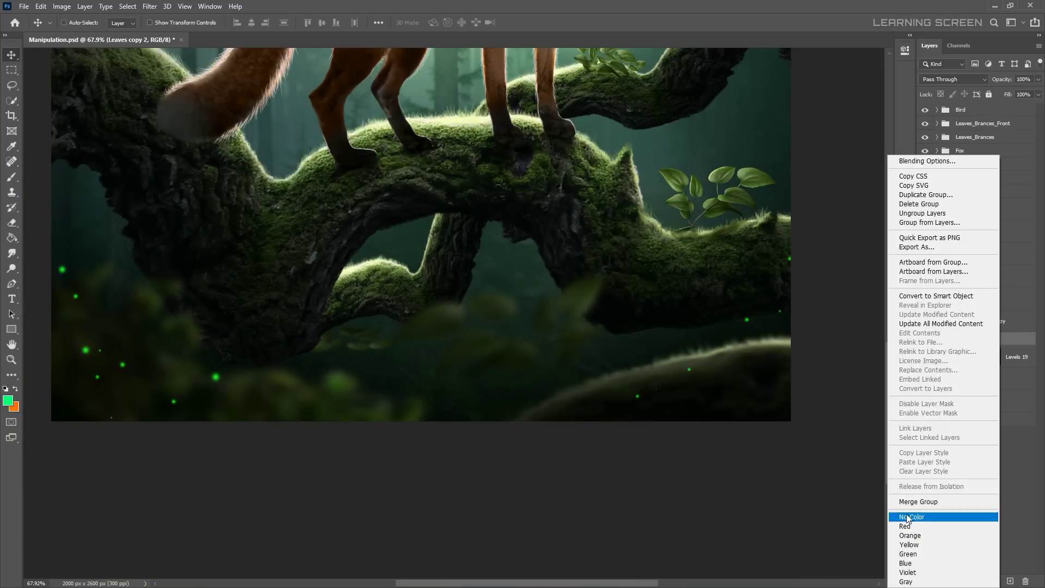
{"action": "left_click", "coordinate": [947, 517]}
{"action": "left_click", "coordinate": [980, 320]}
{"action": "key", "text": "ctrl+0"}
Apply a 9.4-pixel Gaussian Blur to the Moss_Grass copy
{"action": "left_click", "coordinate": [150, 6]}
{"action": "left_click", "coordinate": [320, 216]}
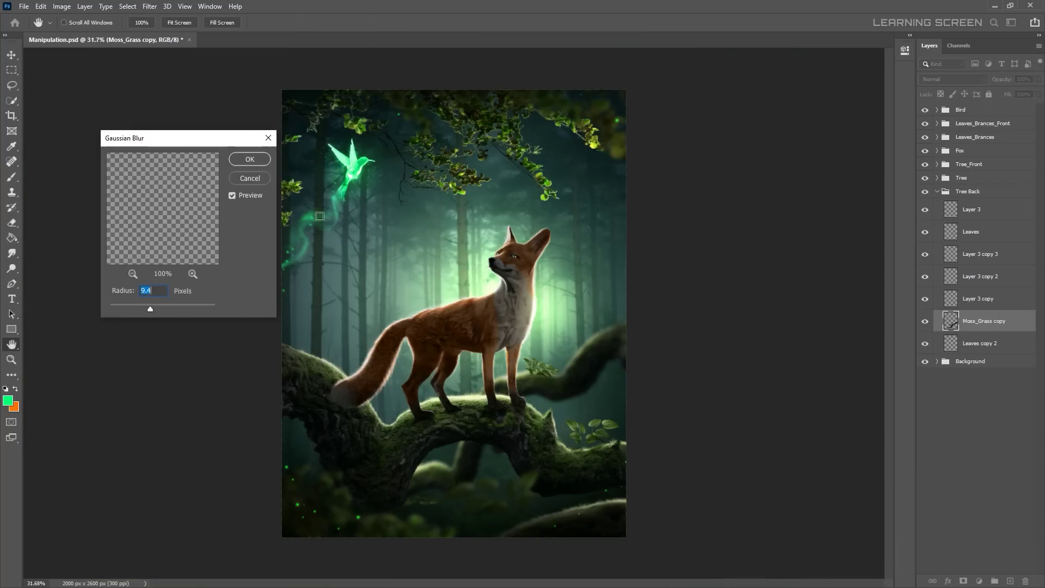
{"action": "left_click", "coordinate": [256, 159]}
{"action": "scroll", "coordinate": [467, 327], "scroll_direction": "down", "scroll_amount": 3}
{"action": "scroll", "coordinate": [466, 327], "scroll_direction": "up", "scroll_amount": 2}
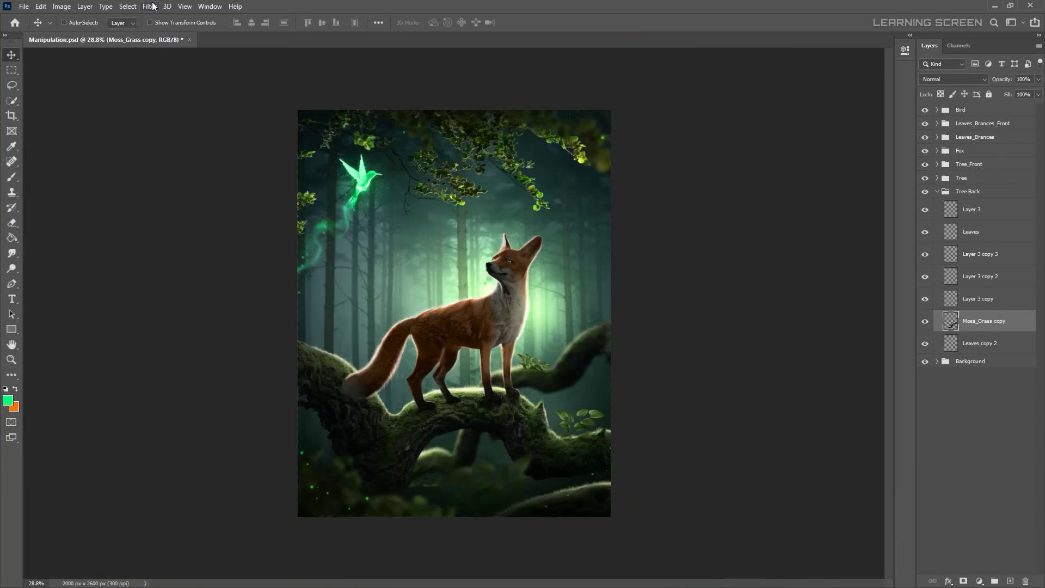
{"action": "scroll", "coordinate": [467, 327], "scroll_direction": "up", "scroll_amount": 4}
Merge the leaf sprig copies into Layer 3 and Gaussian-blur it
{"action": "left_click", "coordinate": [978, 298], "text": "shift"}
{"action": "key", "text": "ctrl+0"}
{"action": "right_click", "coordinate": [973, 254]}
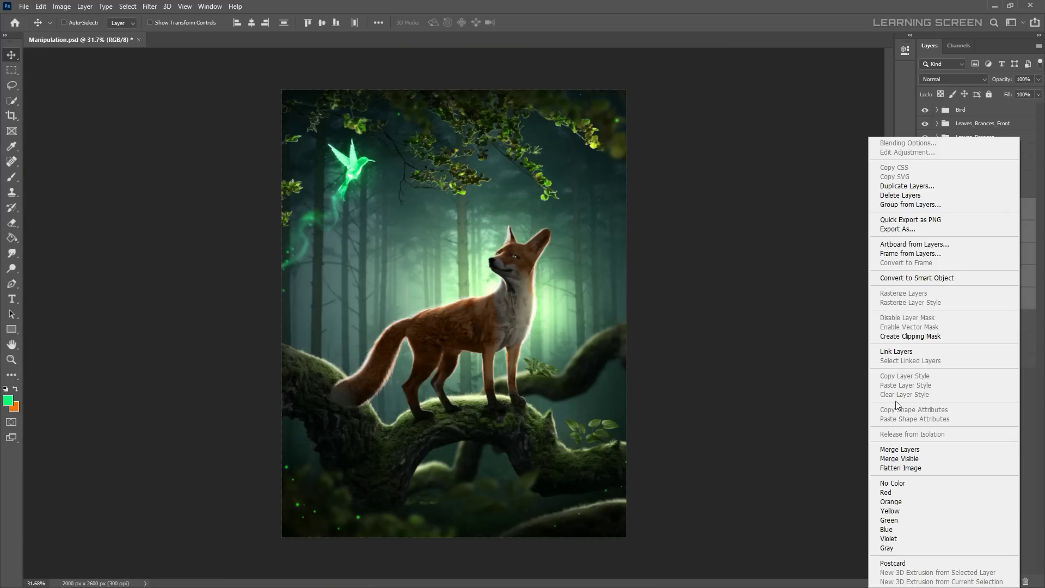
{"action": "left_click", "coordinate": [903, 455]}
{"action": "left_click", "coordinate": [149, 6]}
{"action": "left_click", "coordinate": [319, 216]}
{"action": "left_click", "coordinate": [249, 159]}
{"action": "scroll", "coordinate": [468, 381], "scroll_direction": "up", "scroll_amount": 5}
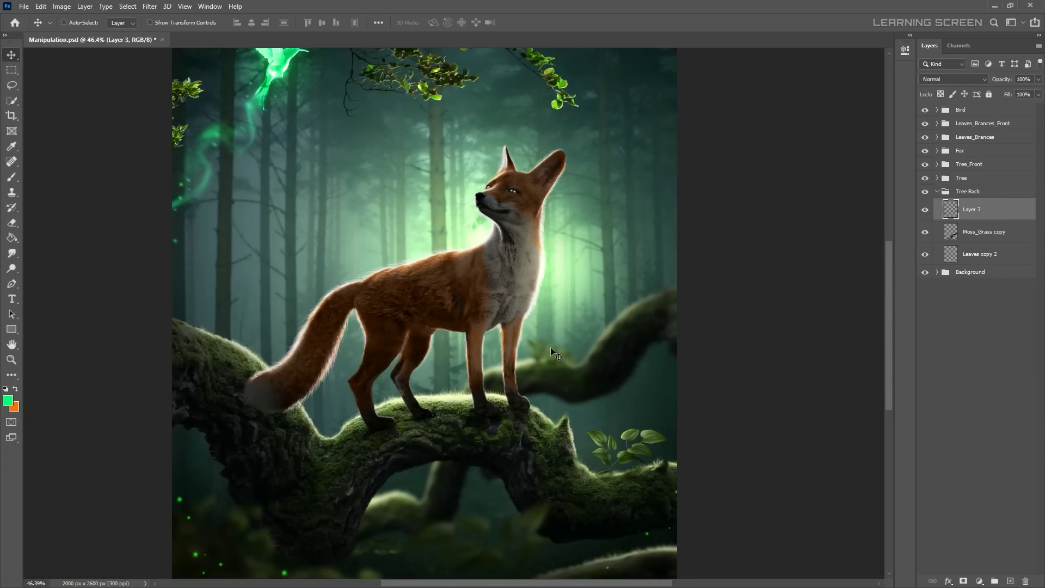
{"action": "key", "text": "v"}
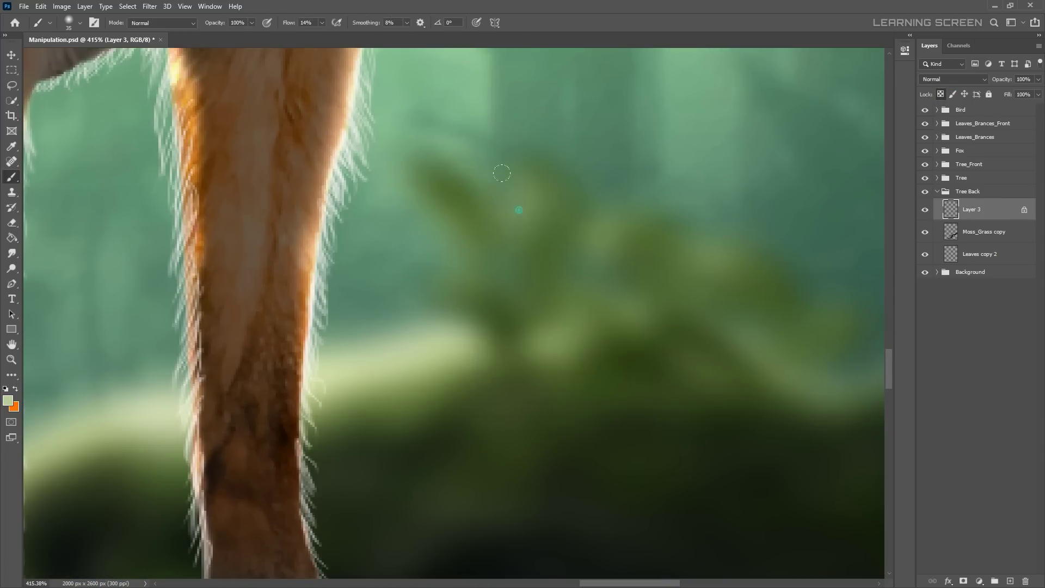
Darken Leaves copy 2 with Levels, lowering output white to 120
{"action": "scroll", "coordinate": [472, 446], "scroll_direction": "up", "scroll_amount": 5}
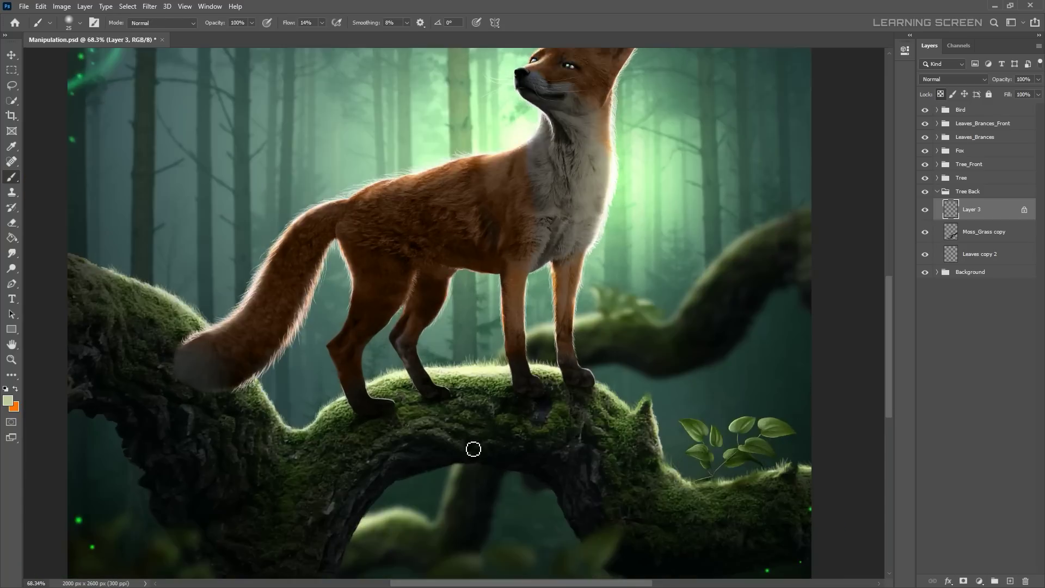
{"action": "scroll", "coordinate": [401, 310], "scroll_direction": "up", "scroll_amount": 3}
{"action": "left_click", "coordinate": [979, 261]}
{"action": "key", "text": "alt+i"}
{"action": "key", "text": "a"}
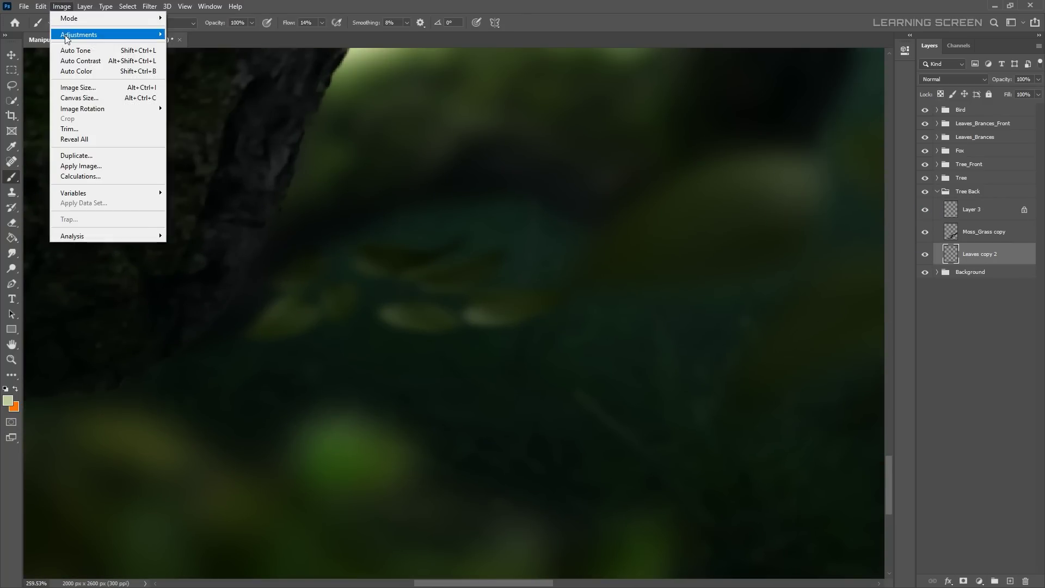
{"action": "key", "text": "l"}
{"action": "left_click_drag", "start_coordinate": [735, 338], "coordinate": [663, 338]}
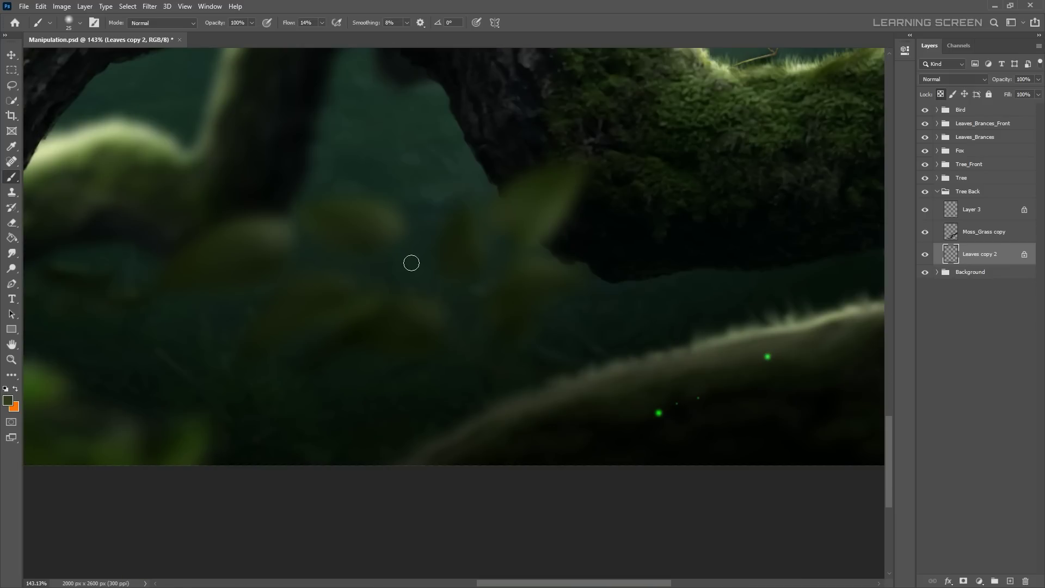
{"action": "left_click", "coordinate": [936, 163]}
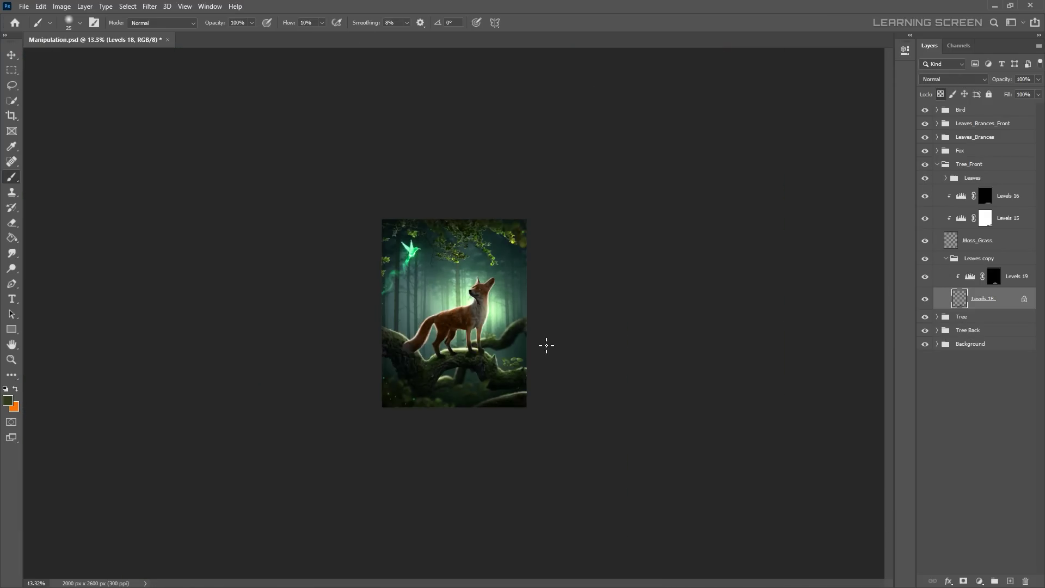
Duplicate the blurred Leaves copy above Tree_Front, flipped and rotated into the lower-right corner
{"action": "left_click", "coordinate": [945, 262]}
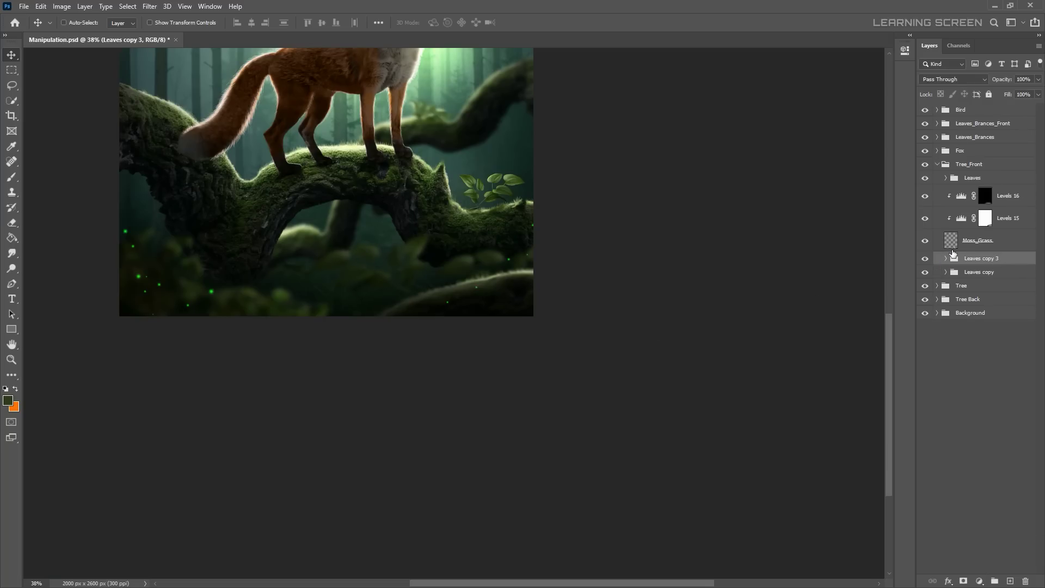
{"action": "left_click_drag", "start_coordinate": [953, 253], "coordinate": [974, 158]}
{"action": "key", "text": "ctrl+t"}
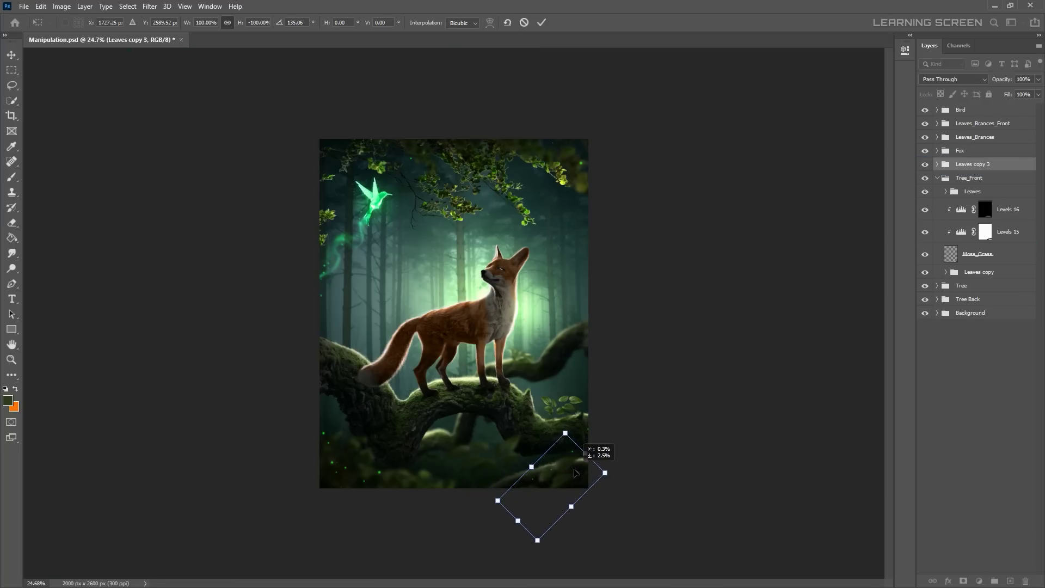
{"action": "key", "text": "Return"}
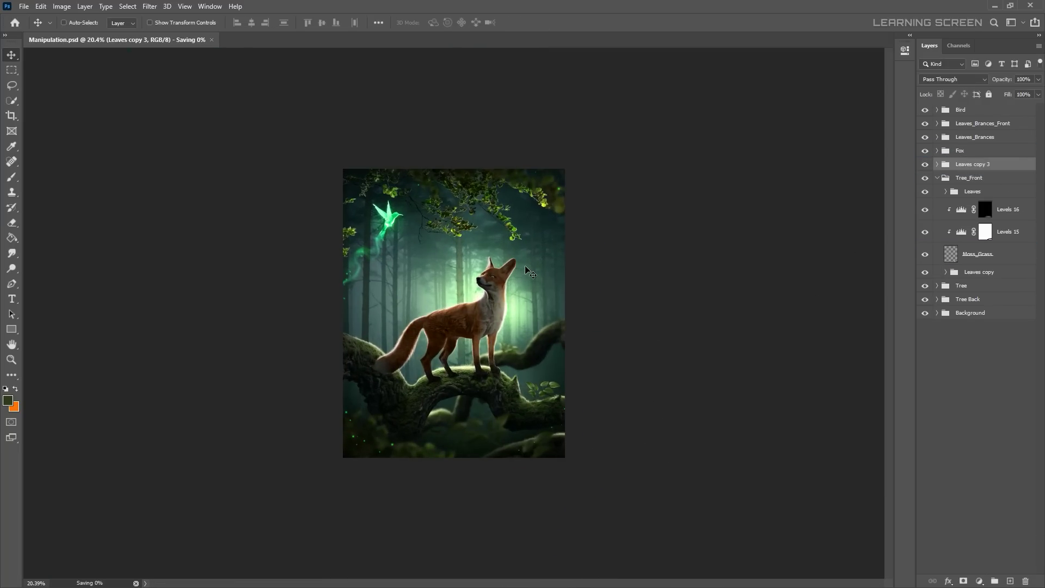
Add an Exposure adjustment layer inside the Background group
{"action": "left_click", "coordinate": [937, 218]}
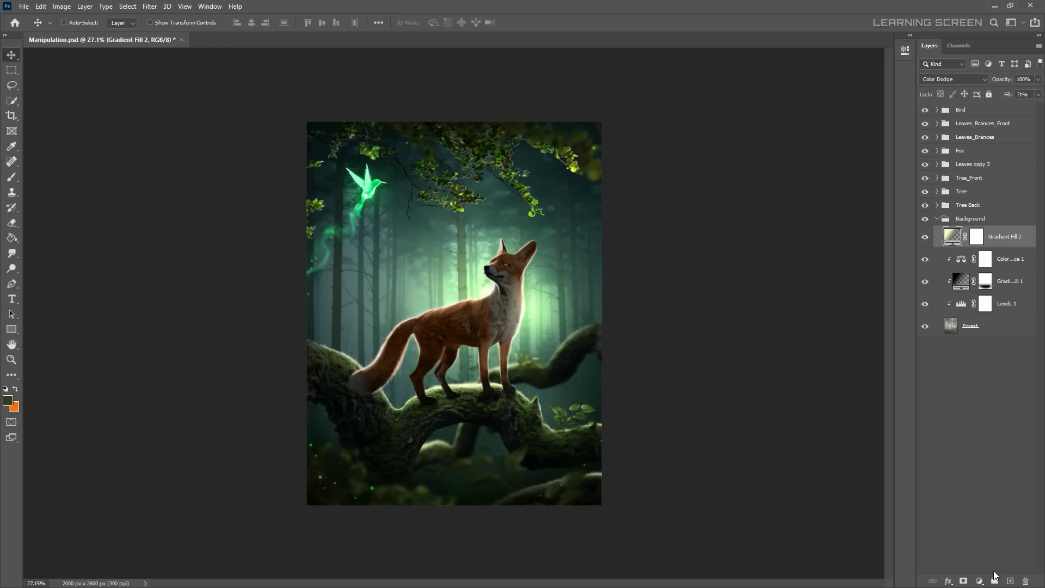
{"action": "left_click", "coordinate": [979, 580]}
{"action": "left_click", "coordinate": [974, 444]}
Fill the Exposure mask with a vertical gradient and invert it
{"action": "left_click", "coordinate": [761, 63]}
{"action": "key", "text": "g"}
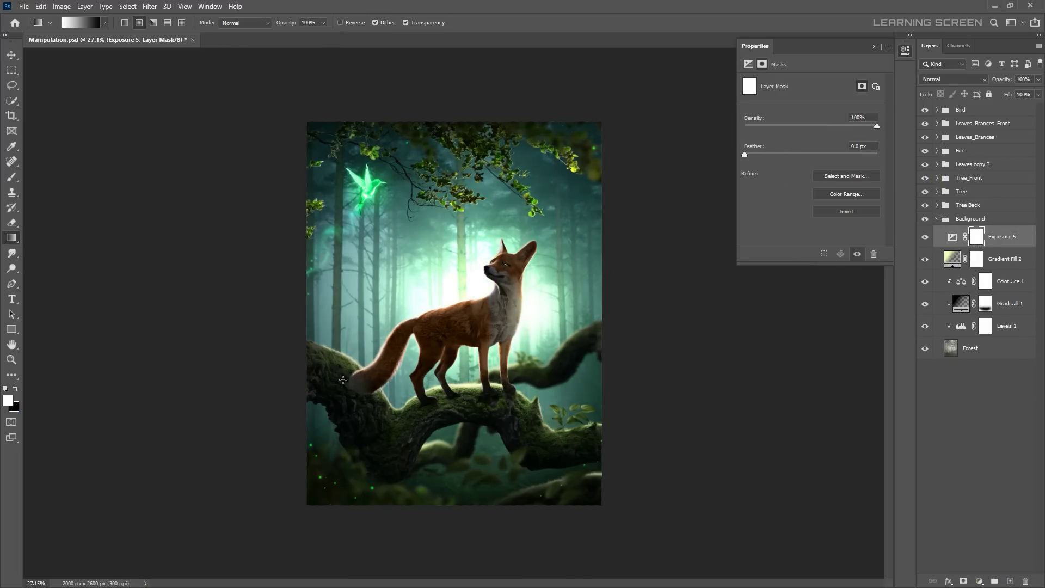
{"action": "left_click_drag", "start_coordinate": [454, 381], "coordinate": [454, 500]}
{"action": "scroll", "coordinate": [456, 326], "scroll_direction": "down", "scroll_amount": 2}
{"action": "key", "text": "ctrl+i"}
{"action": "scroll", "coordinate": [487, 389], "scroll_direction": "down", "scroll_amount": 3}
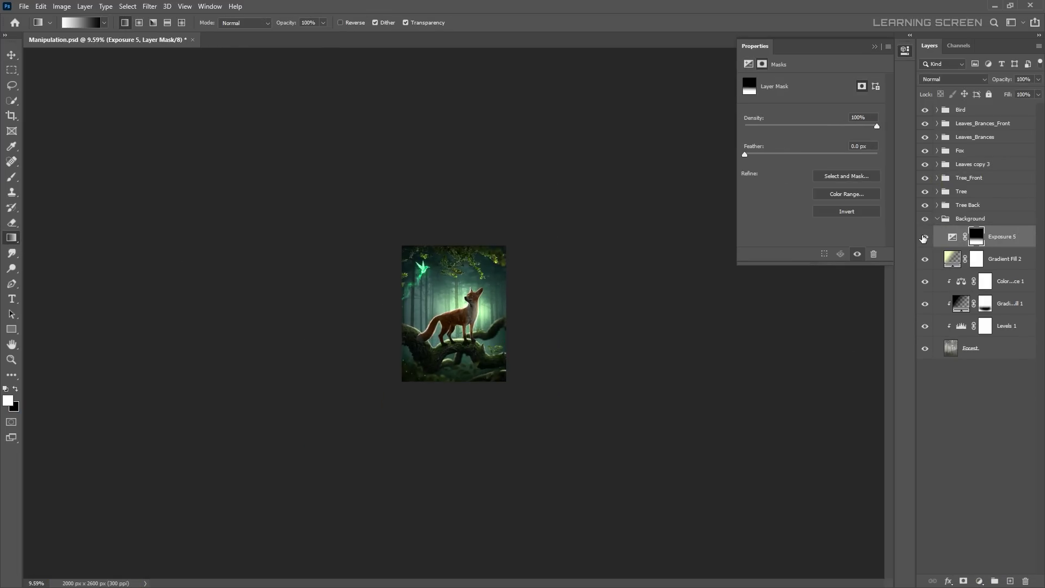
{"action": "scroll", "coordinate": [793, 296], "scroll_direction": "up", "scroll_amount": 3}
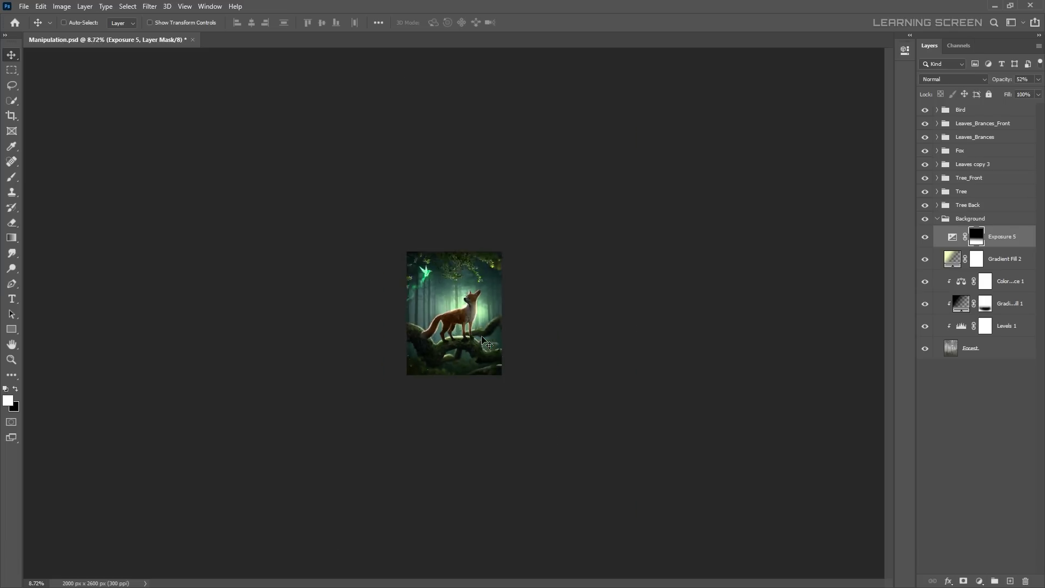